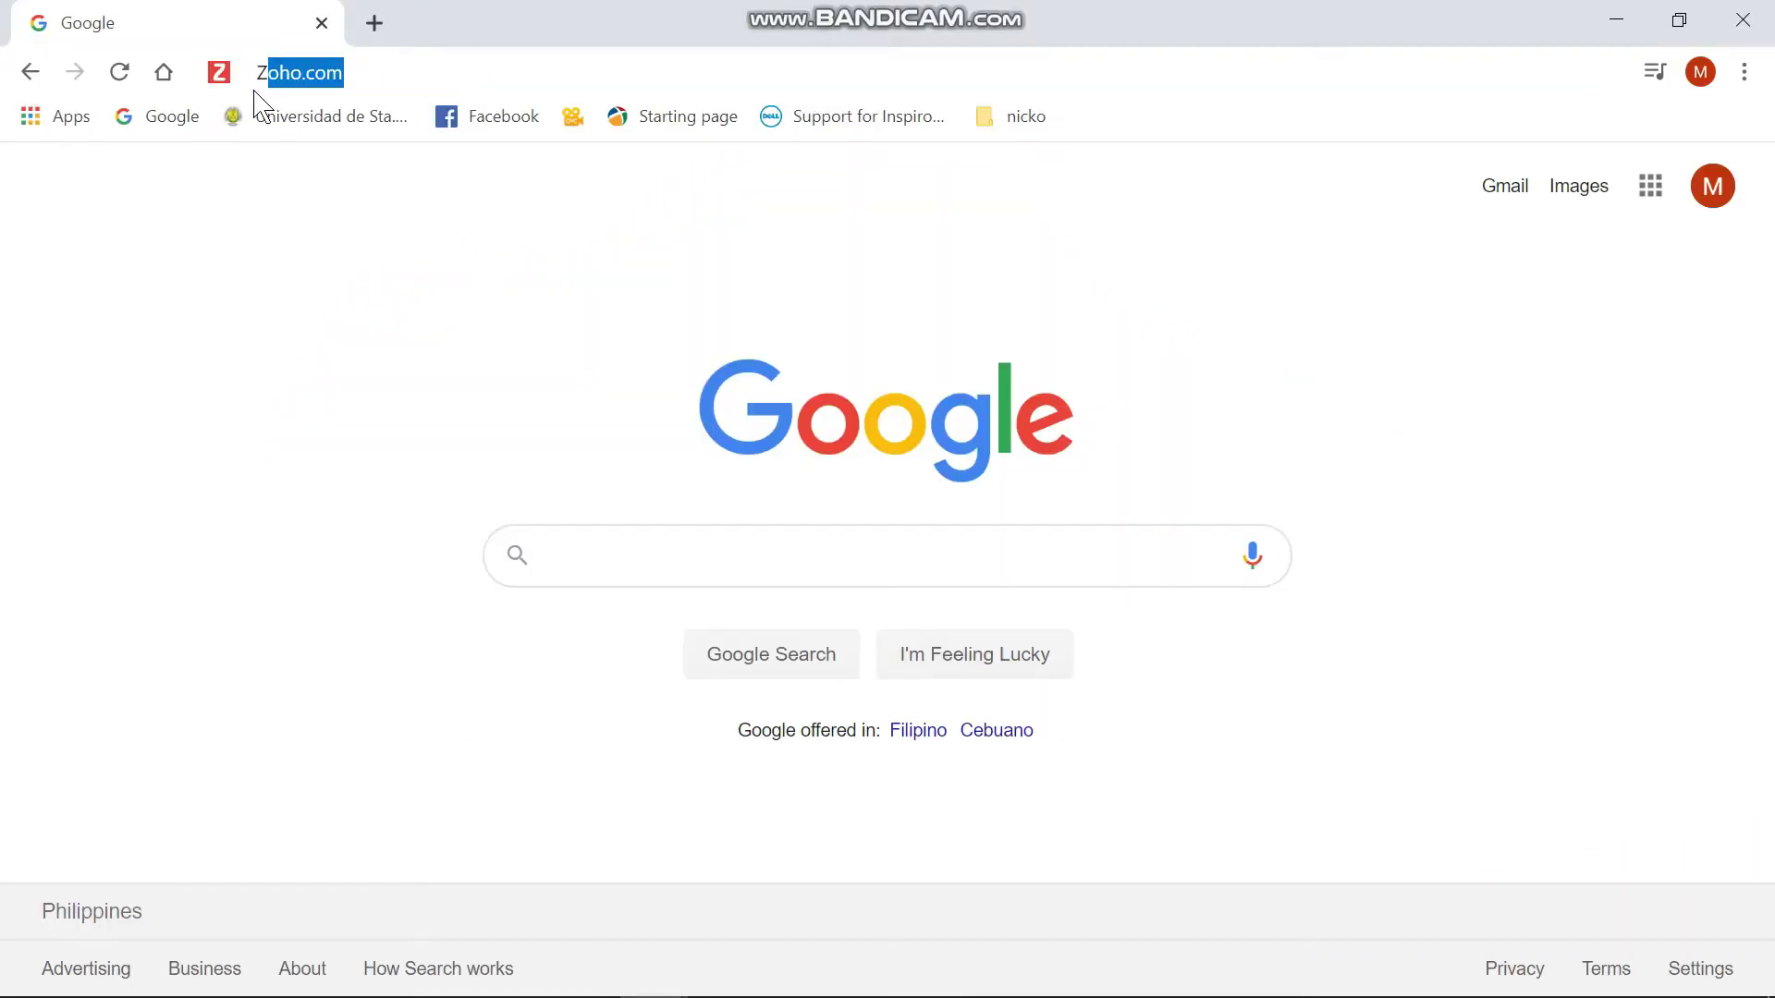
# Go to ZOHO.COM, scroll down the home page and return to the top
pyautogui.write('COM')
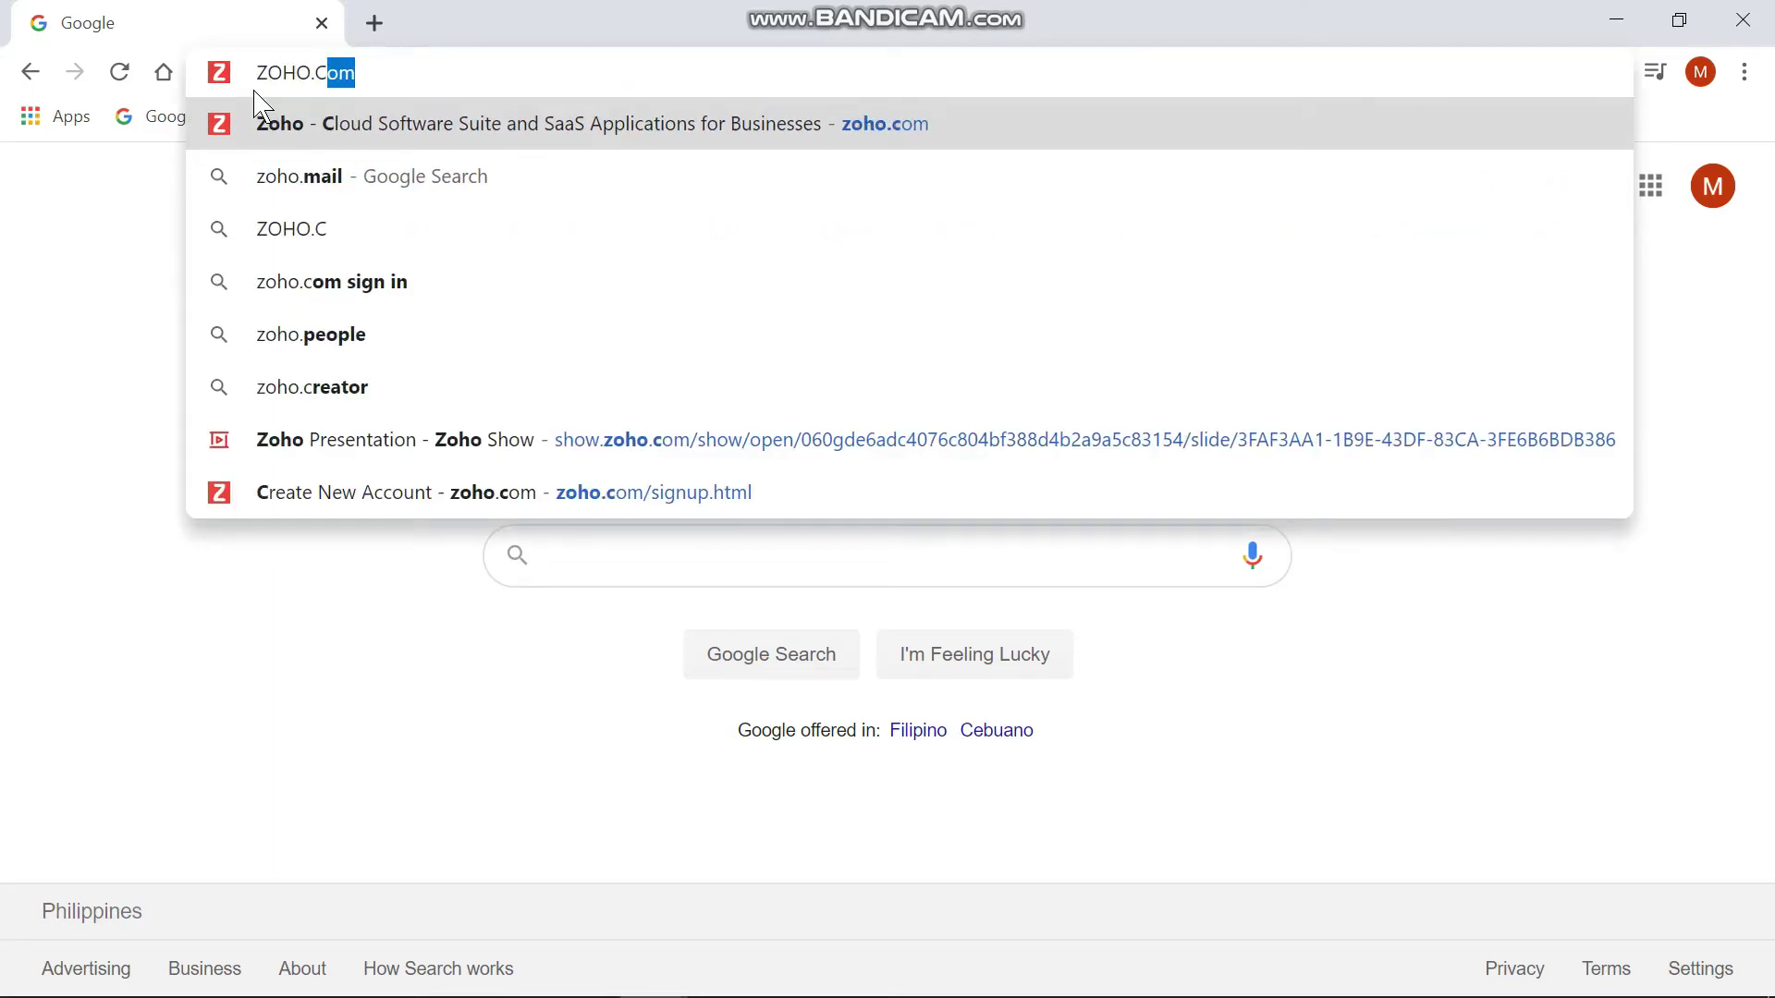
pyautogui.press('Return')
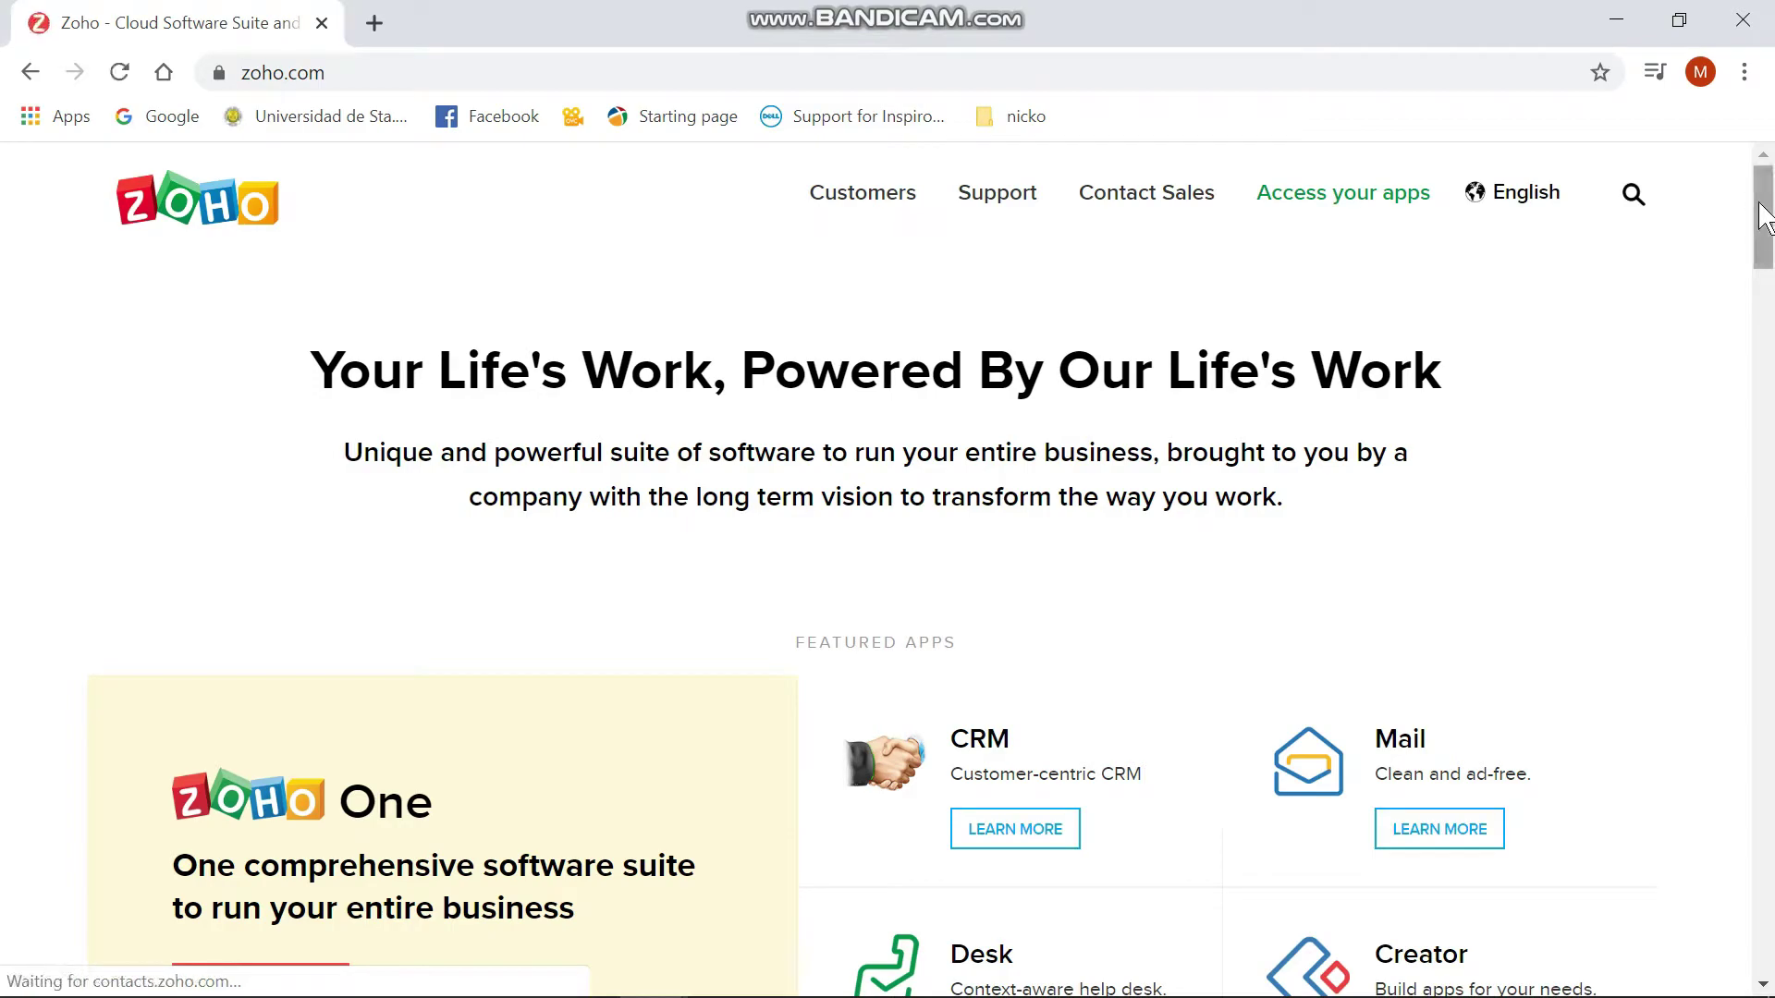
pyautogui.moveTo(1761, 213); pyautogui.dragTo(1770, 911)
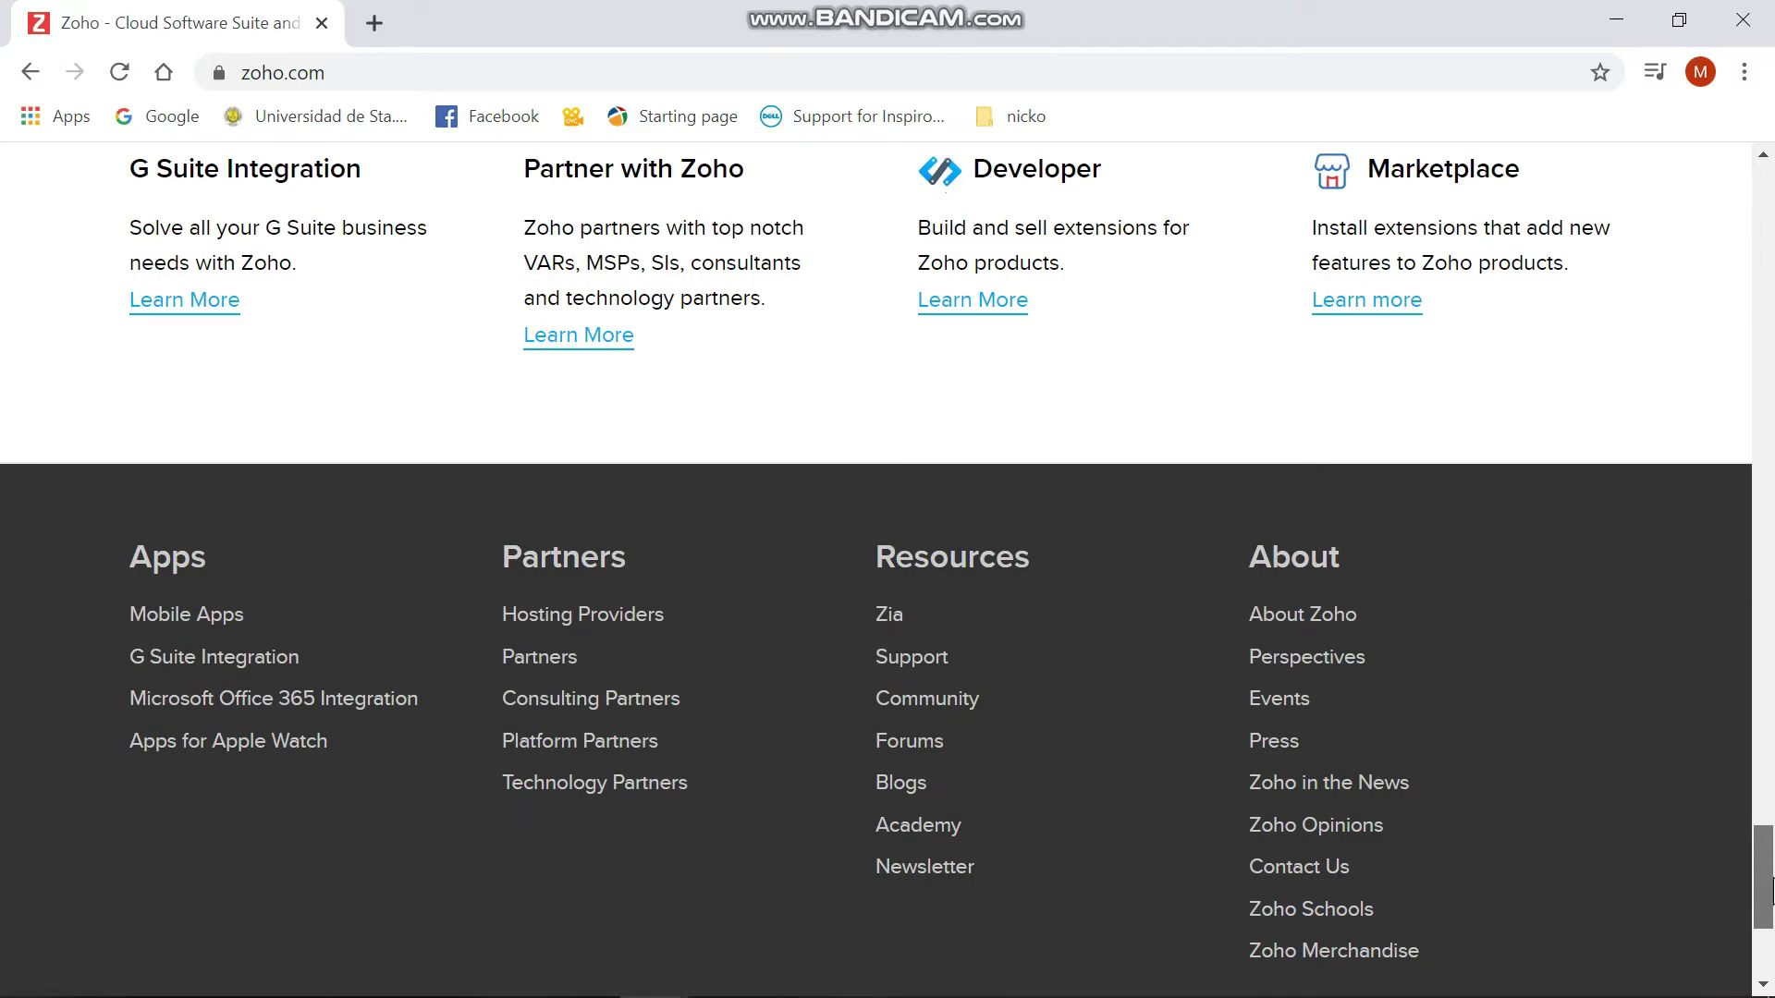
pyautogui.scroll(-4, 1766, 883)
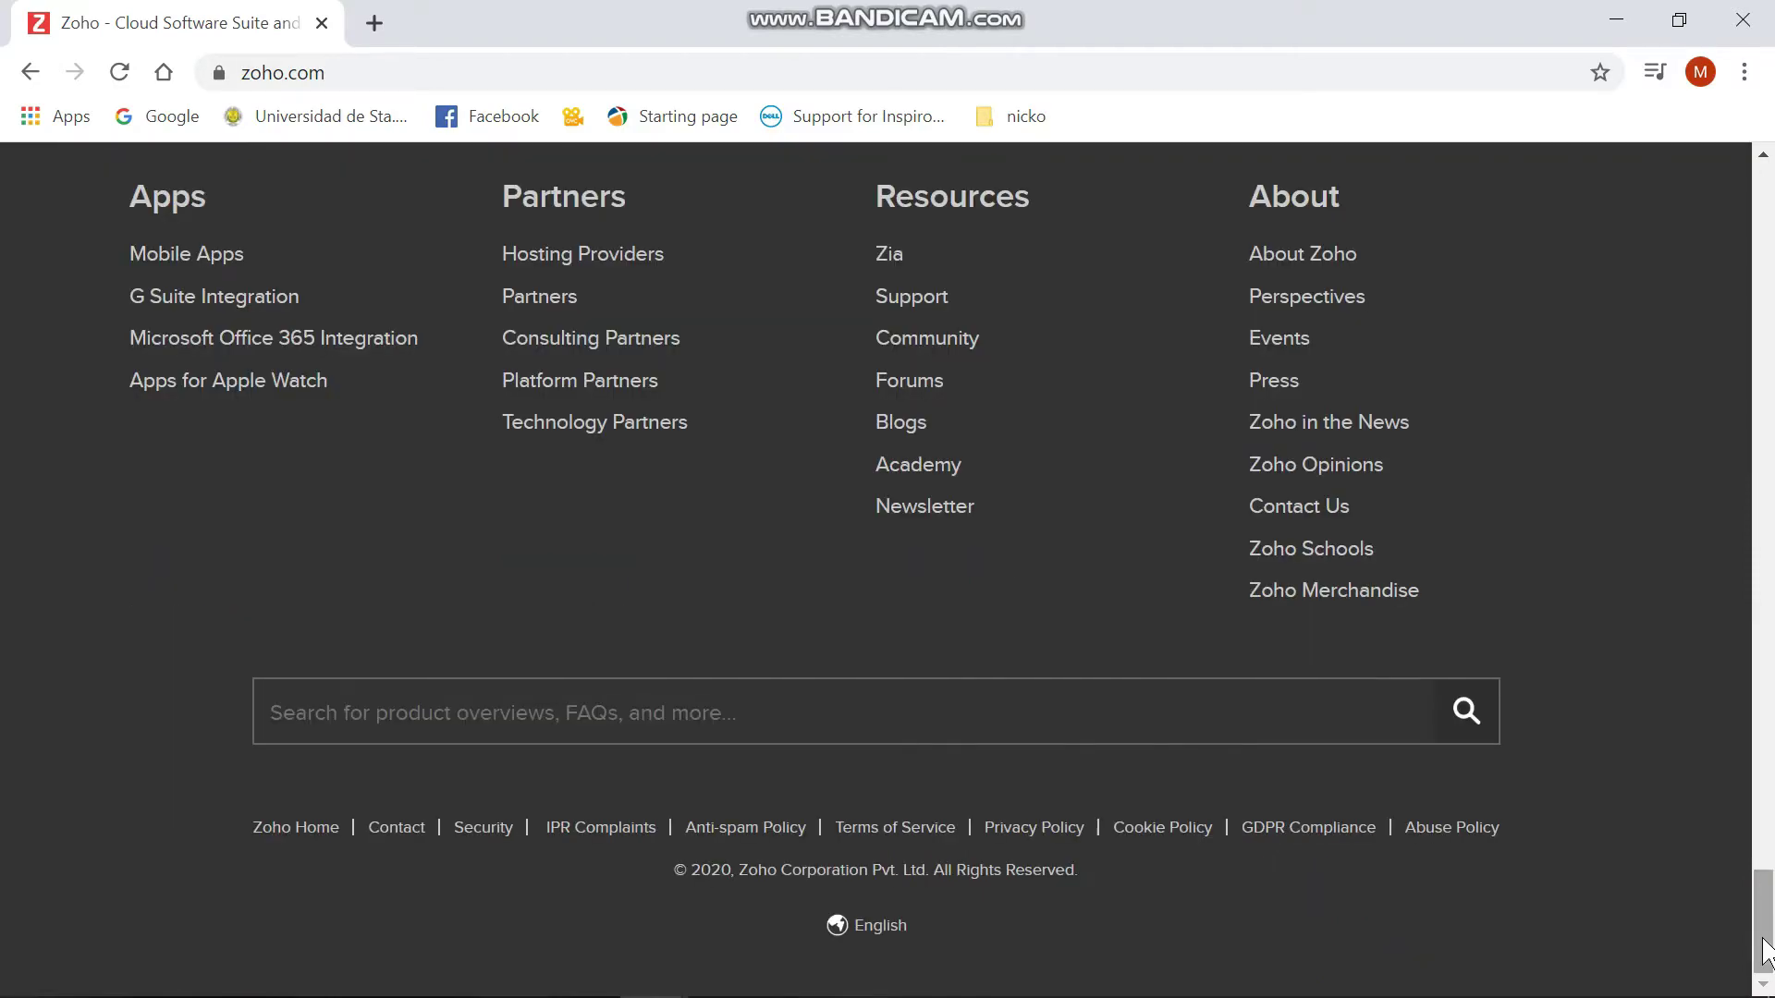
pyautogui.moveTo(1766, 952); pyautogui.dragTo(1771, 231)
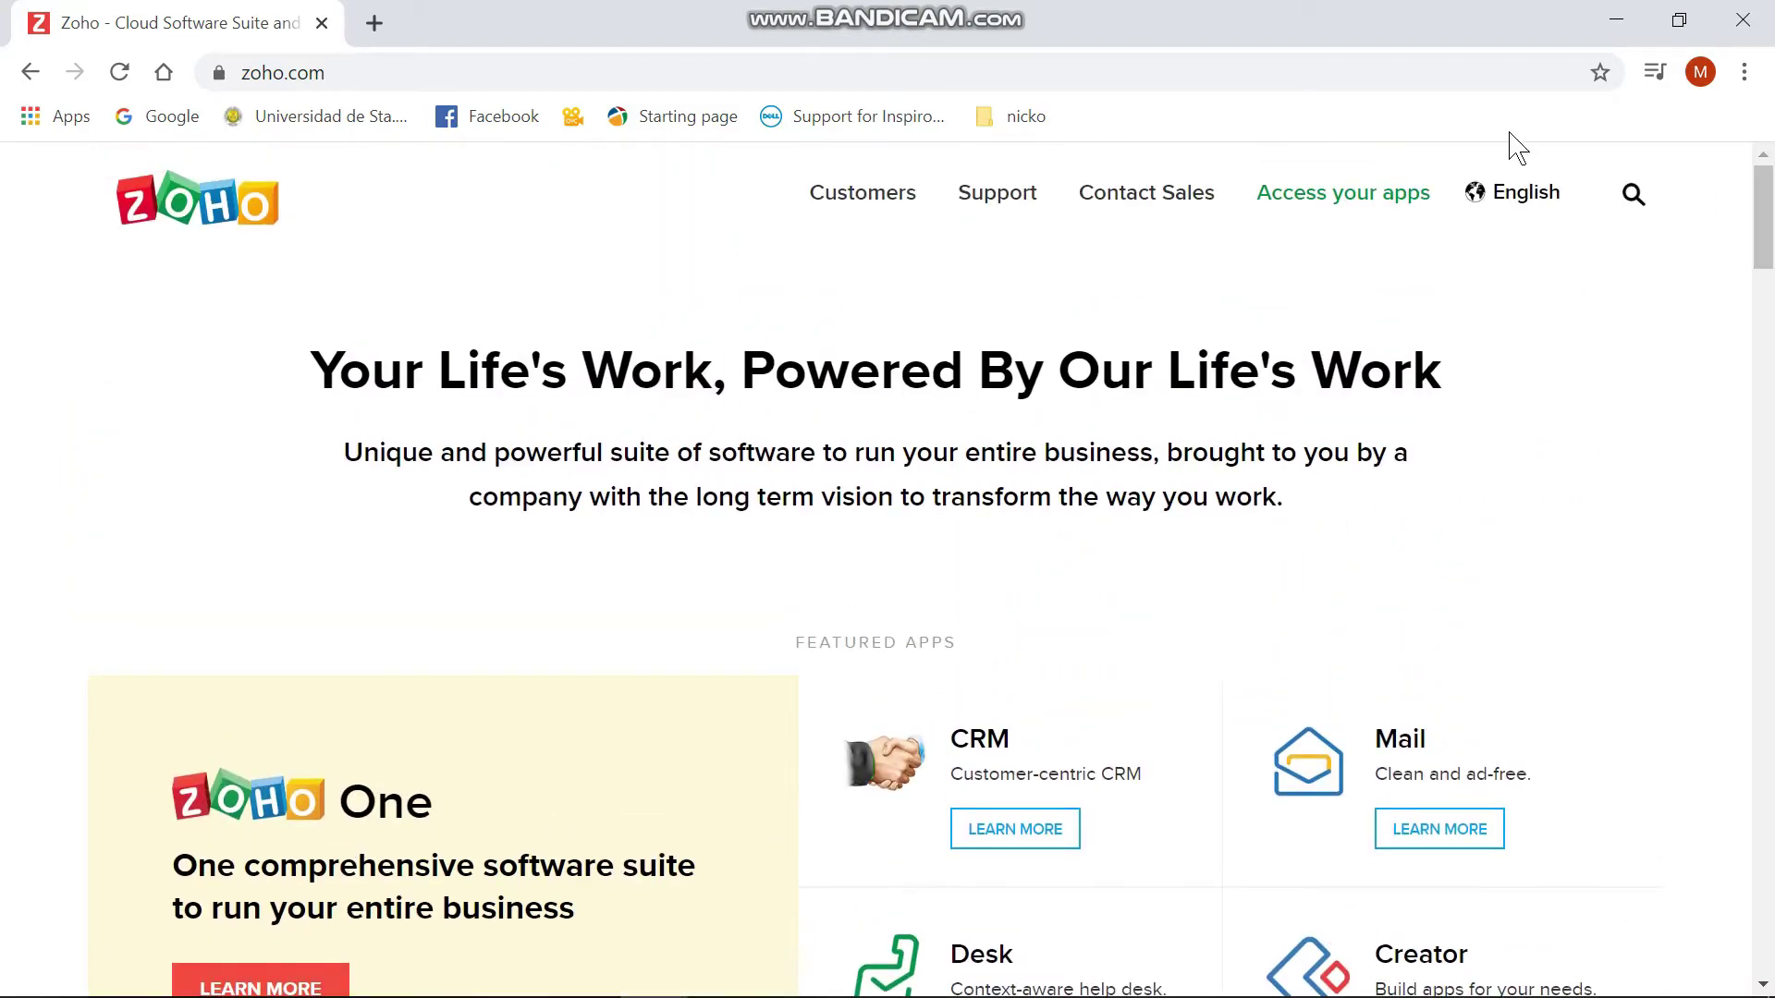
# From Access your apps, launch Show from the Zoho apps grid
pyautogui.click(1359, 192)
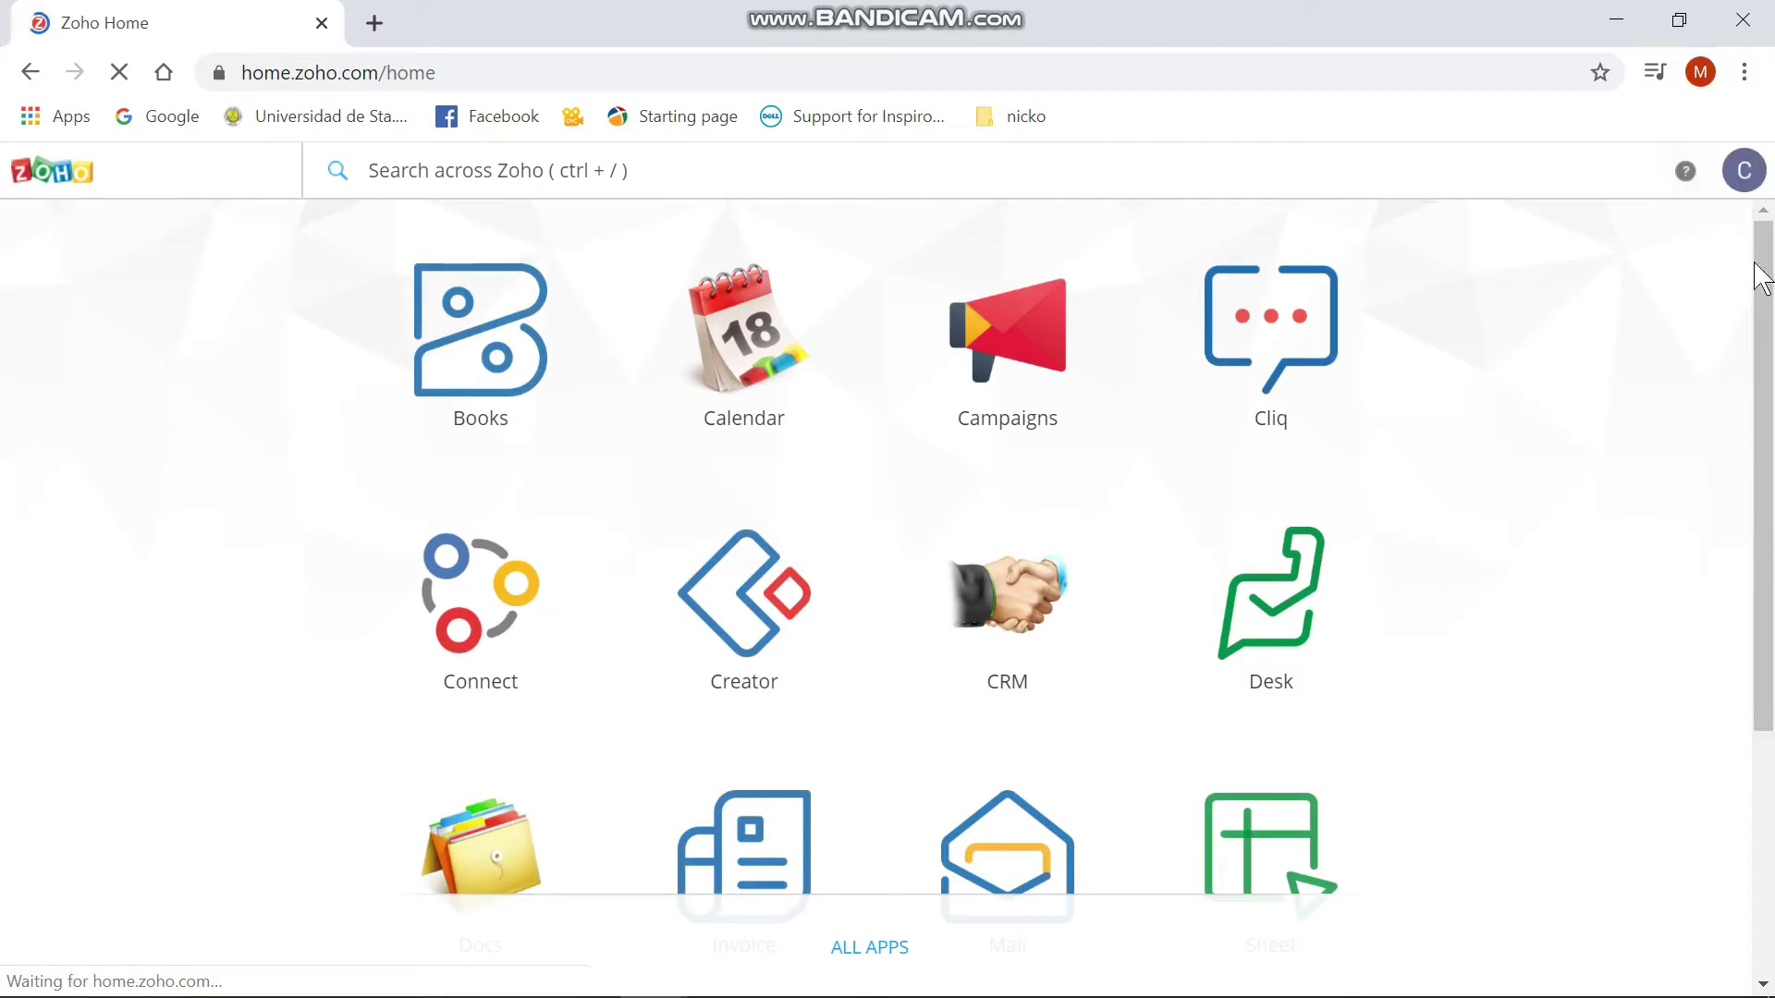
pyautogui.moveTo(1770, 344); pyautogui.dragTo(1750, 607)
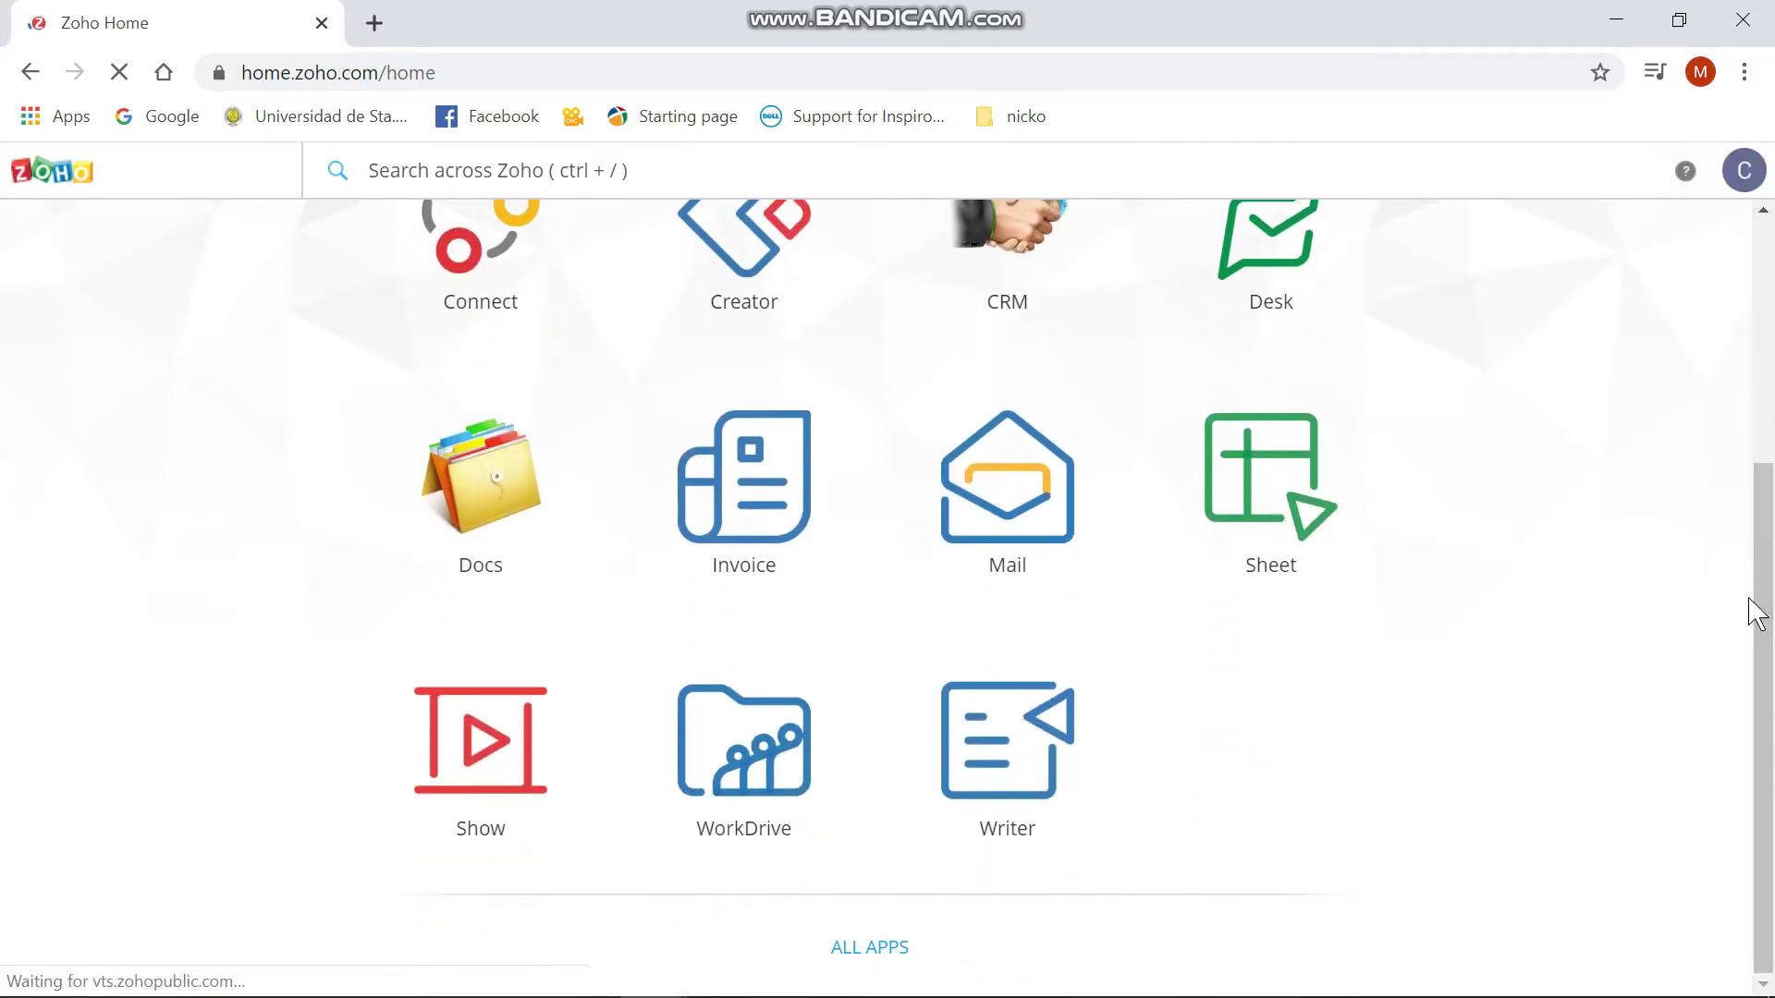
pyautogui.click(483, 758)
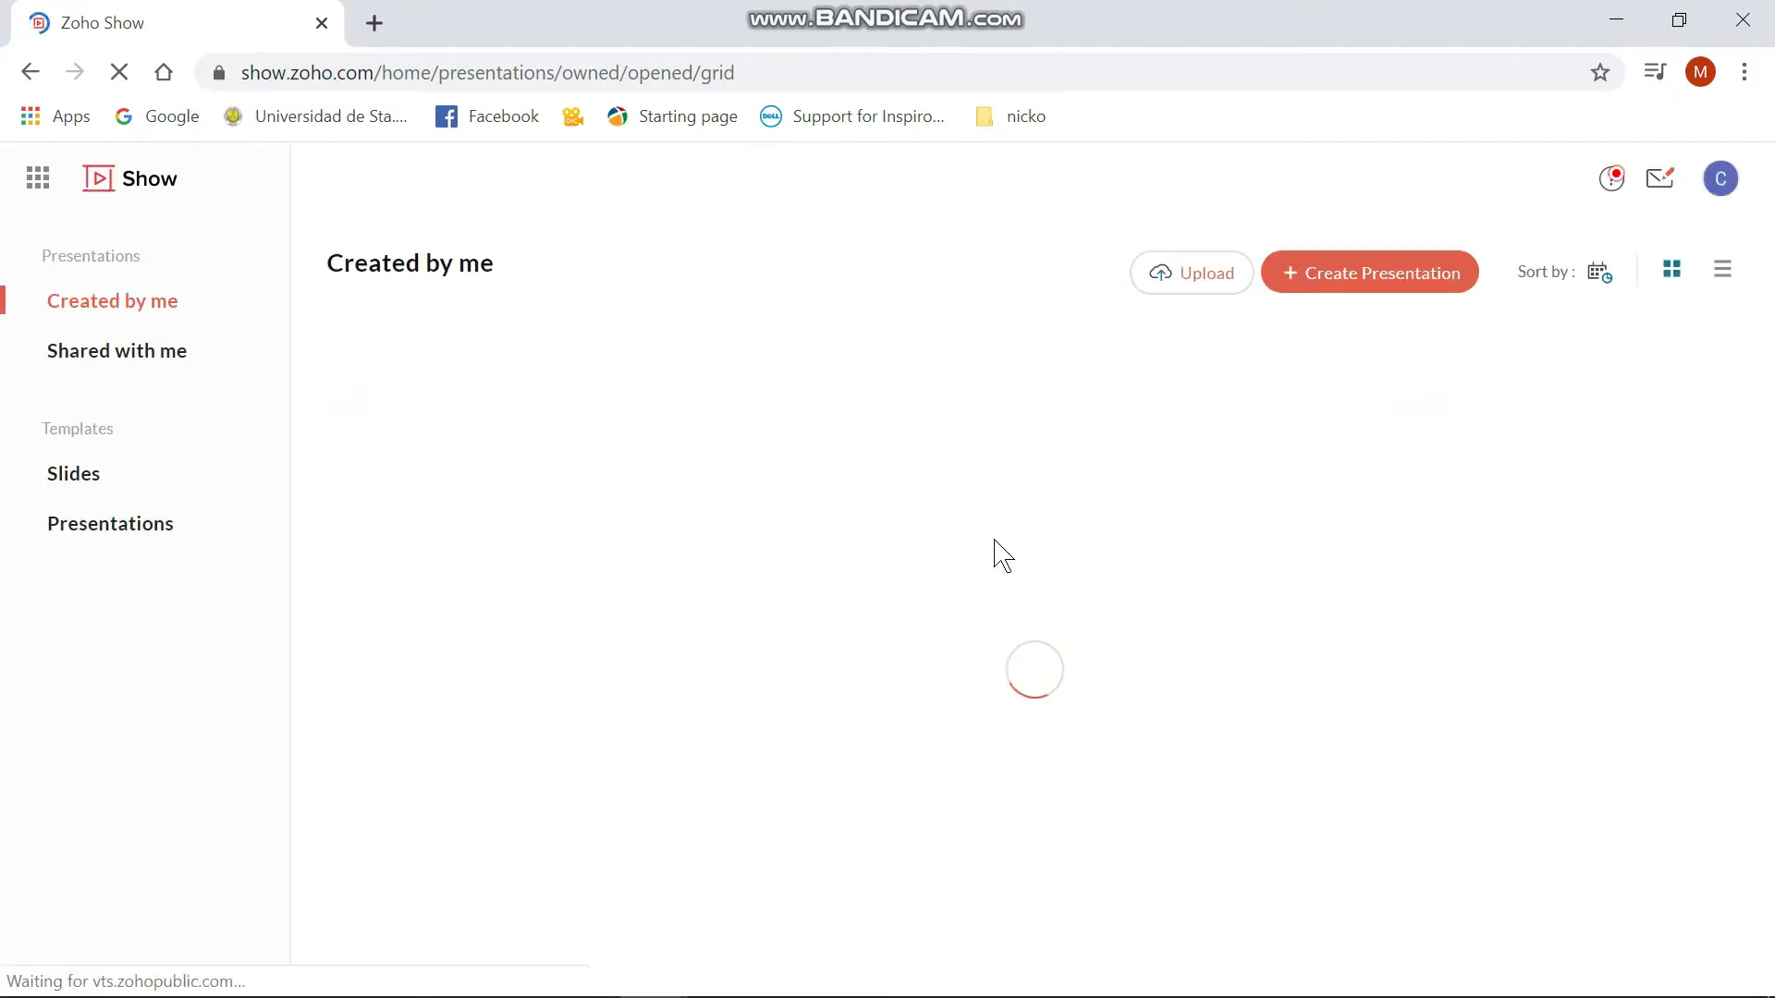
# Create a presentation, review font and colour schemes, and apply the Whitepaper theme
pyautogui.click(1397, 294)
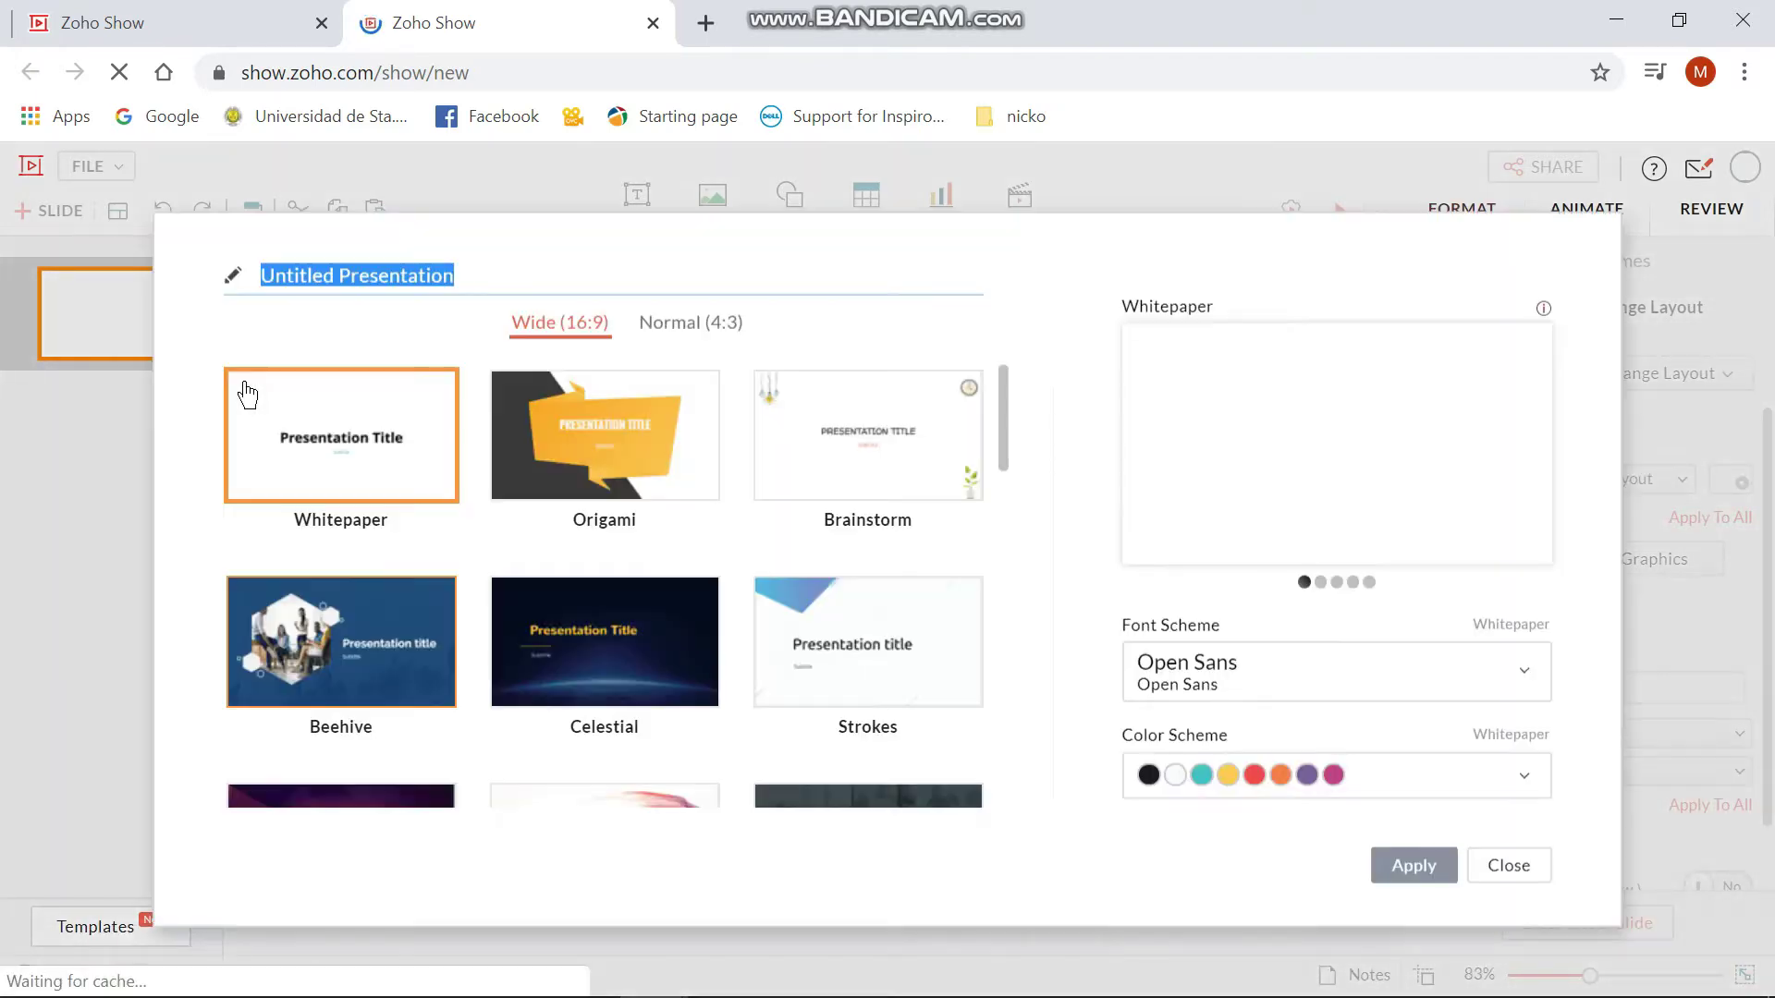
pyautogui.click(1005, 418)
pyautogui.moveTo(1005, 418); pyautogui.dragTo(1040, 395)
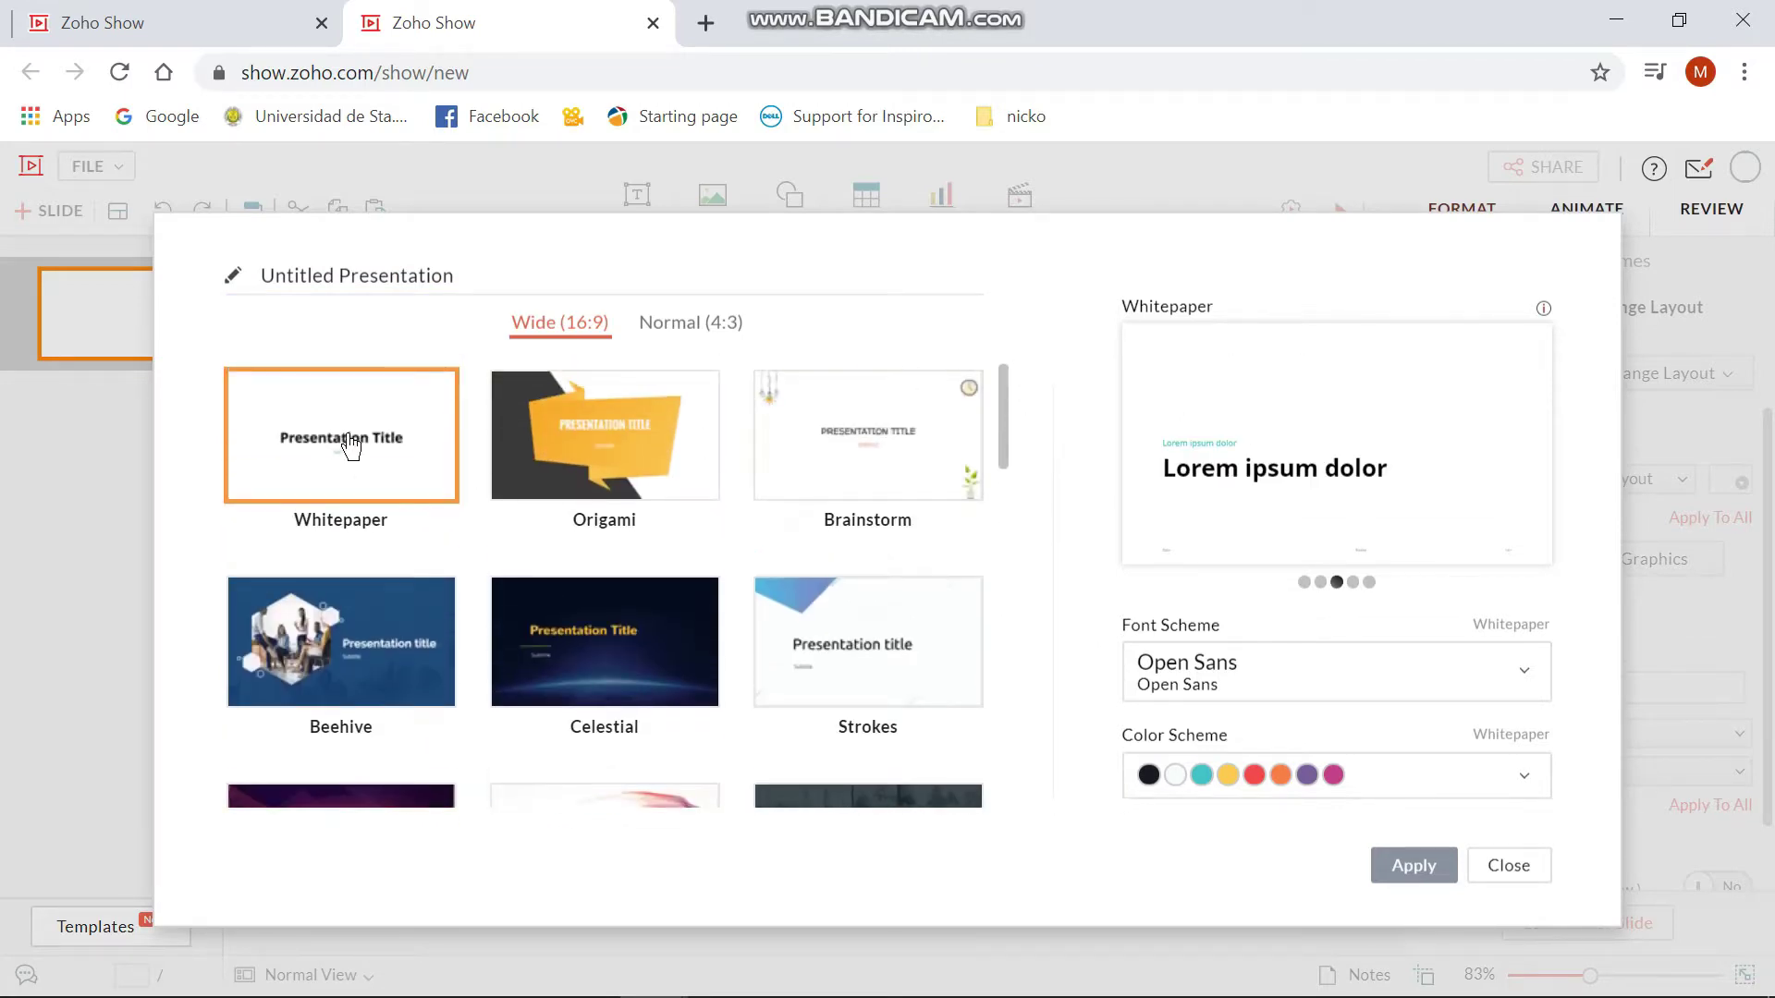
pyautogui.click(1539, 681)
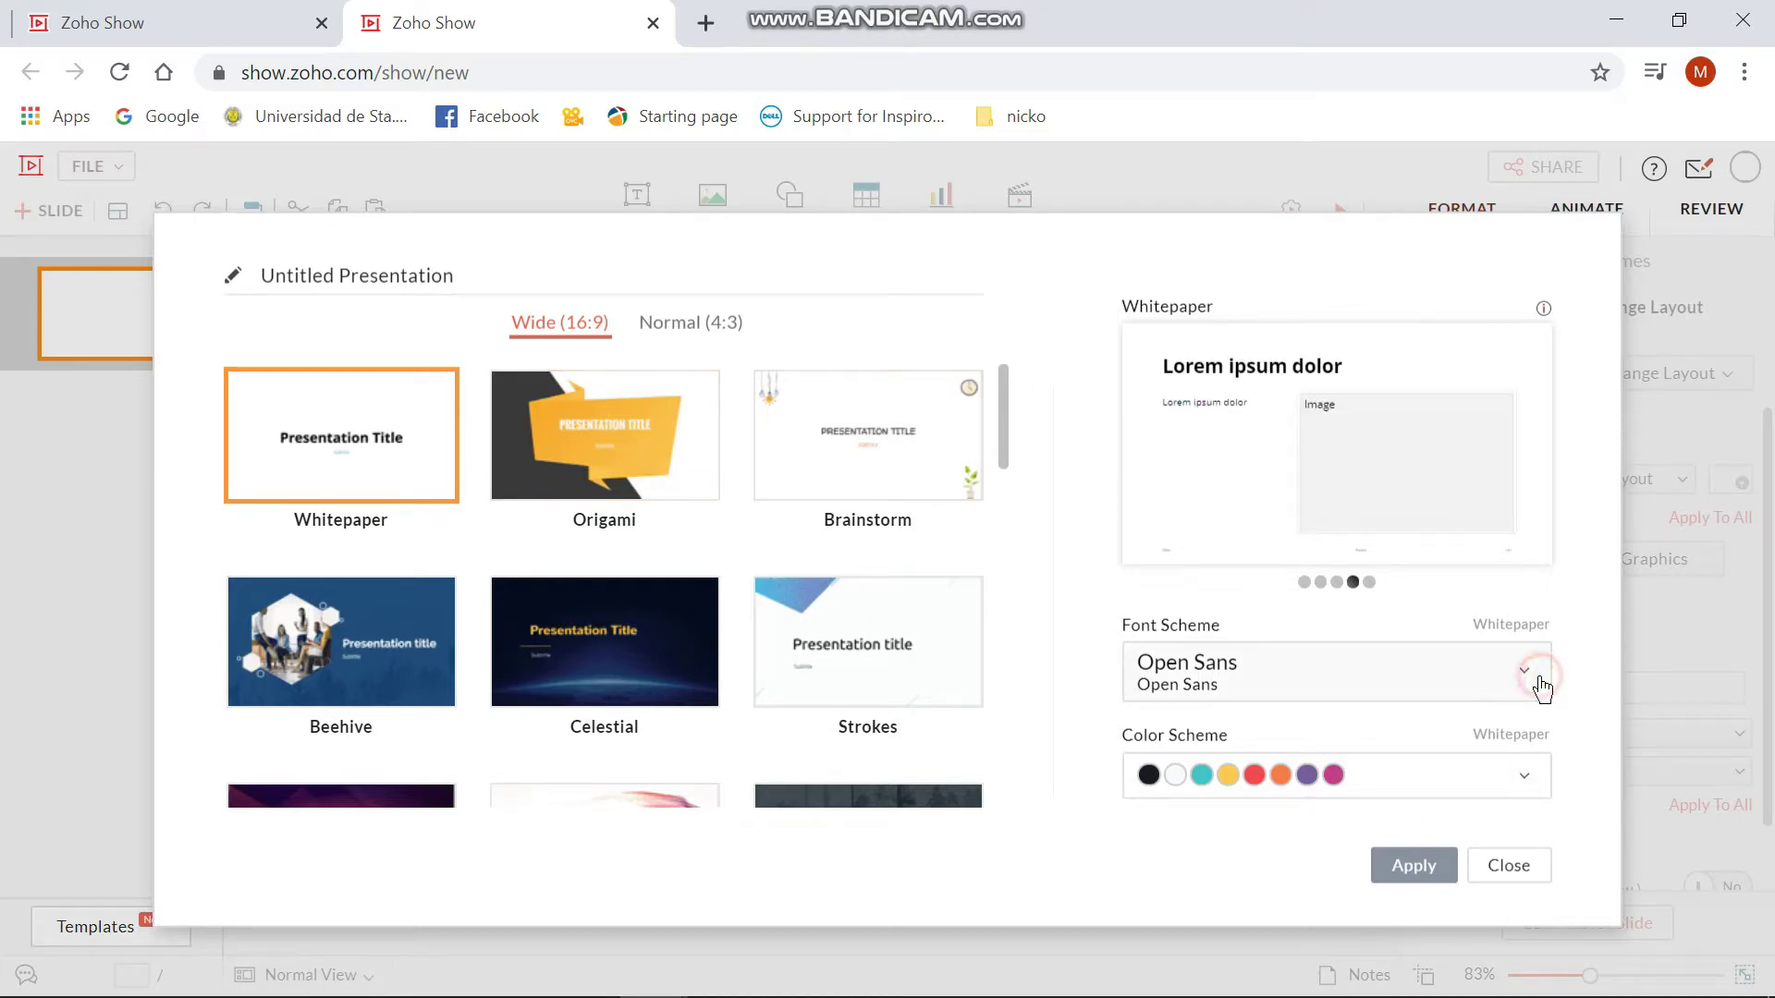
pyautogui.moveTo(1537, 369)
pyautogui.mouseDown()
pyautogui.moveTo(1498, 586)
pyautogui.moveTo(1535, 612)
pyautogui.mouseUp()
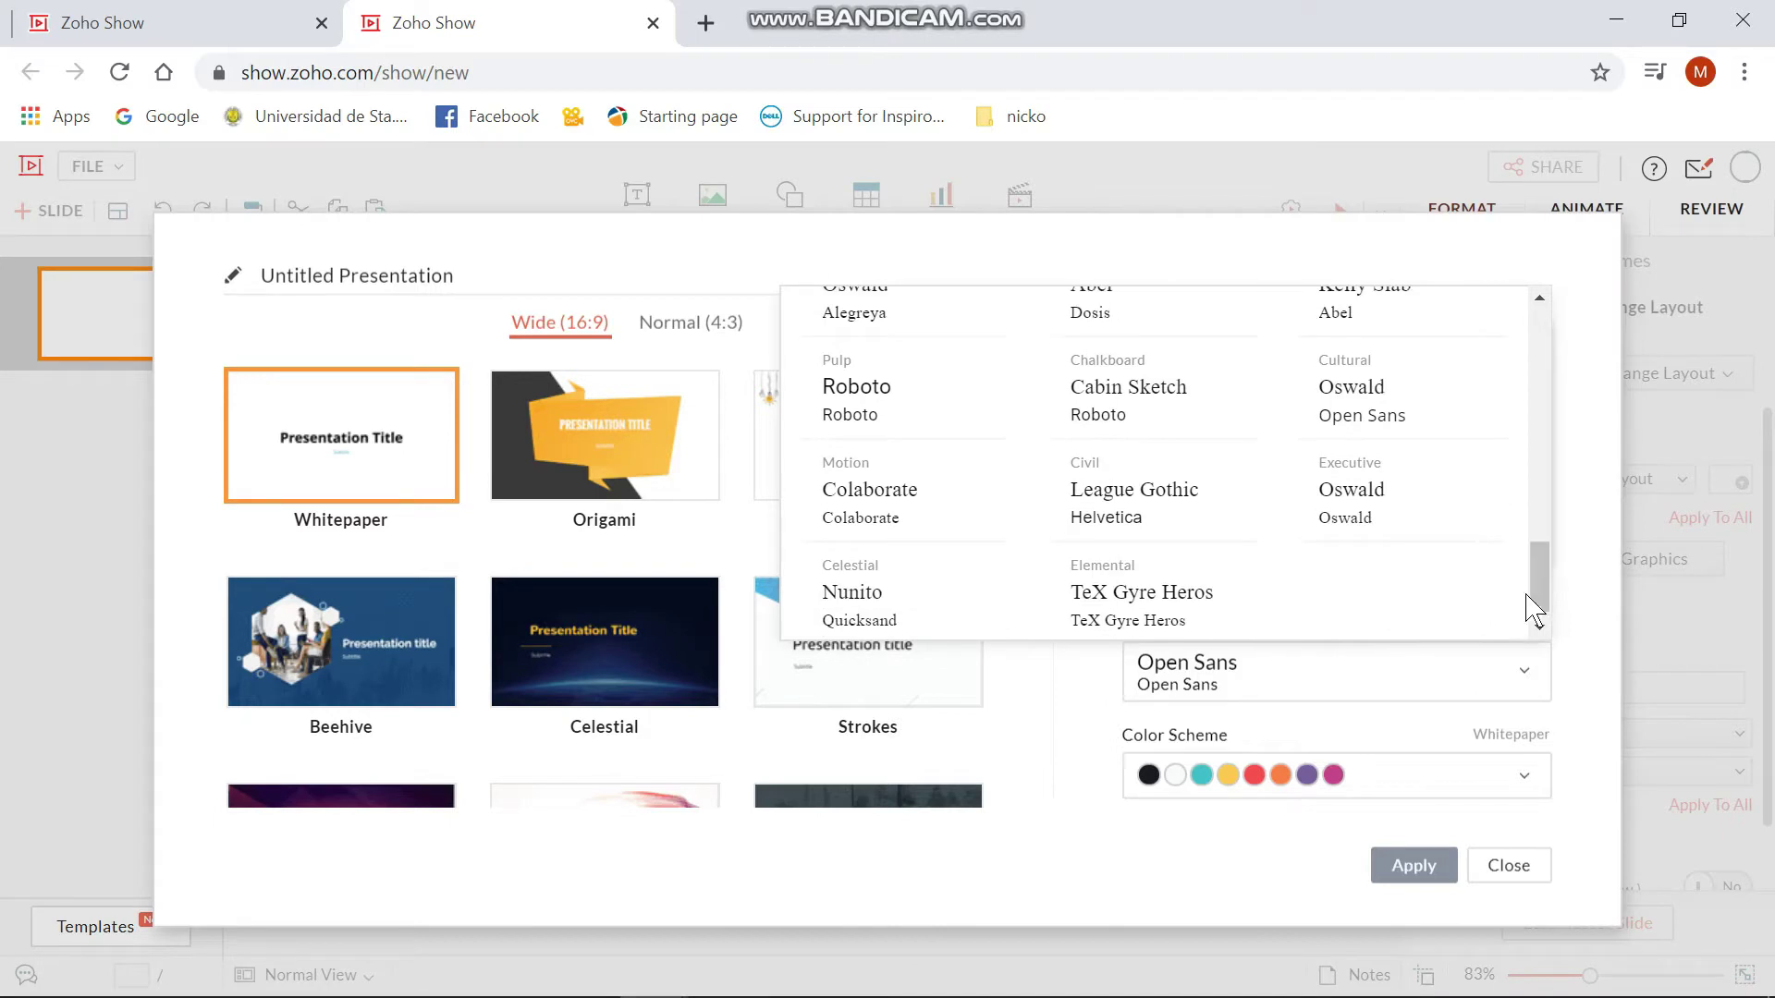
pyautogui.click(1587, 631)
pyautogui.click(1465, 780)
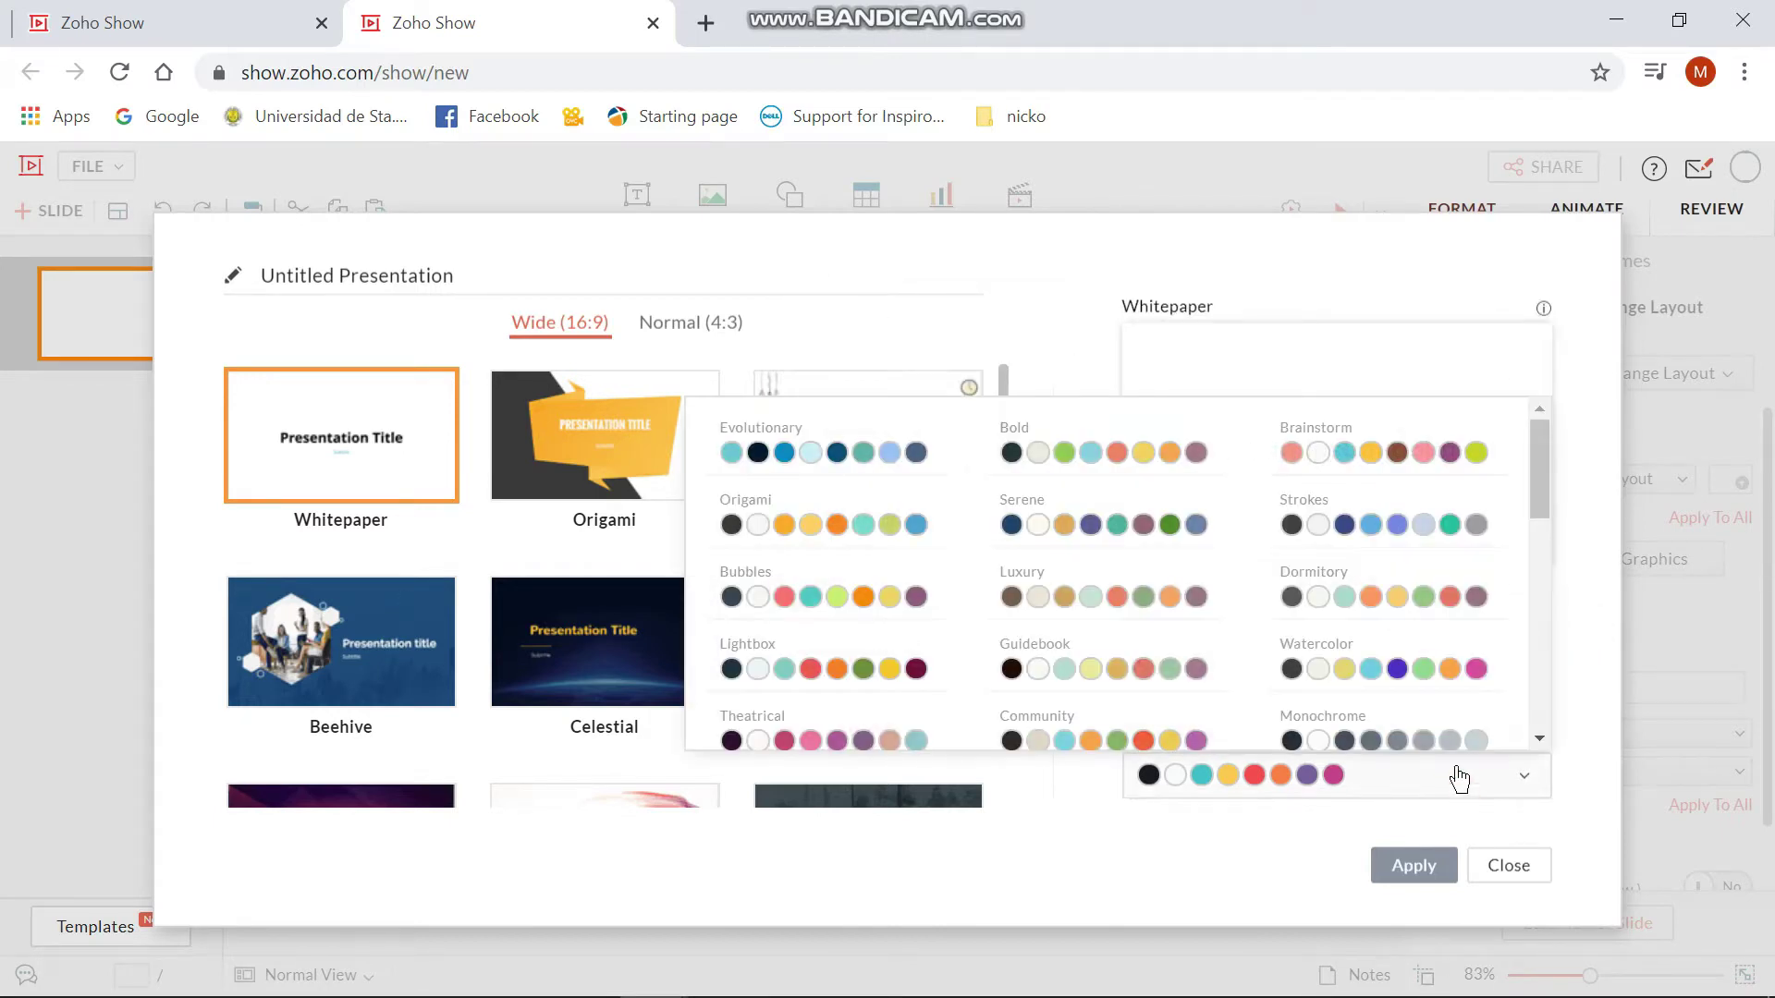
pyautogui.moveTo(1542, 509); pyautogui.dragTo(1543, 712)
pyautogui.click(1584, 693)
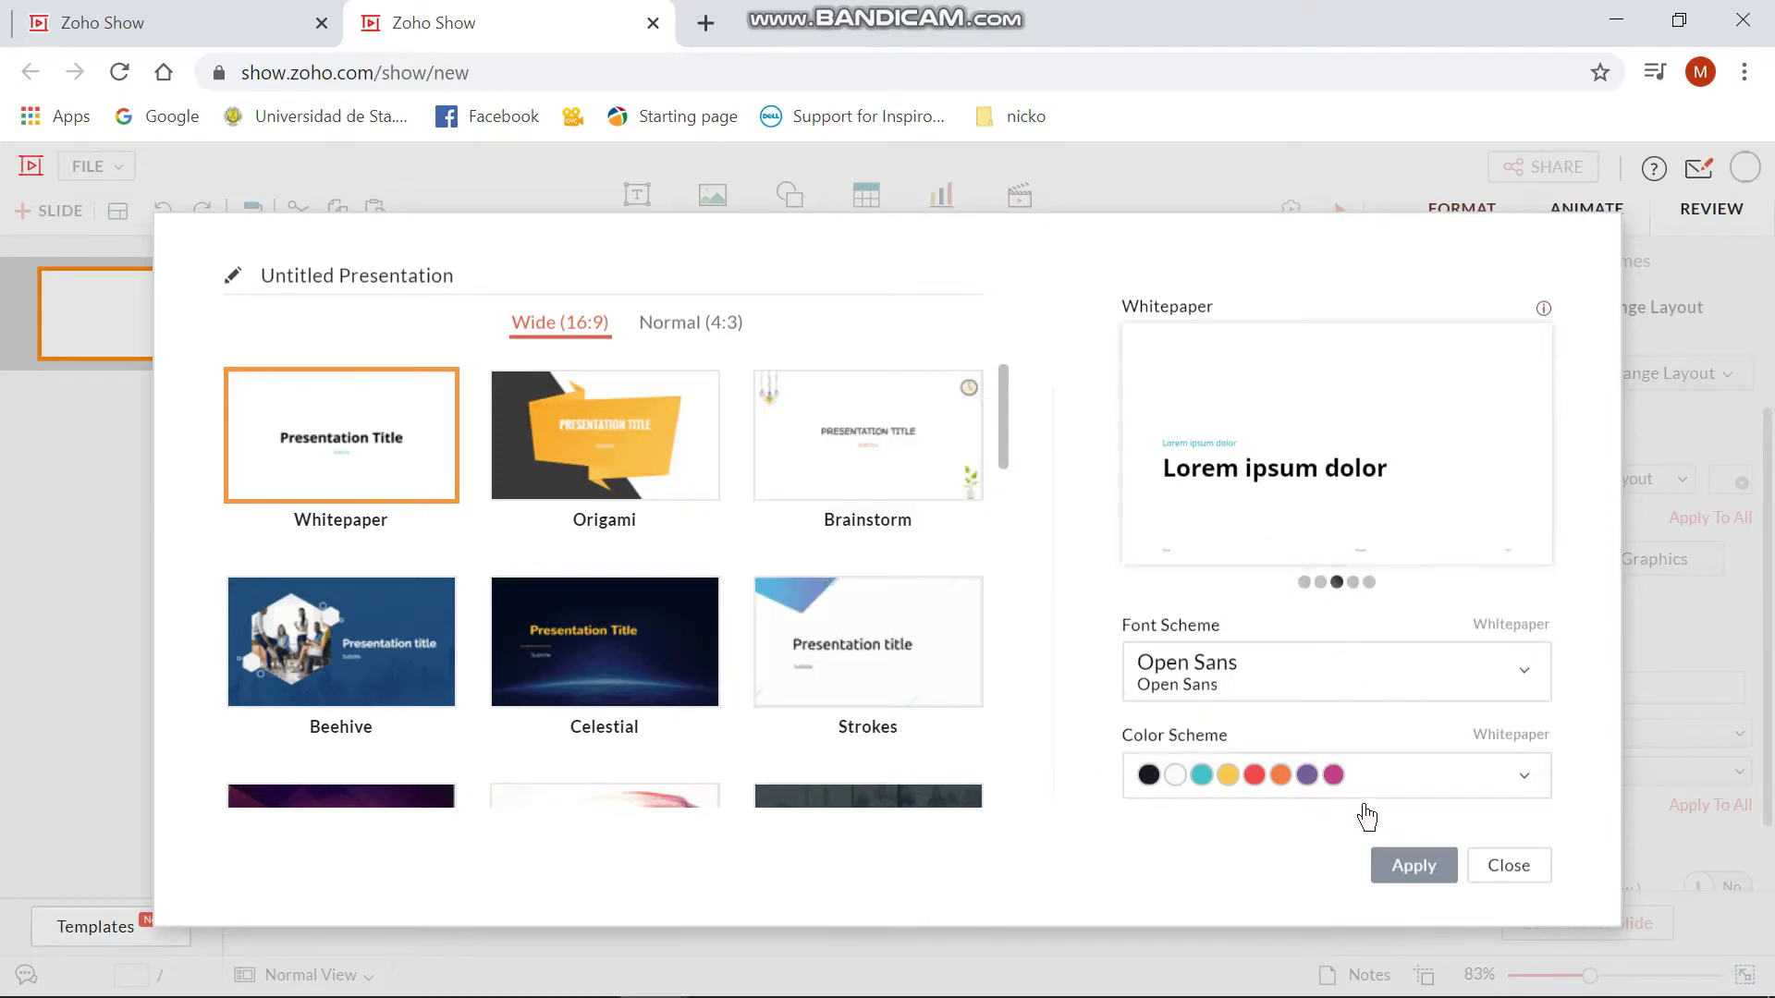
pyautogui.click(1411, 869)
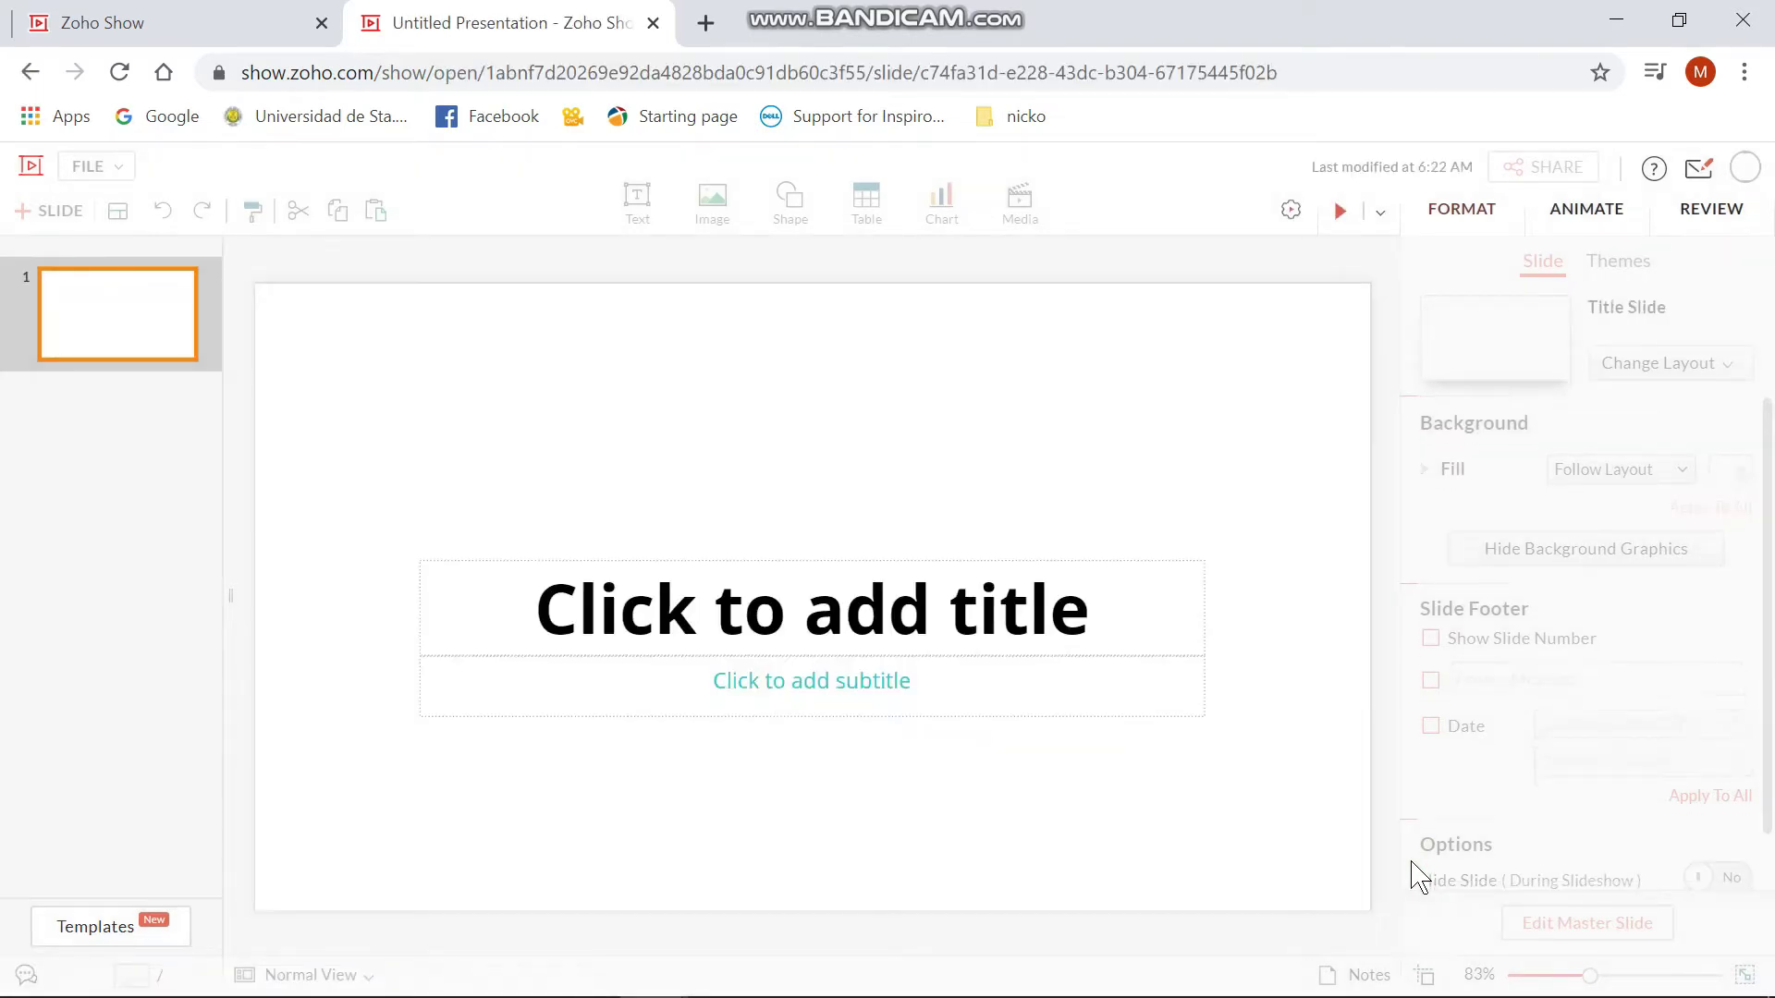
# Type 'ZOHO PRESENTATION' as the slide title, then select the whole title text
pyautogui.click(928, 634)
pyautogui.write('ZO')
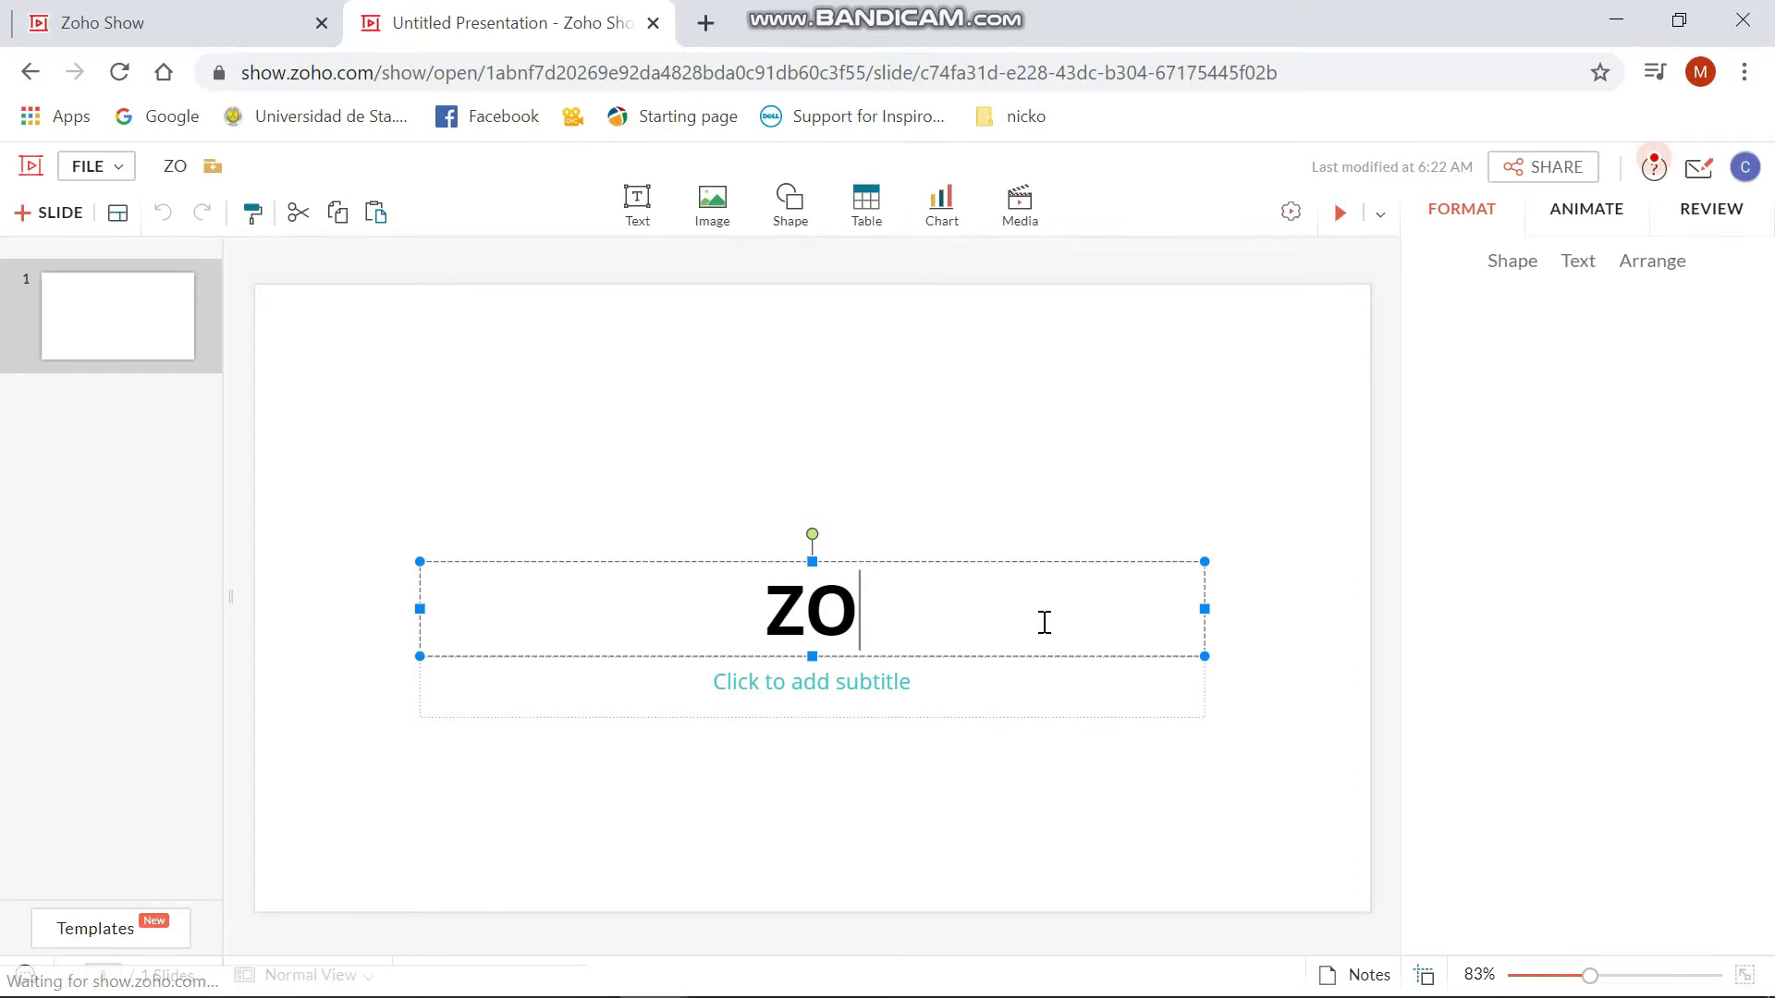
pyautogui.write('HO P')
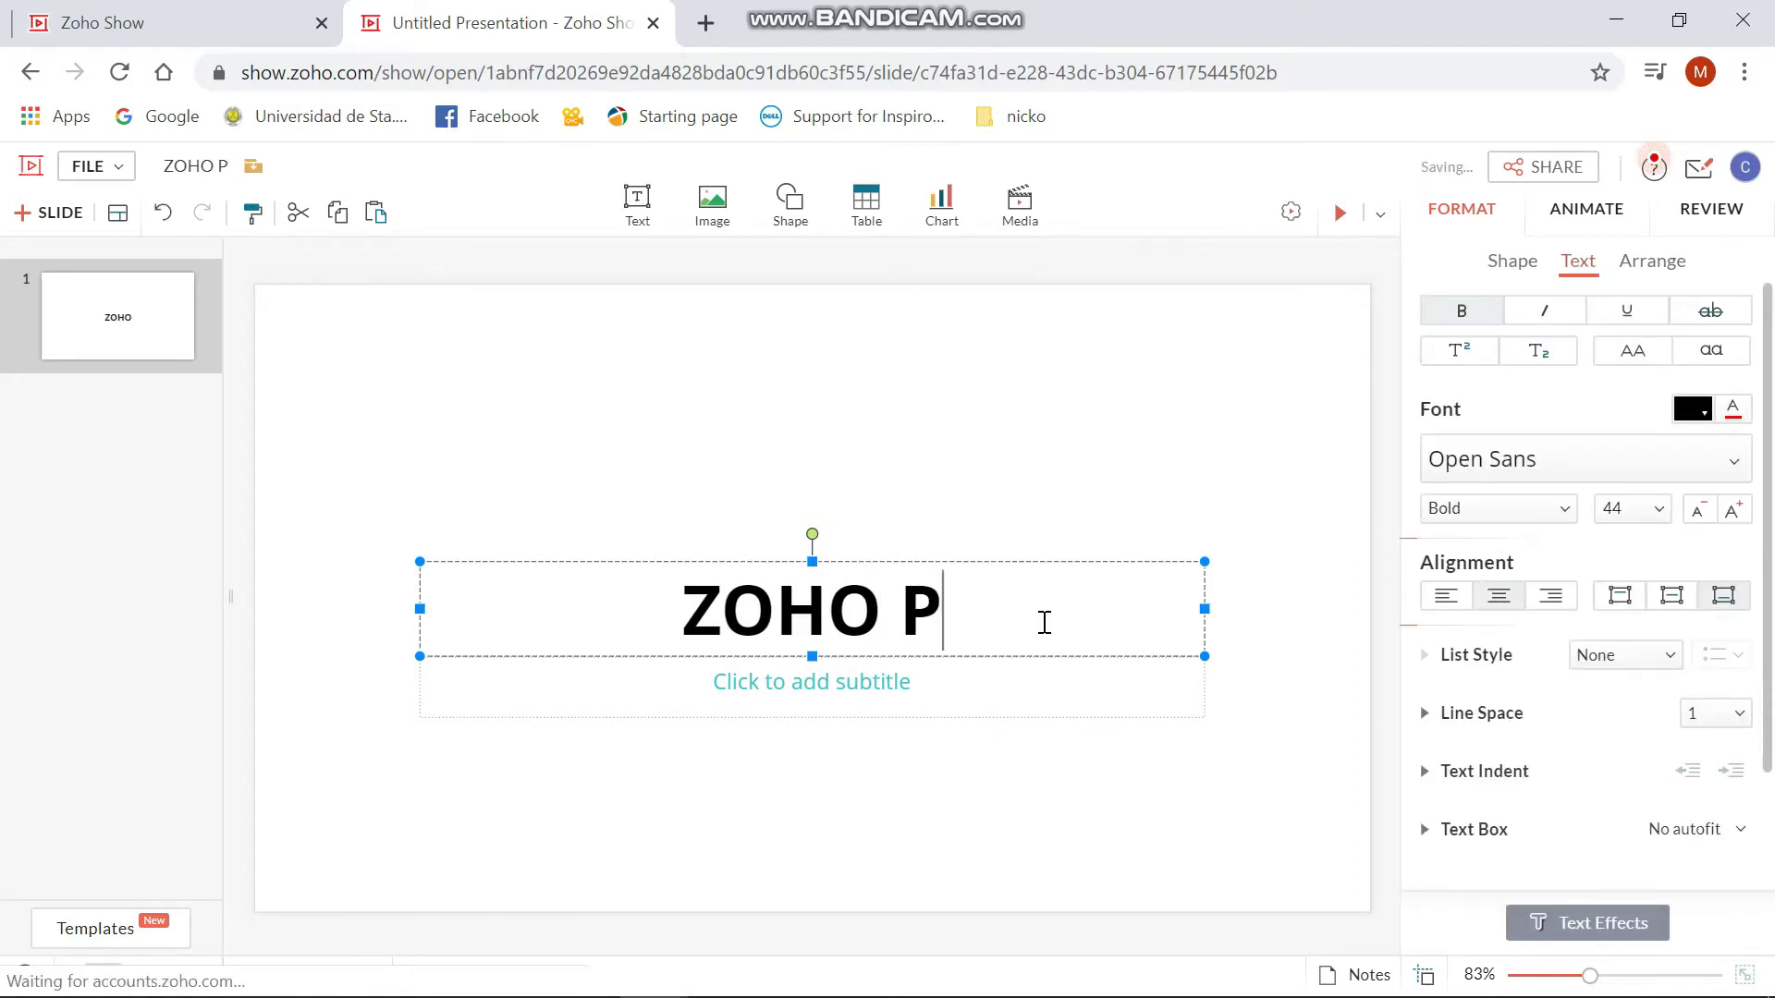
pyautogui.write('RESENTATION')
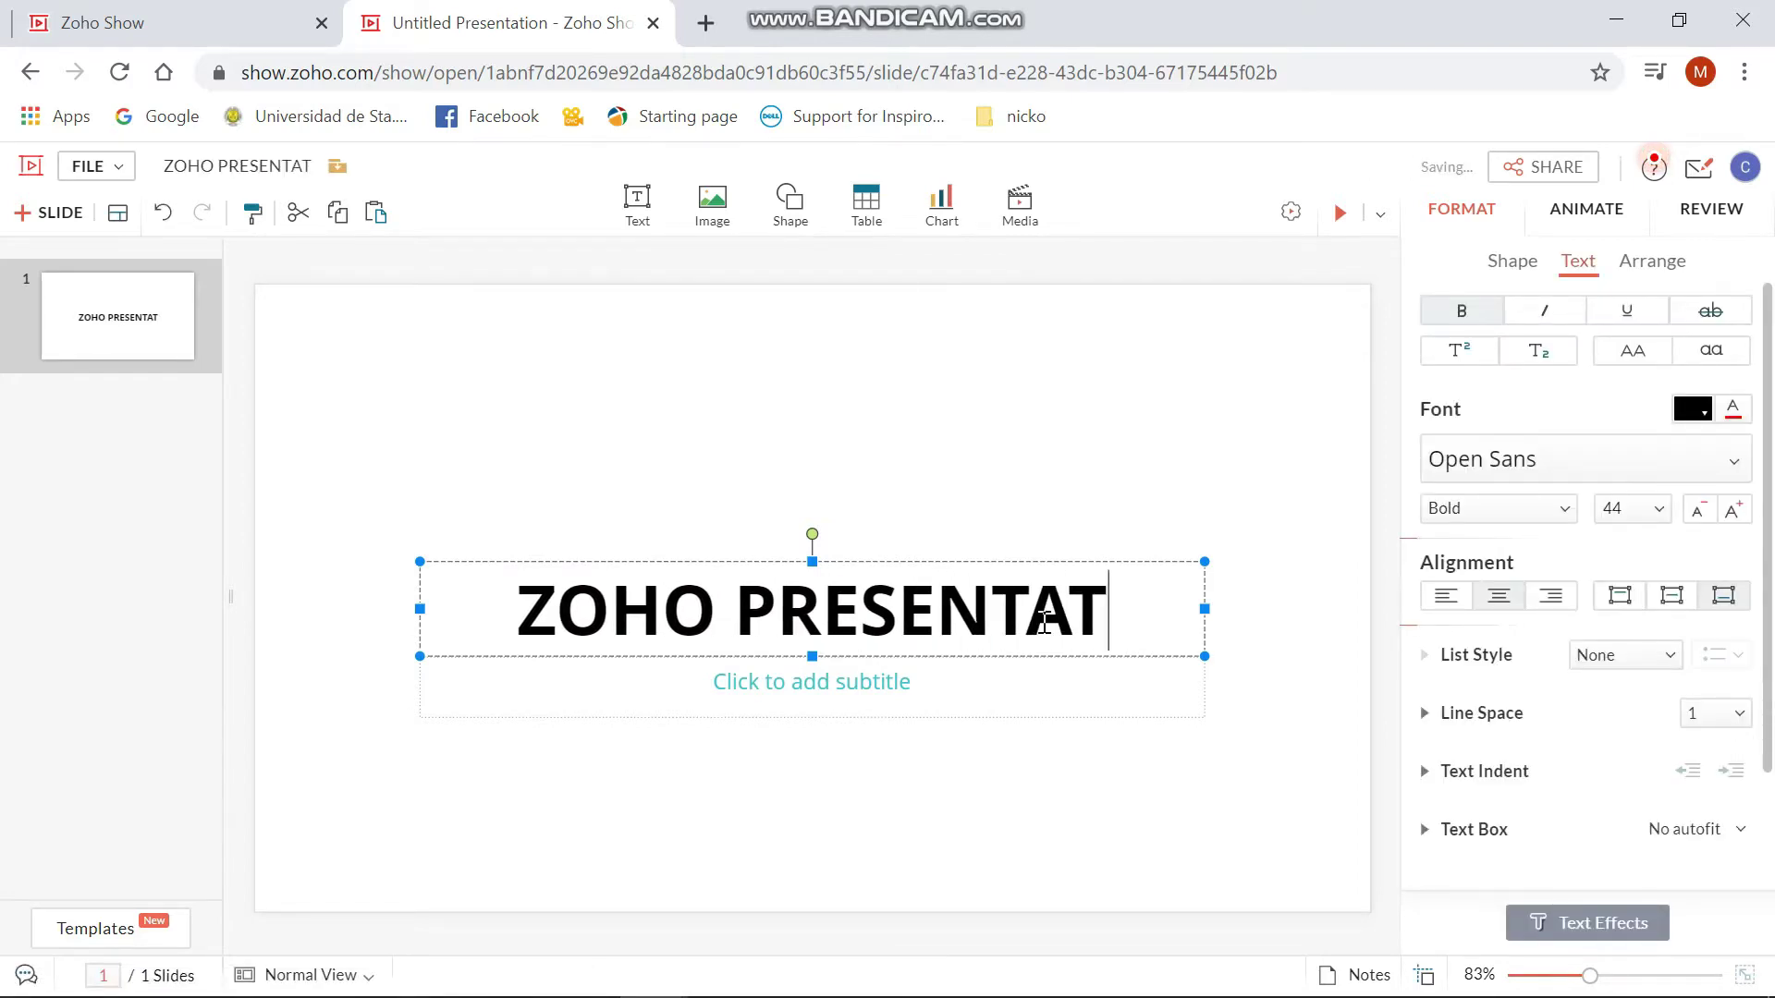
pyautogui.click(887, 715)
pyautogui.click(888, 719)
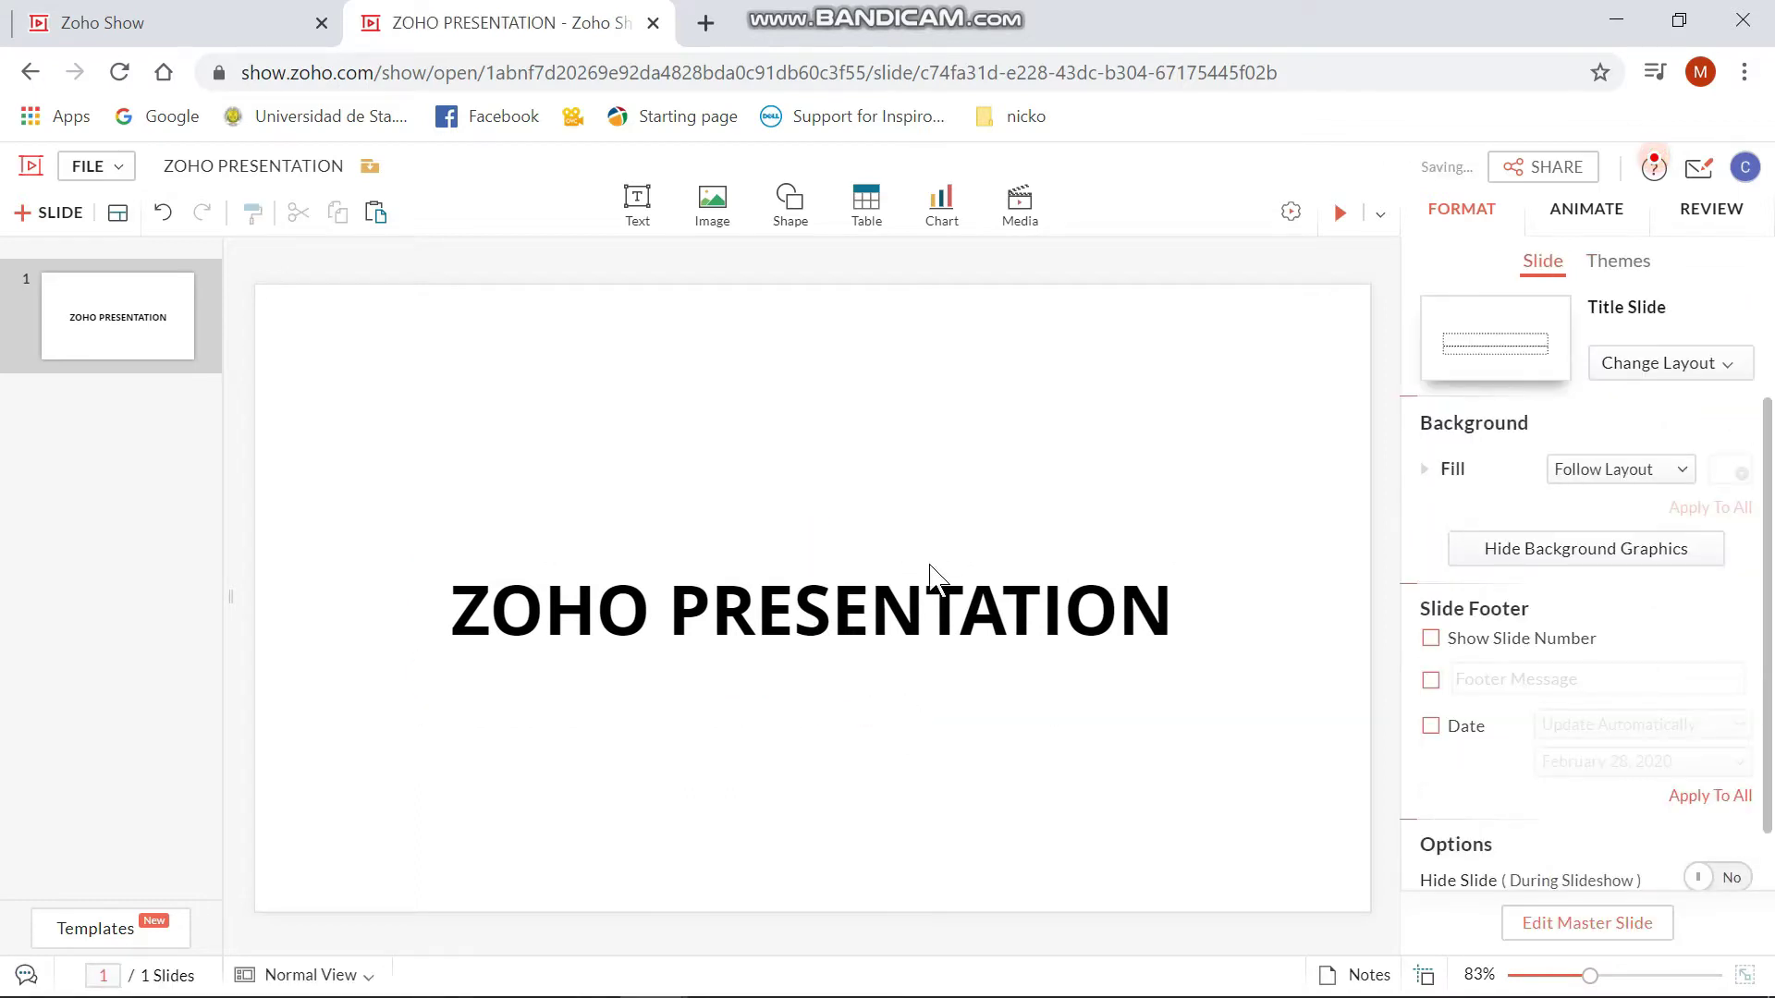
pyautogui.click(926, 602)
pyautogui.moveTo(1185, 611); pyautogui.dragTo(413, 572)
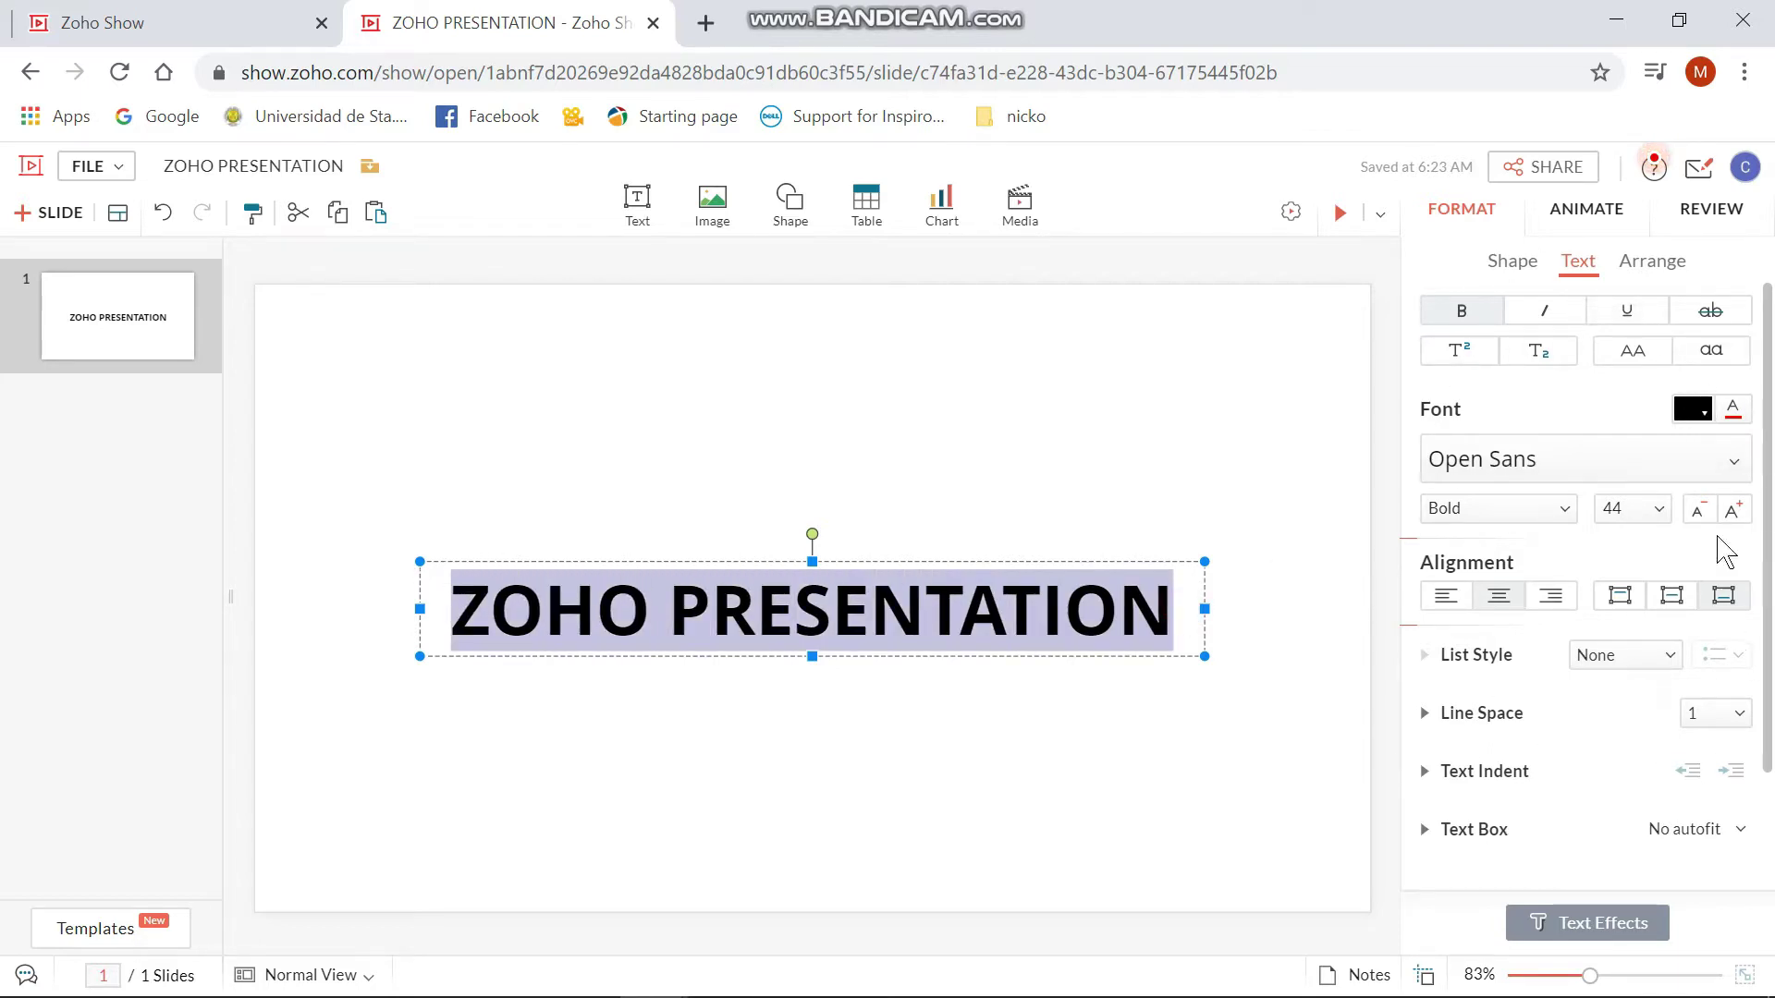
# Change the title font to Pacifico and widen its box to fit one line
pyautogui.click(1648, 463)
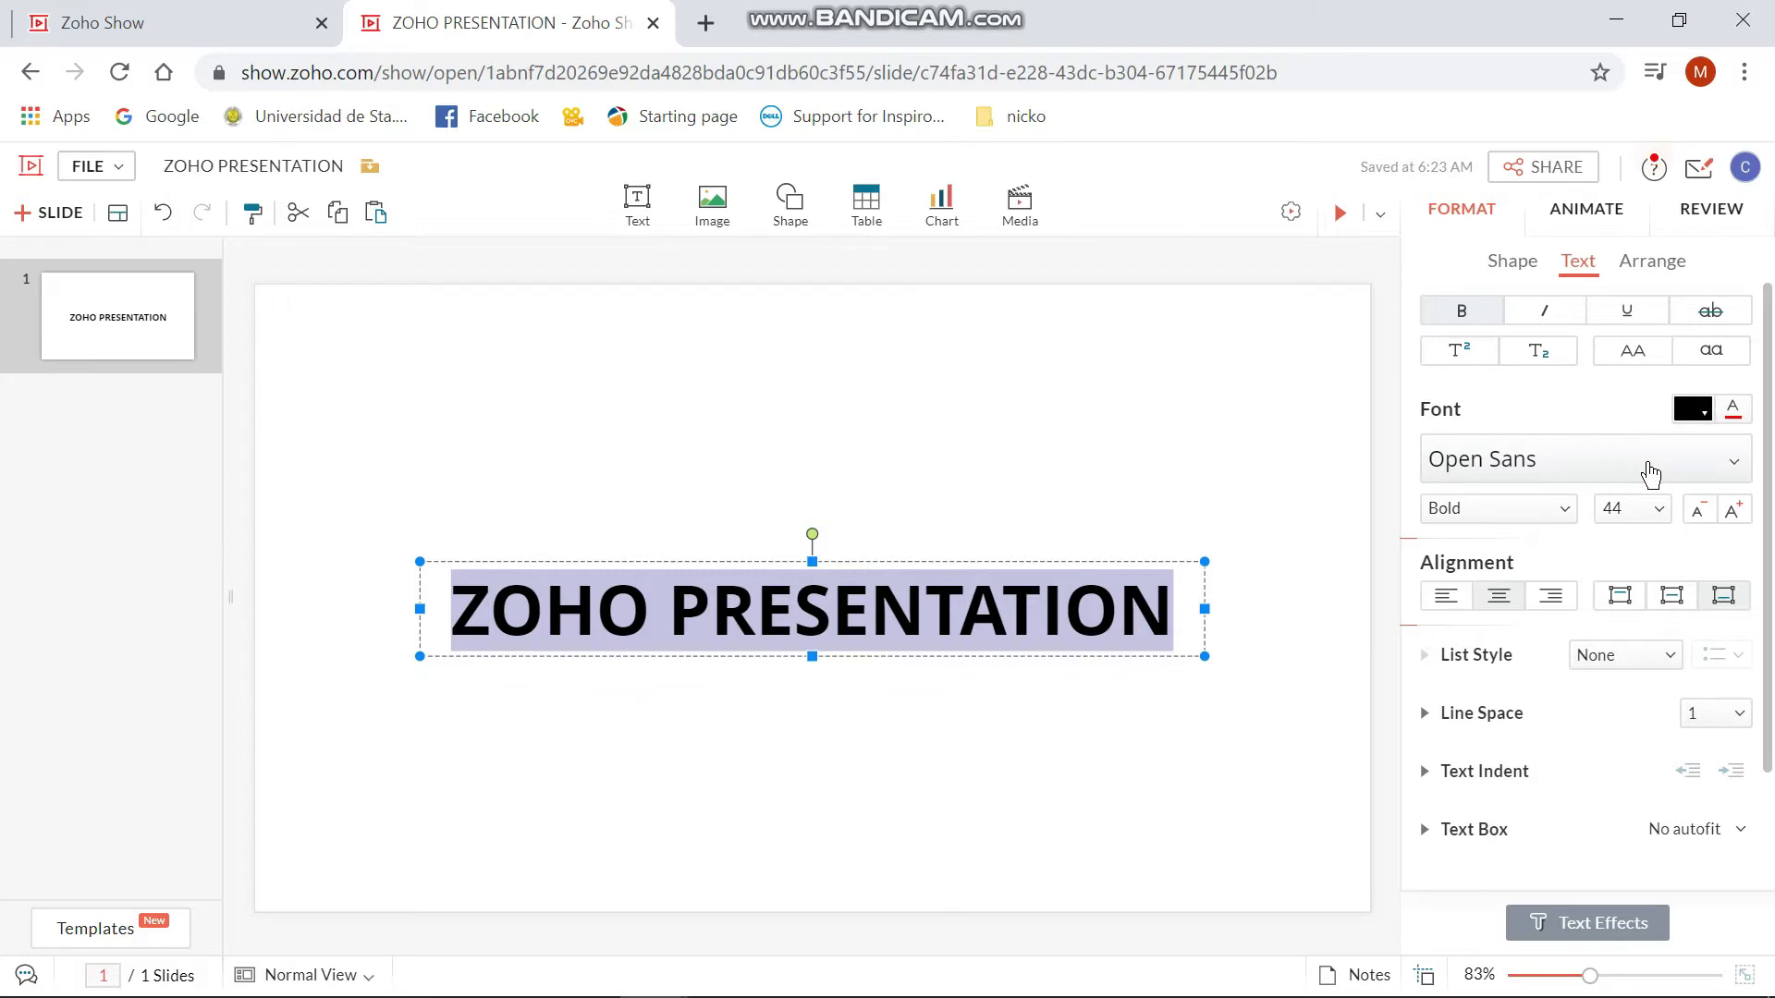
pyautogui.click(1650, 467)
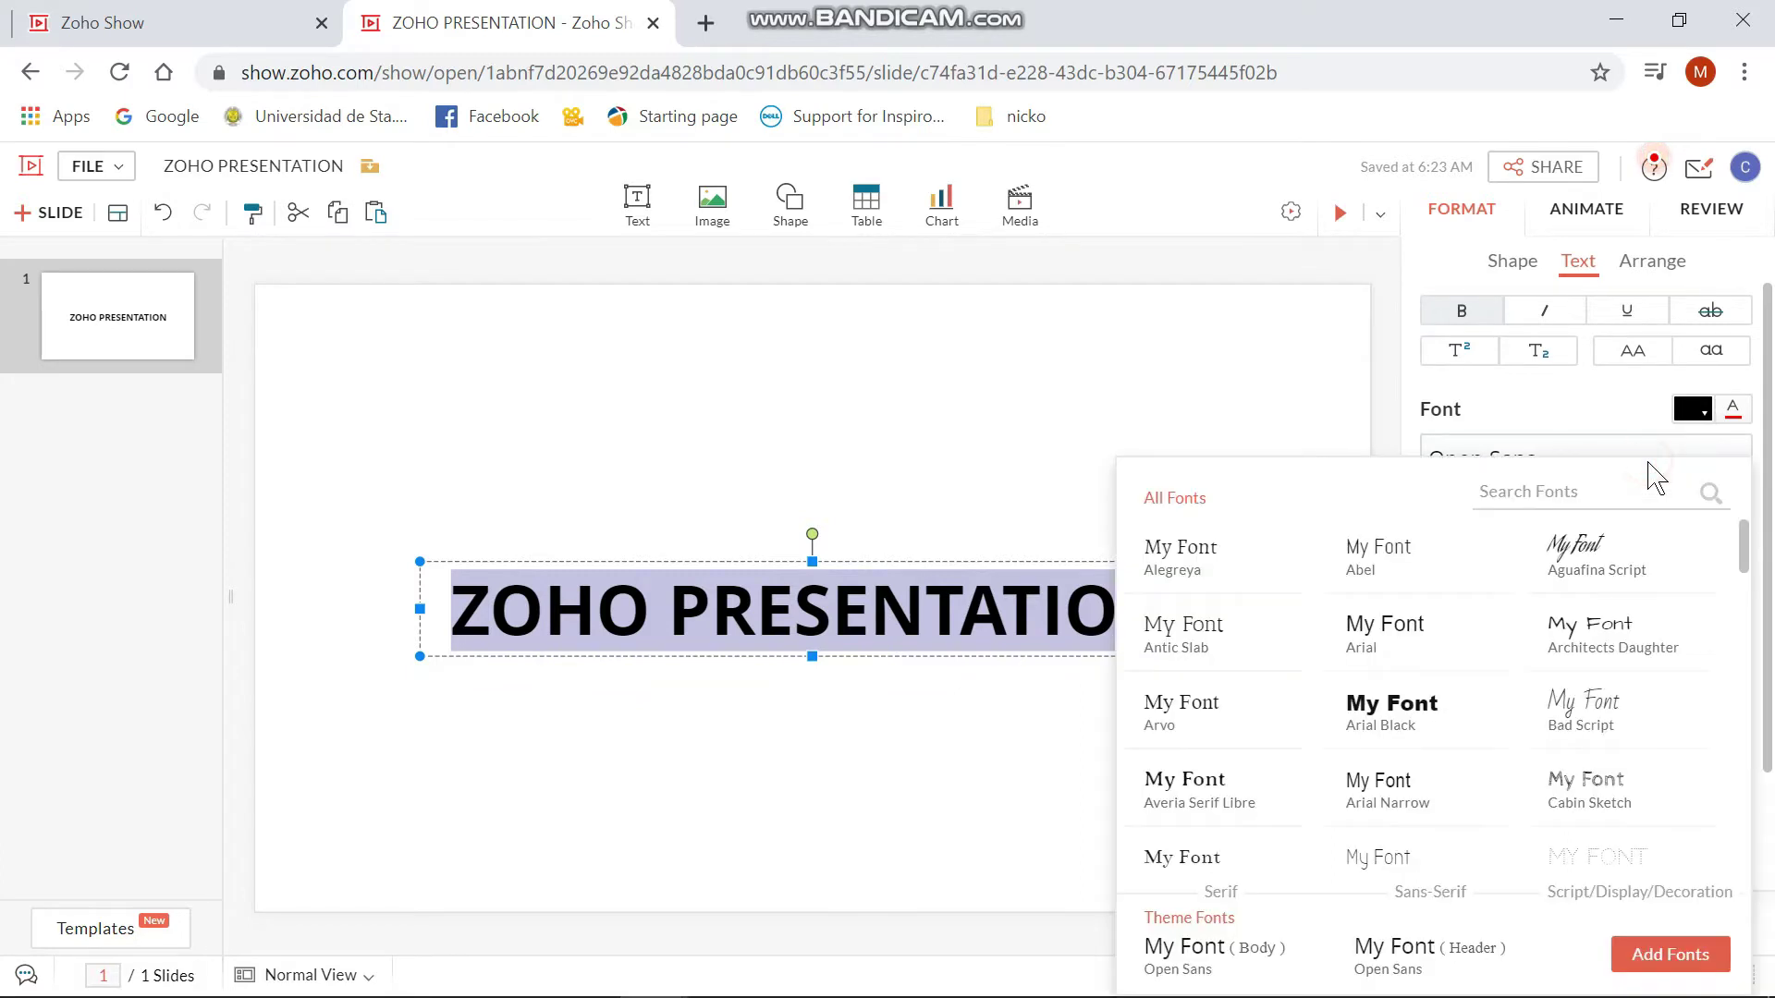
pyautogui.moveTo(1747, 560); pyautogui.dragTo(1717, 807)
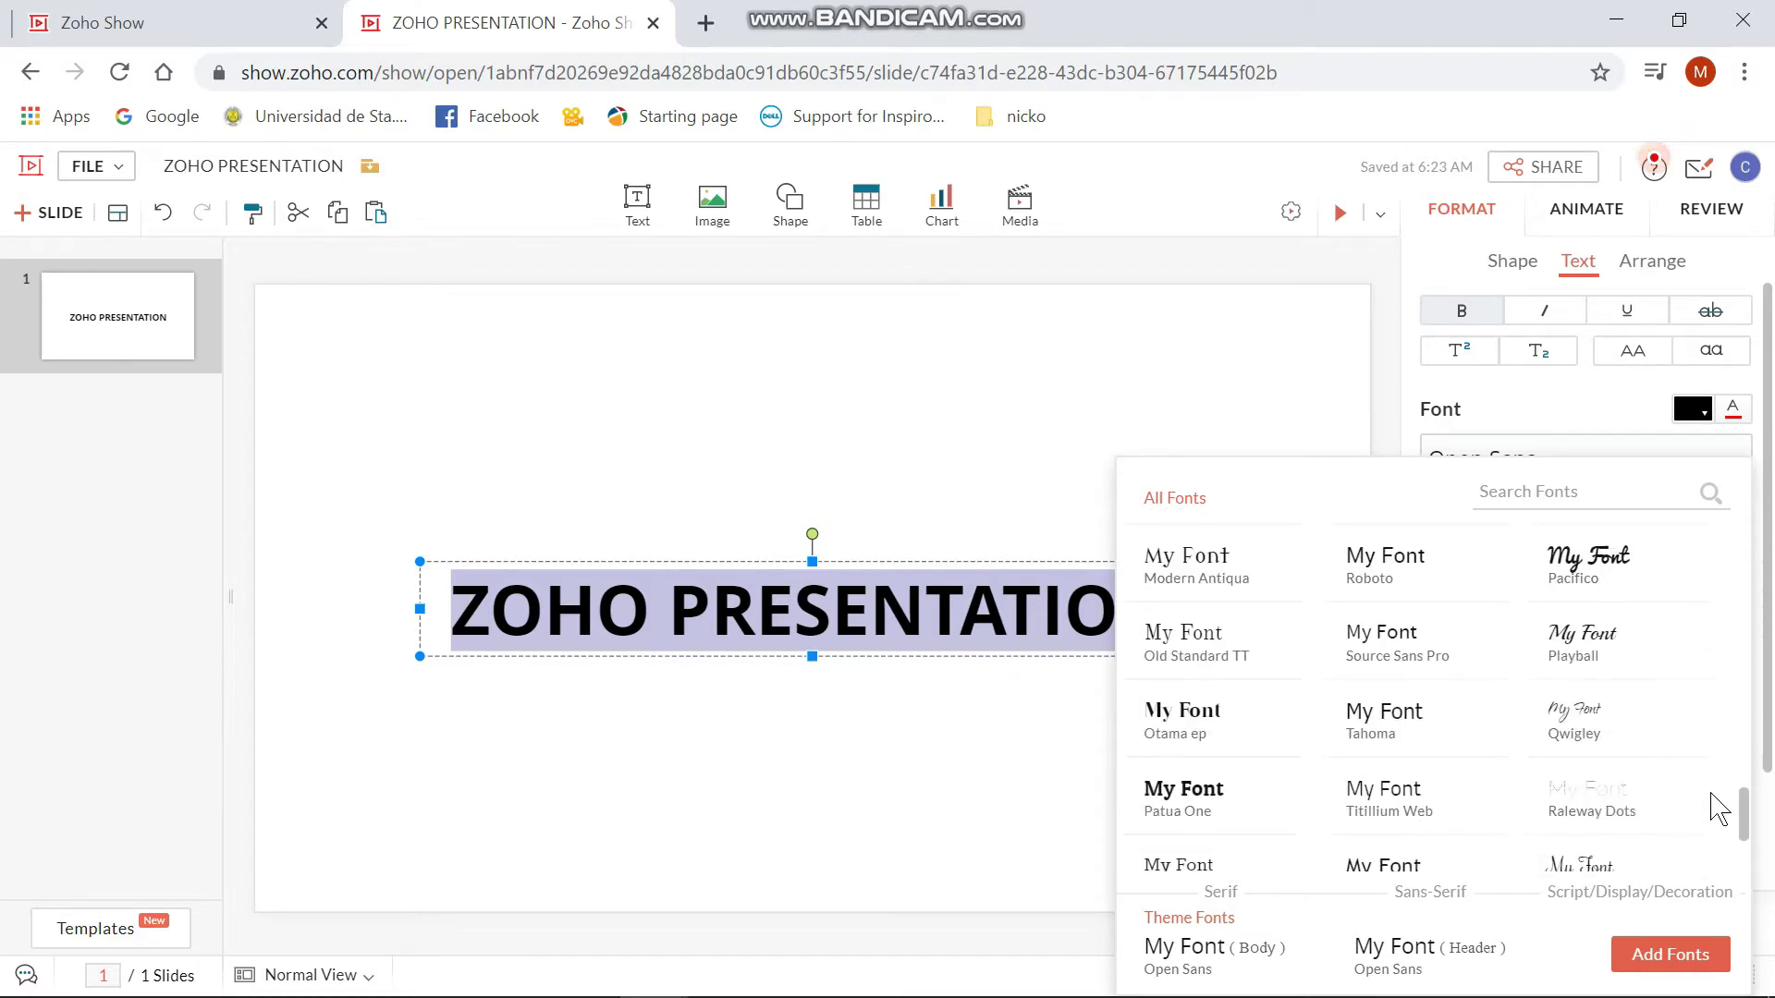
pyautogui.click(1620, 587)
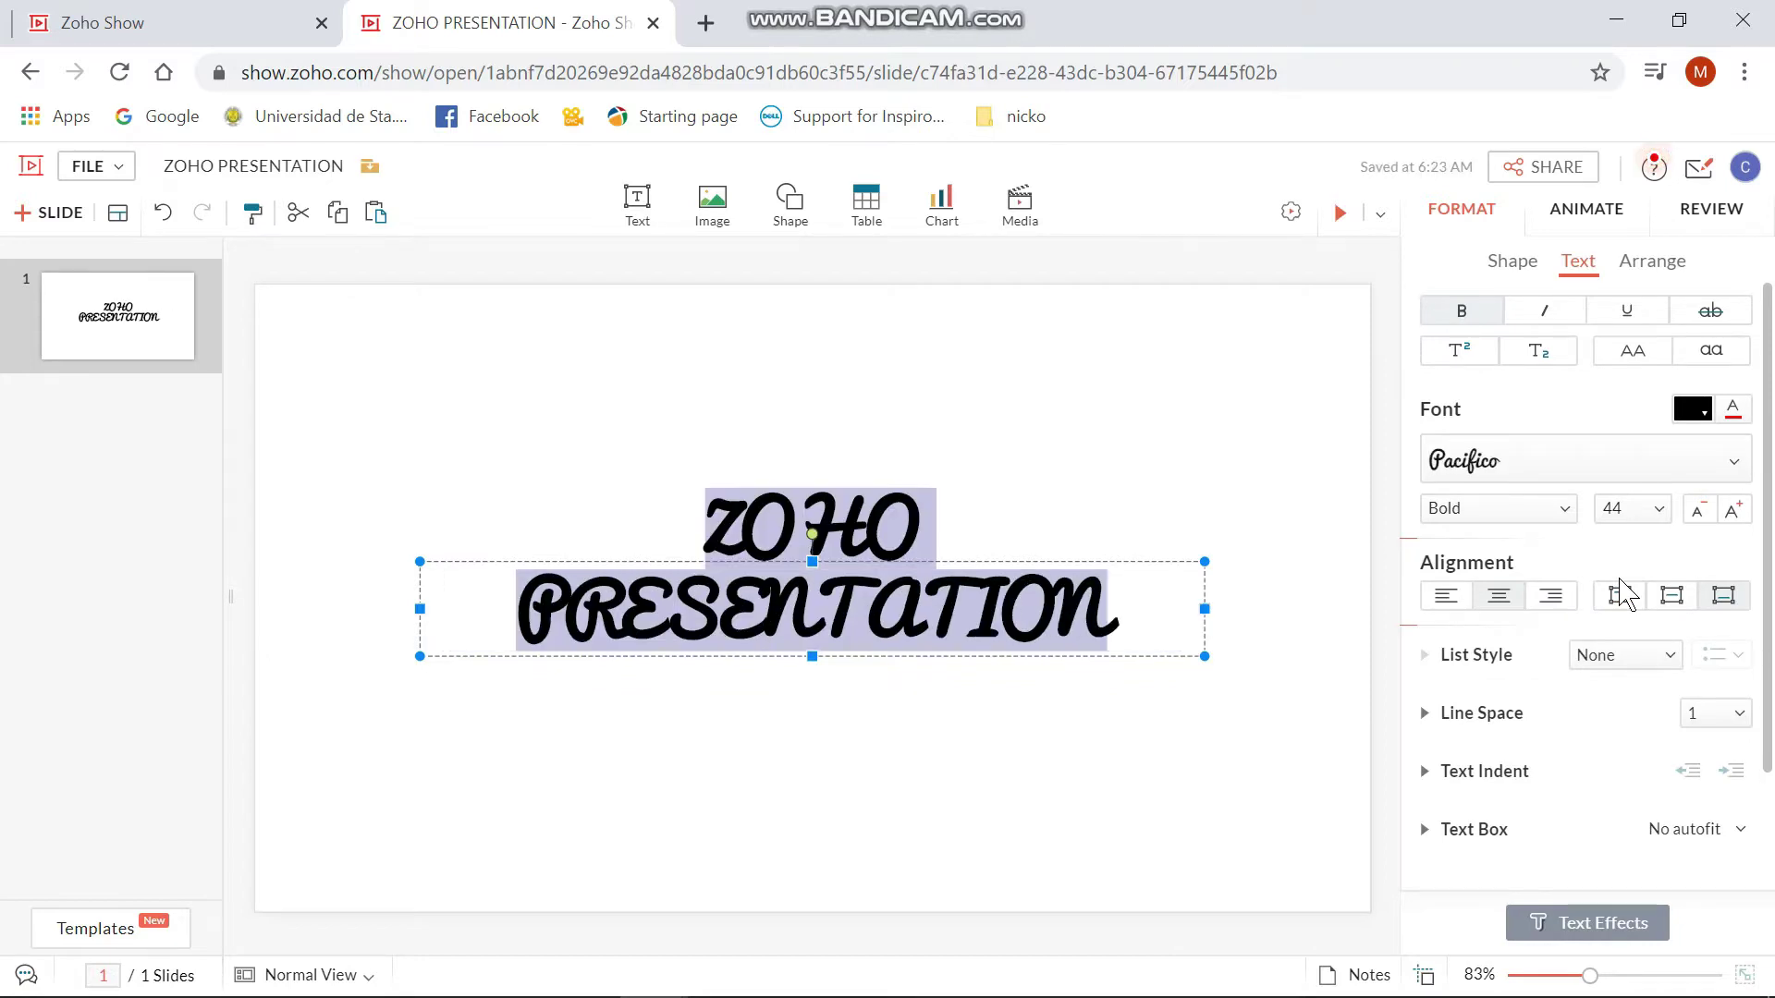
pyautogui.moveTo(1206, 610); pyautogui.dragTo(1319, 611)
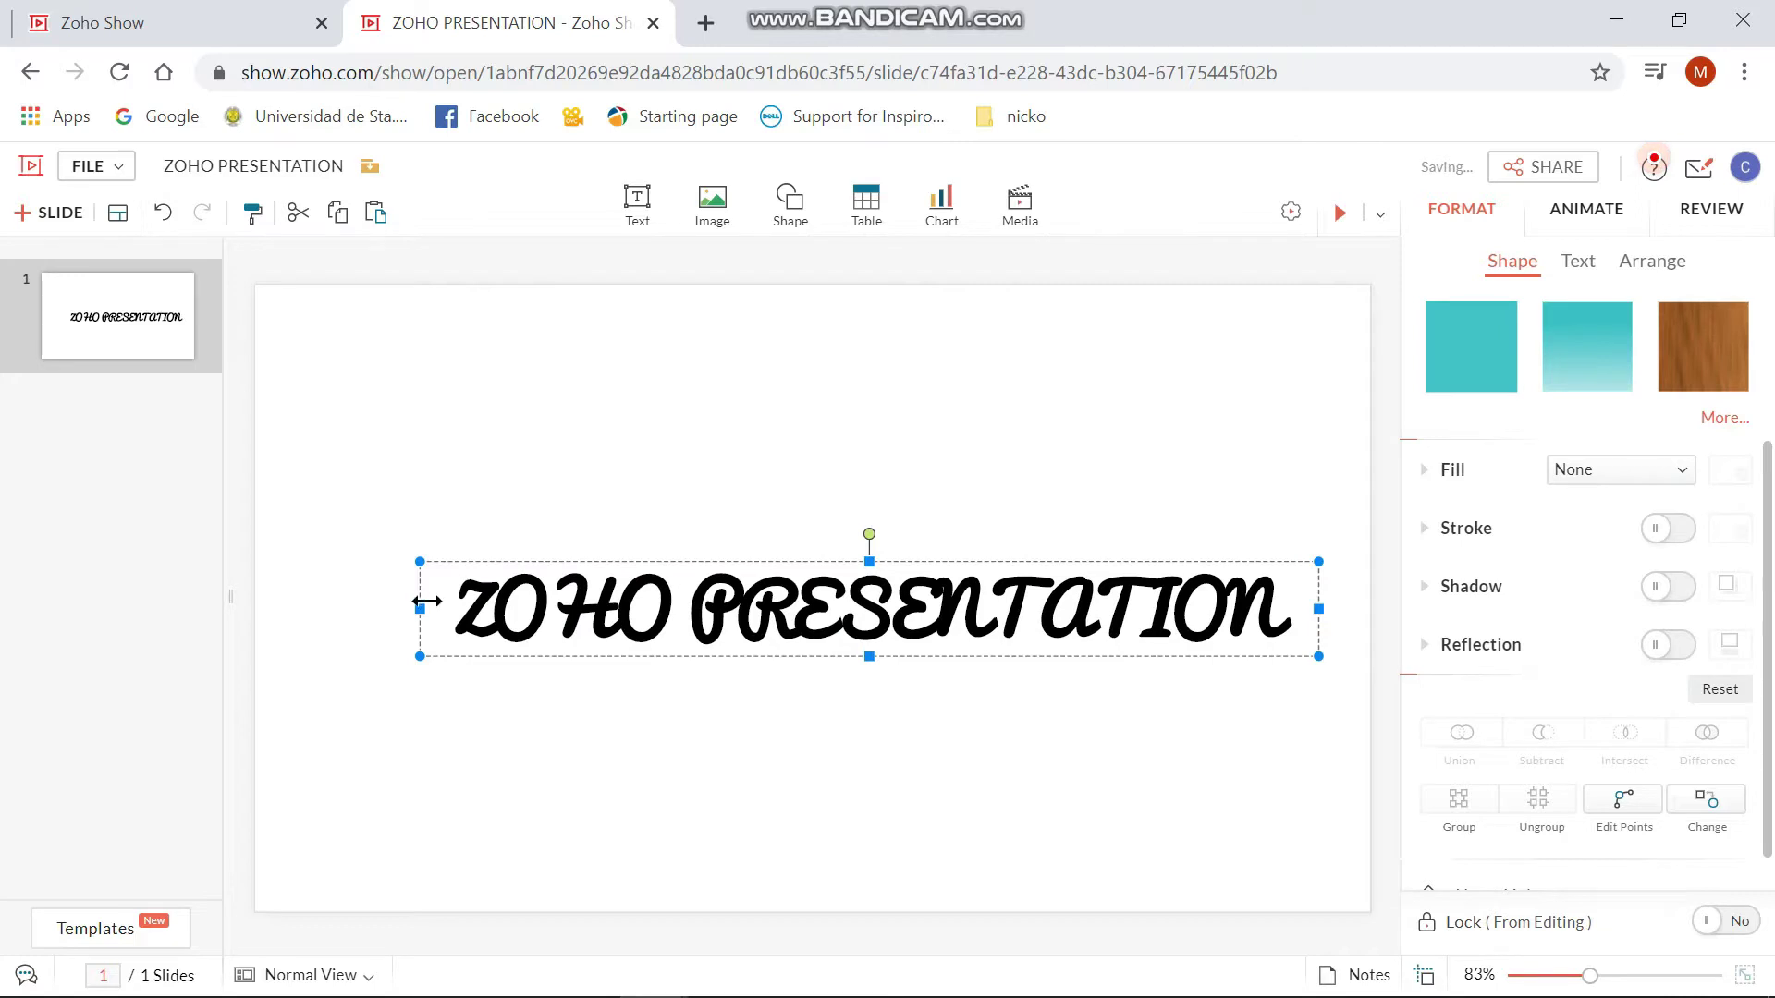
# Widen the title box leftward and make the title non-bold at size 48
pyautogui.moveTo(421, 611); pyautogui.dragTo(1245, 662)
pyautogui.click(380, 605)
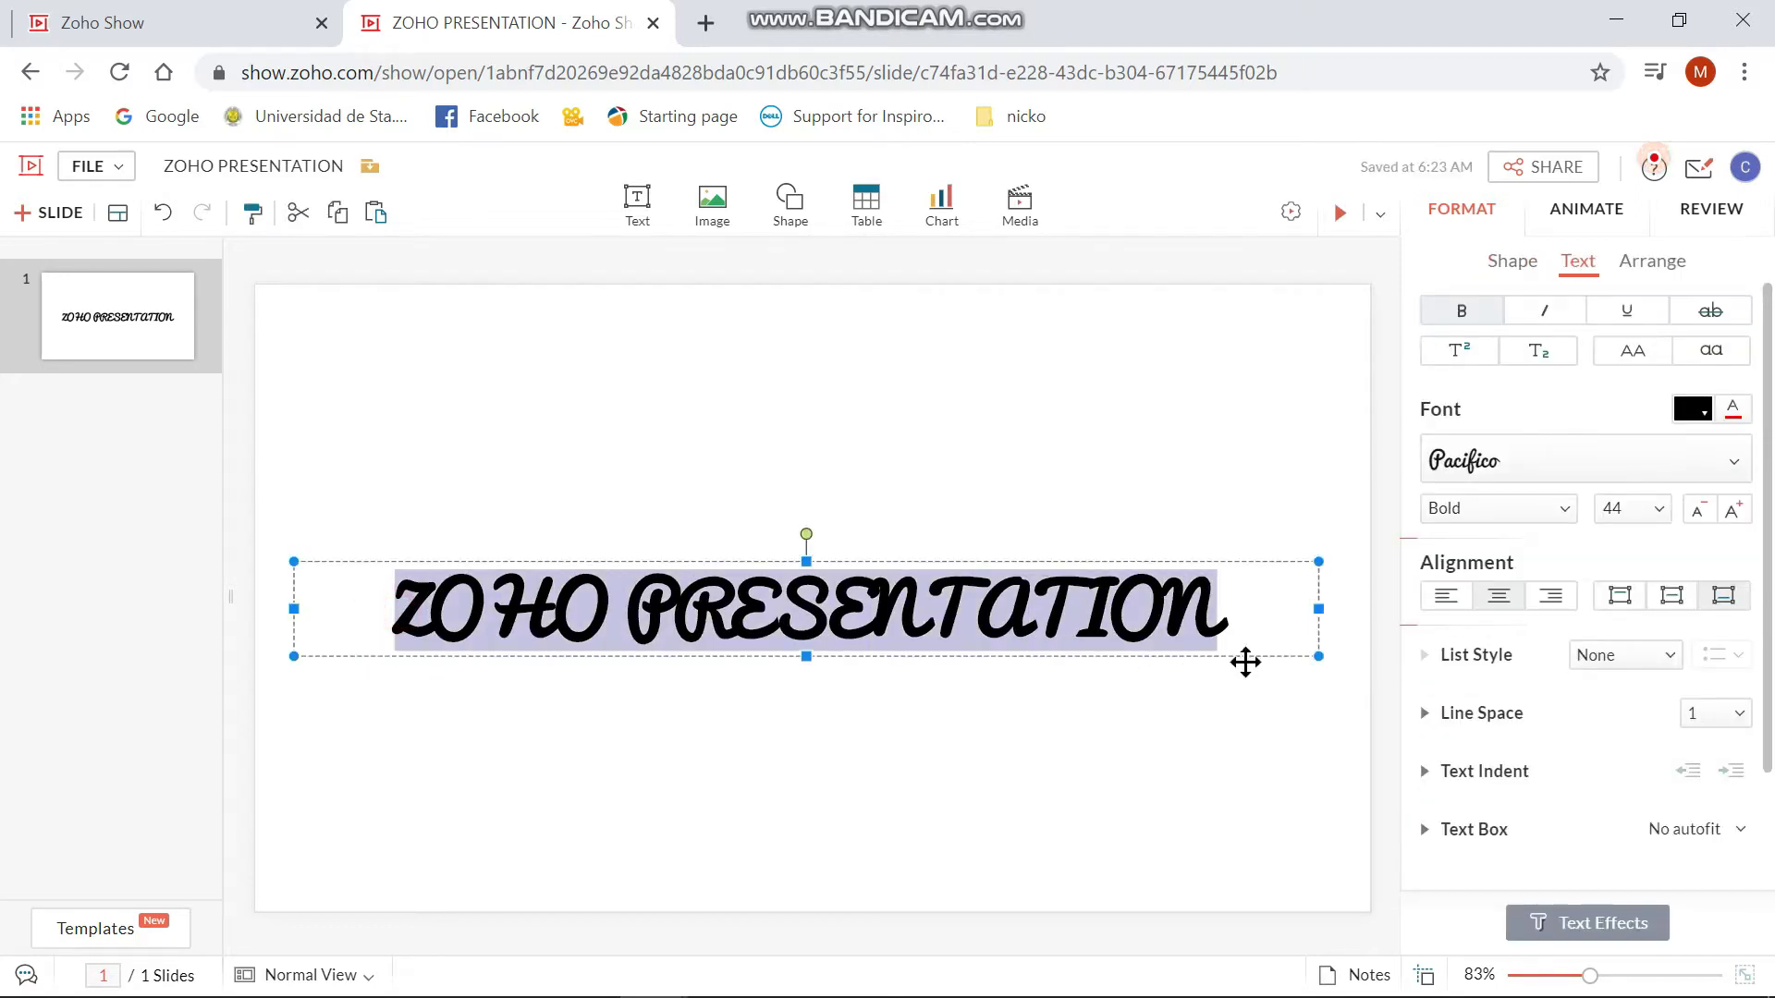
pyautogui.click(1458, 511)
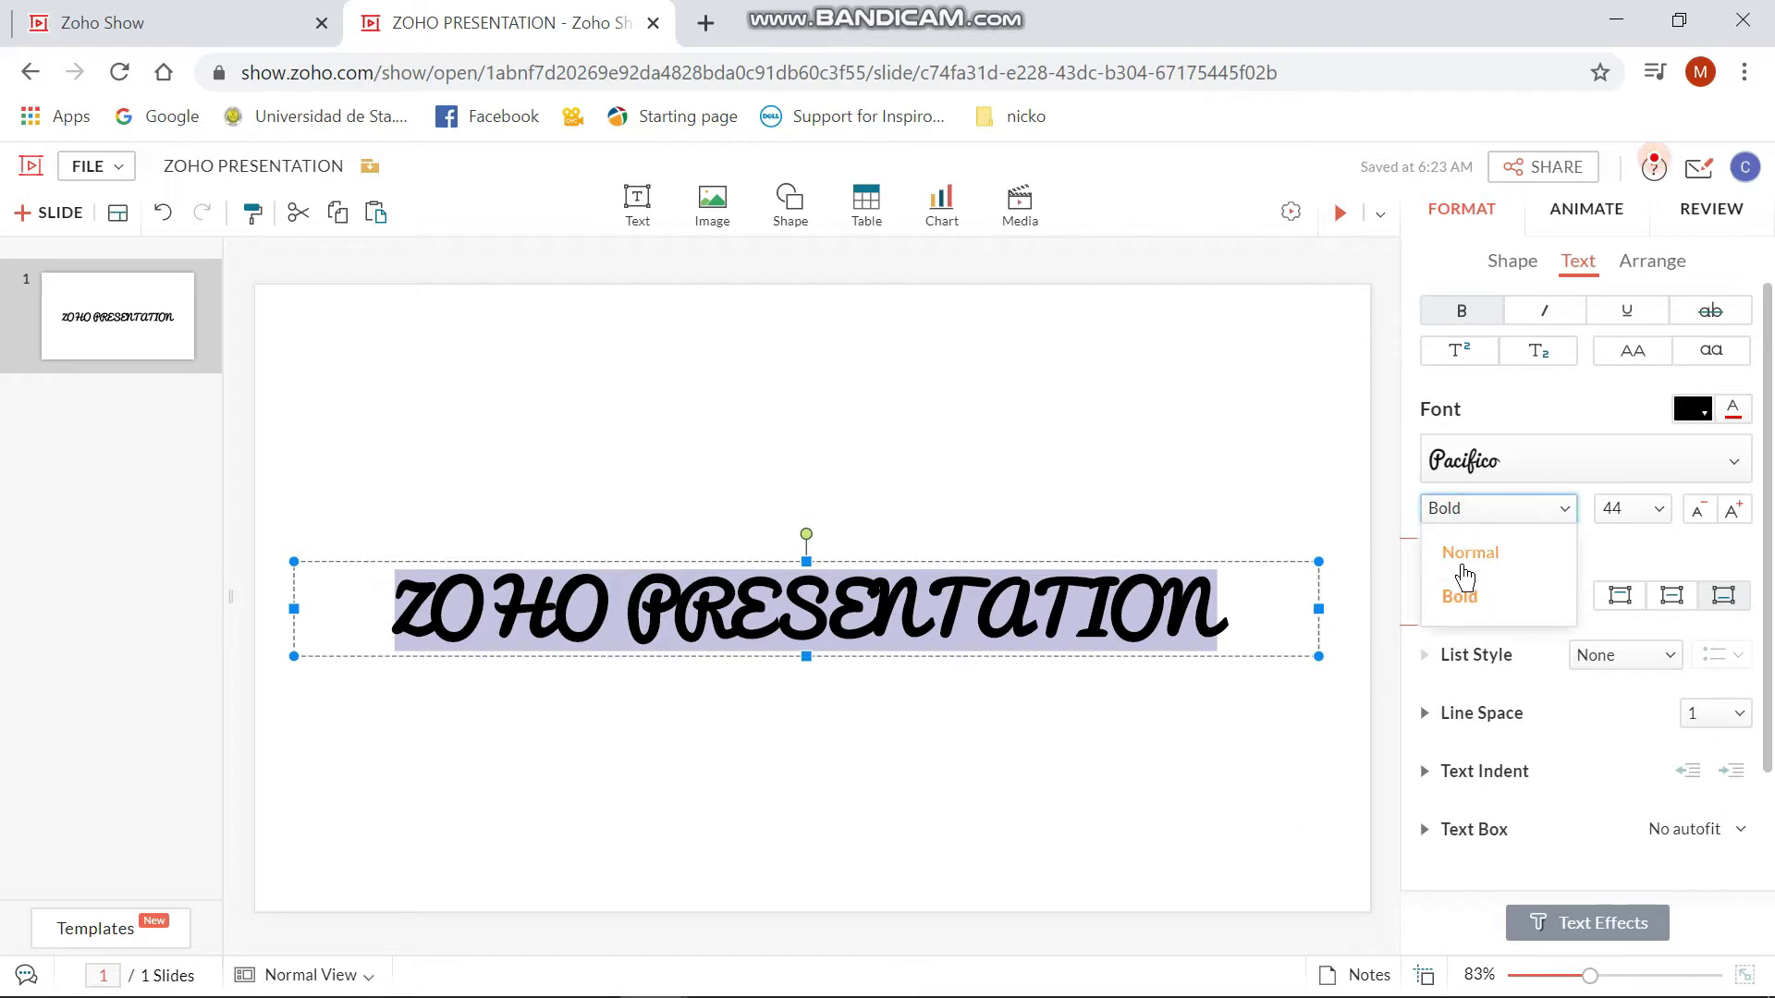
pyautogui.click(1457, 559)
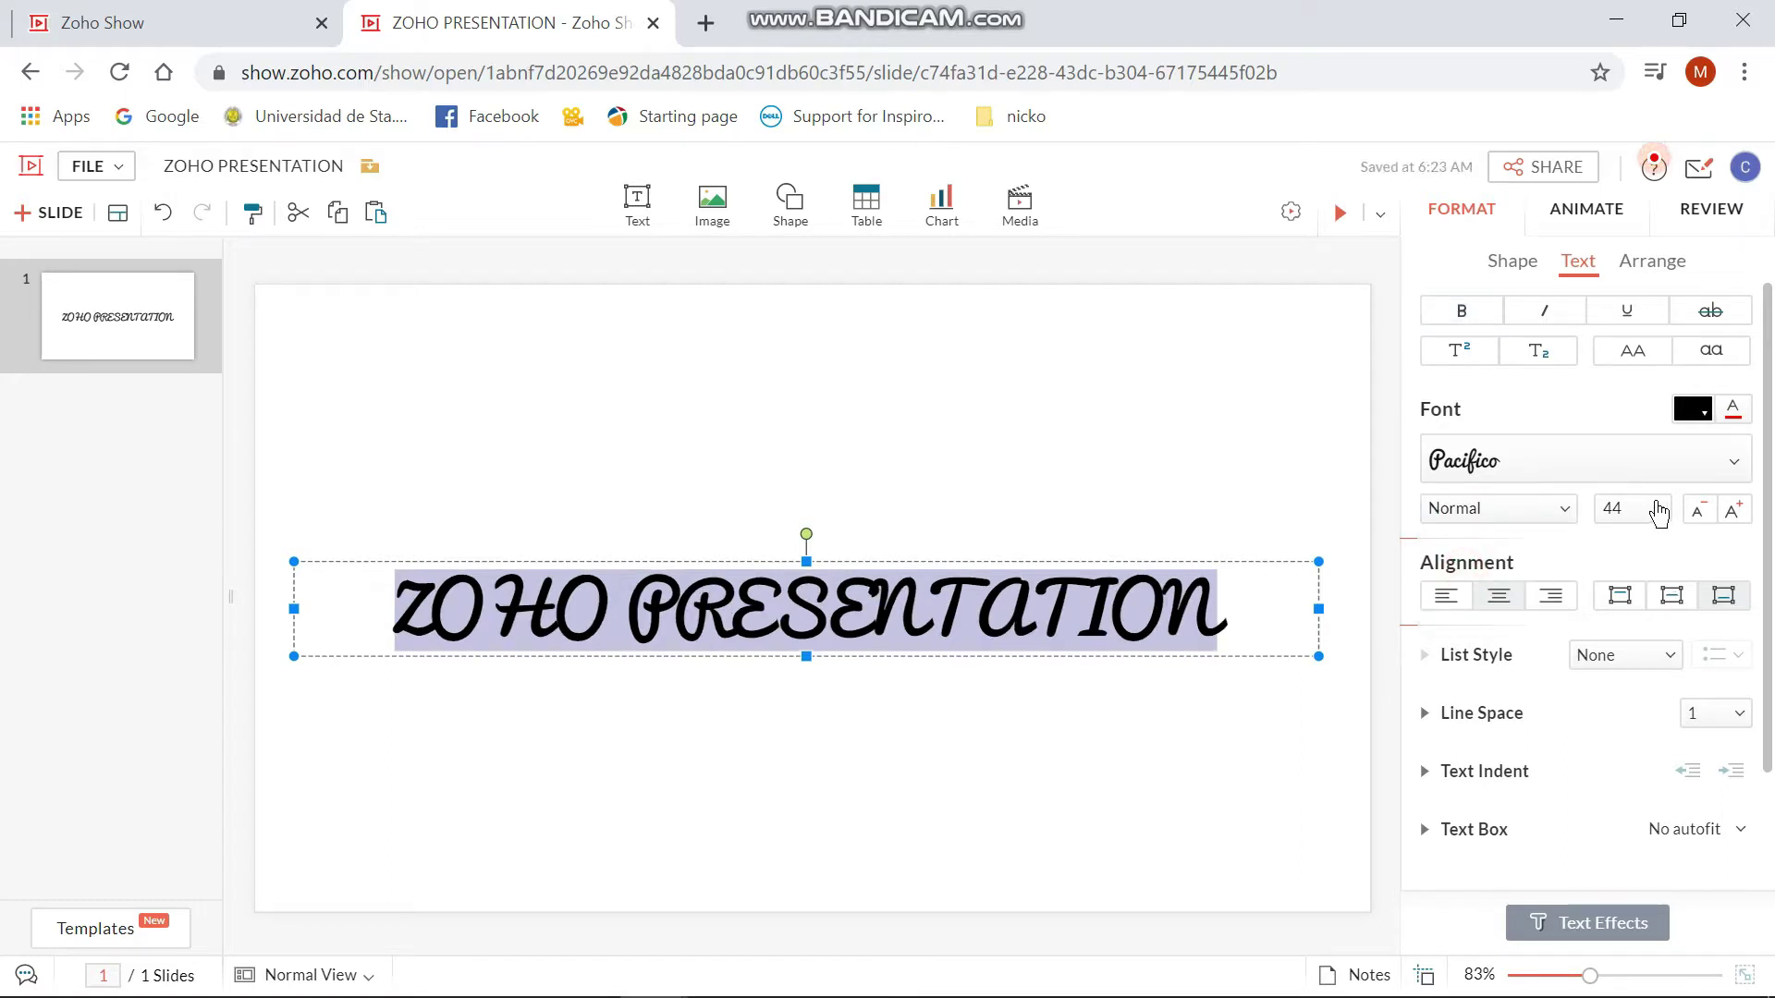
pyautogui.click(1658, 511)
pyautogui.click(1657, 511)
pyautogui.click(1735, 511)
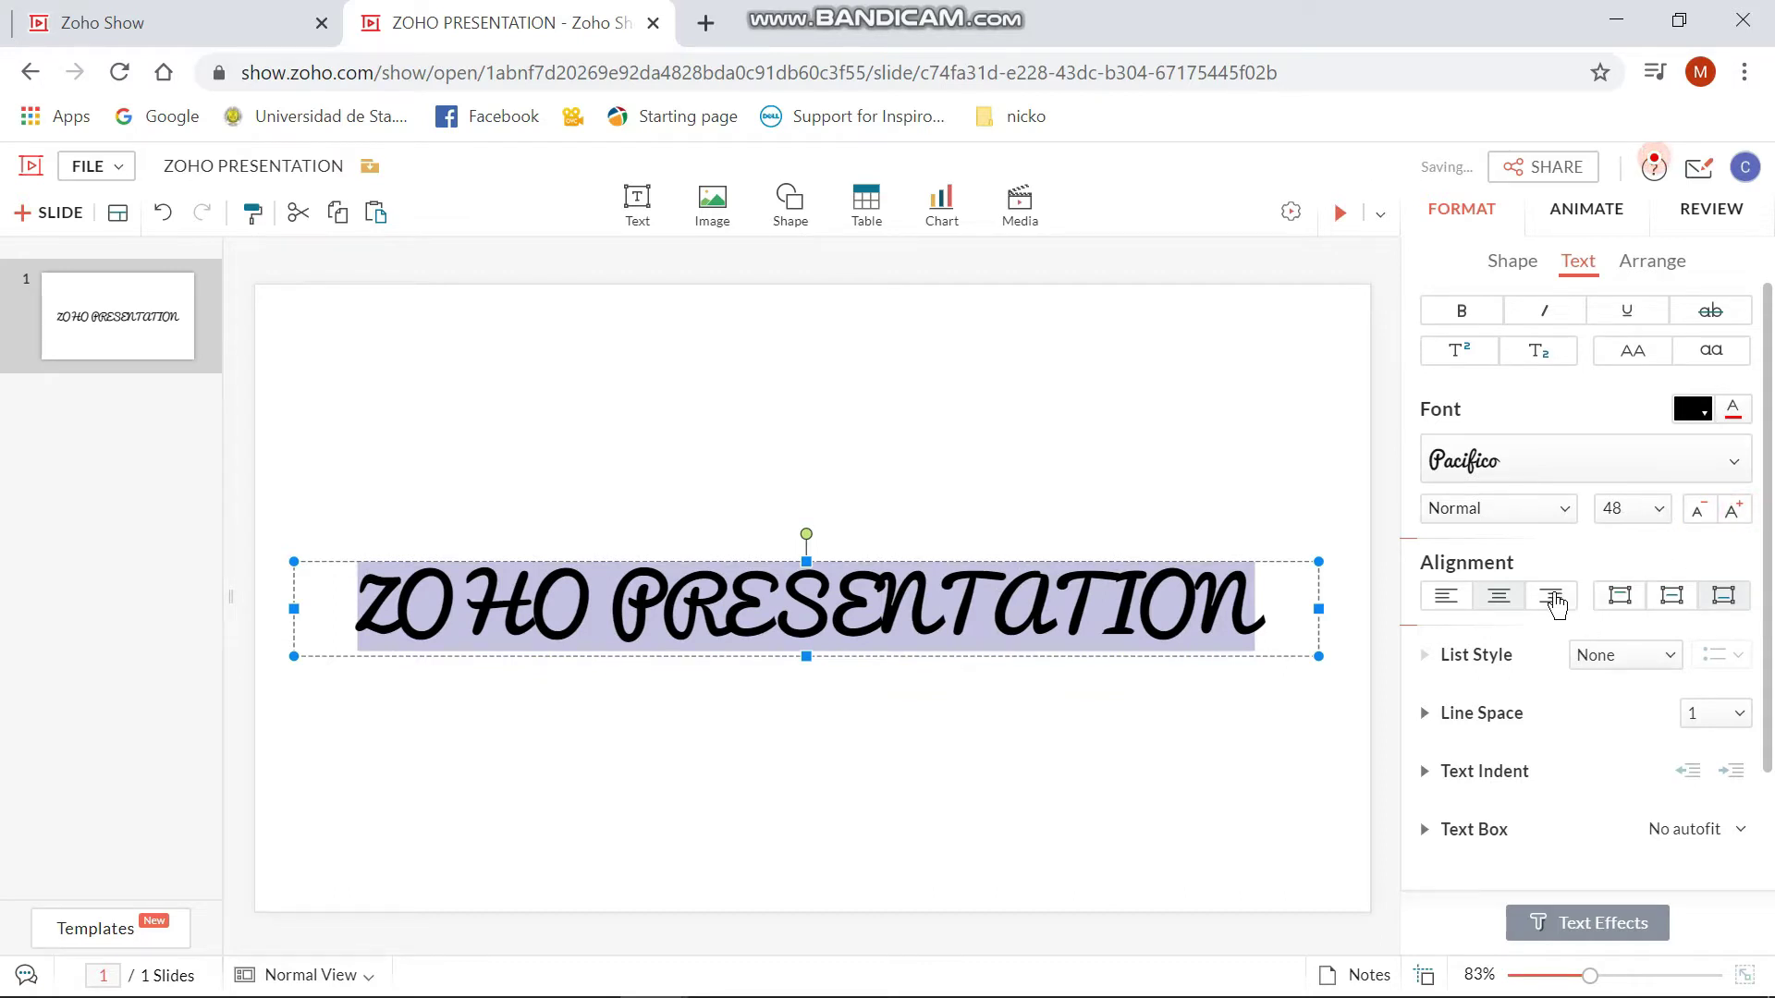
# Centre the title horizontally and vertically, review indent and margin settings, then deselect
pyautogui.click(1553, 600)
pyautogui.click(1448, 599)
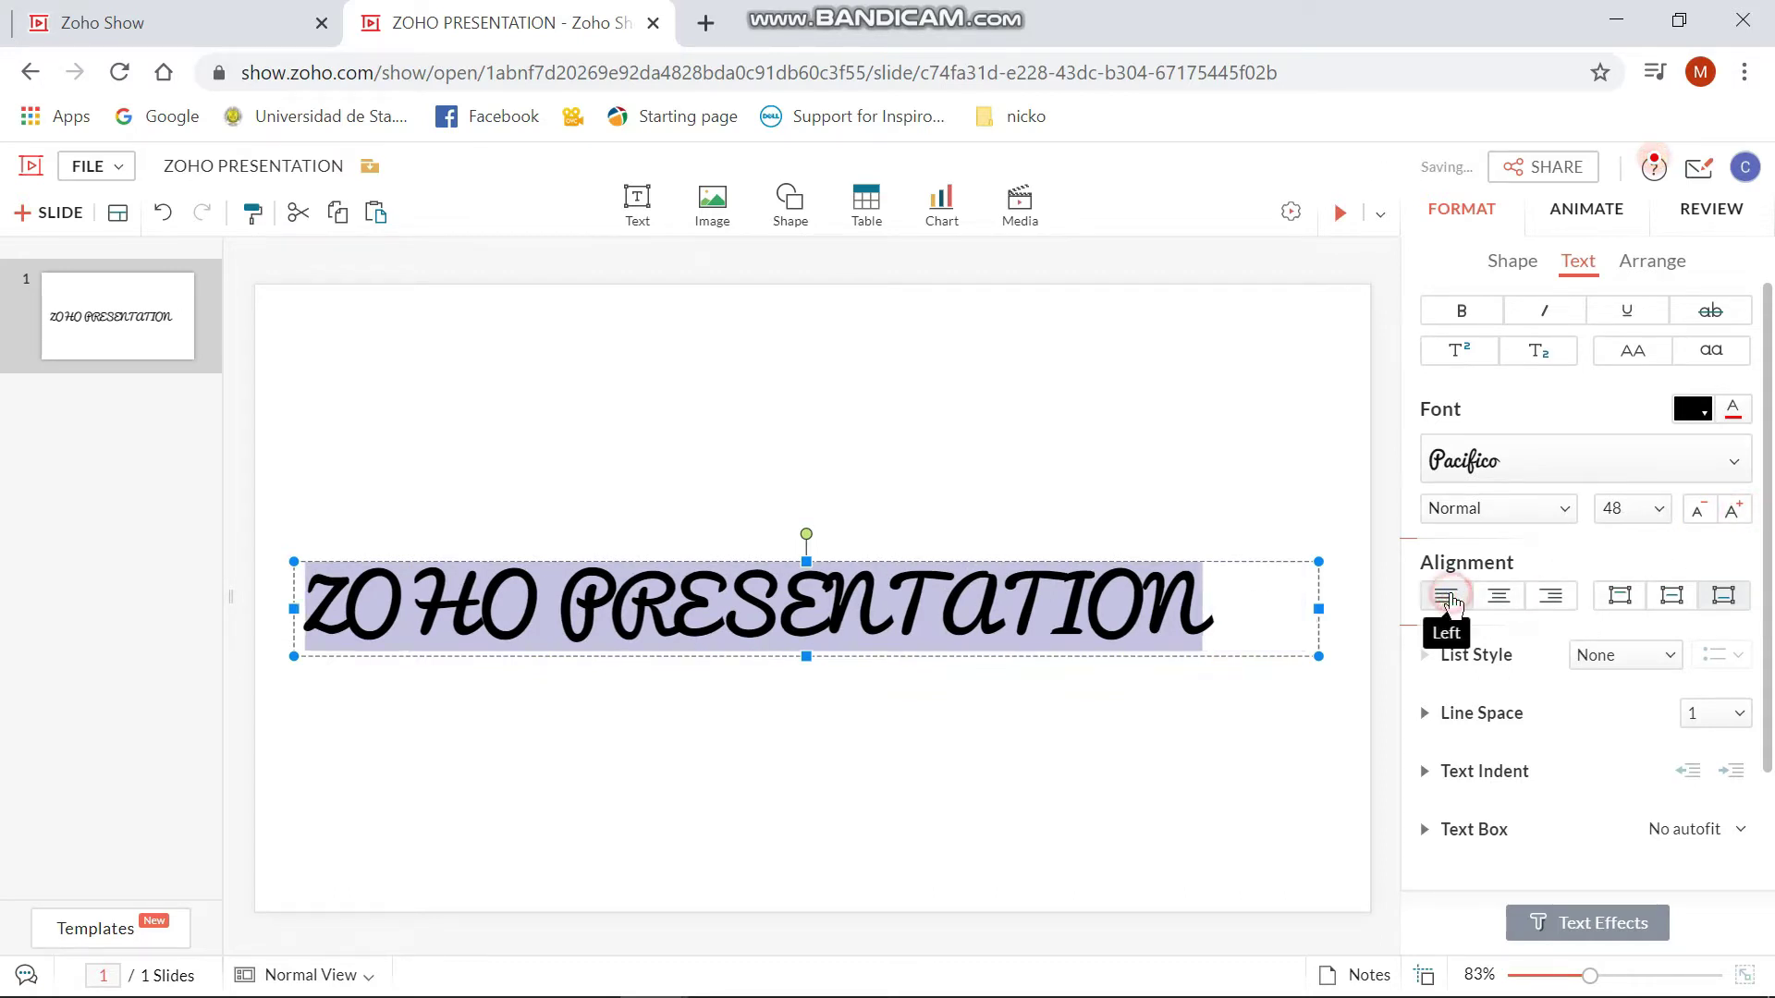
pyautogui.click(1499, 597)
pyautogui.click(1678, 598)
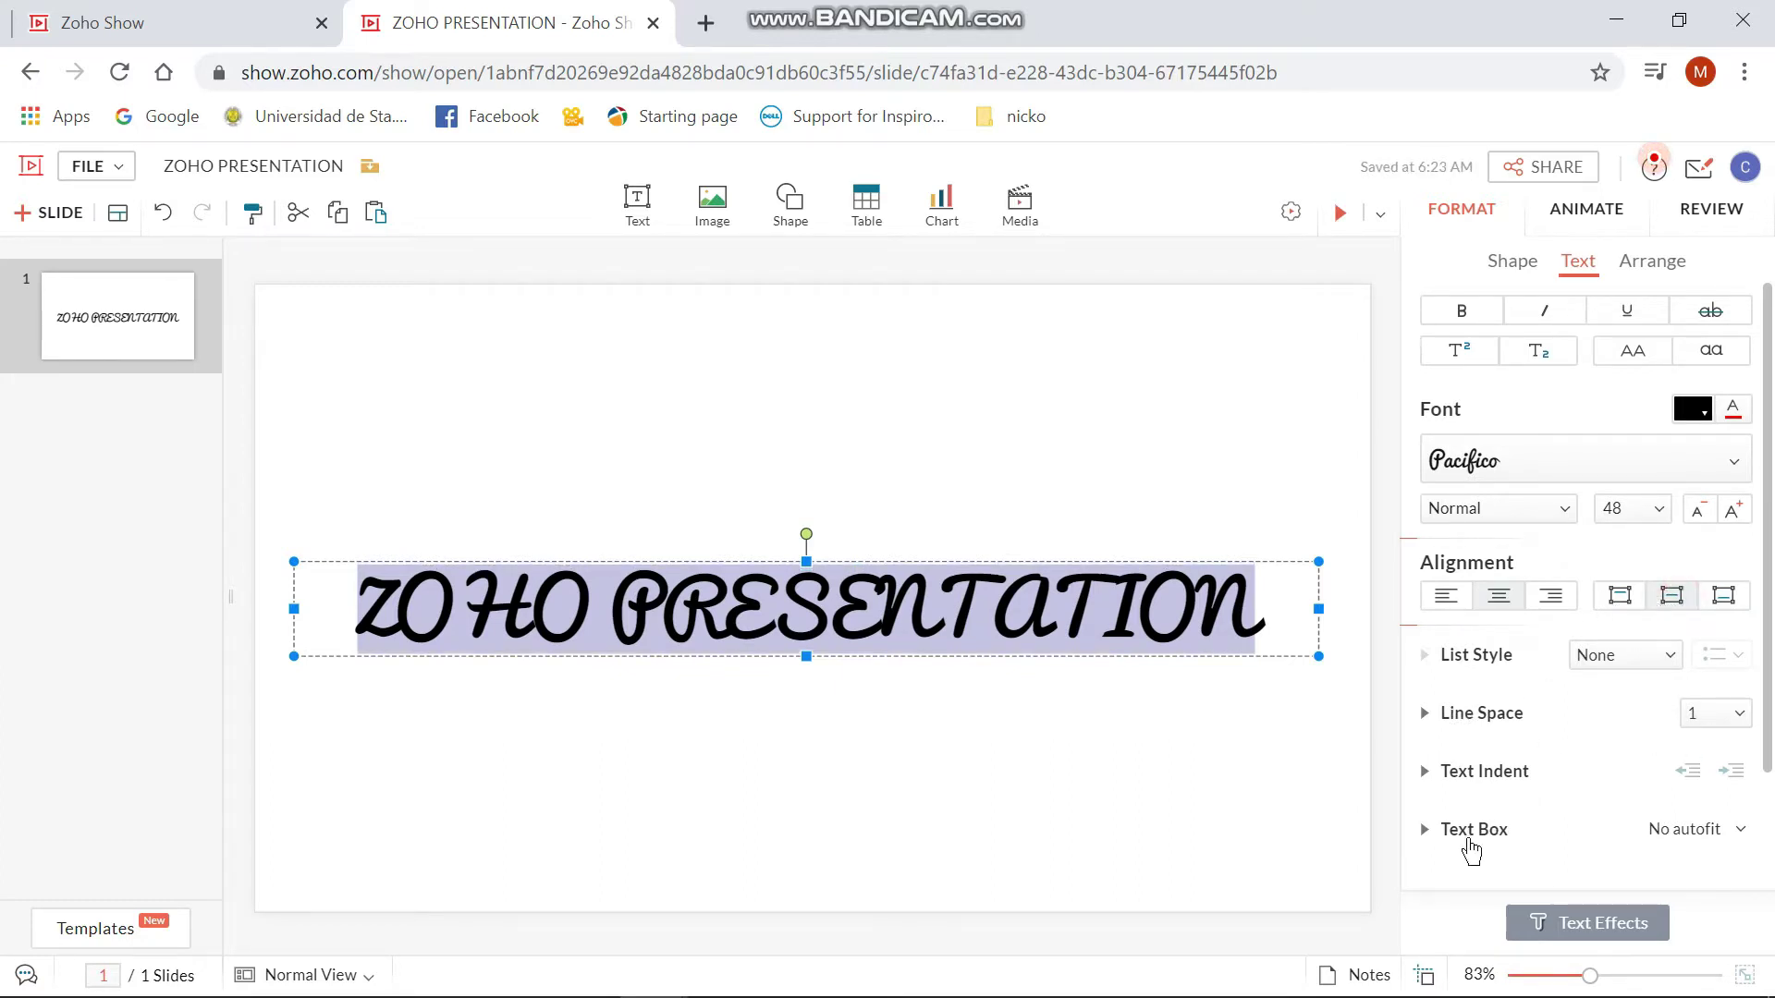
pyautogui.click(1474, 776)
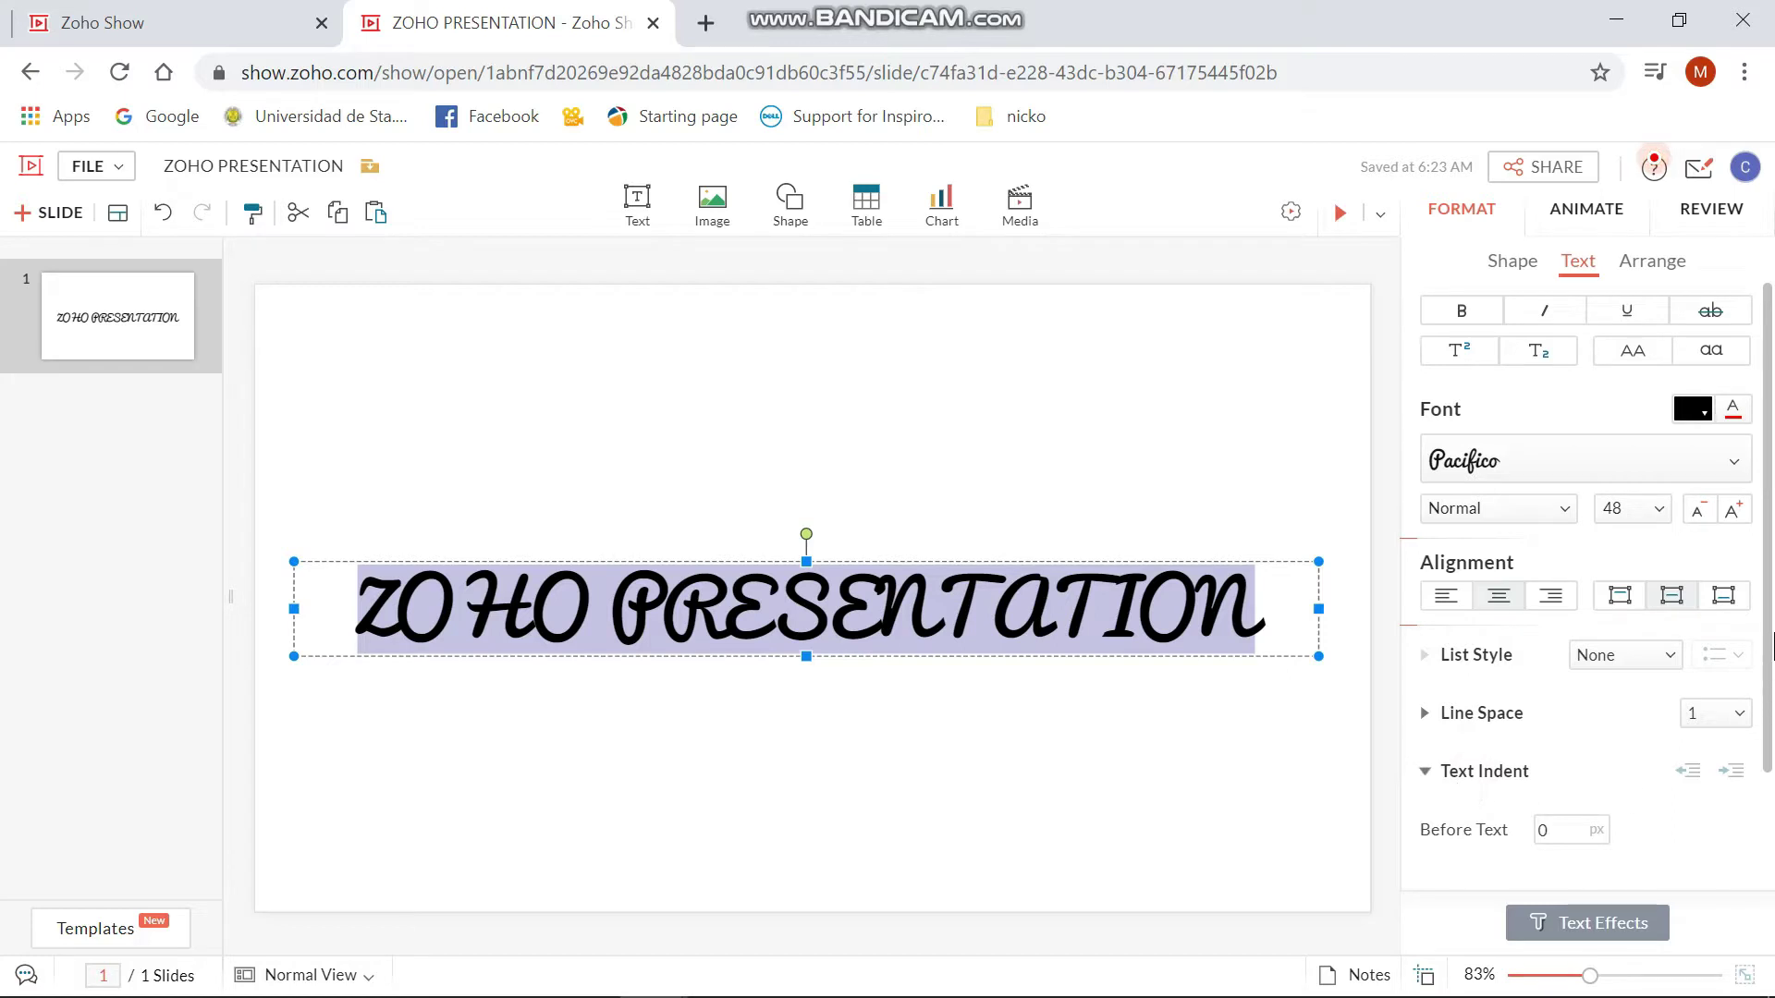
pyautogui.moveTo(1766, 759); pyautogui.dragTo(1760, 892)
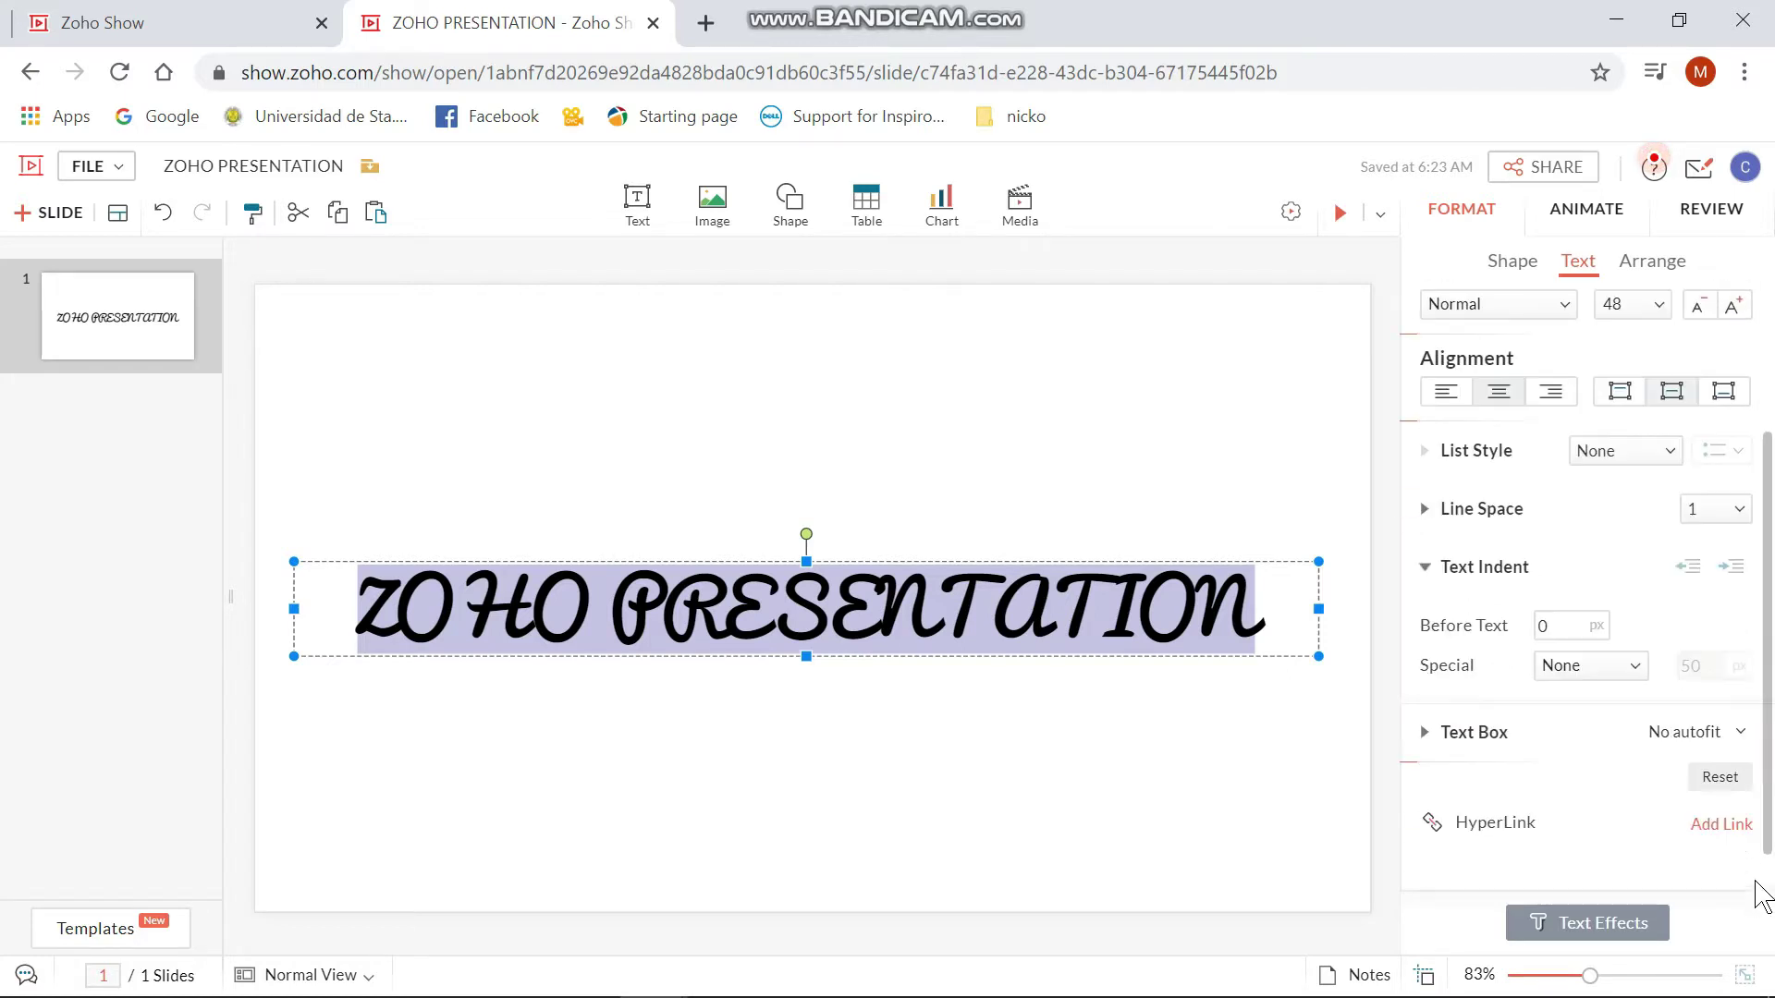
pyautogui.click(1484, 733)
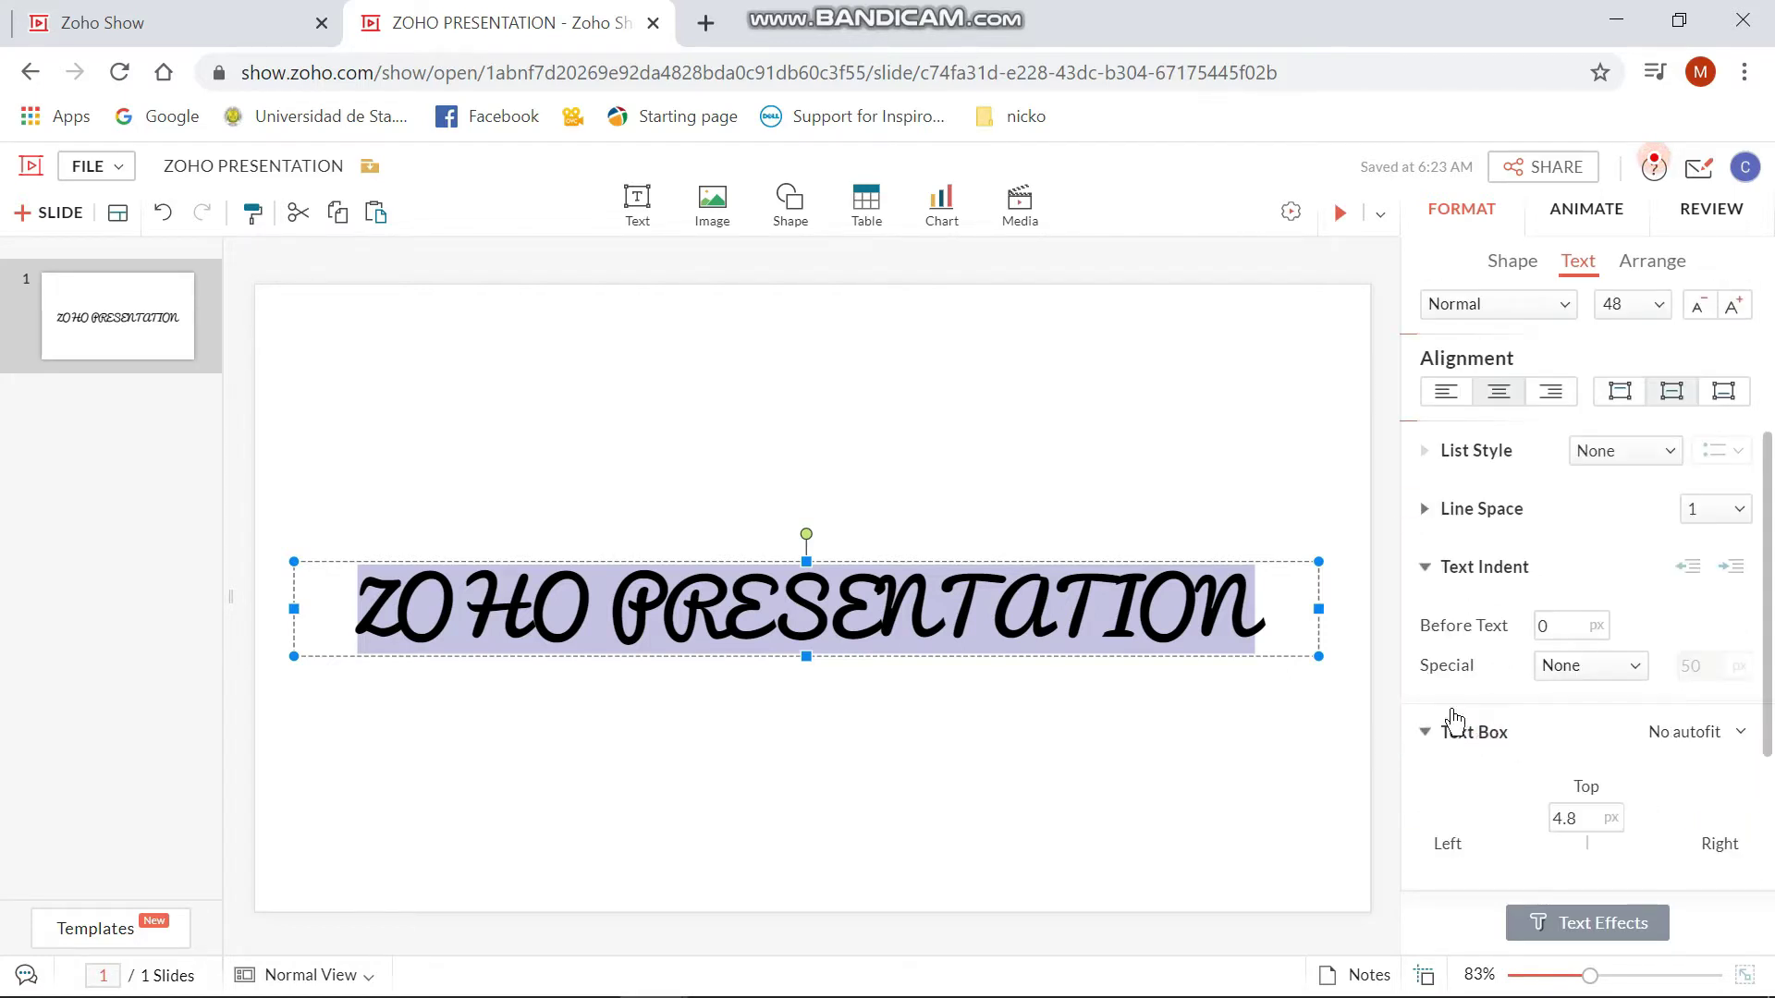
pyautogui.click(1022, 430)
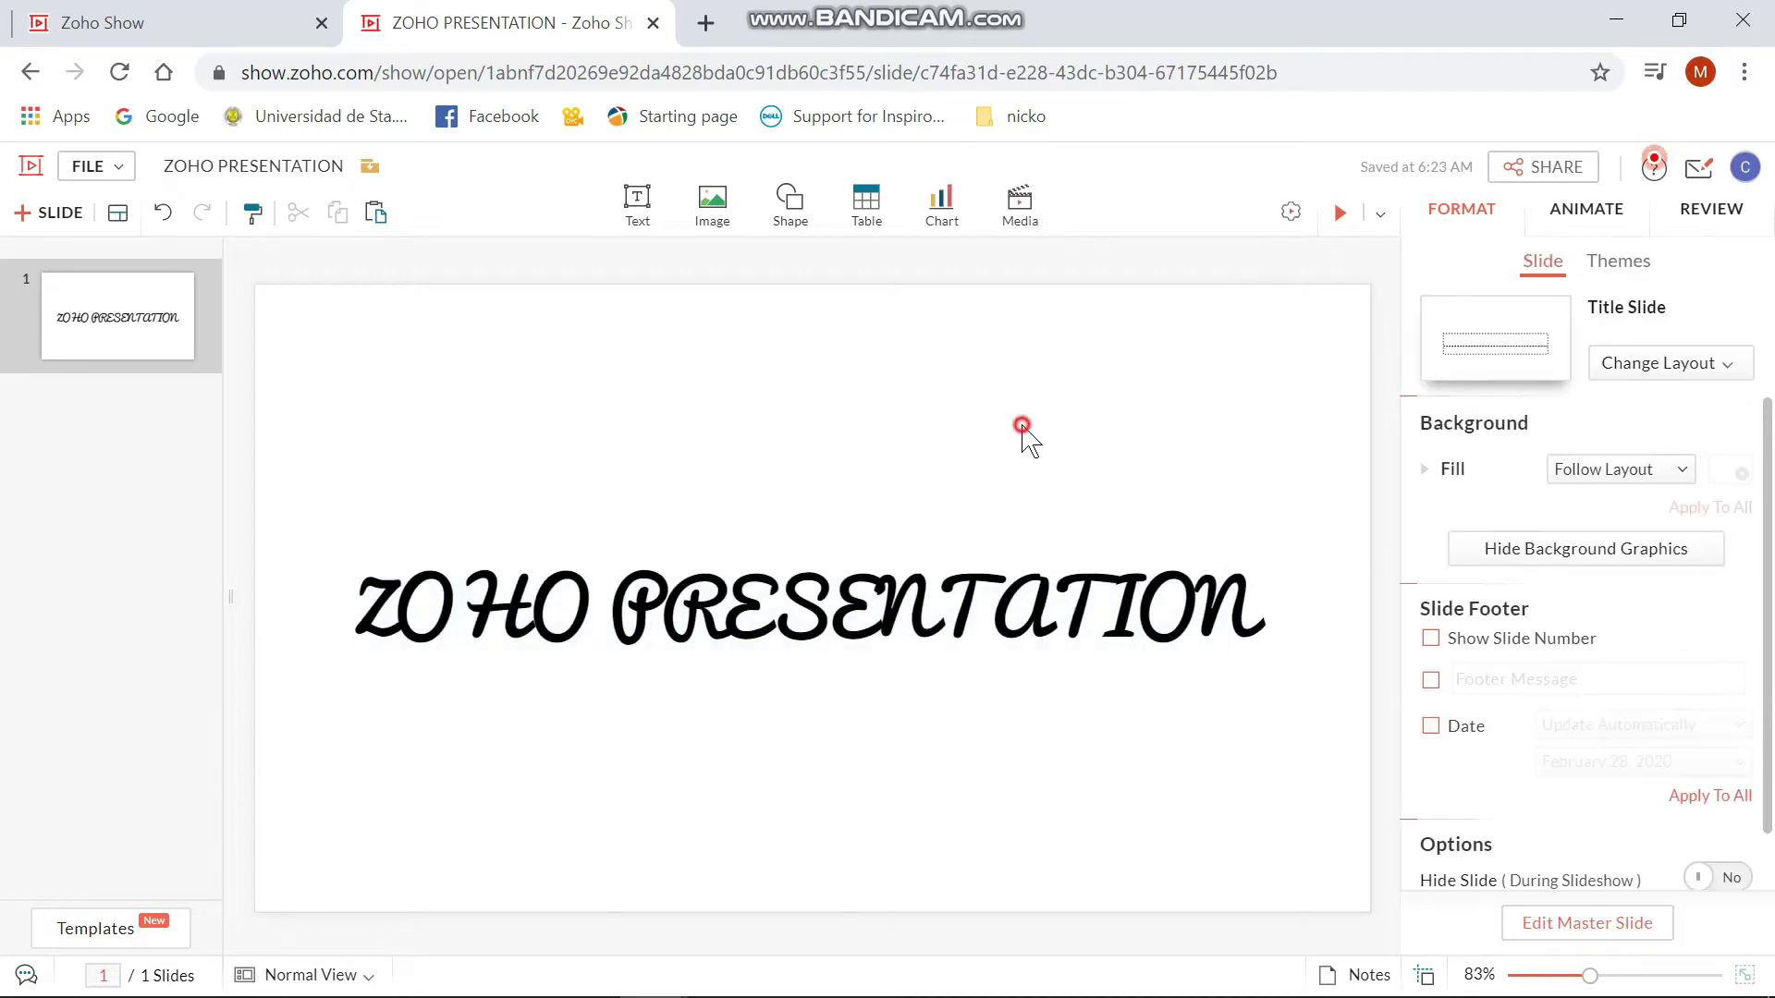
pyautogui.click(912, 573)
# Move the title box up to the top of the slide
pyautogui.moveTo(907, 561); pyautogui.dragTo(879, 302)
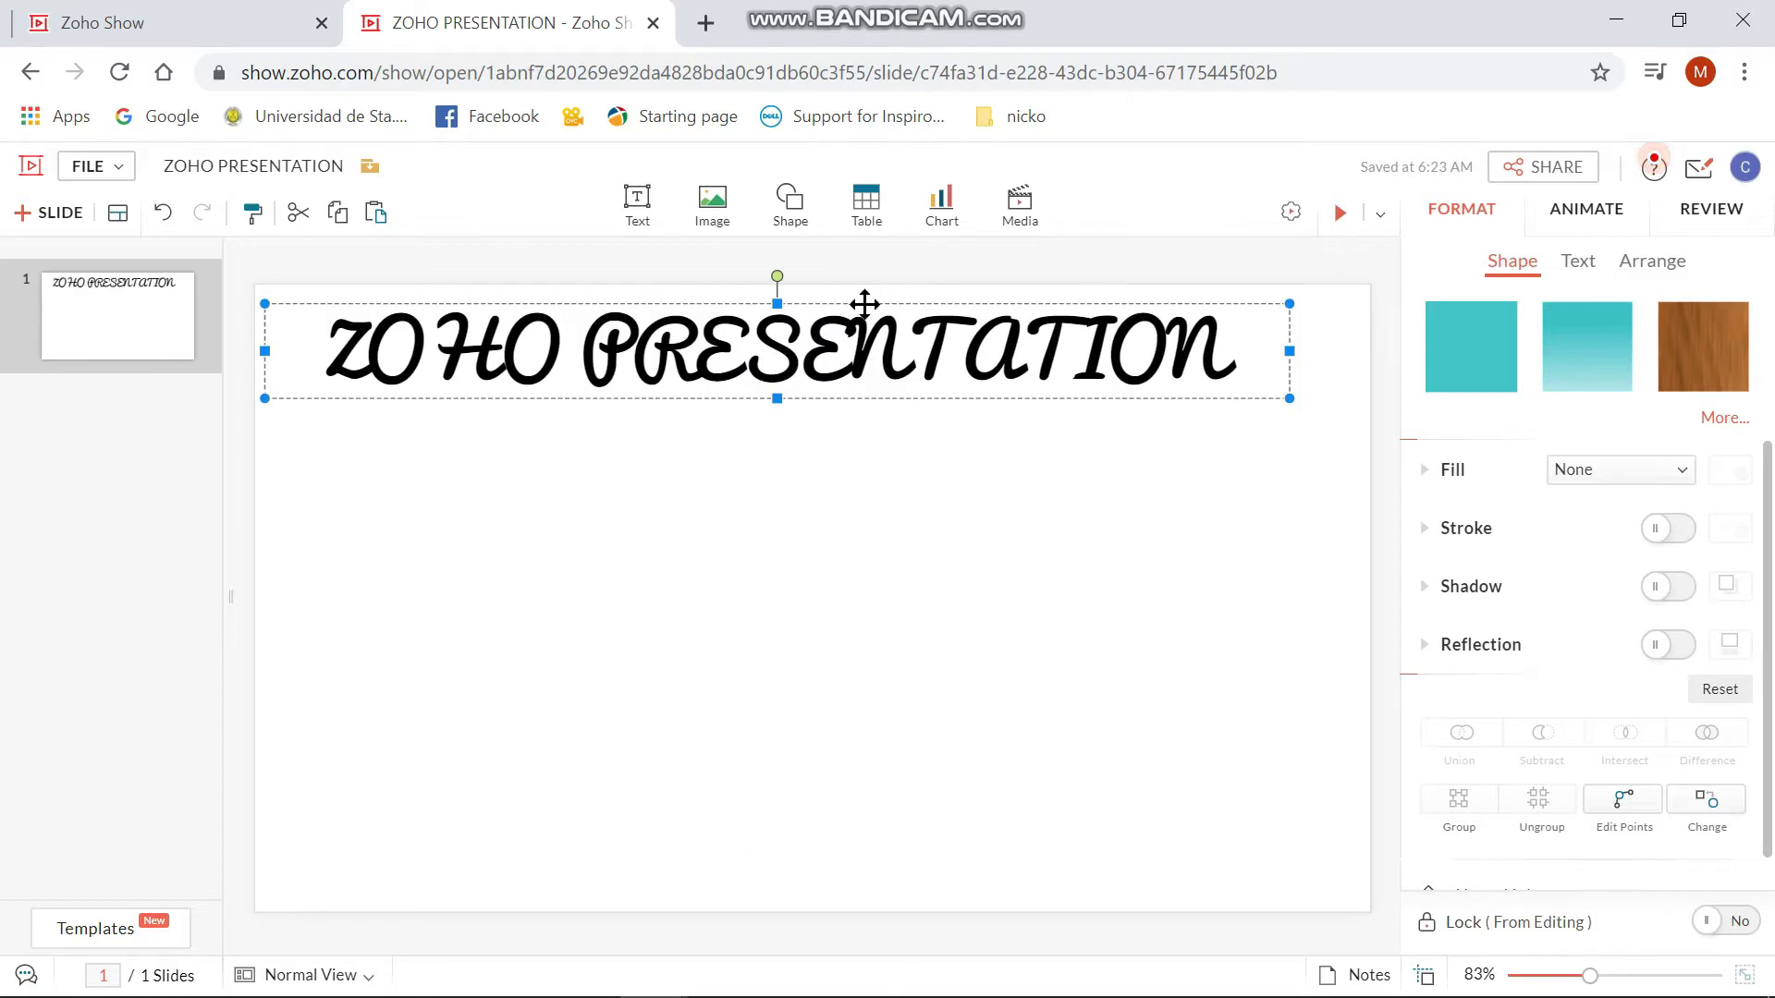
pyautogui.click(654, 217)
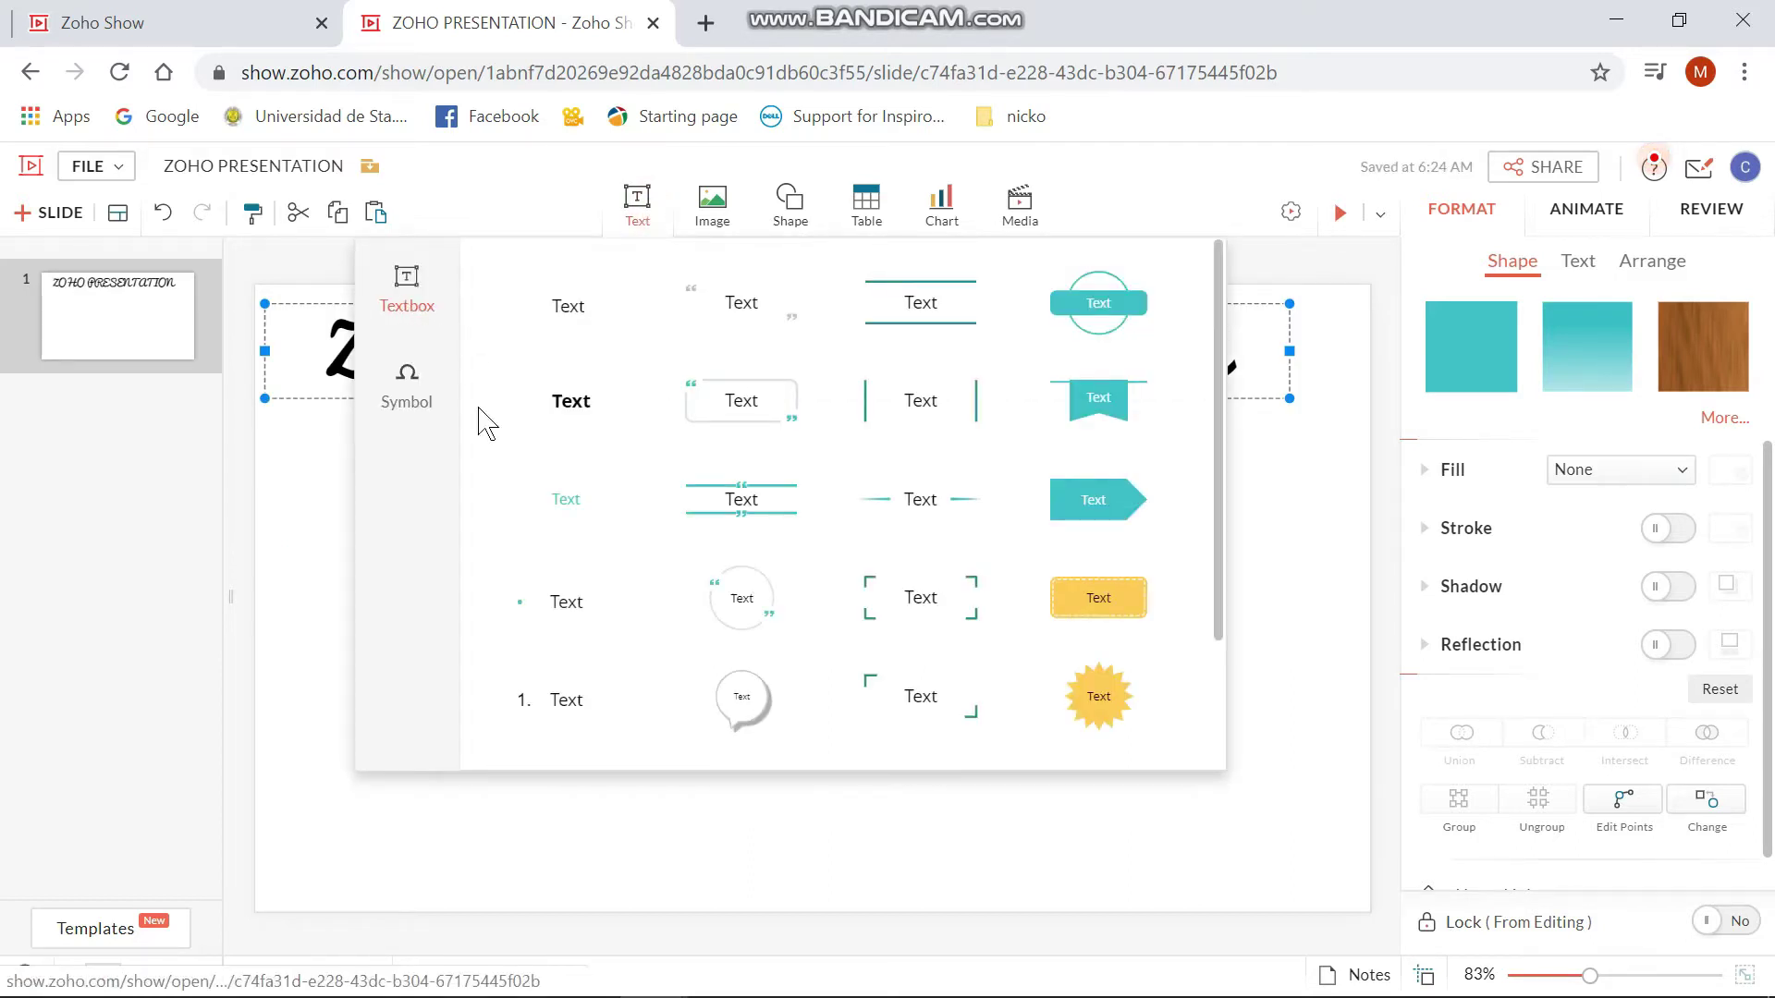
# Browse the symbol categories, then insert the teal arrow-shaped text label preset
pyautogui.click(412, 379)
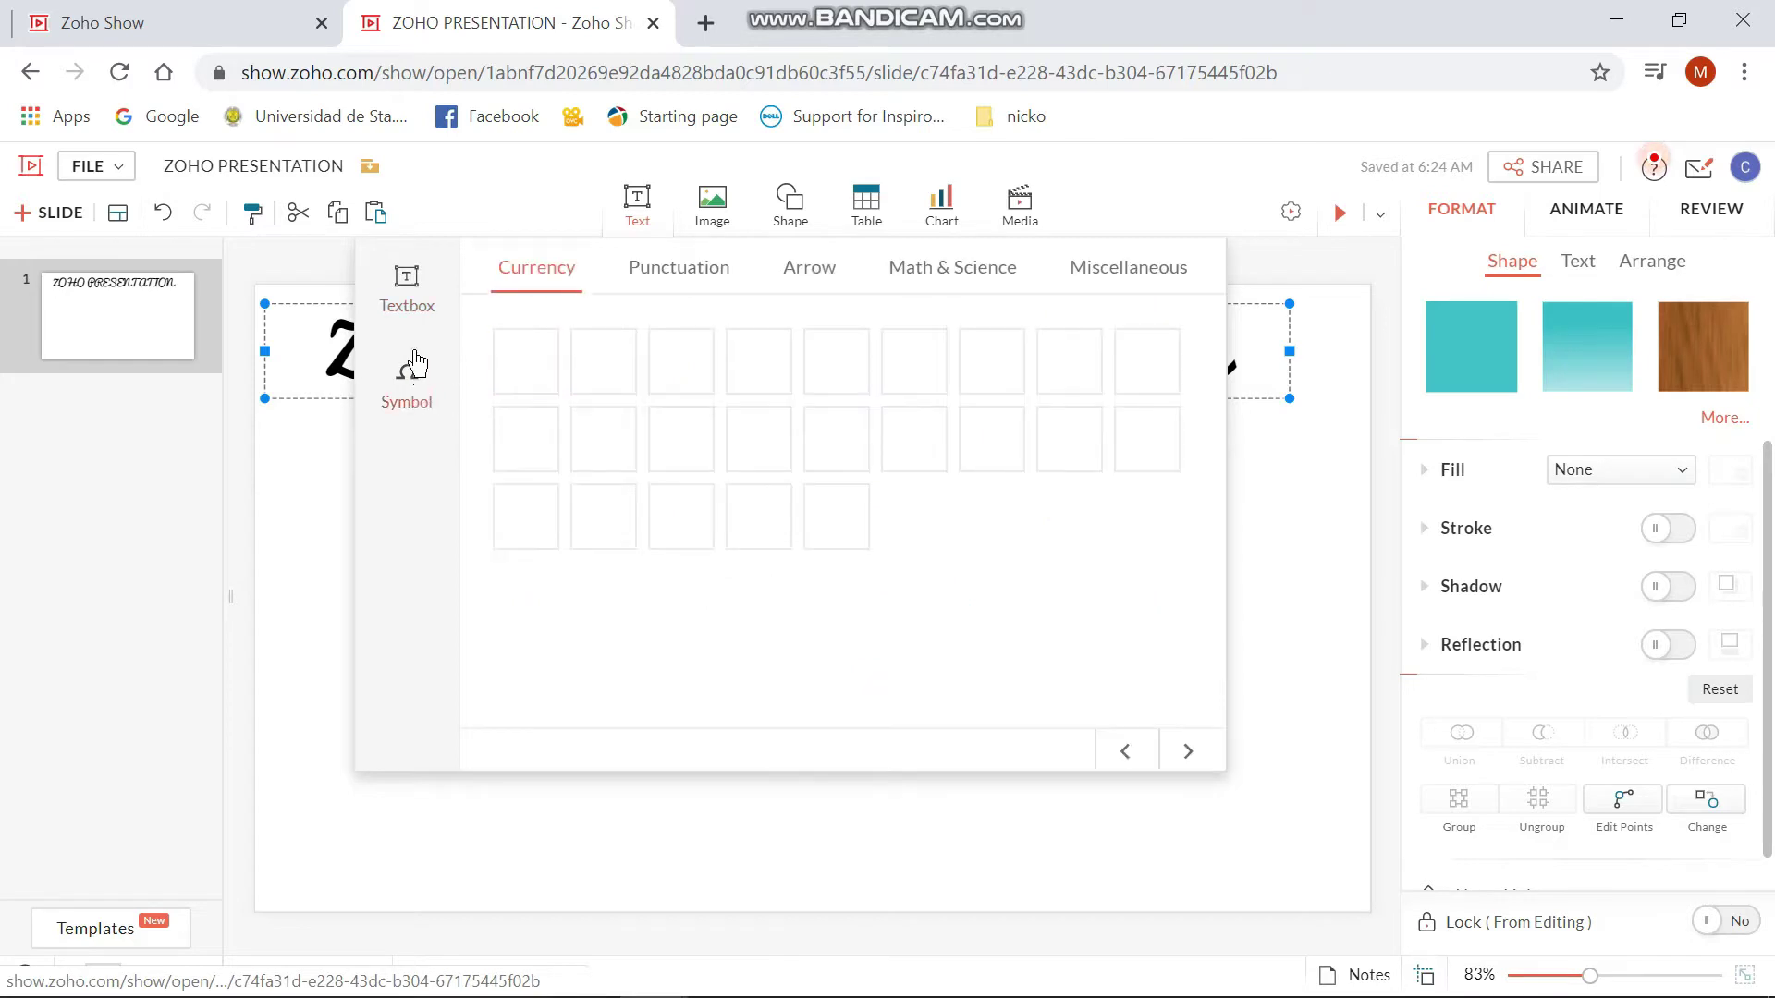
pyautogui.click(681, 277)
pyautogui.click(810, 275)
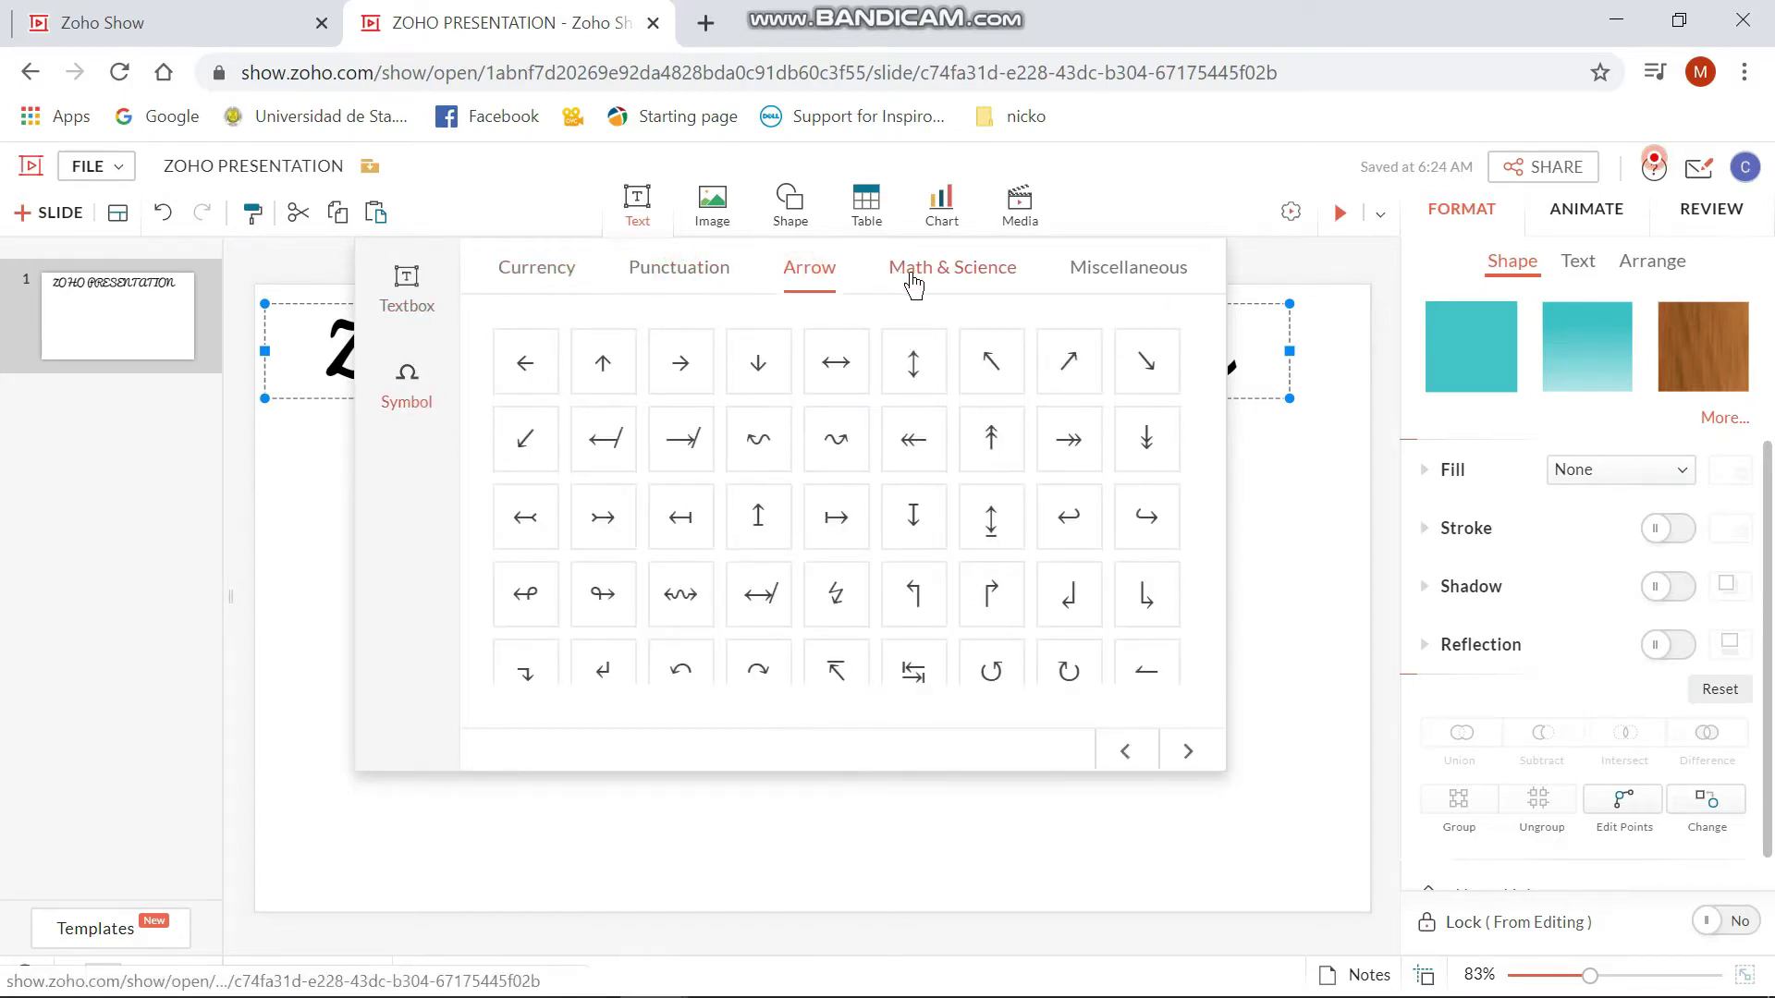
pyautogui.click(956, 275)
pyautogui.click(1088, 278)
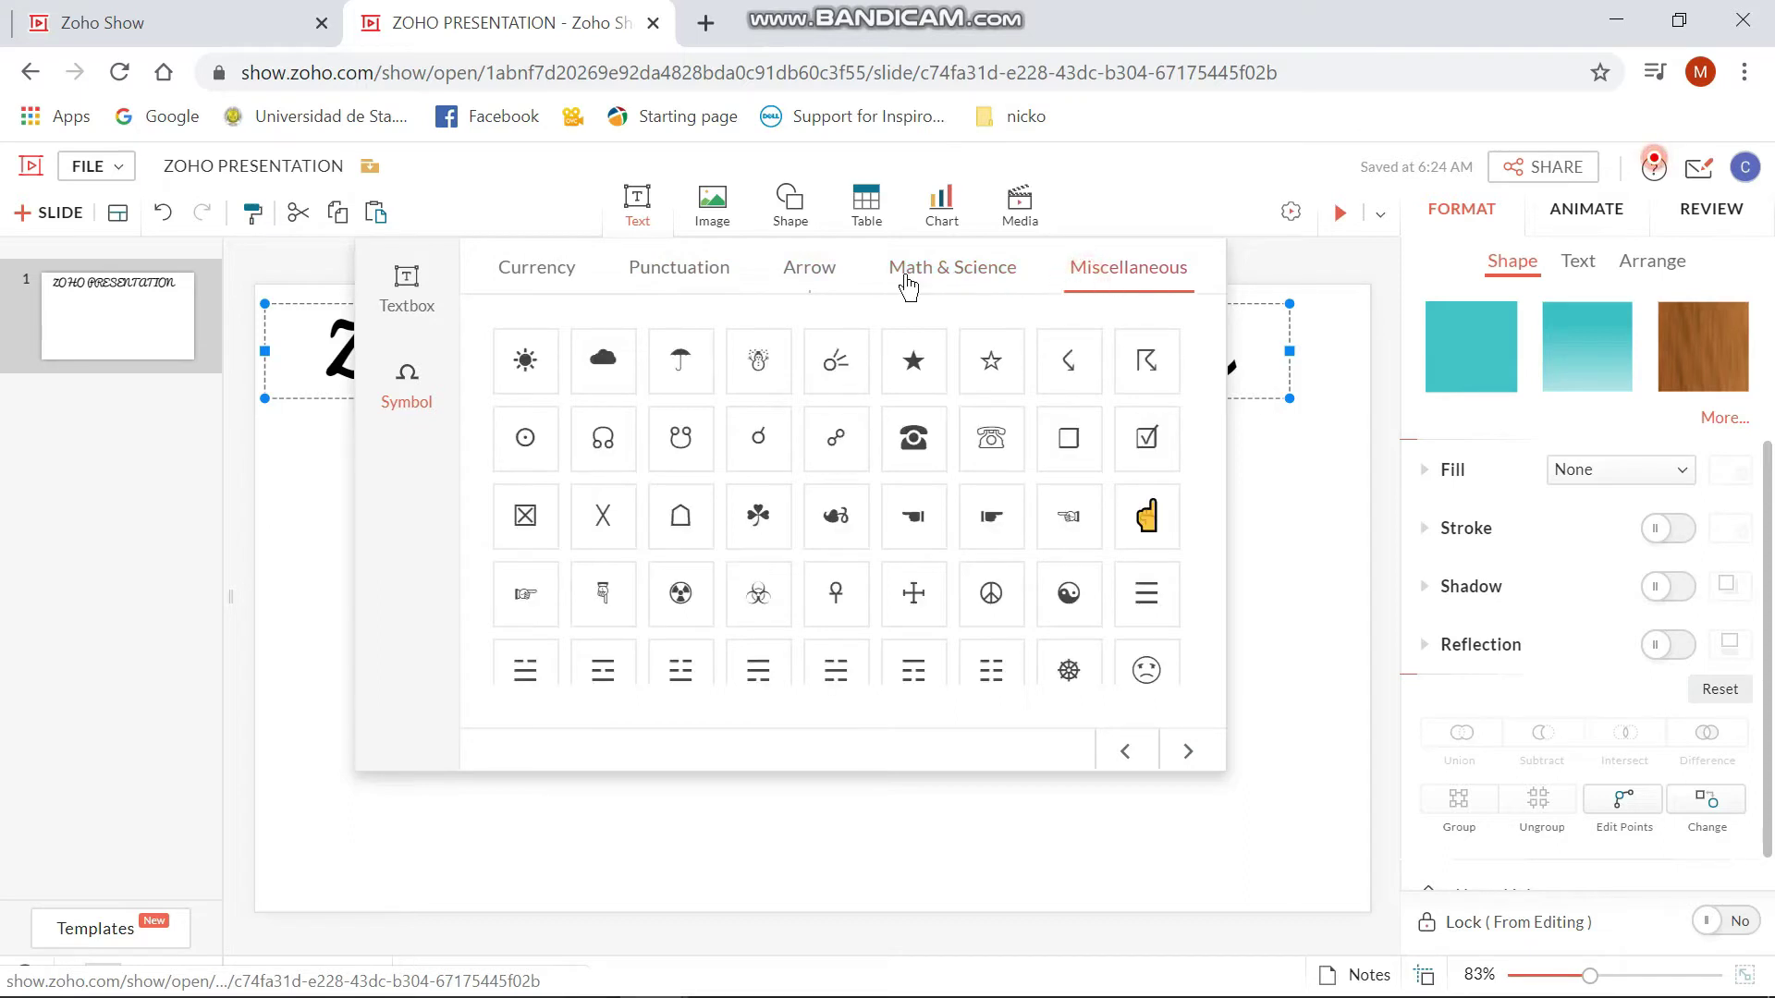
pyautogui.click(409, 287)
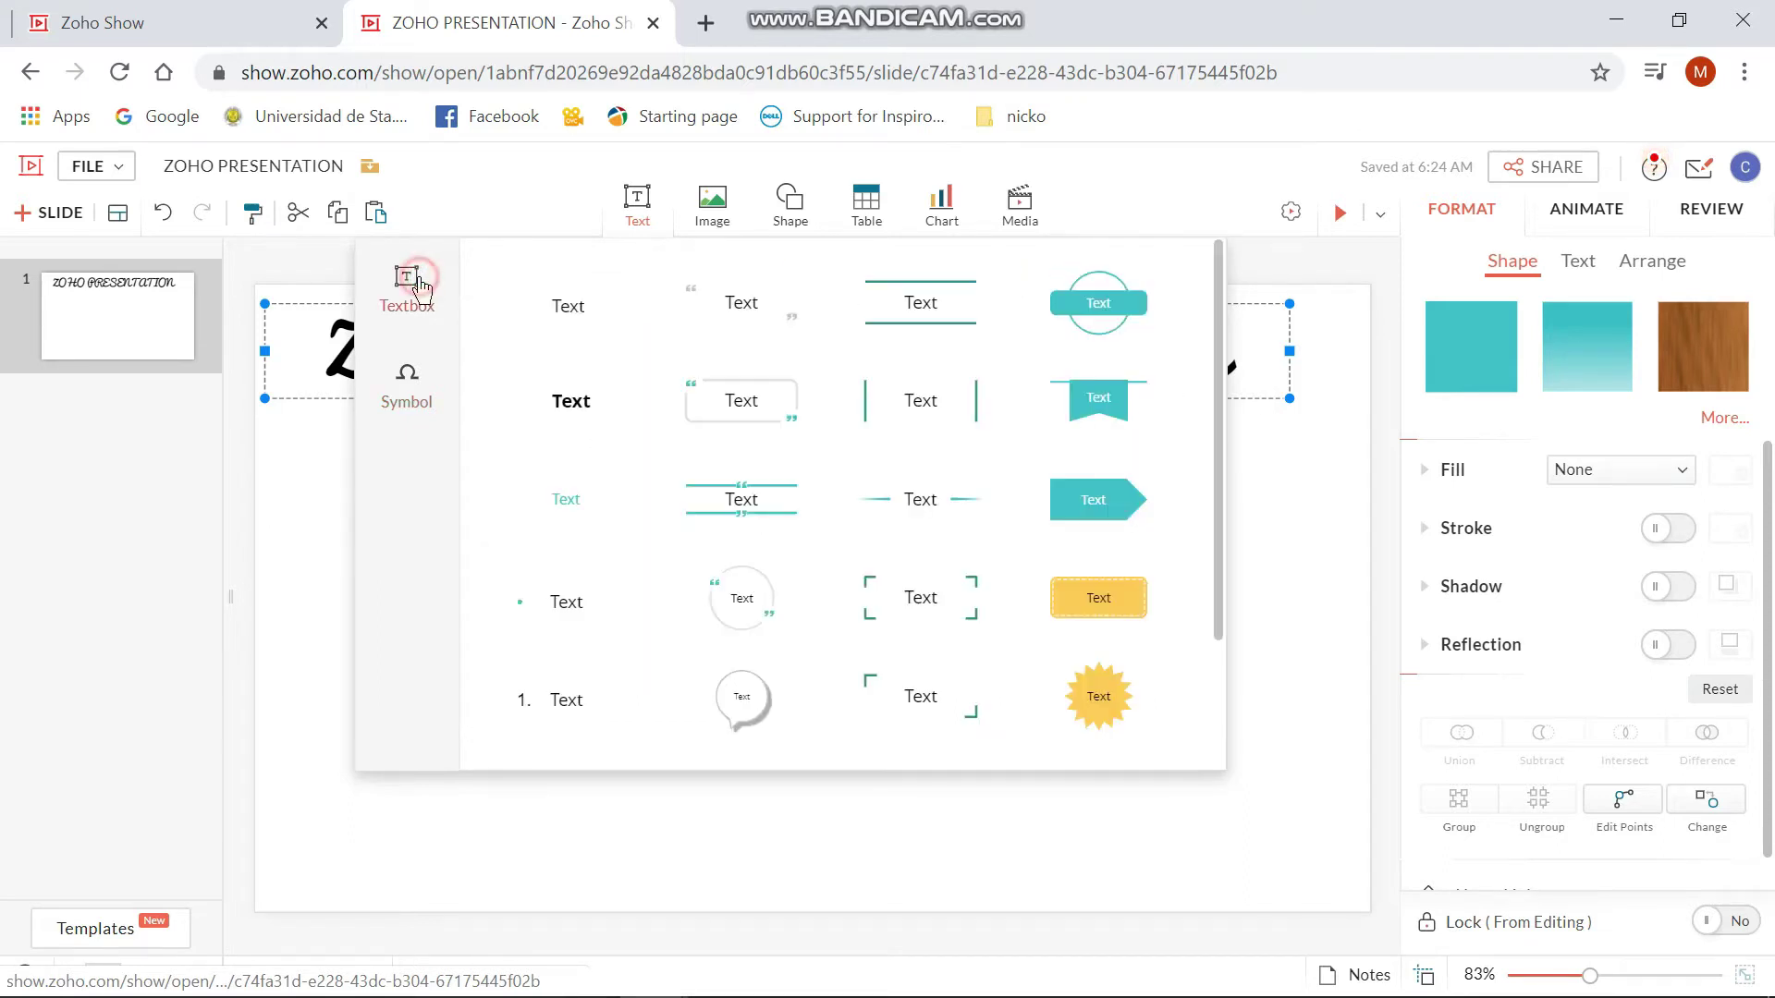
pyautogui.click(1086, 497)
# Move the arrow label under the title and replace its text with ZOHO
pyautogui.moveTo(961, 741); pyautogui.dragTo(563, 508)
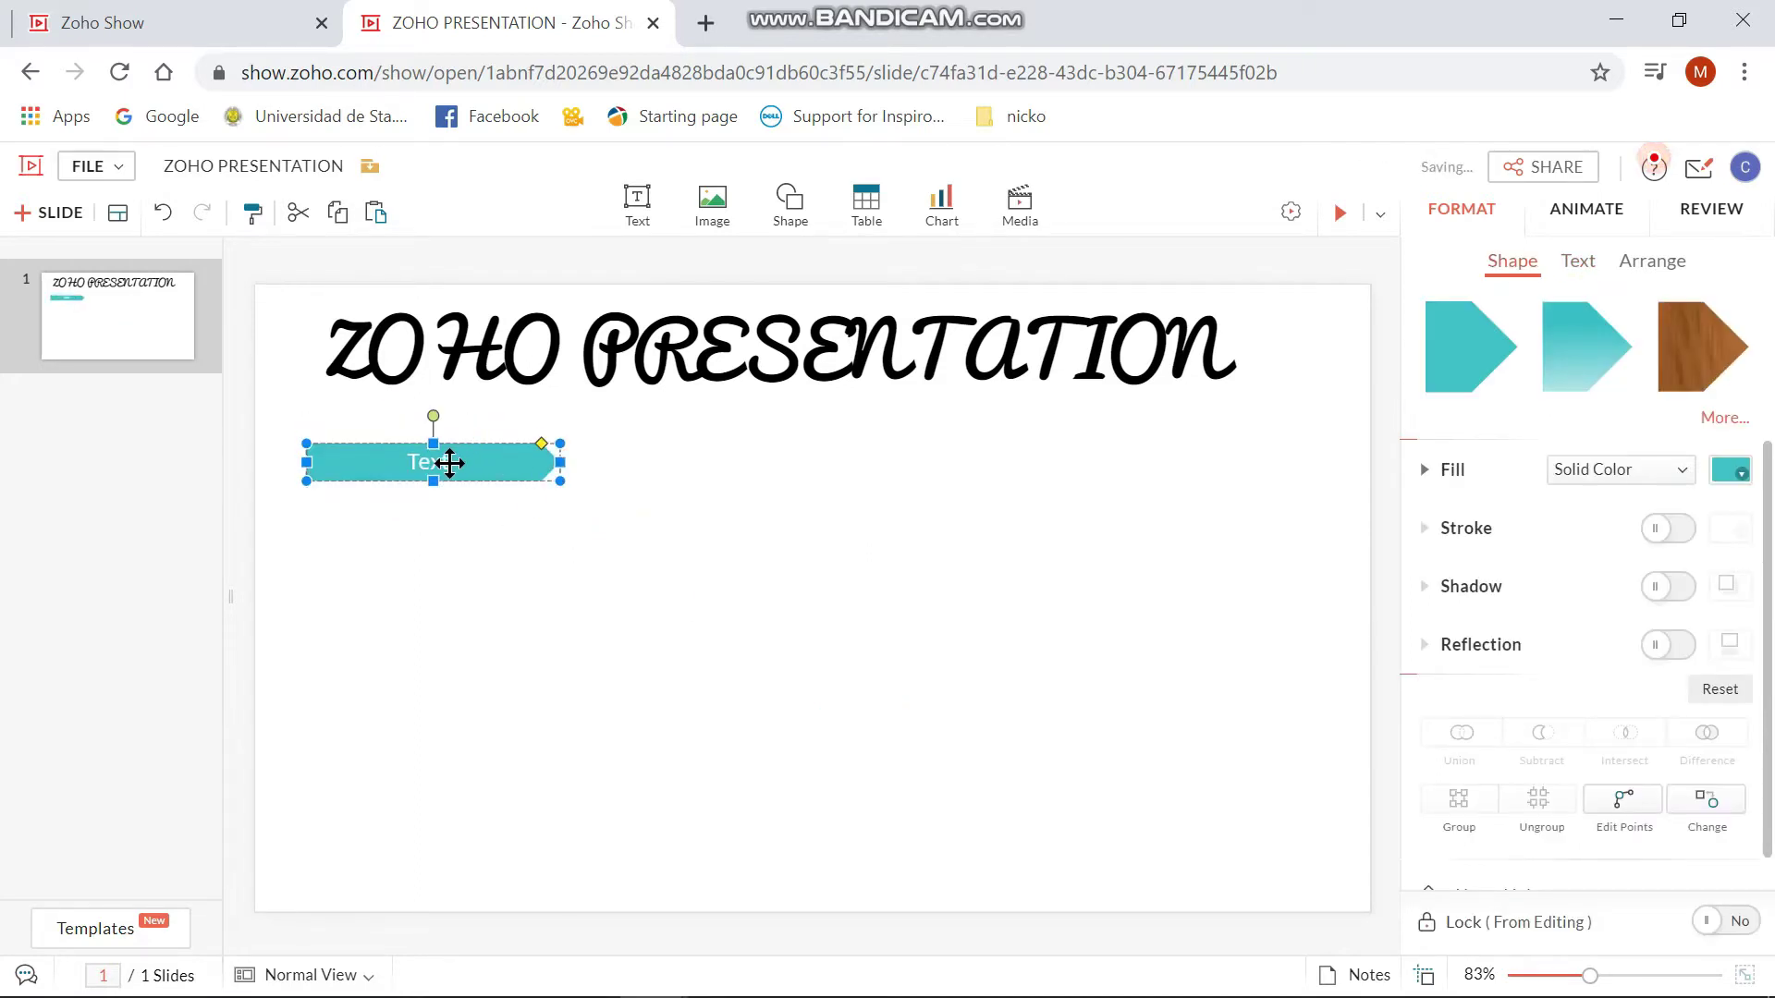
pyautogui.click(449, 463)
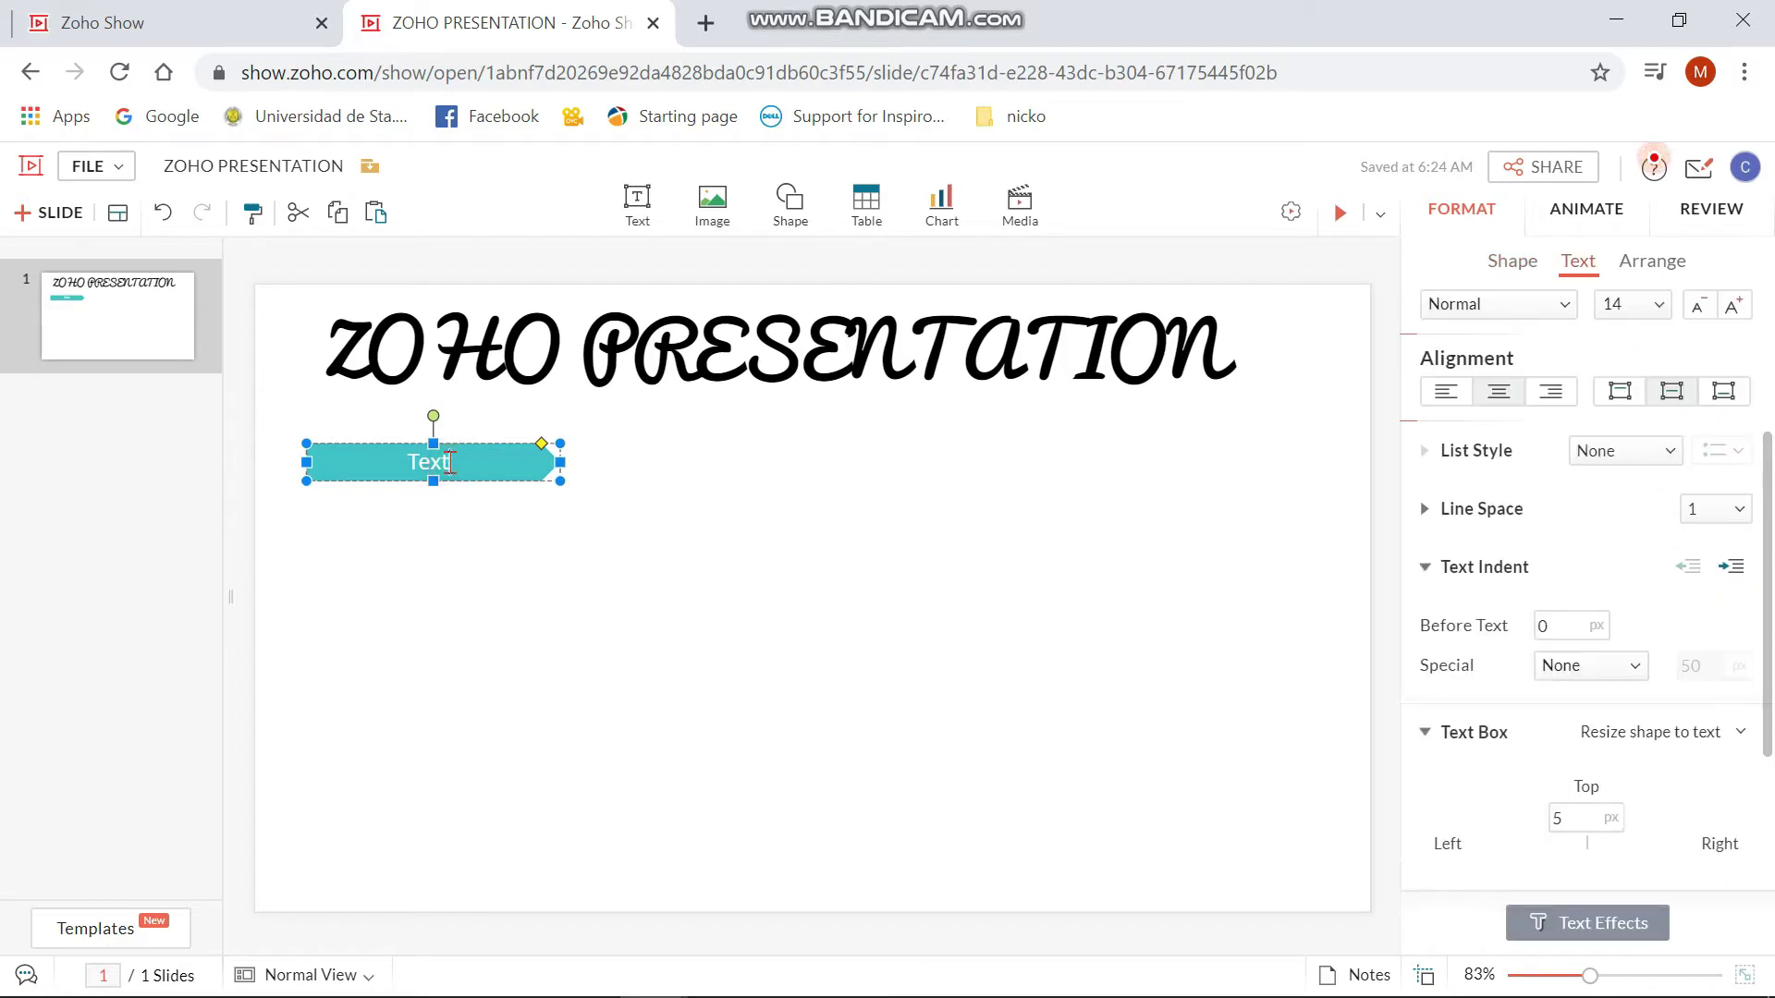
pyautogui.press('BackSpace')
pyautogui.press('BackSpace')
pyautogui.press('BackSpace')
pyautogui.press('BackSpace')
pyautogui.moveTo(455, 463); pyautogui.dragTo(324, 466)
# Make the ZOHO label text red Playball at size 36
pyautogui.moveTo(1767, 467); pyautogui.dragTo(1768, 368)
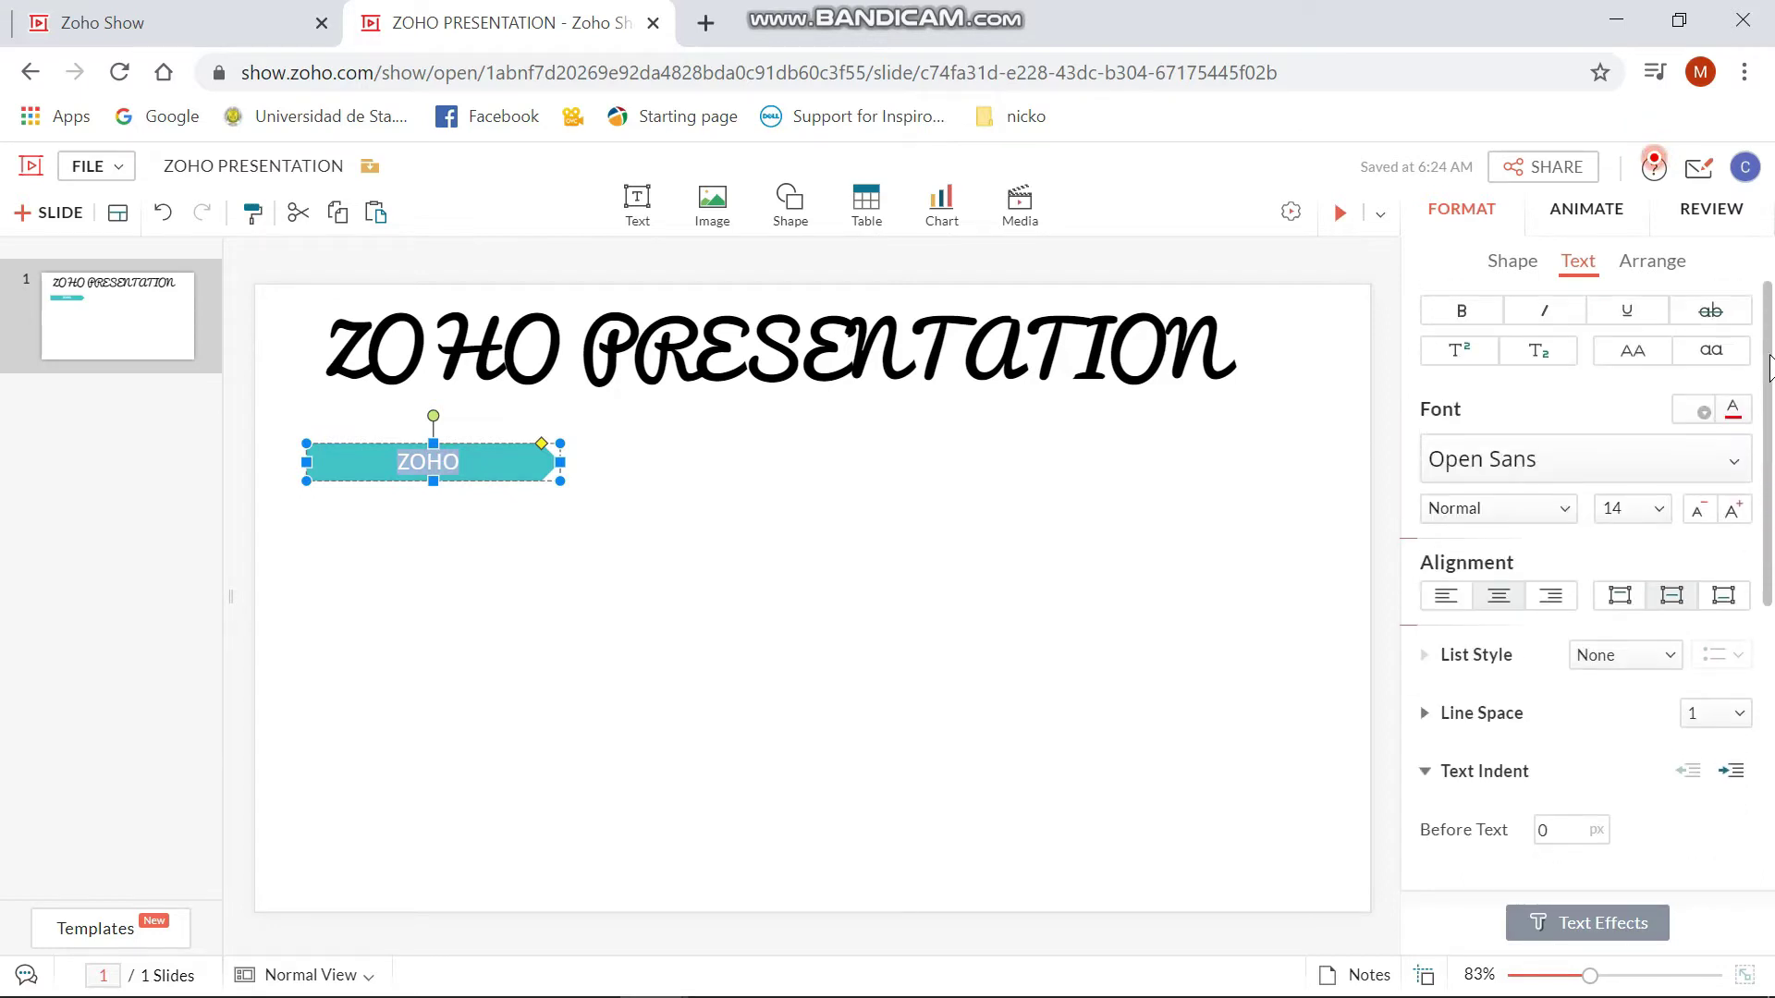
pyautogui.click(1704, 413)
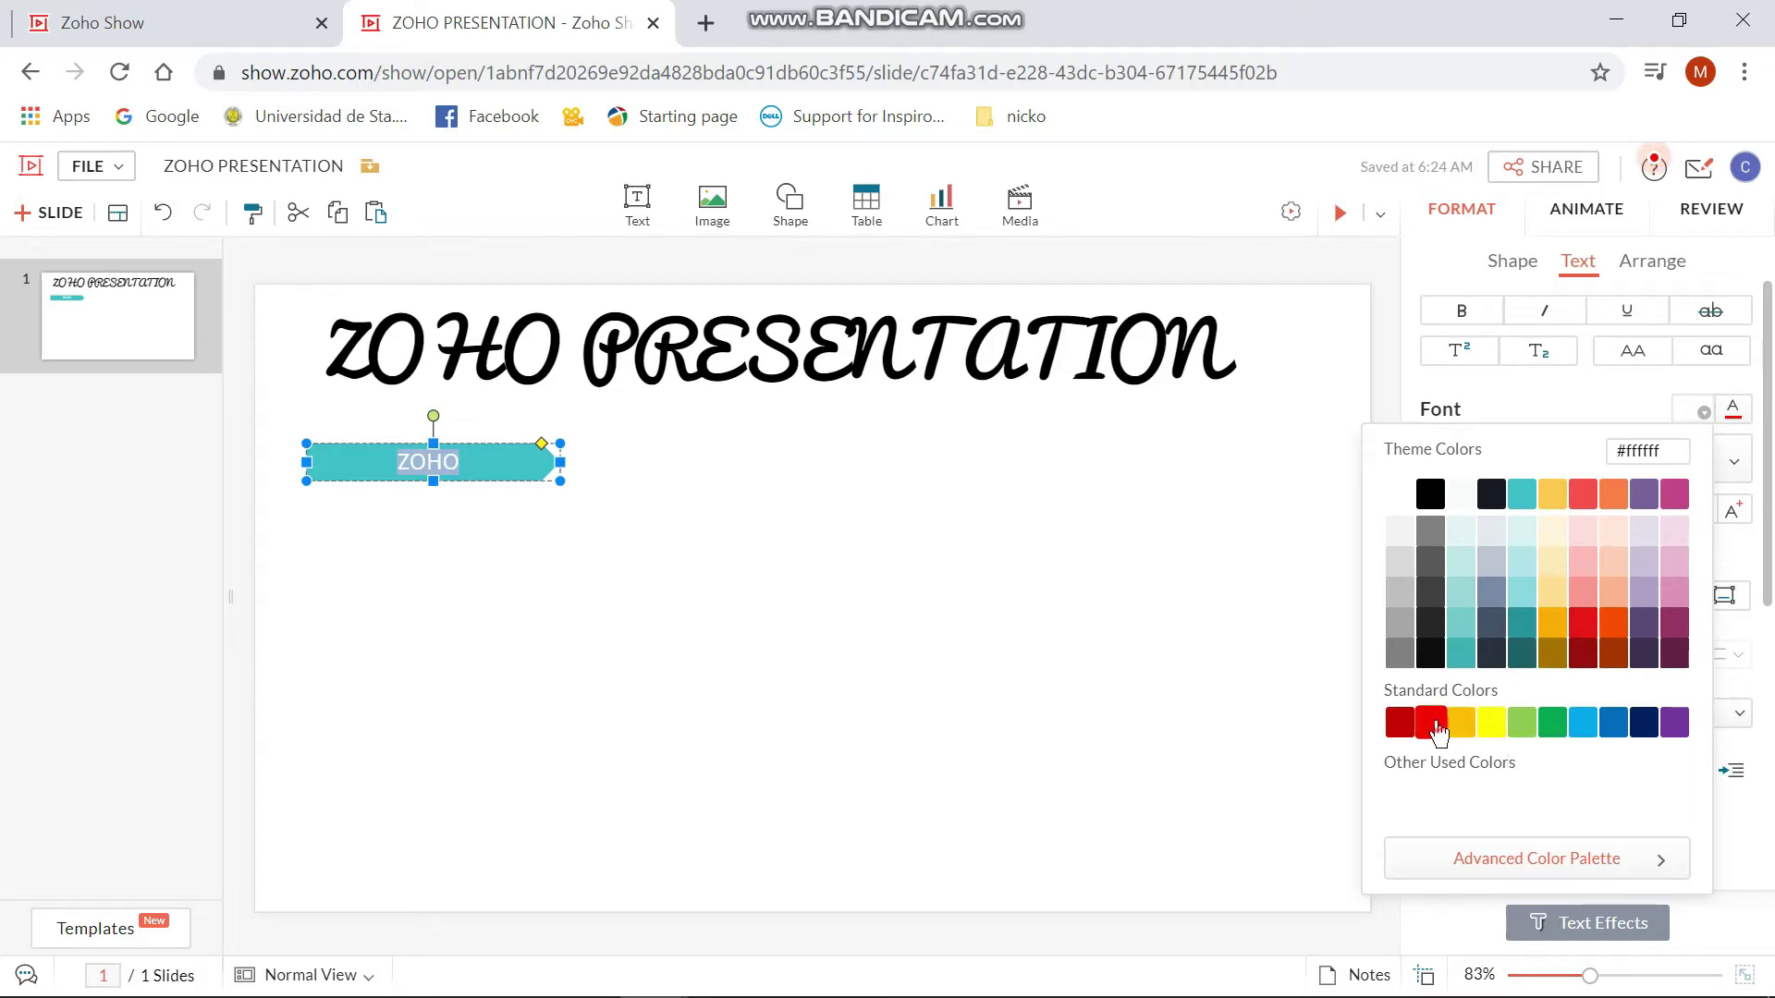
pyautogui.click(1432, 728)
pyautogui.click(1729, 467)
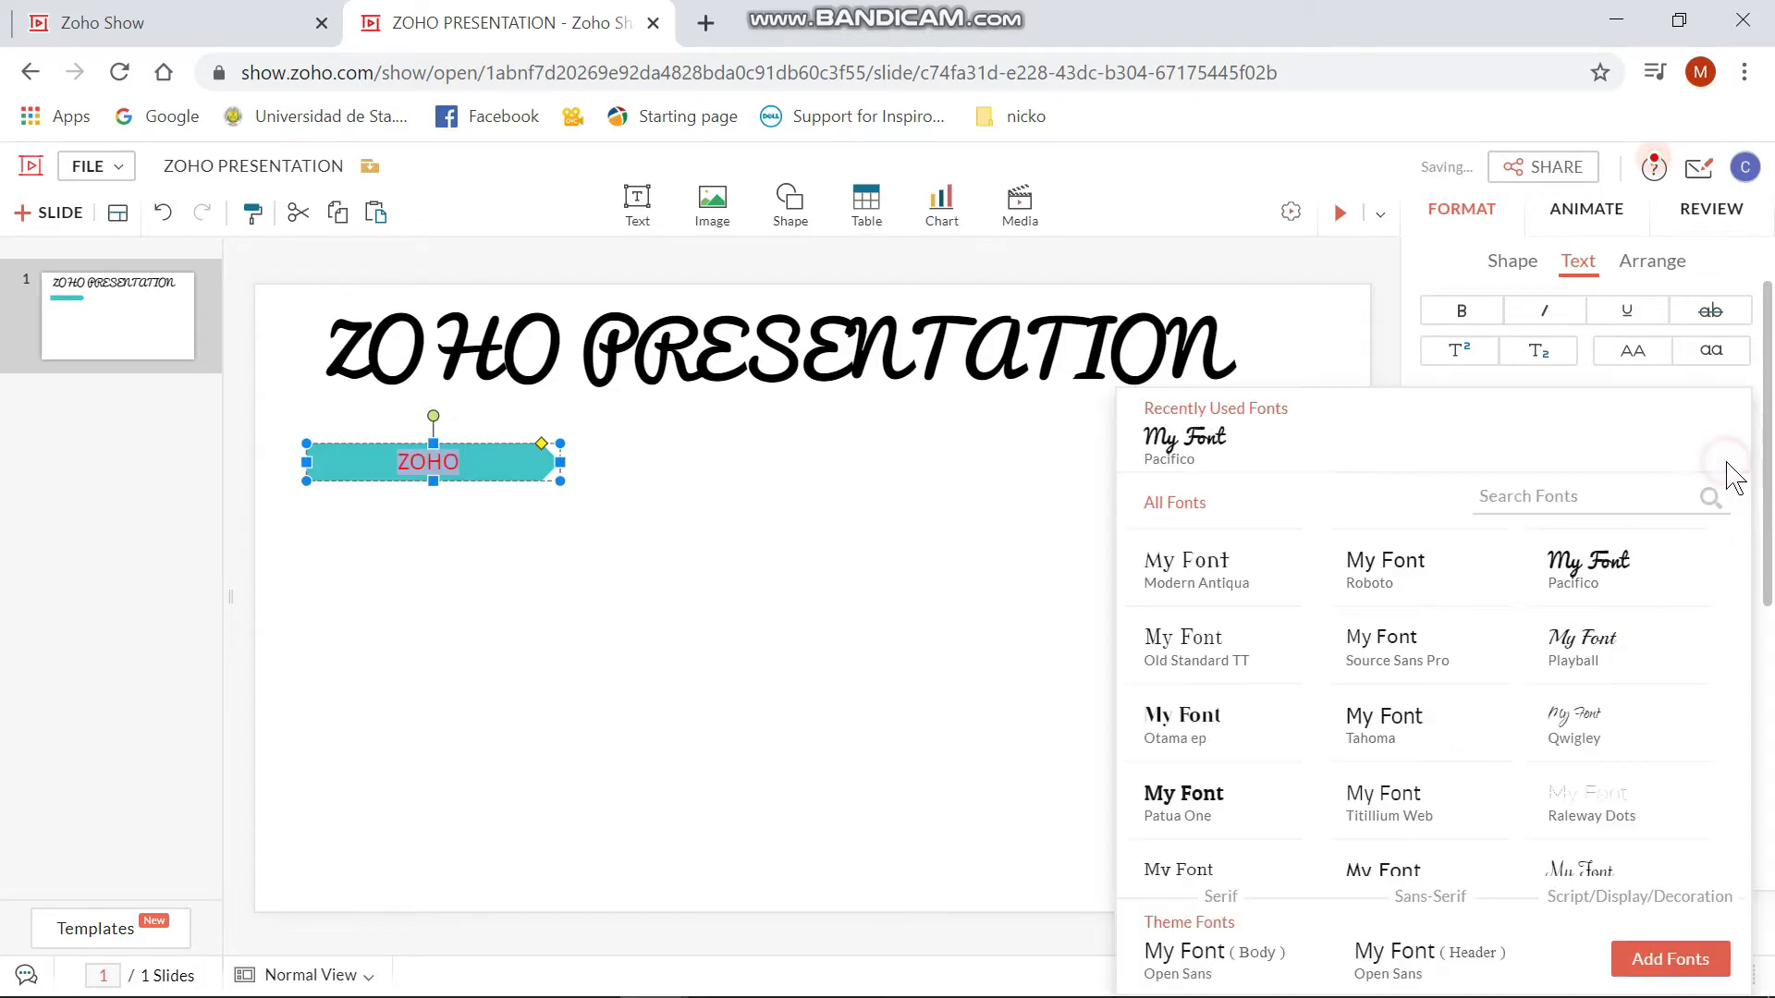
pyautogui.click(1586, 665)
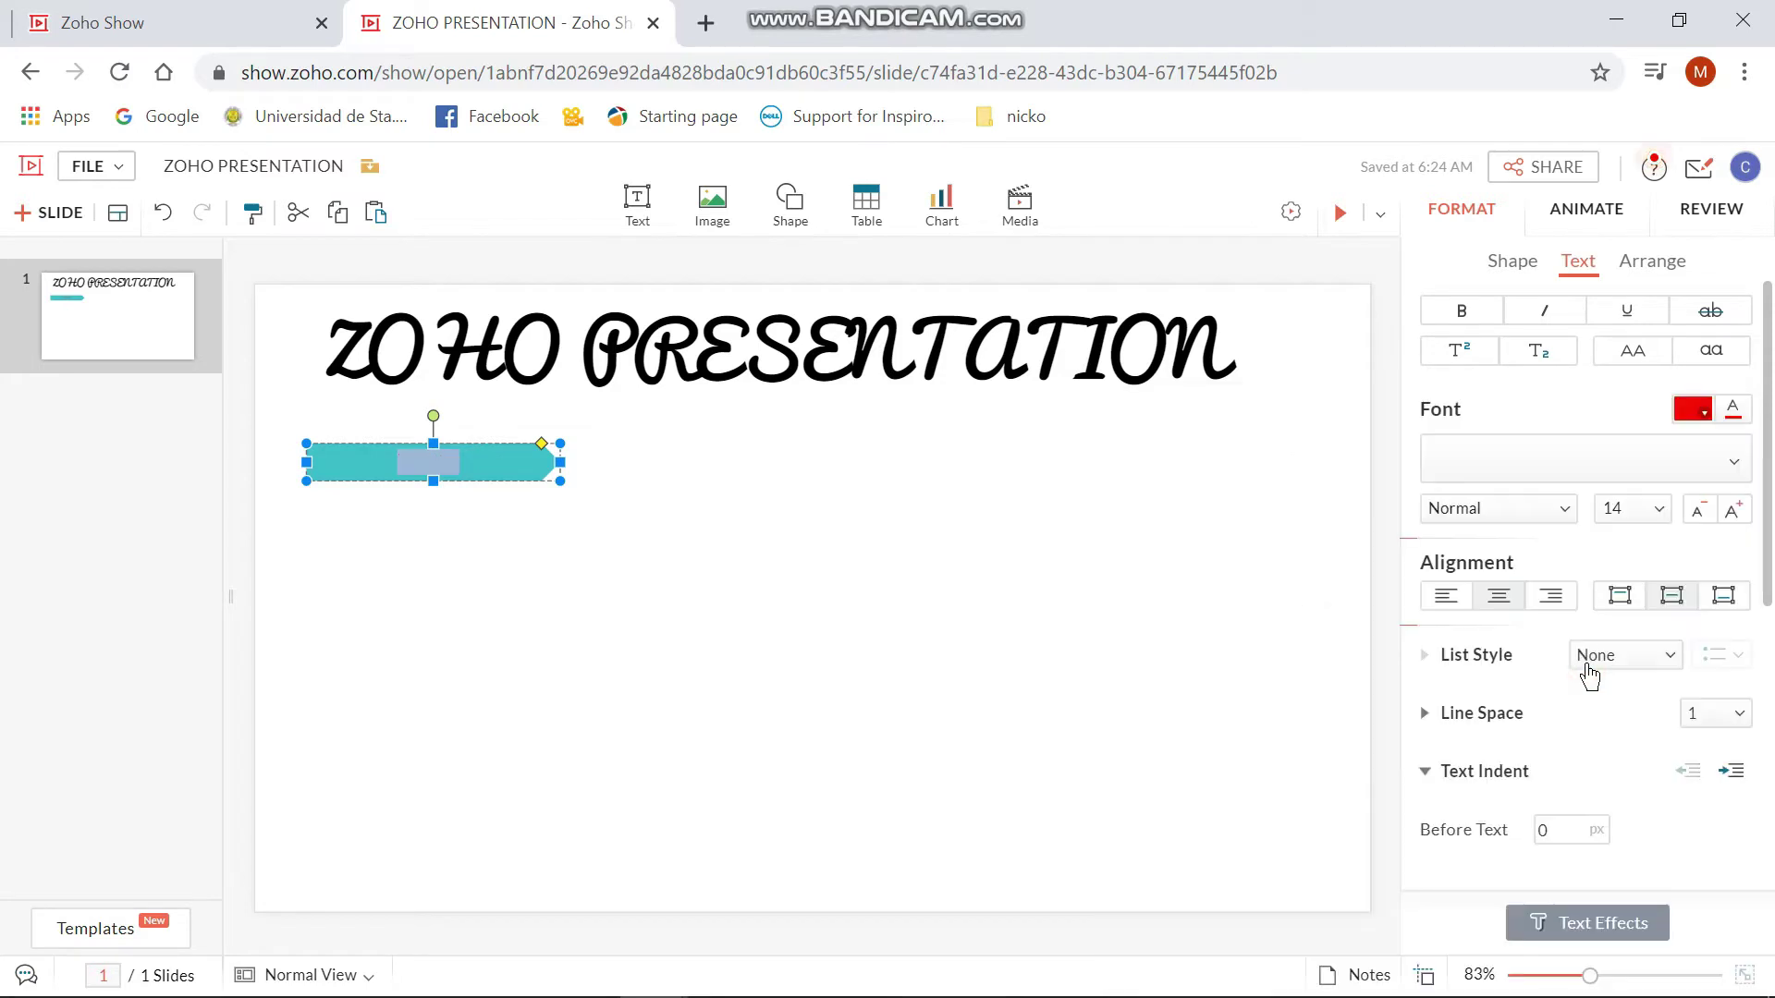
pyautogui.click(1734, 510)
pyautogui.click(1734, 511)
pyautogui.click(1734, 510)
pyautogui.click(1734, 510)
pyautogui.click(1734, 510)
pyautogui.click(1734, 511)
pyautogui.click(1734, 510)
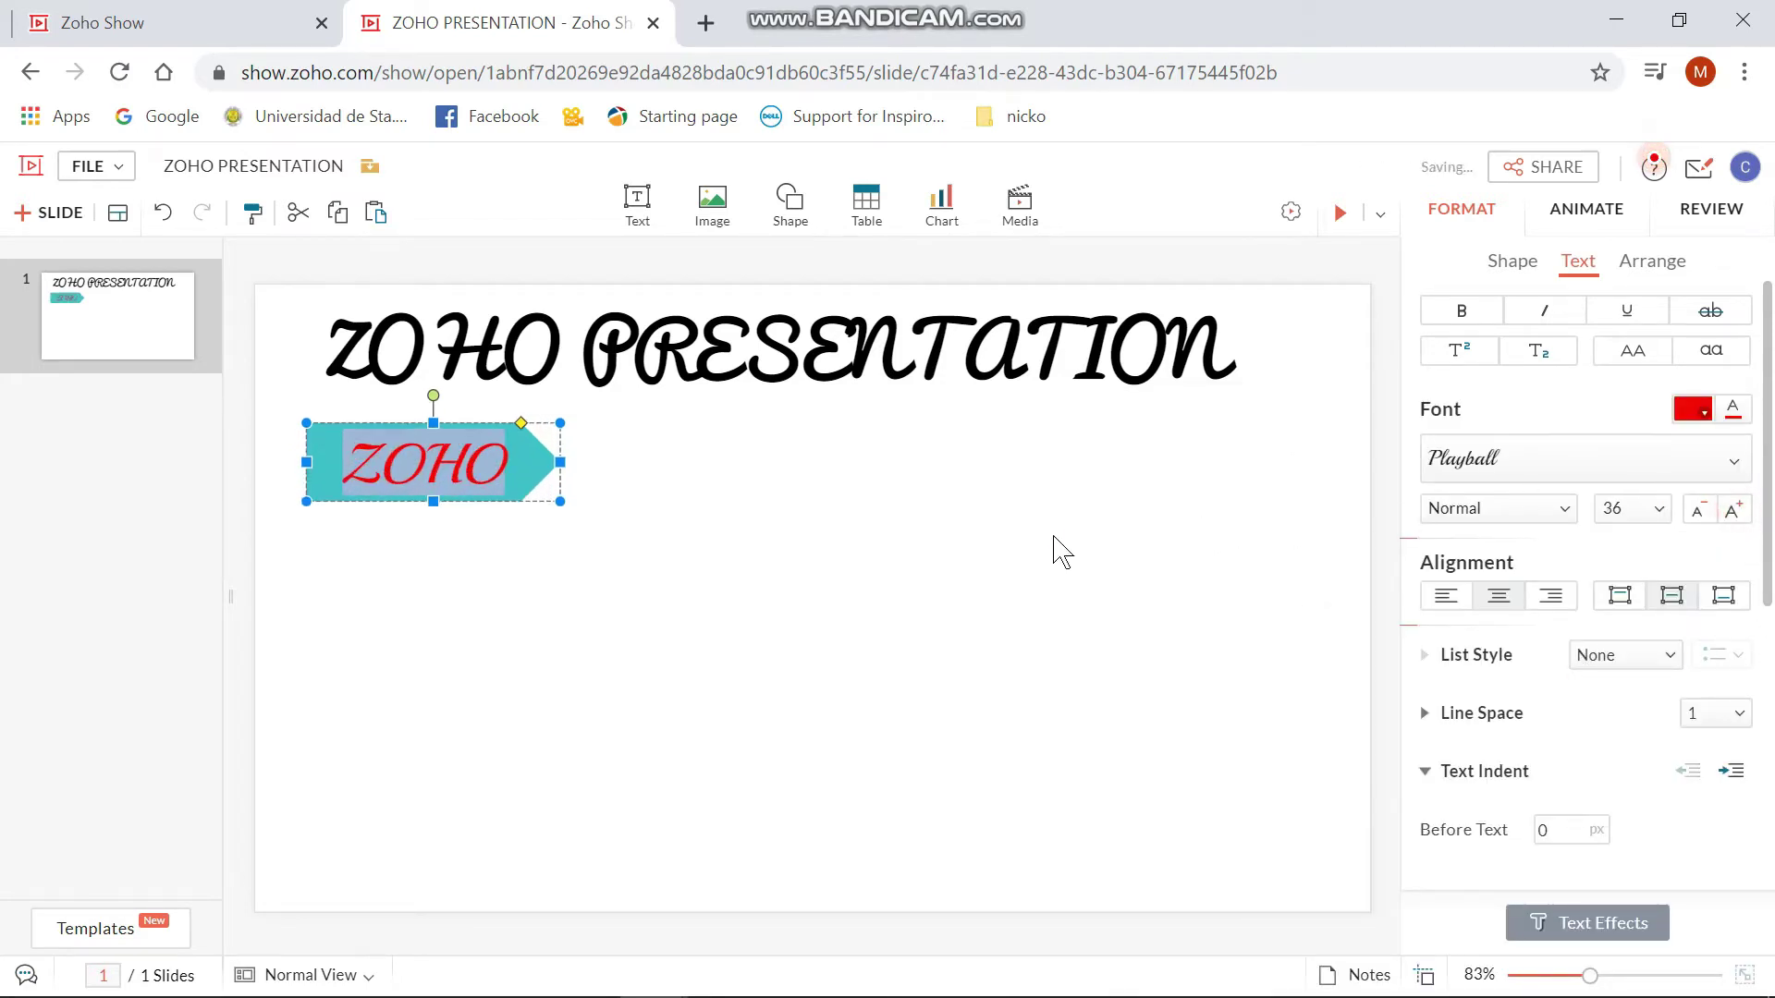
pyautogui.click(1052, 541)
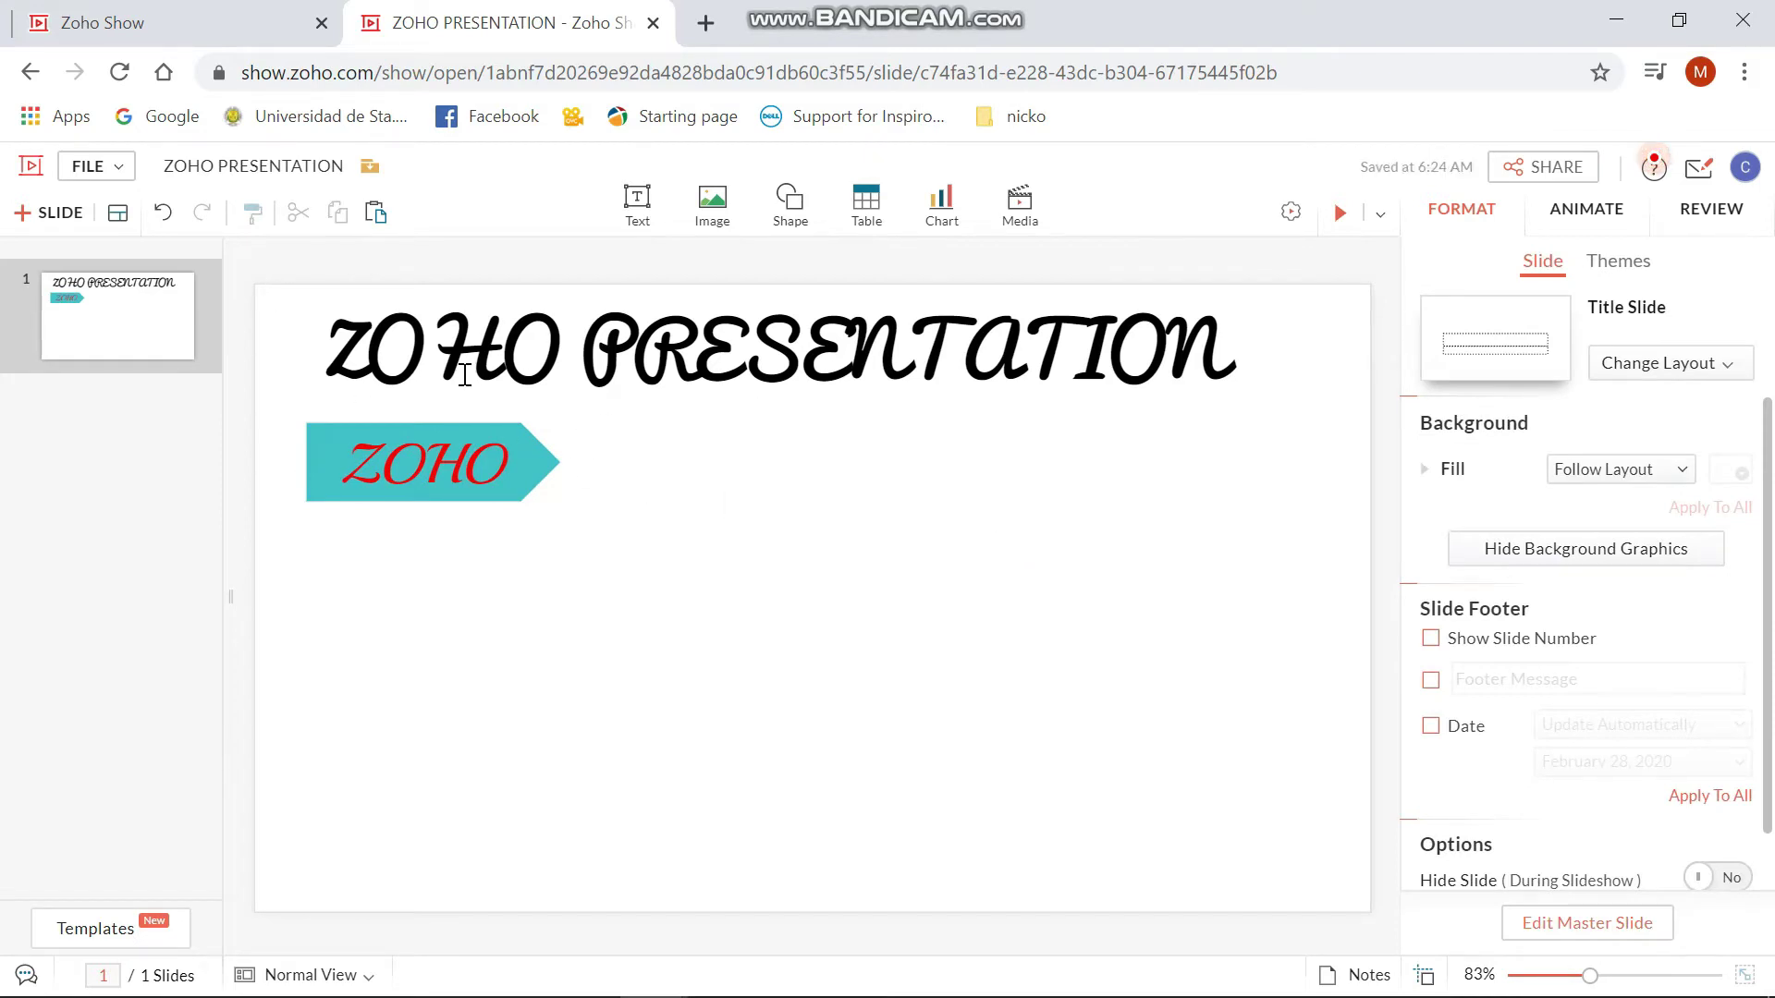
# Browse the image sources, then insert the city-in-a-hand picture from My Library
pyautogui.click(729, 205)
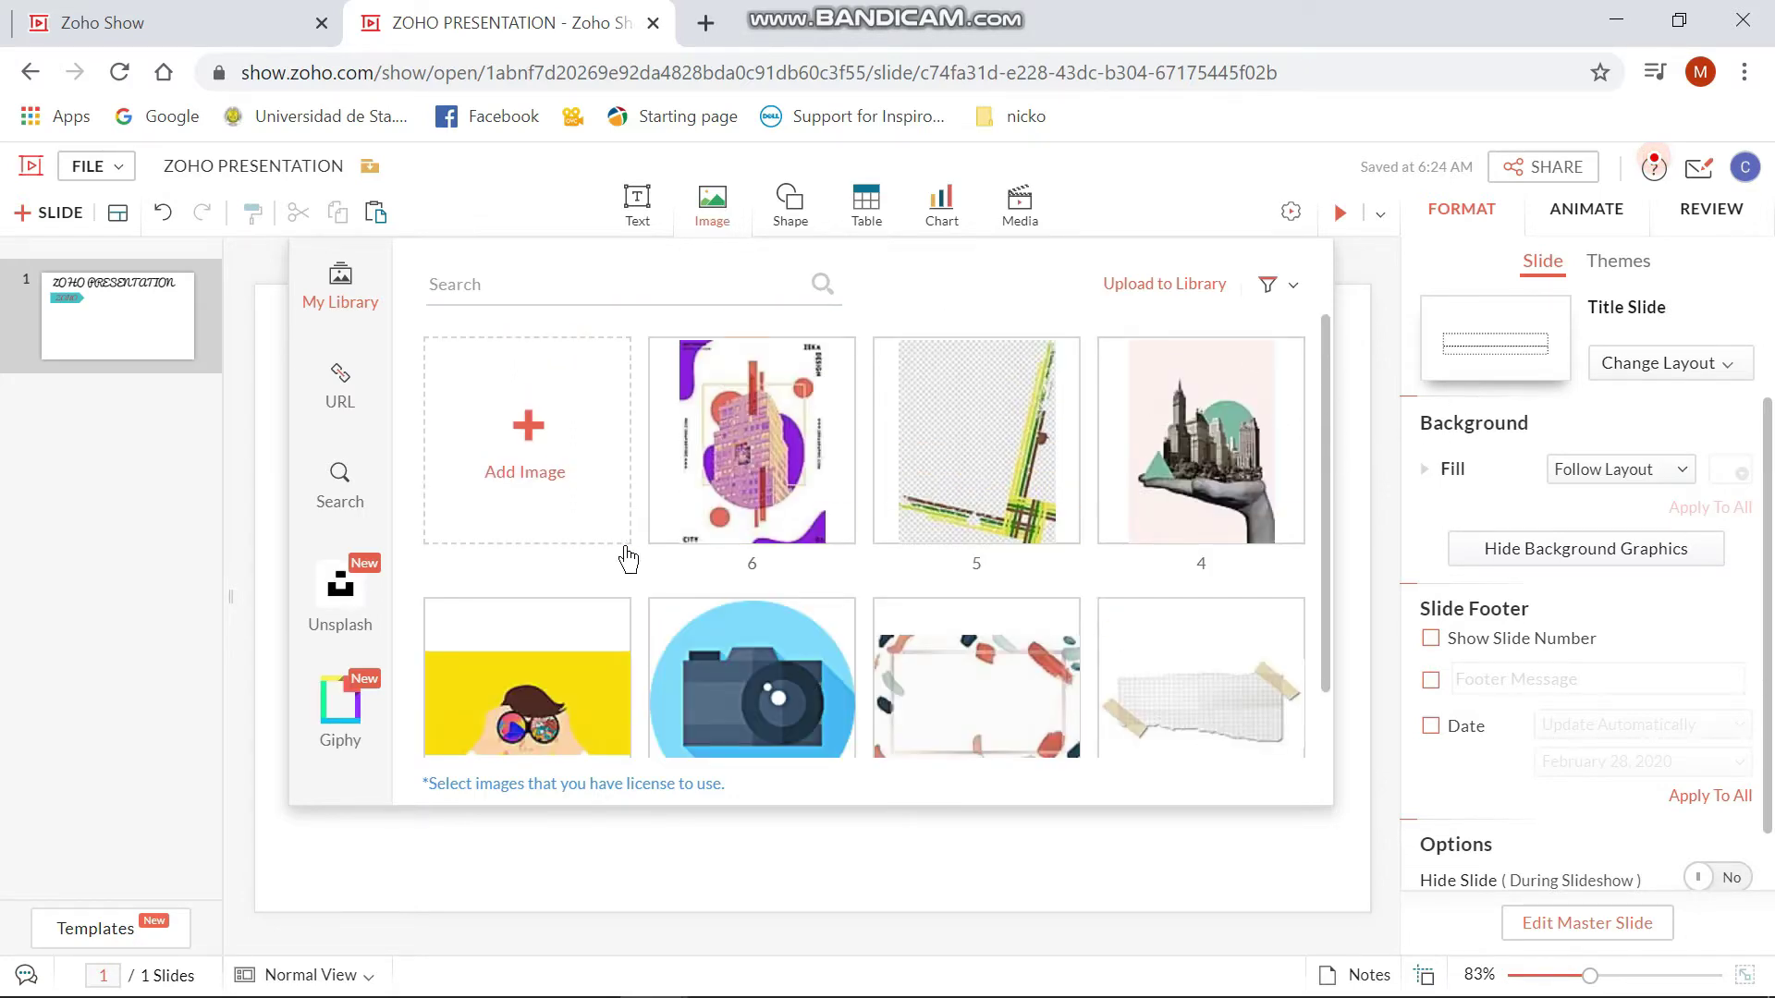
pyautogui.click(378, 392)
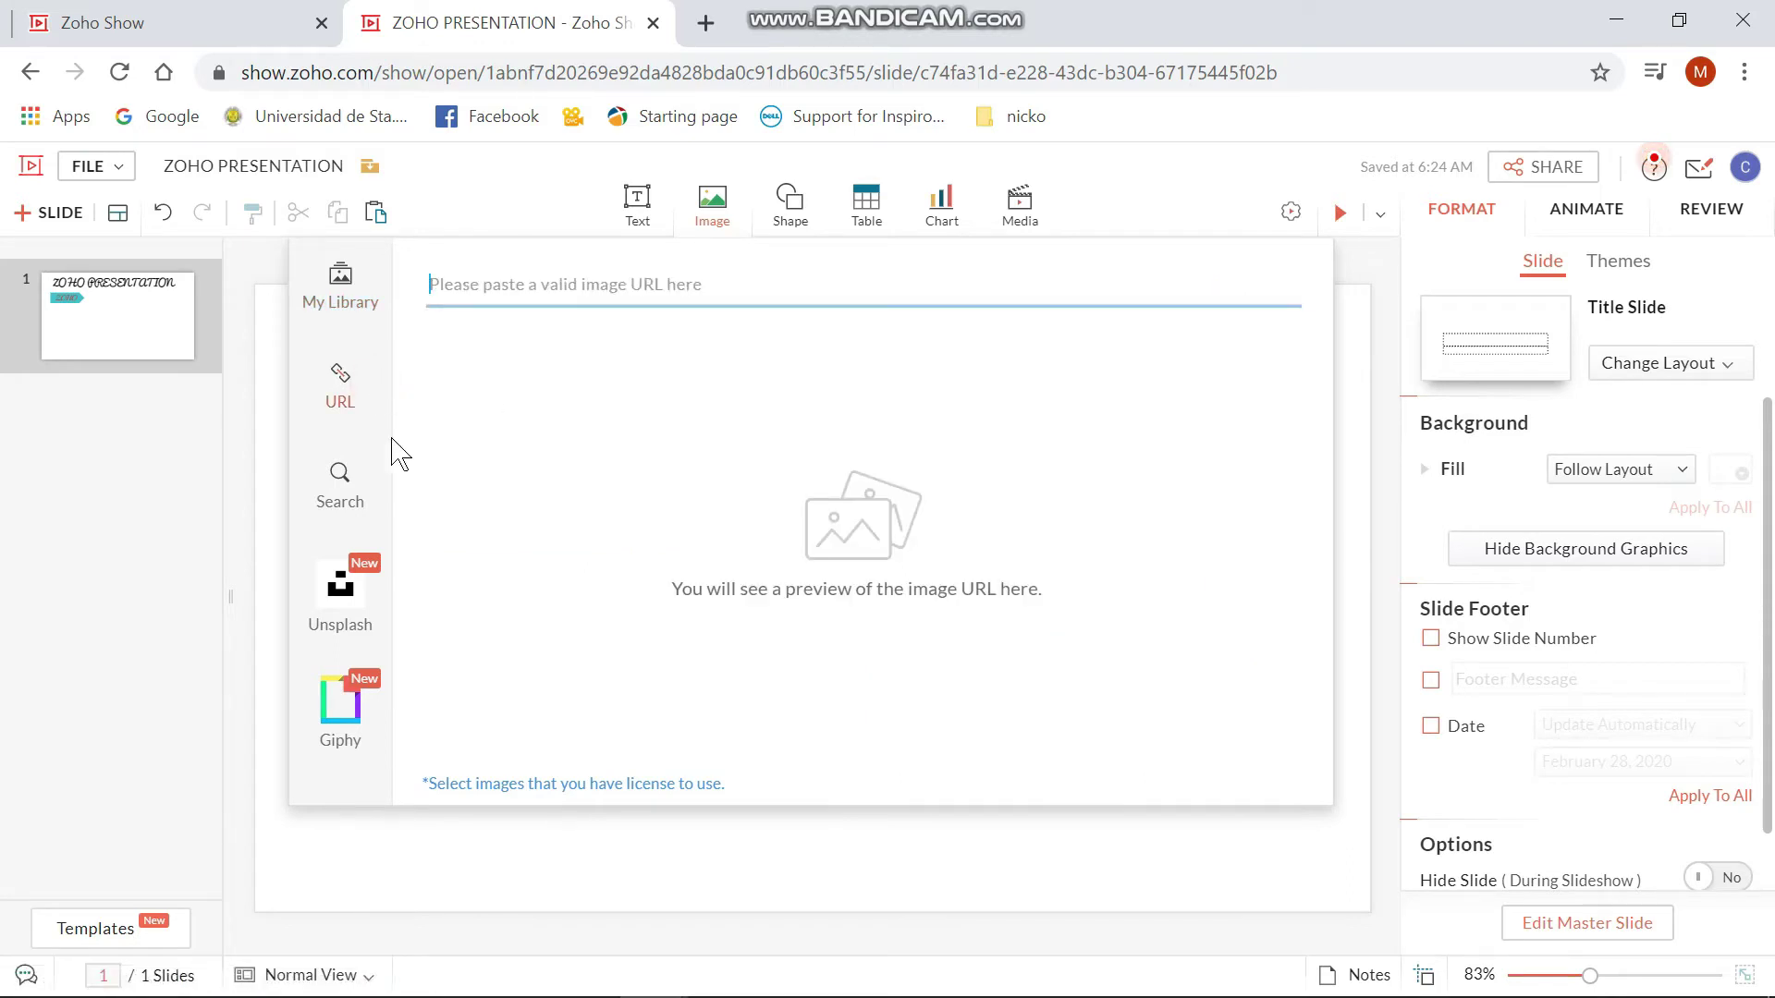
pyautogui.click(342, 509)
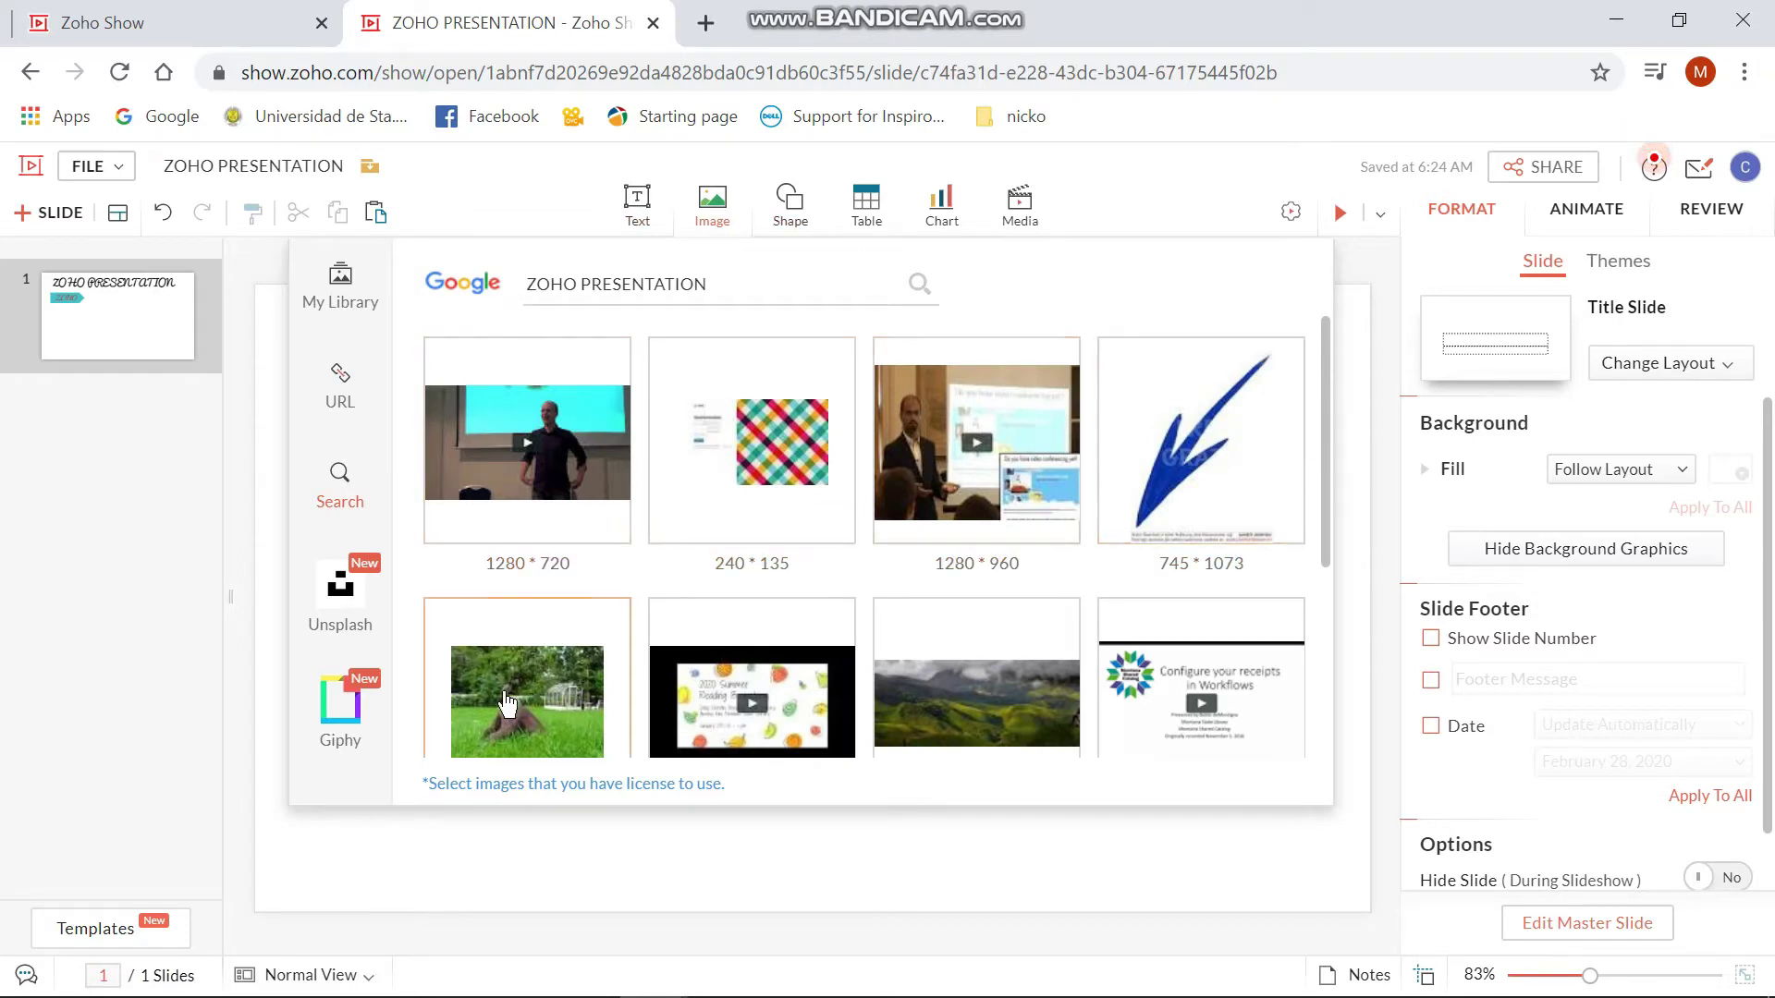
pyautogui.click(335, 618)
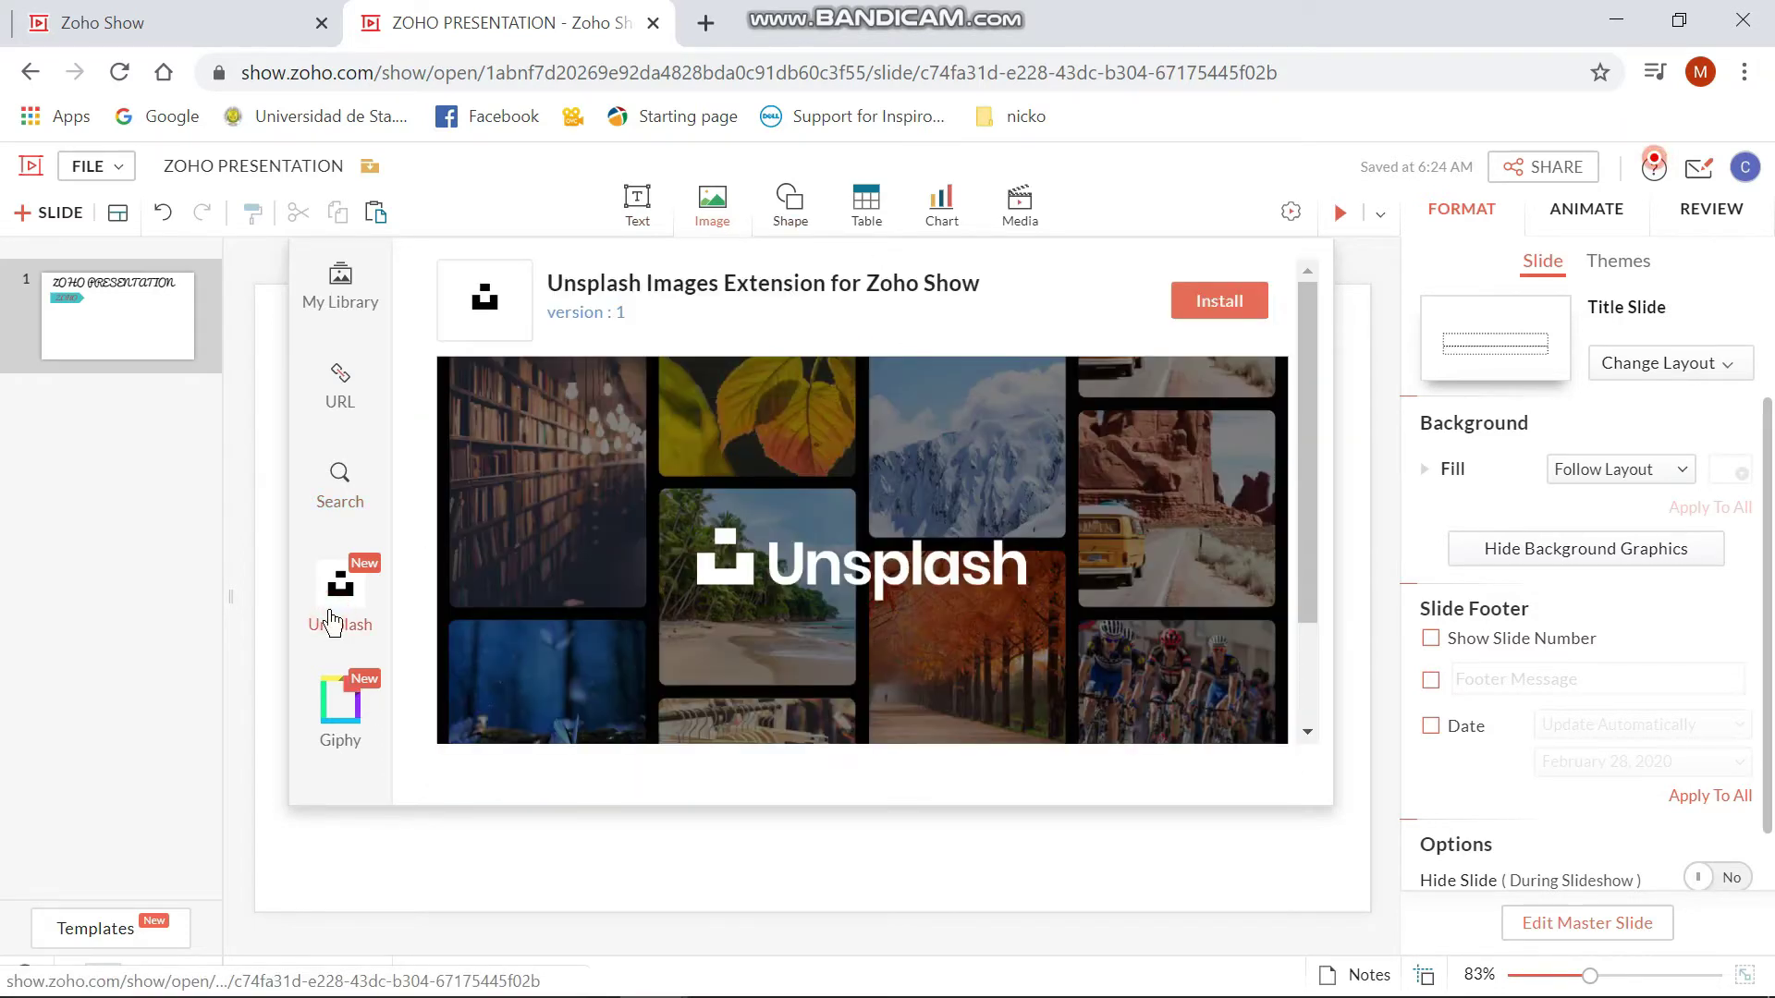
pyautogui.click(347, 701)
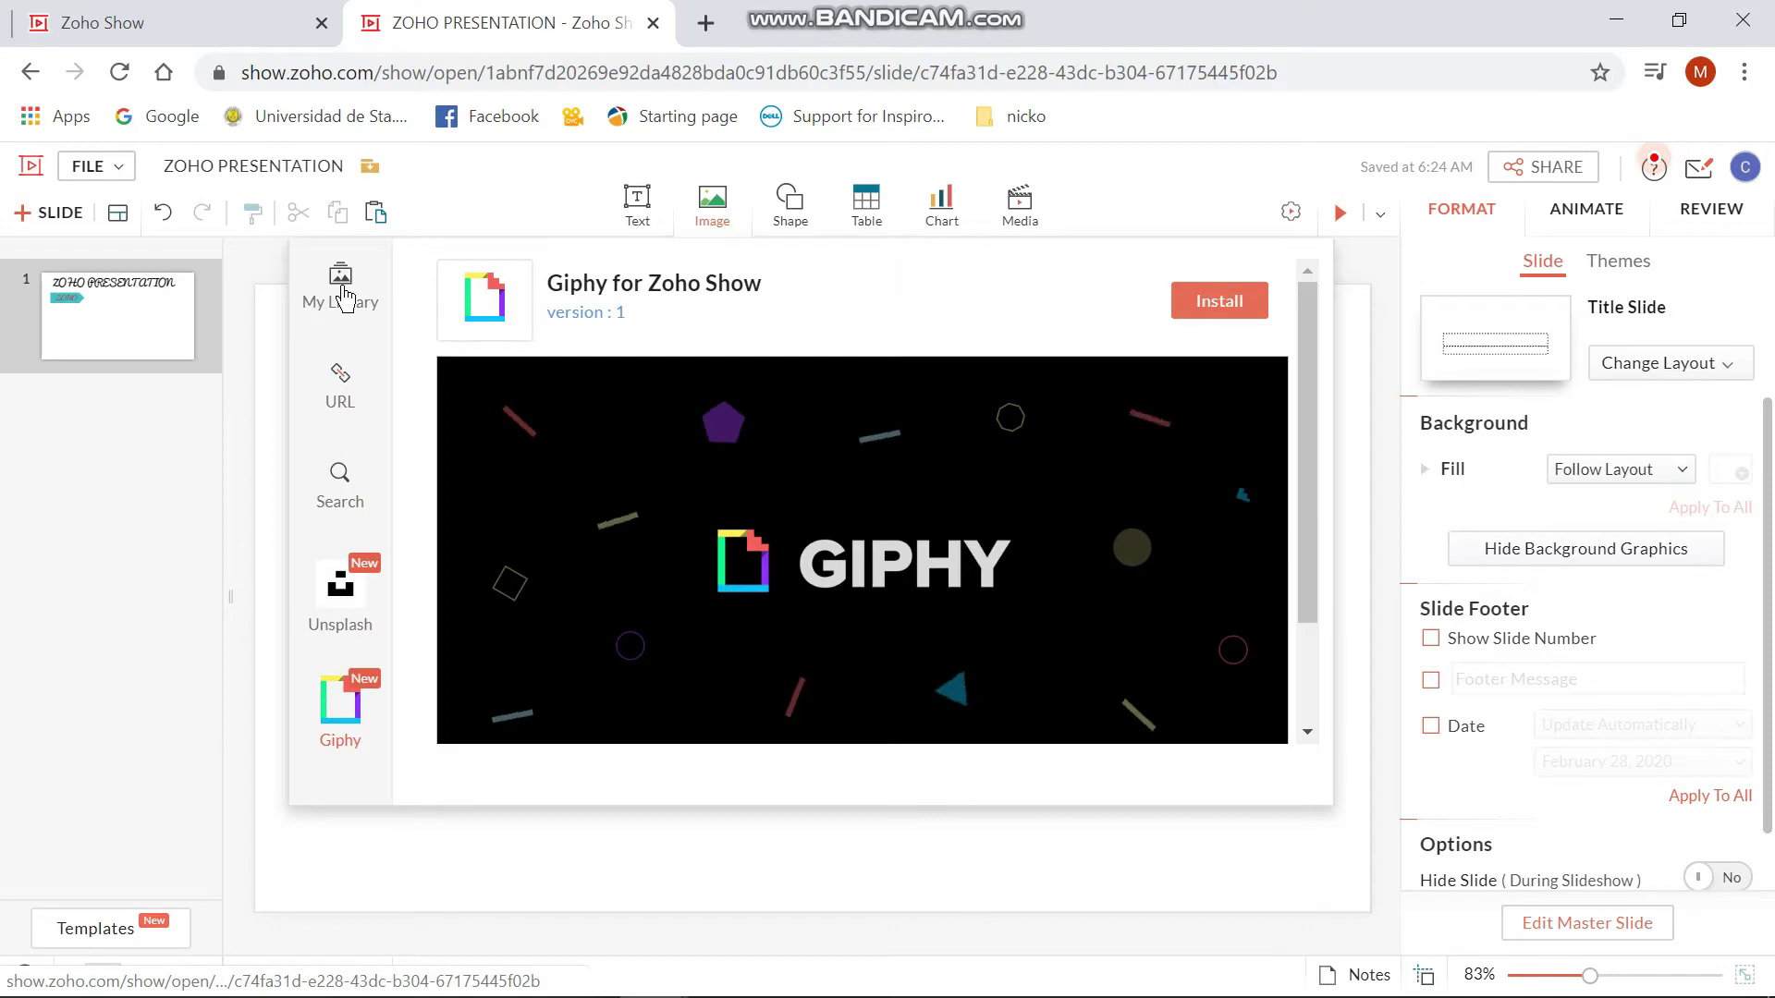
pyautogui.click(342, 295)
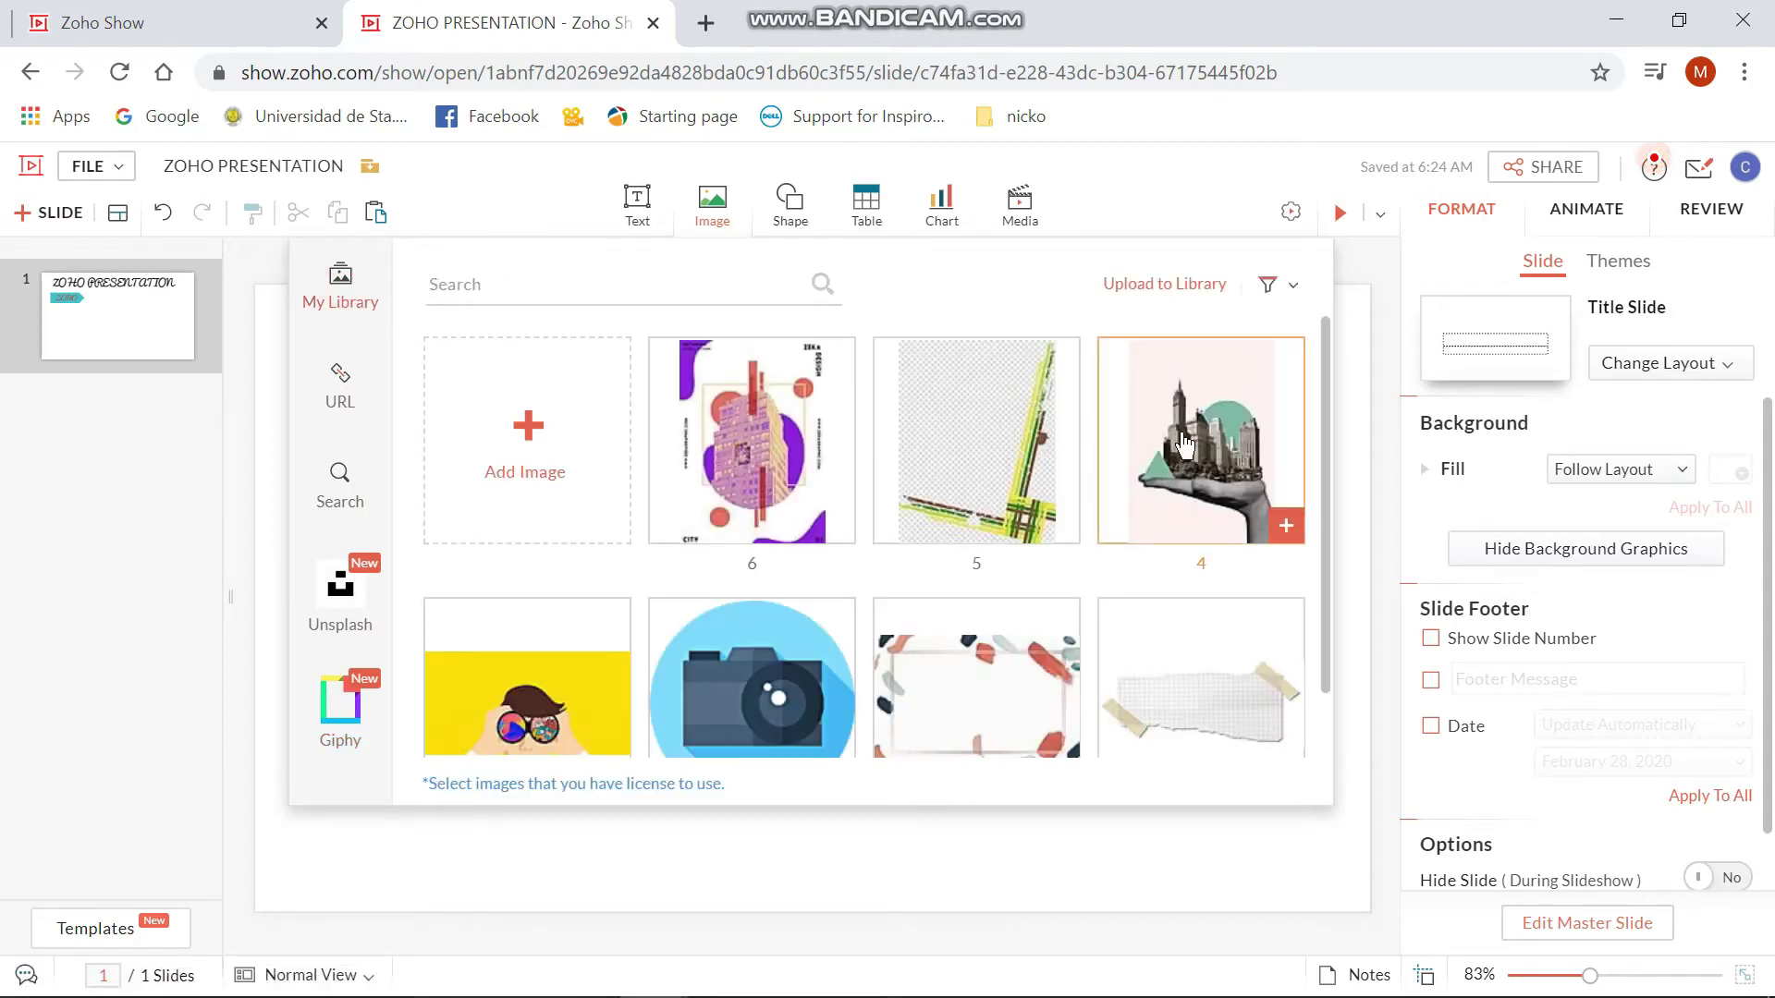
pyautogui.click(1184, 445)
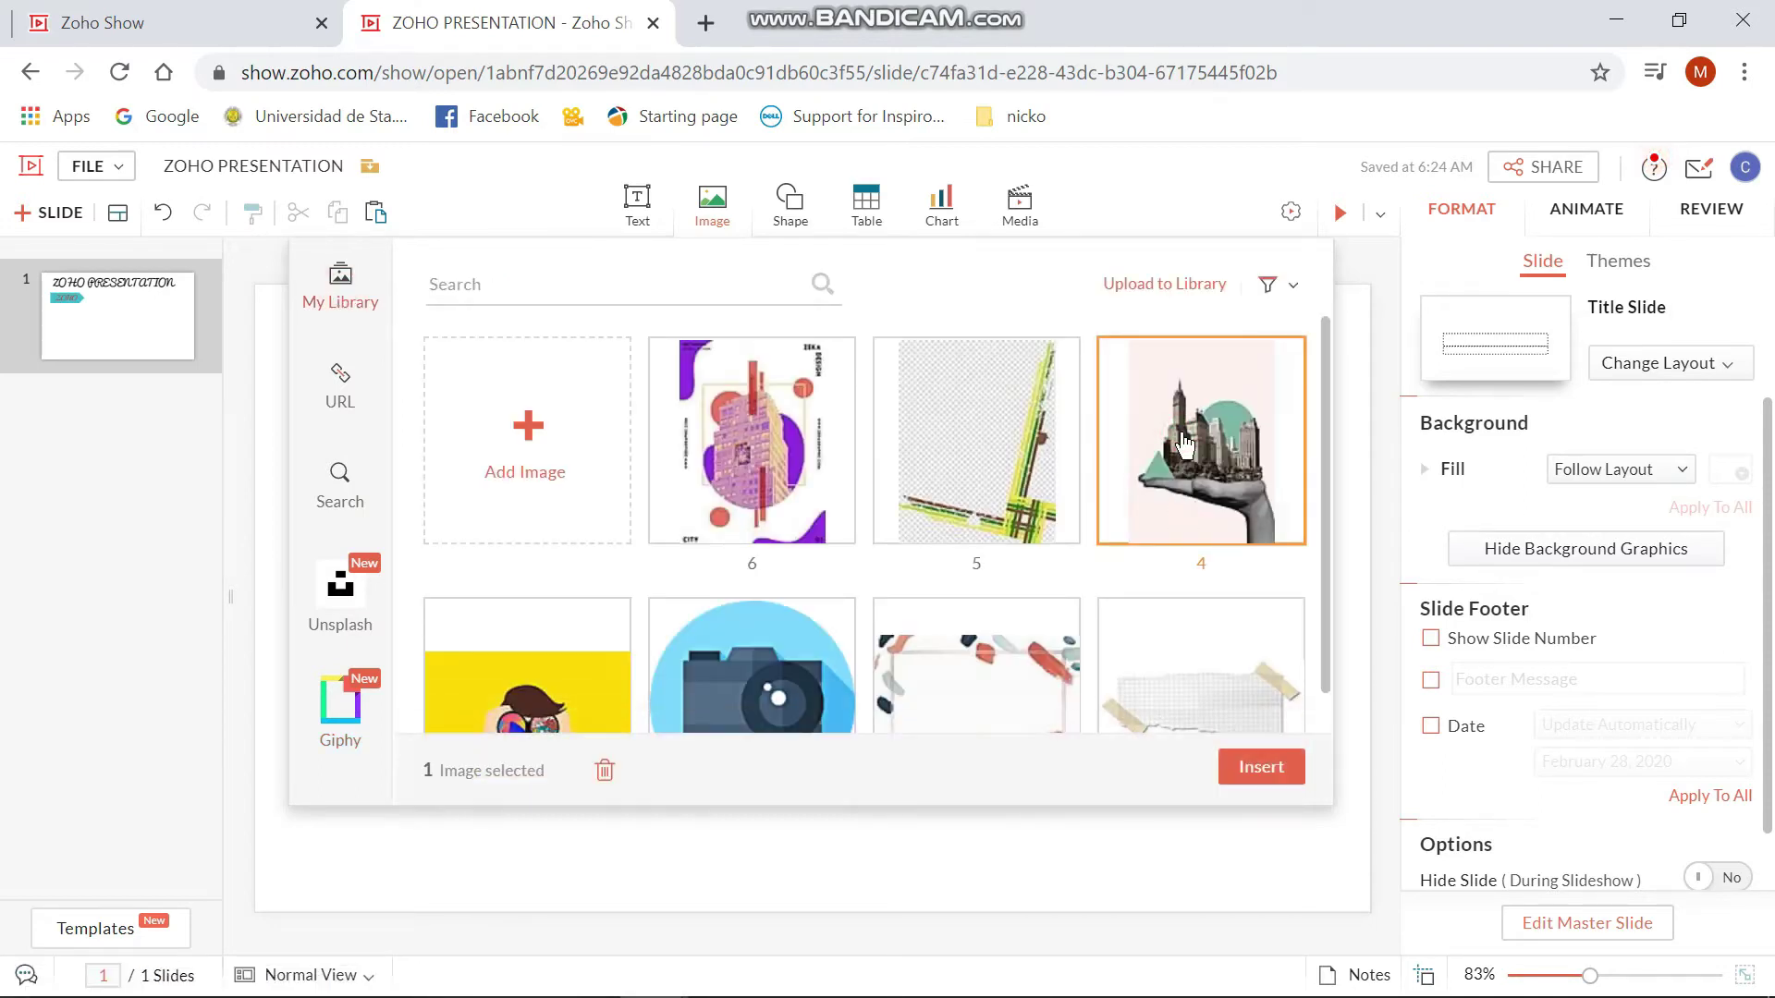
pyautogui.click(1277, 769)
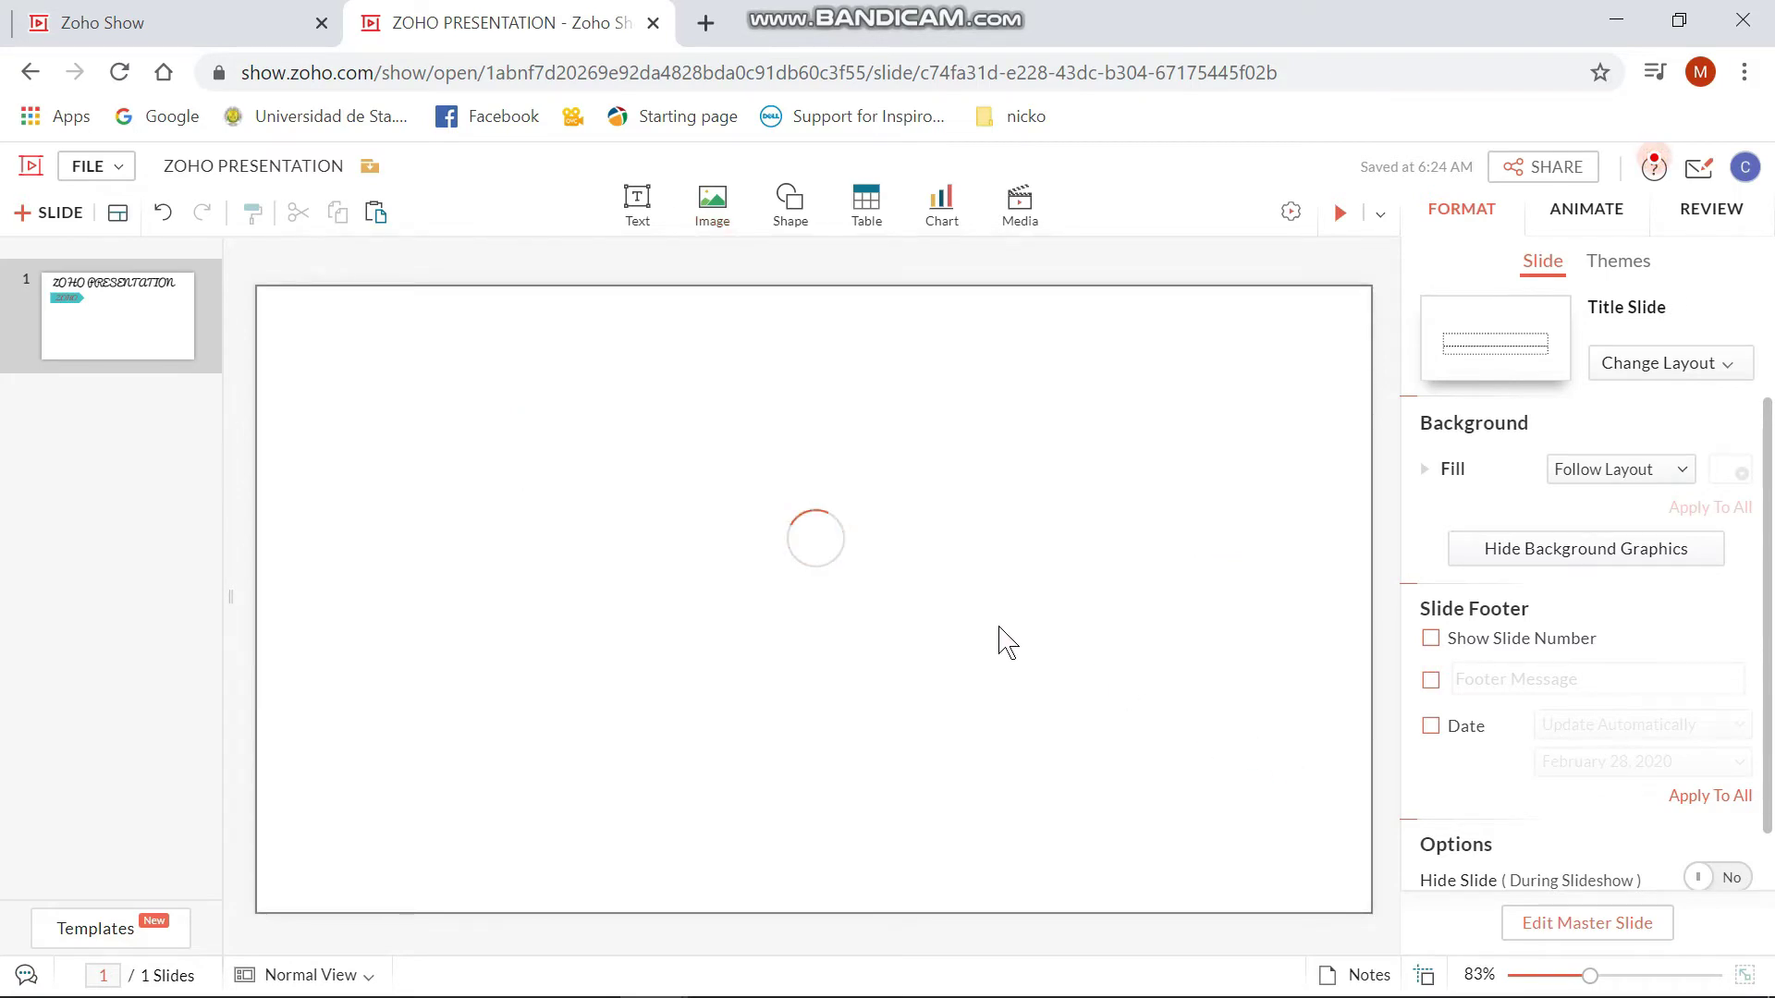
# Shrink the city picture and move it below the ZOHO label
pyautogui.moveTo(1018, 889); pyautogui.dragTo(894, 714)
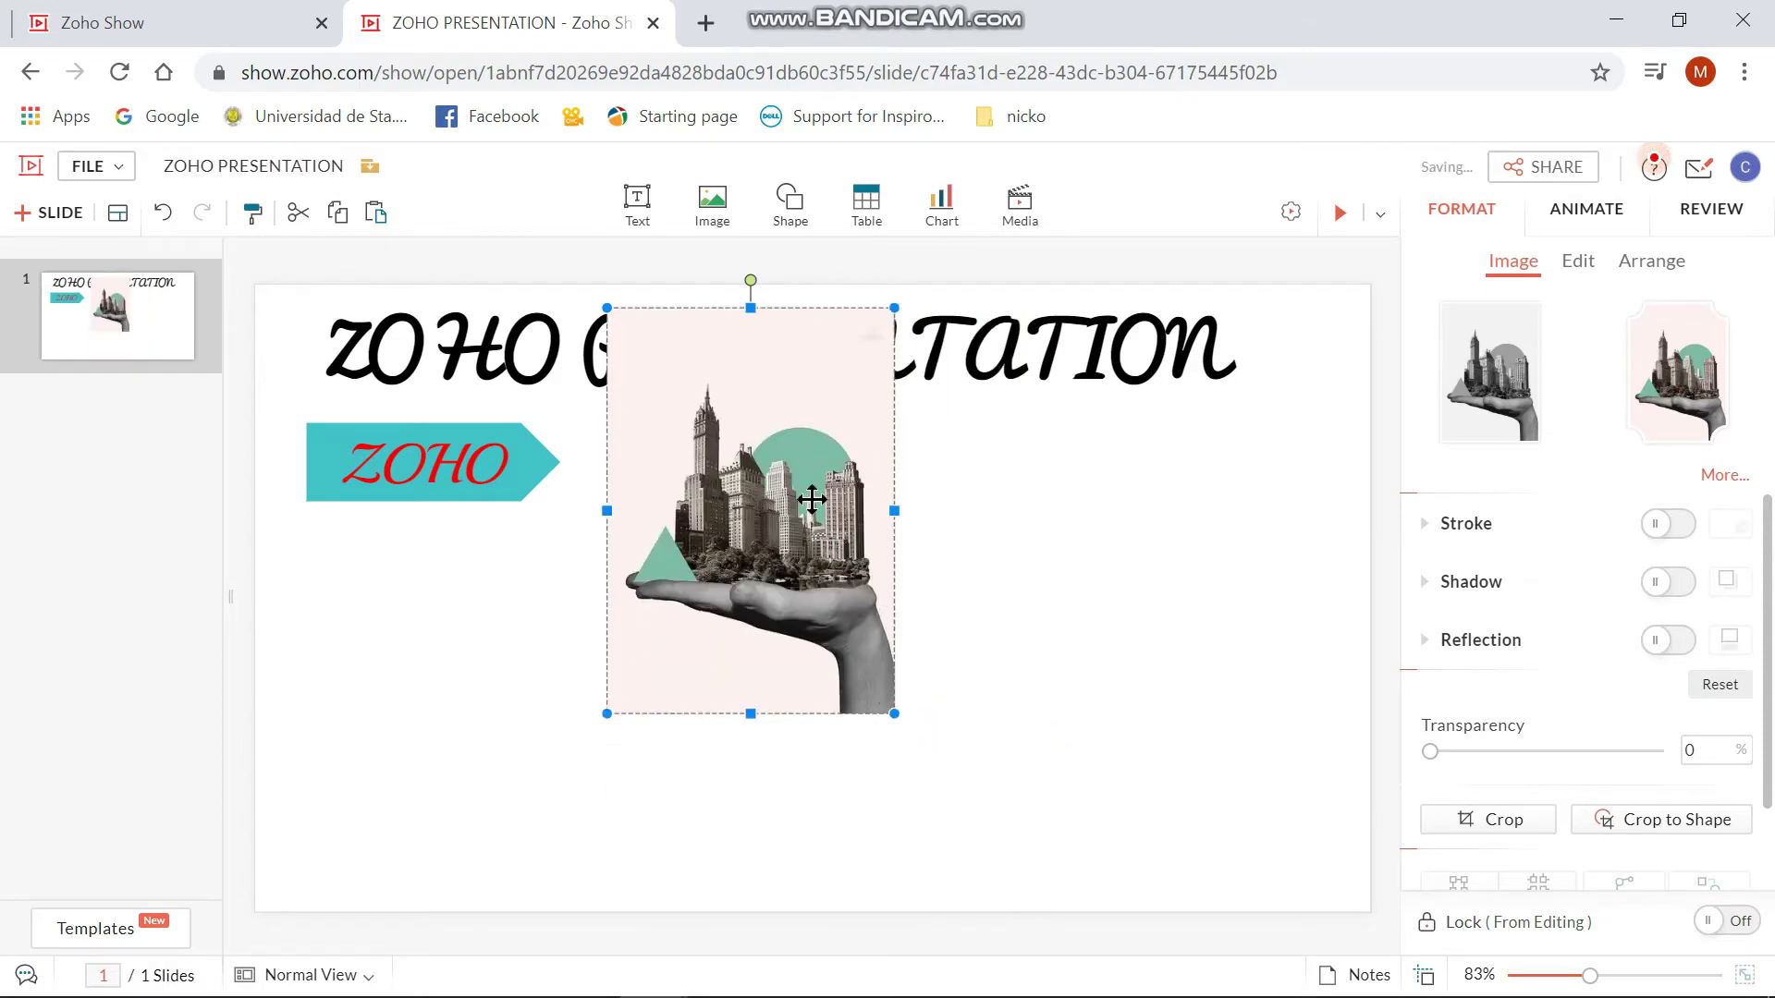
pyautogui.moveTo(887, 708); pyautogui.dragTo(852, 655)
pyautogui.moveTo(764, 504)
pyautogui.mouseDown()
pyautogui.moveTo(527, 717)
pyautogui.moveTo(465, 714)
pyautogui.mouseUp()
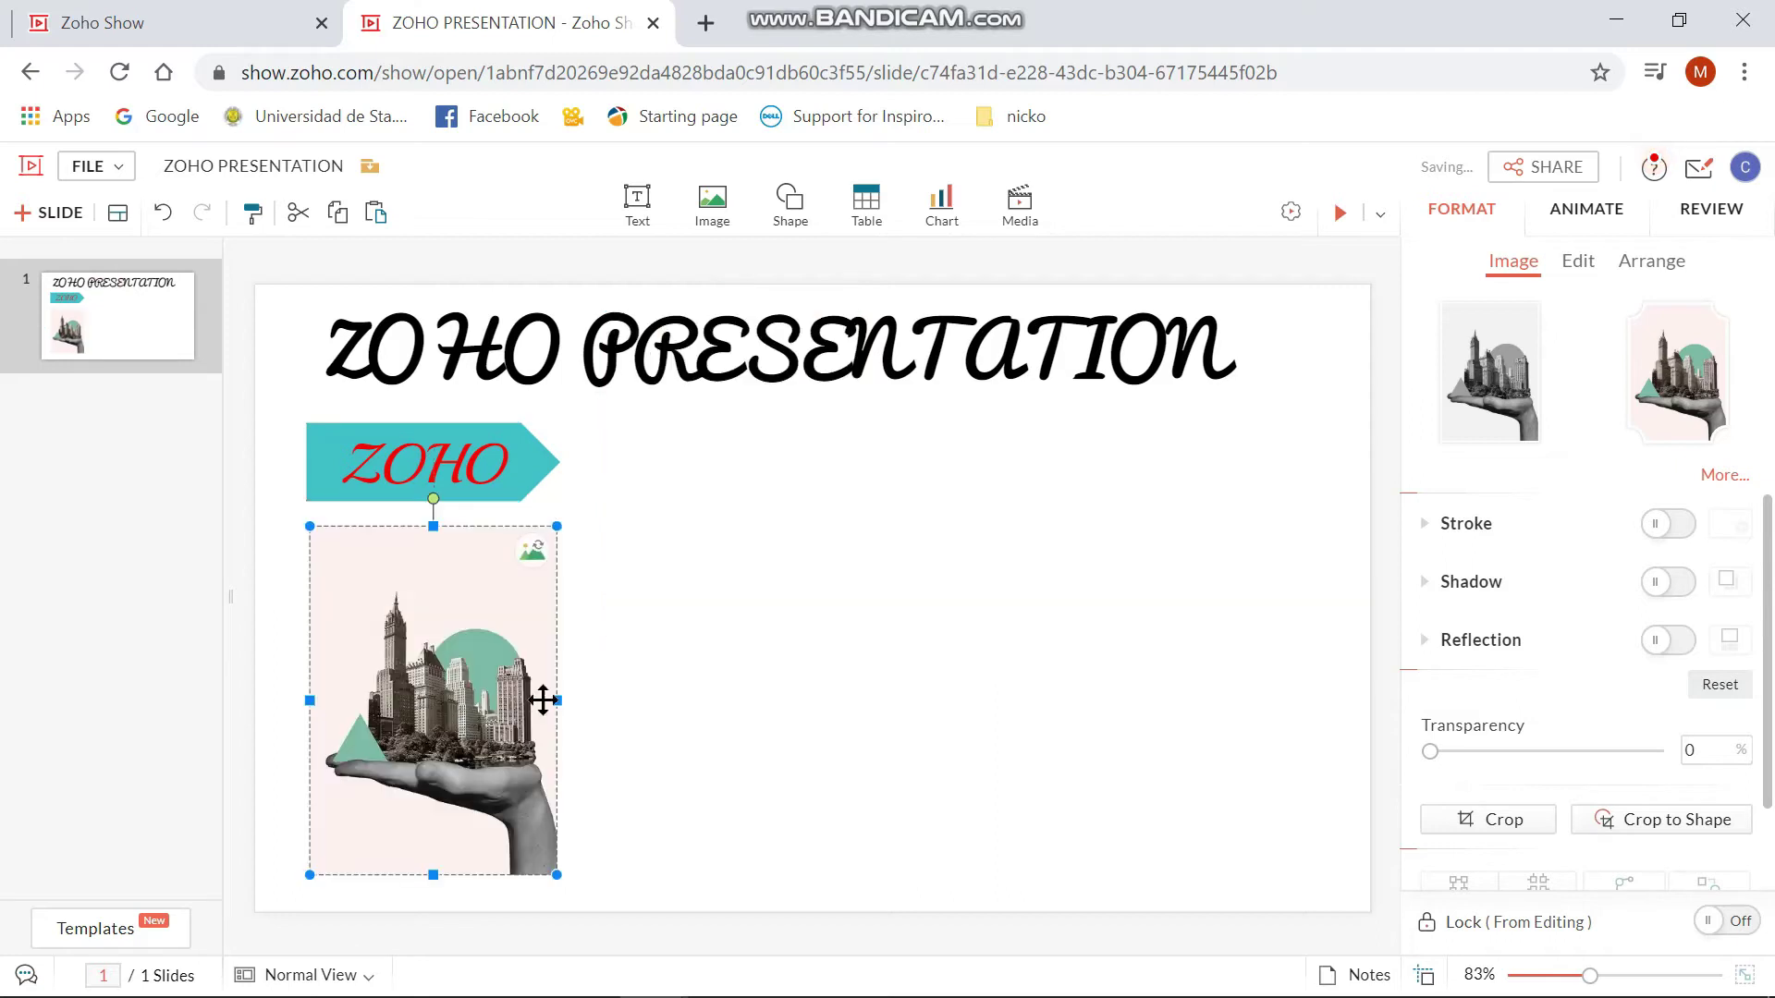
# Give the picture a black border, a drop shadow and 10% transparency, with no reflection
pyautogui.click(1669, 527)
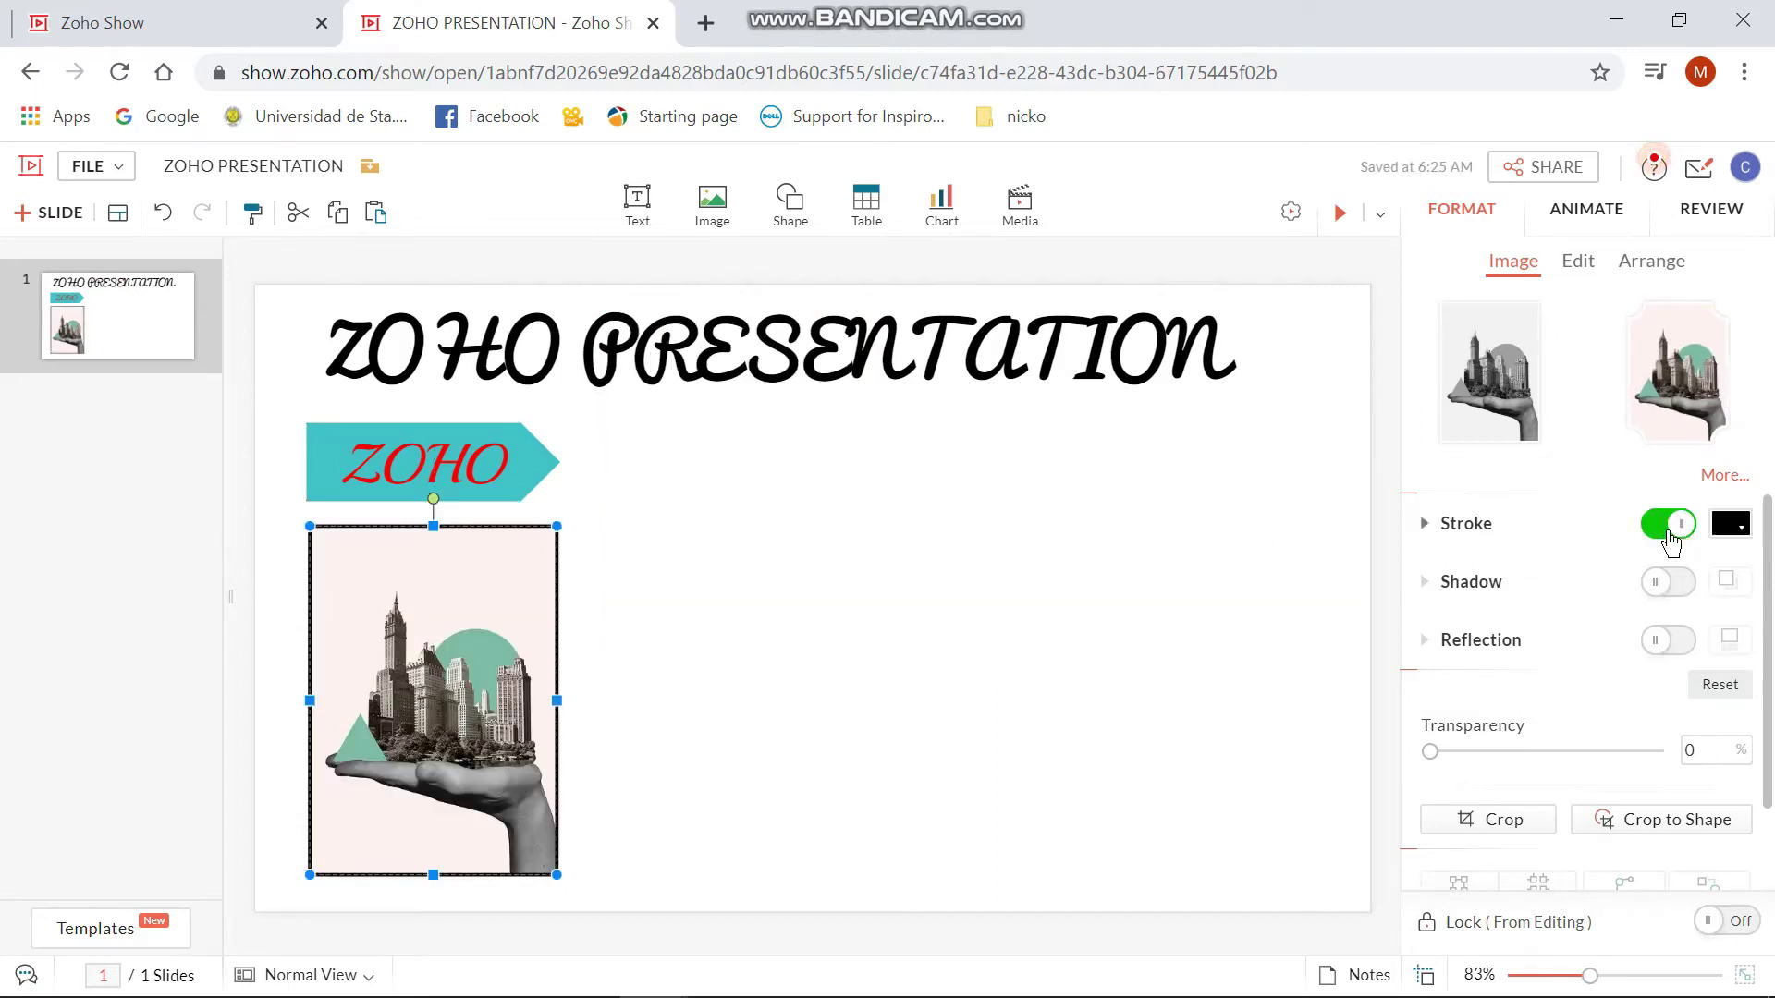
pyautogui.click(1667, 582)
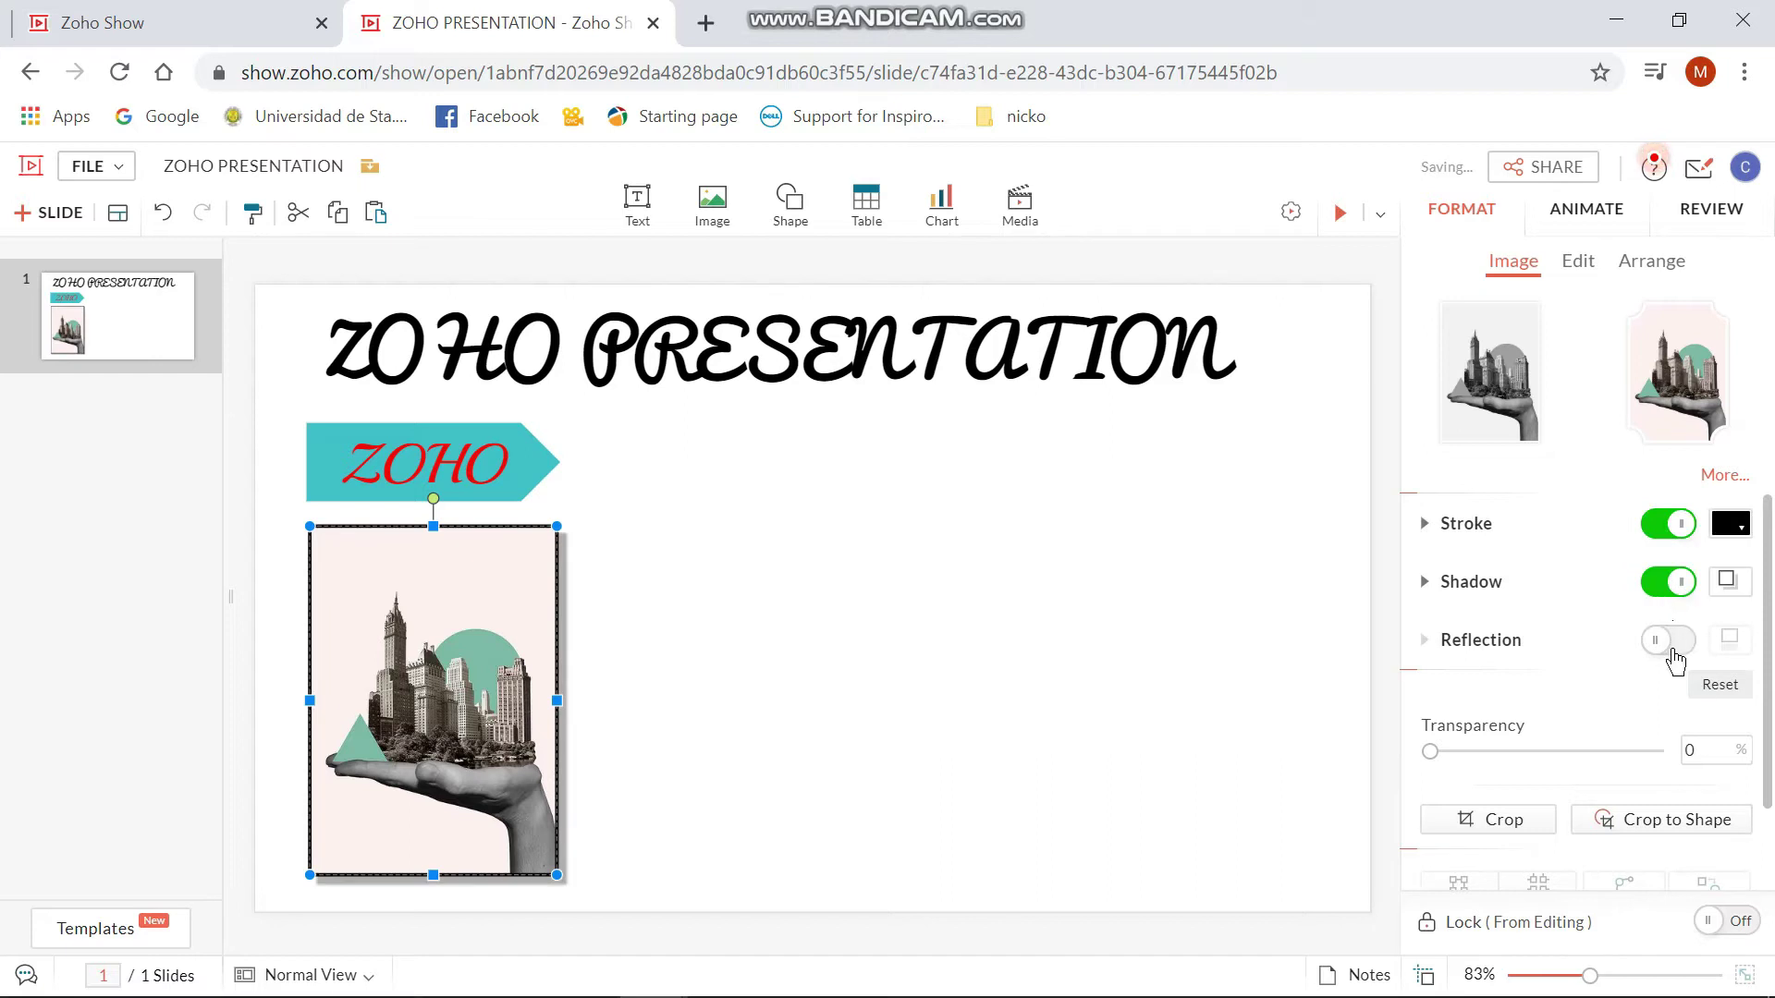
pyautogui.click(1670, 640)
pyautogui.click(1669, 641)
pyautogui.scroll(-2, 1627, 684)
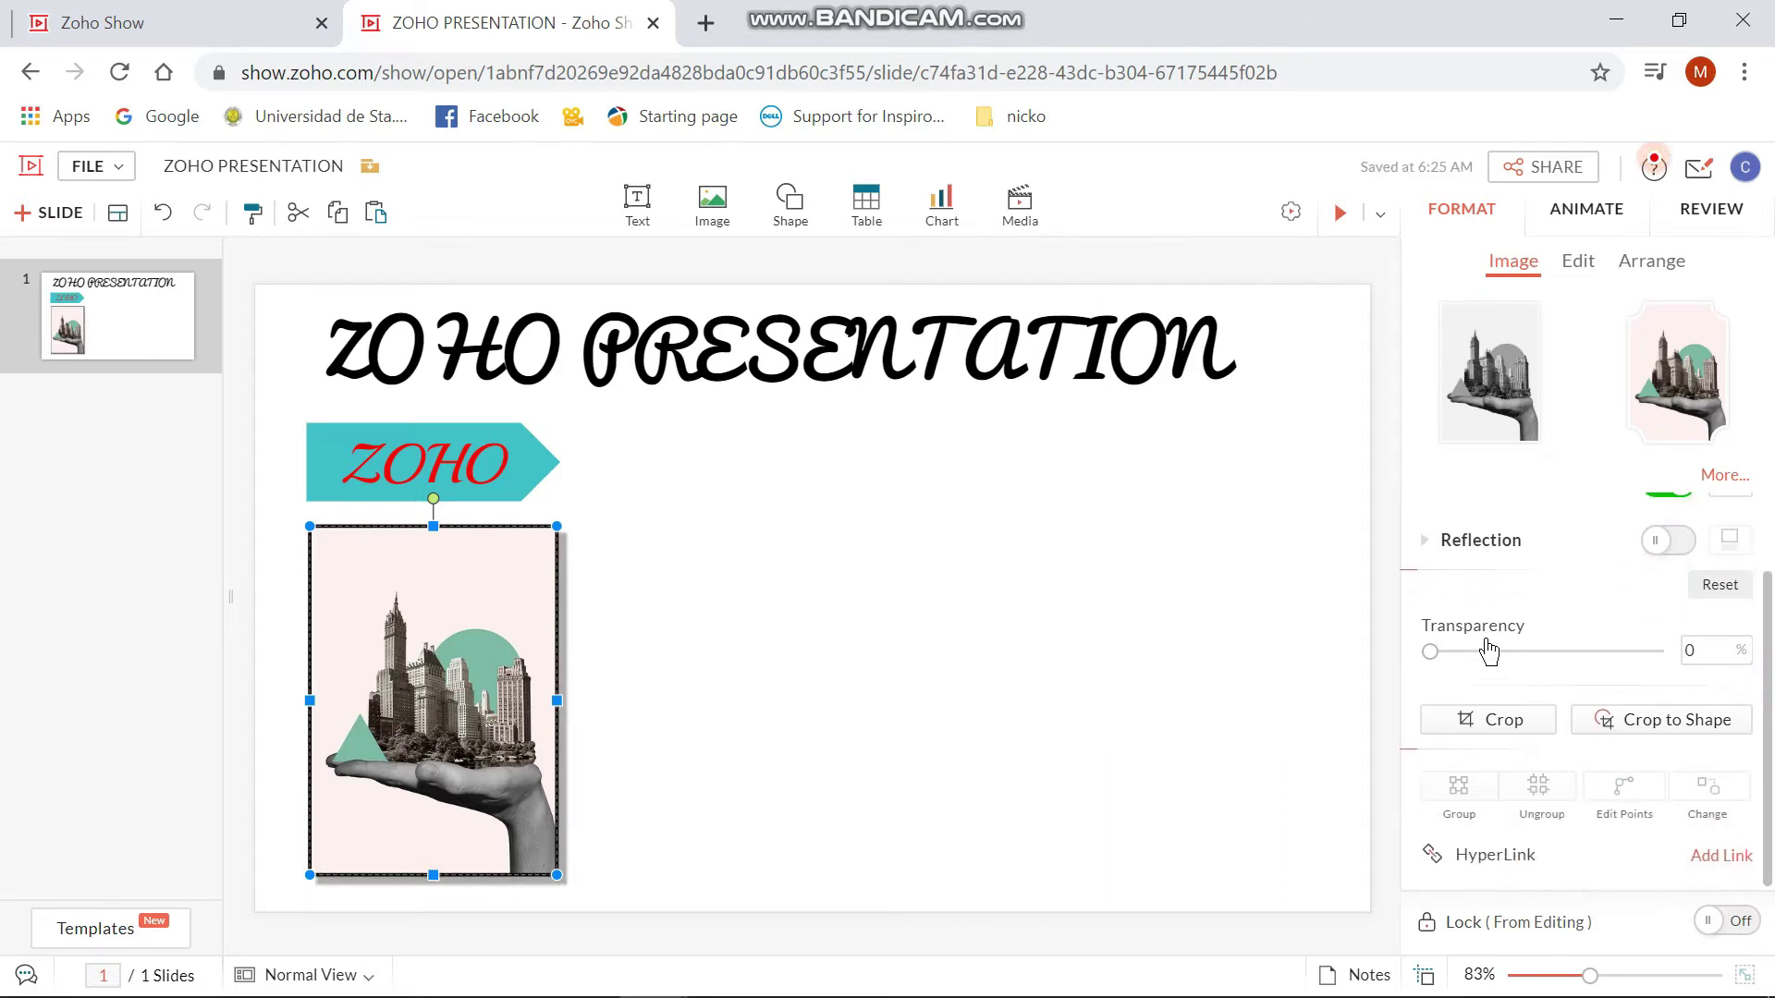
pyautogui.moveTo(1429, 652); pyautogui.dragTo(1454, 683)
pyautogui.click(1353, 684)
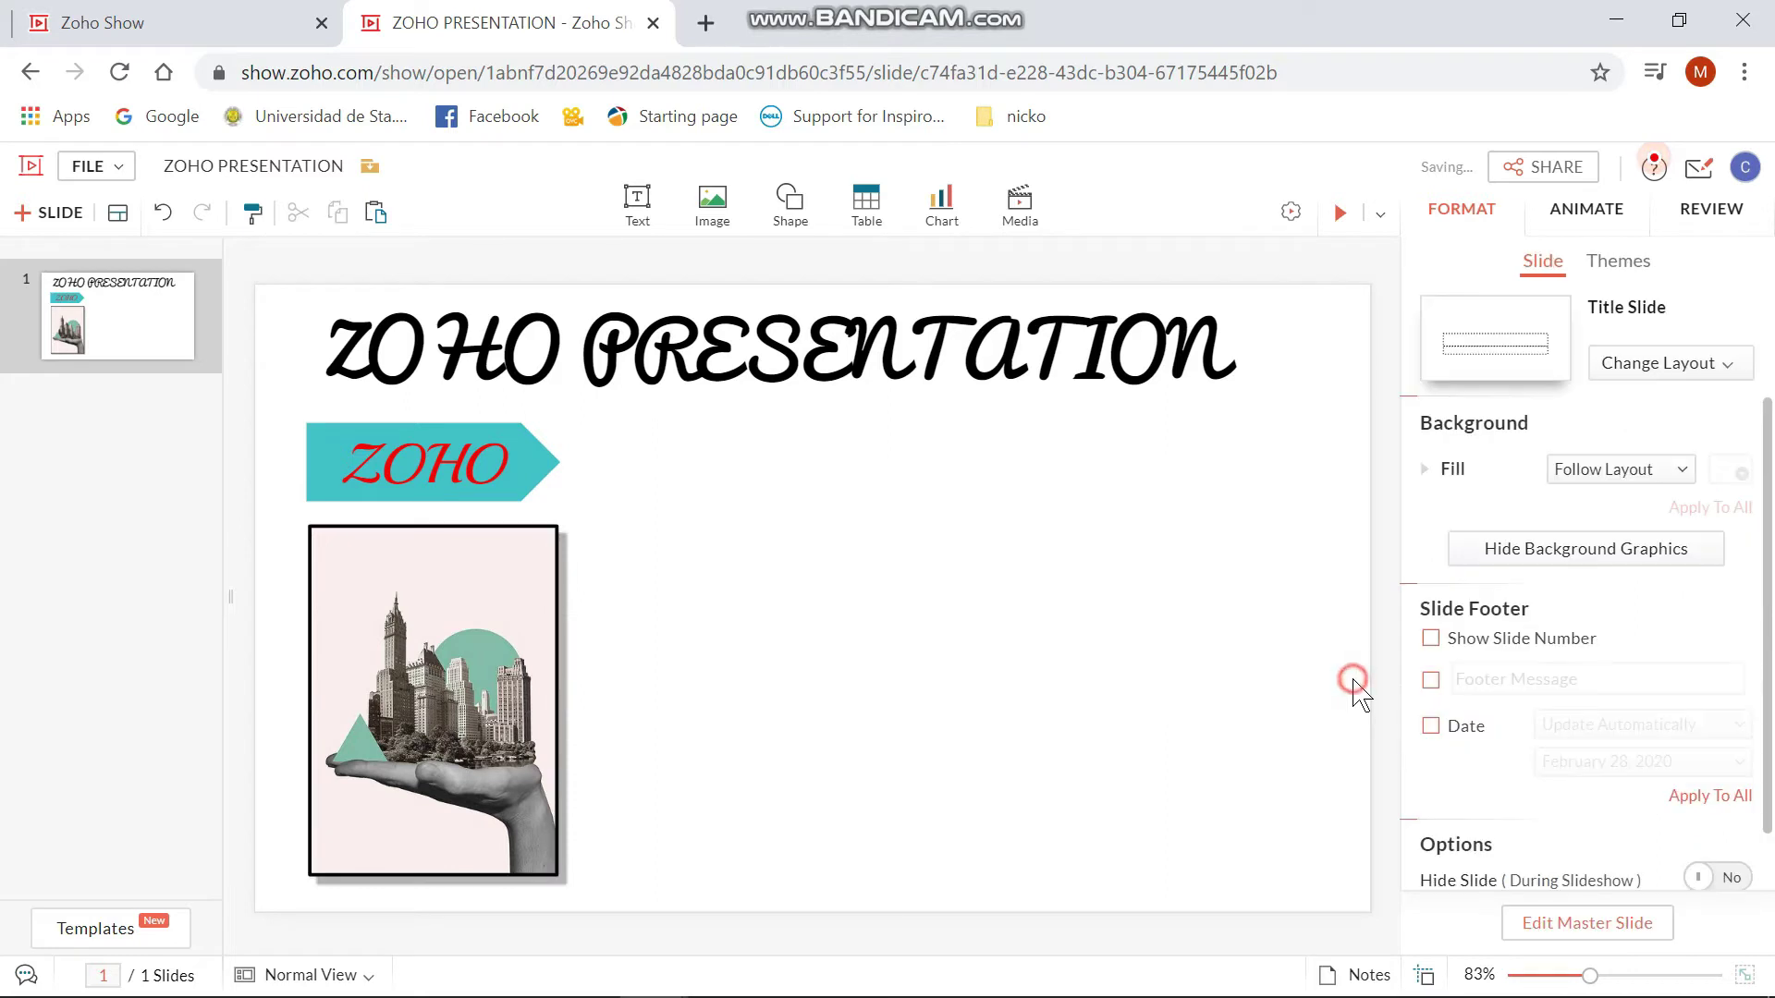
pyautogui.click(495, 773)
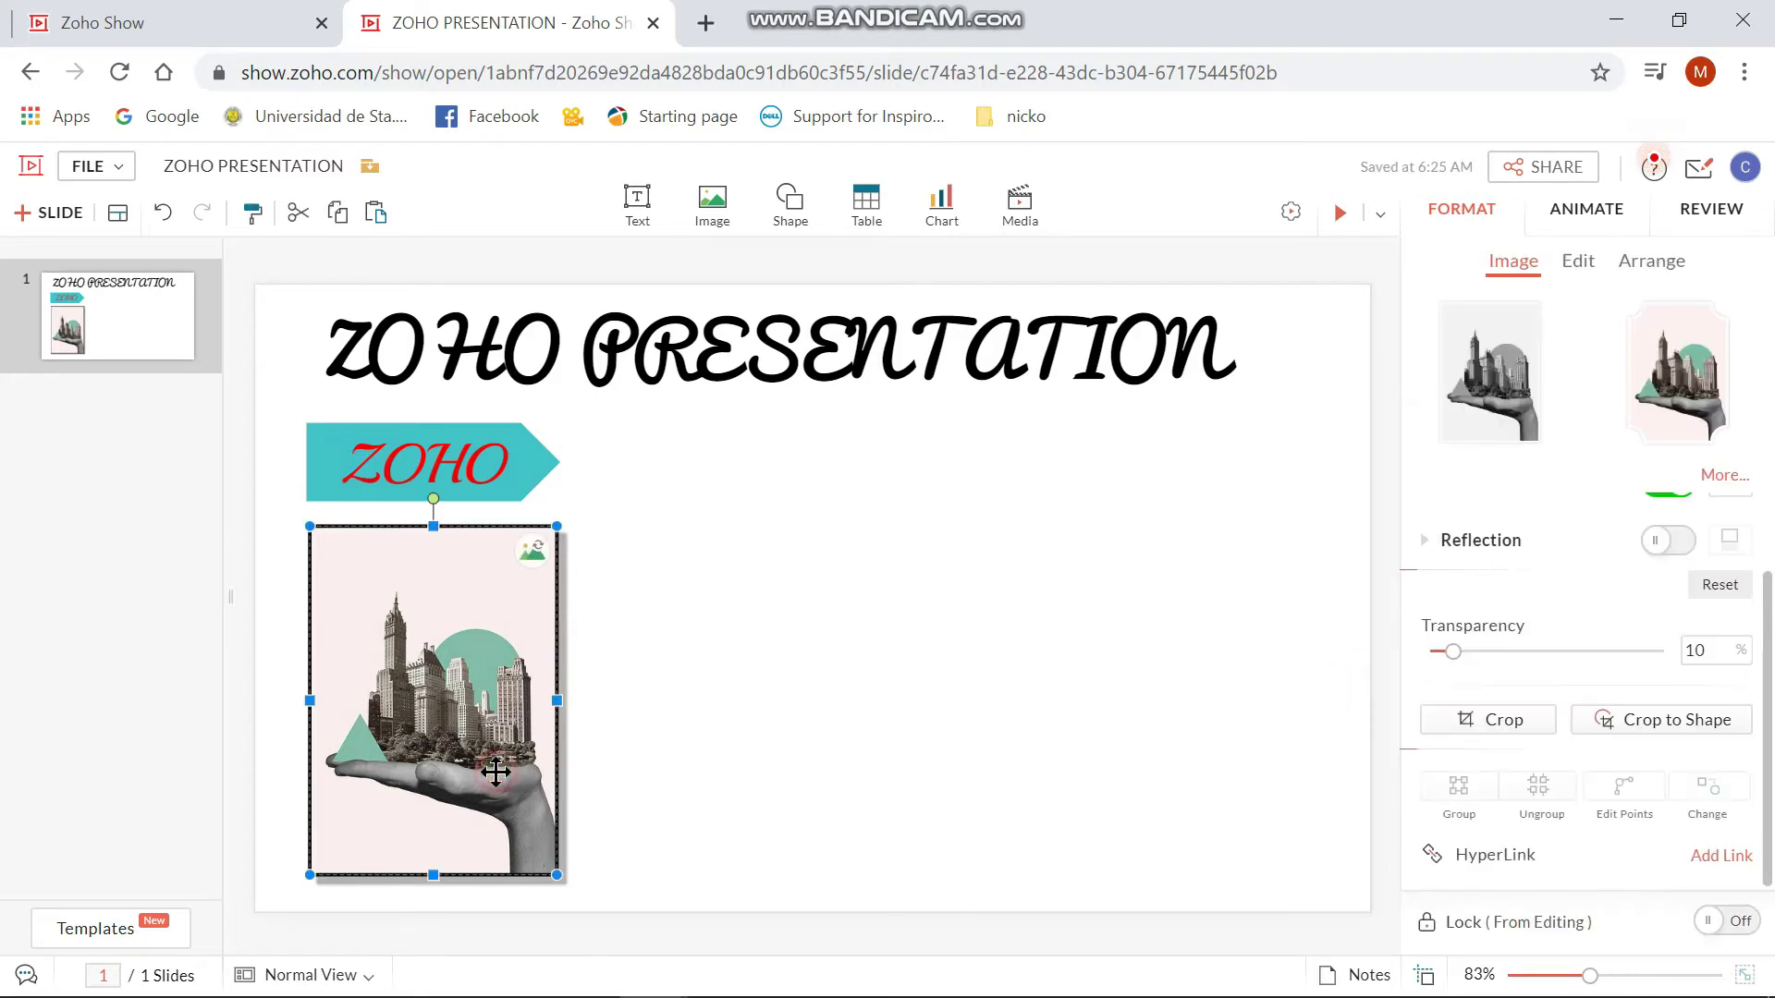
pyautogui.click(1704, 477)
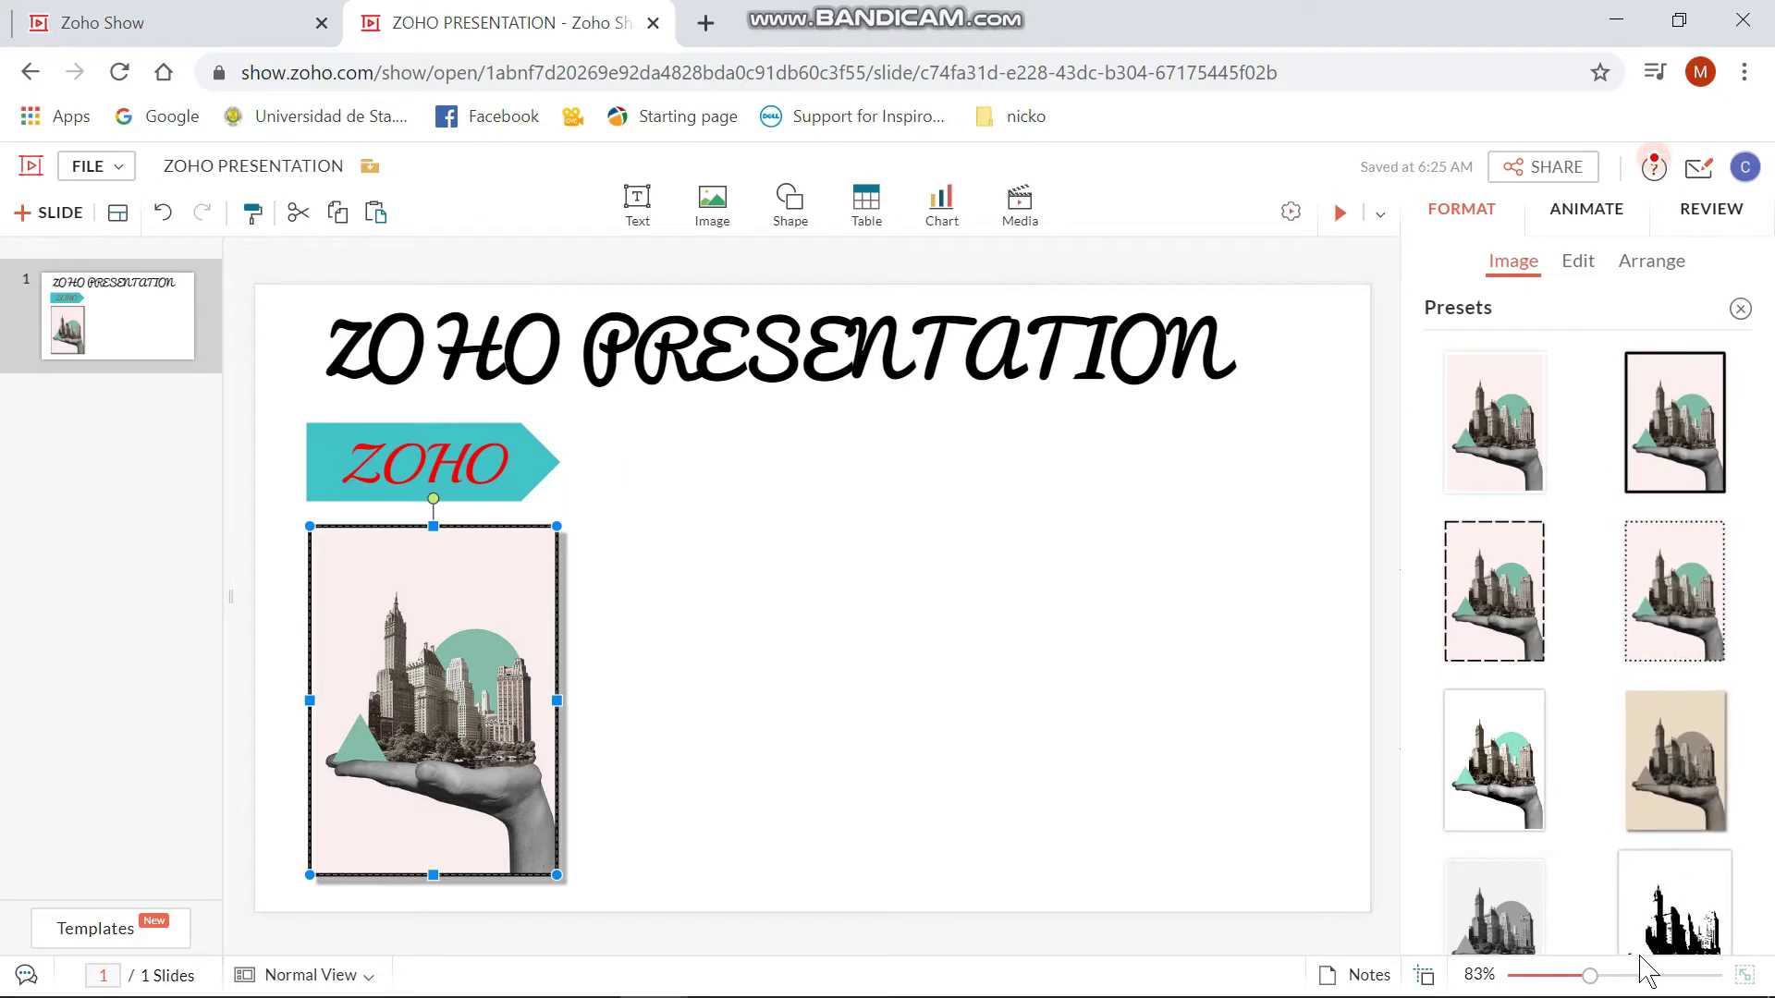
# Apply the dashed-border preset, then set brightness -1, contrast 7 and a Sepia recolor
pyautogui.click(1538, 658)
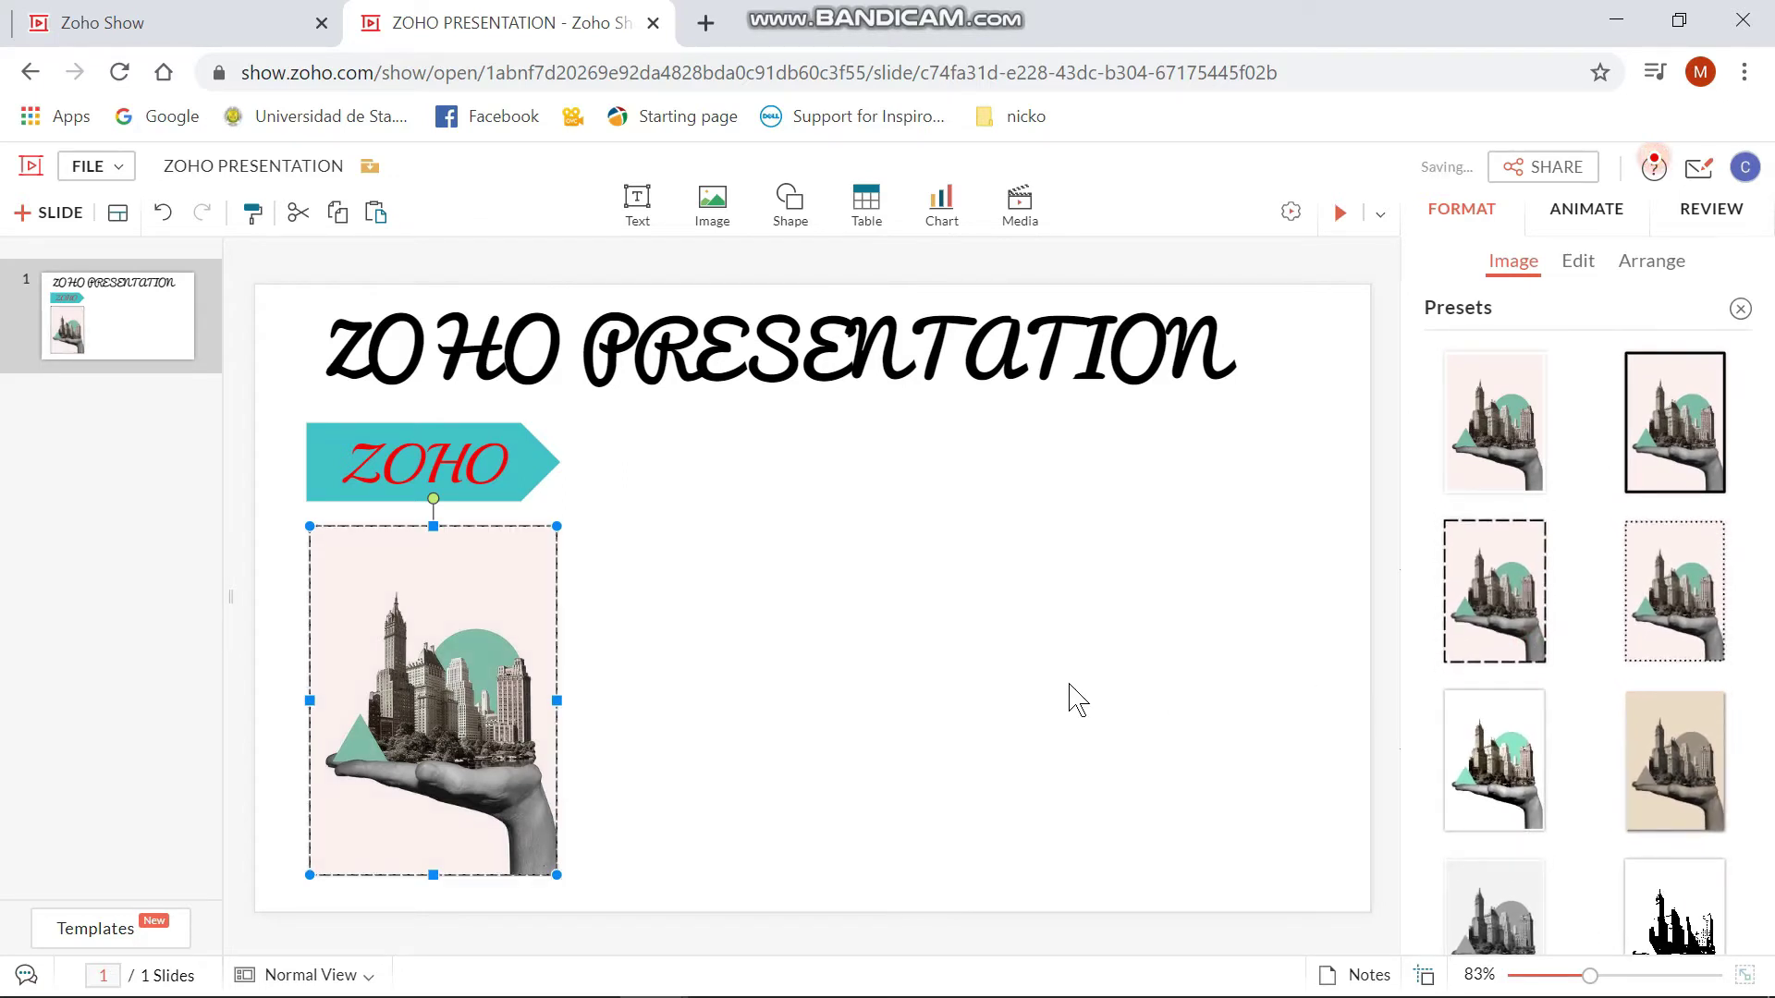
pyautogui.click(1565, 273)
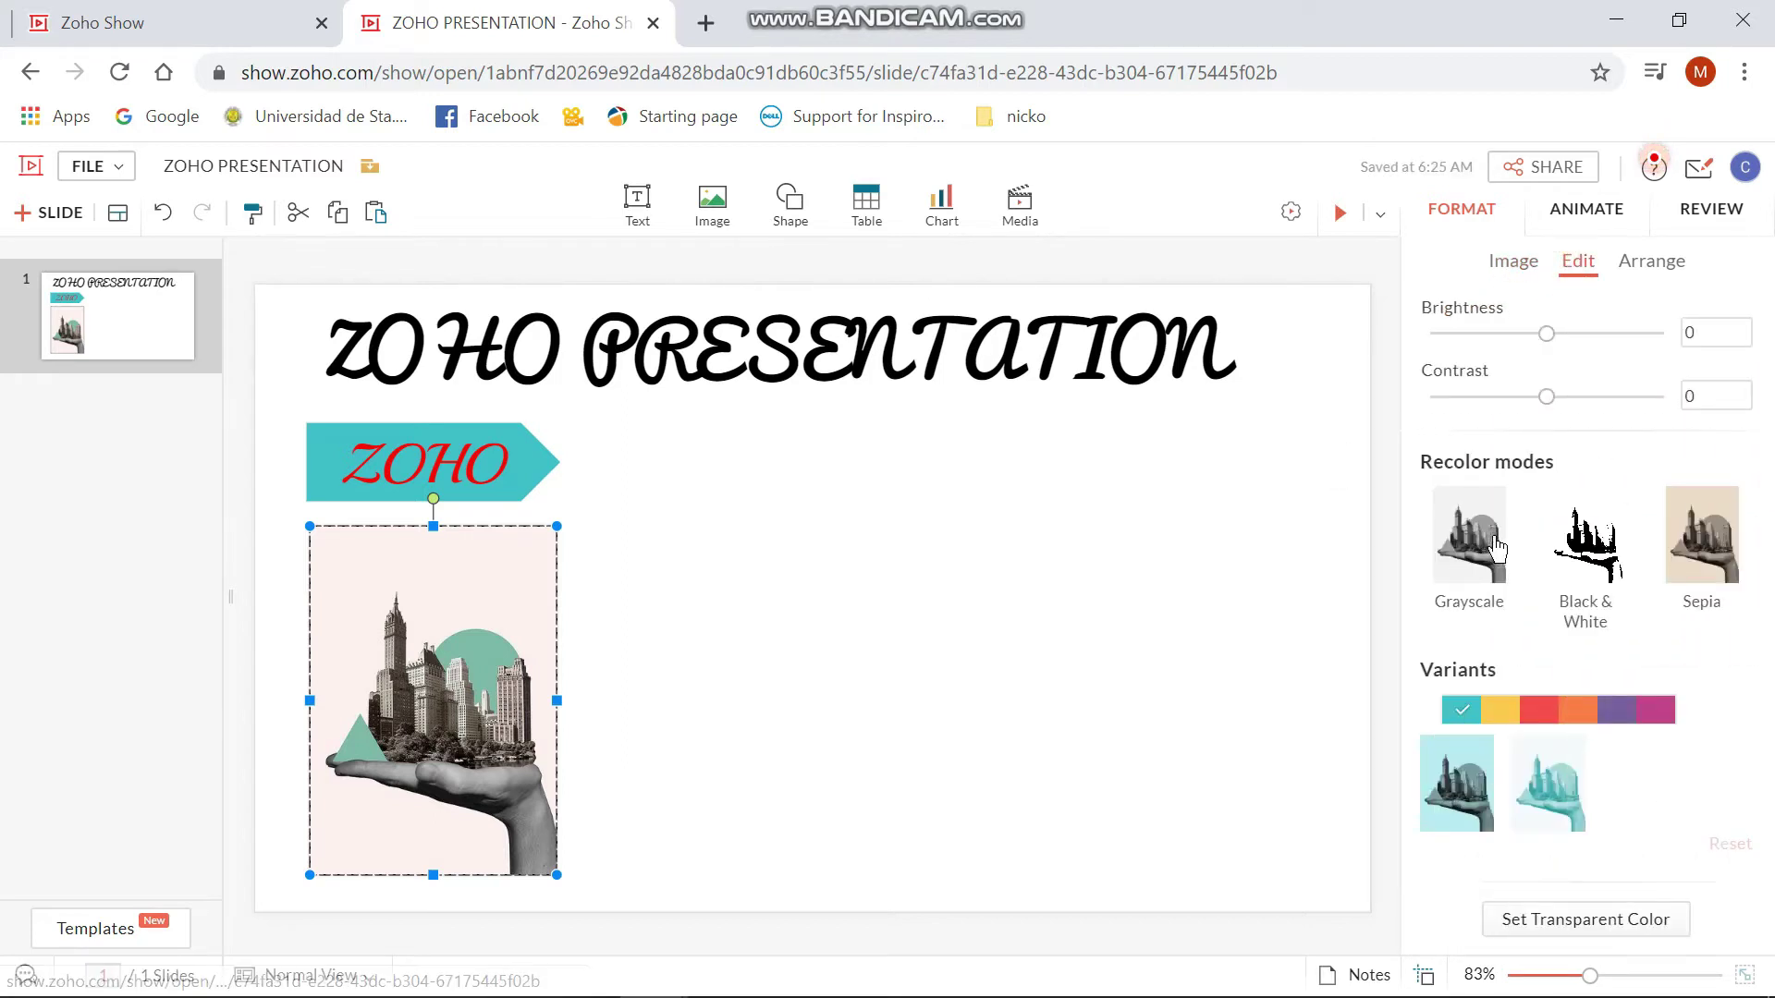
pyautogui.moveTo(1545, 335); pyautogui.dragTo(1544, 334)
pyautogui.moveTo(1546, 399); pyautogui.dragTo(1556, 400)
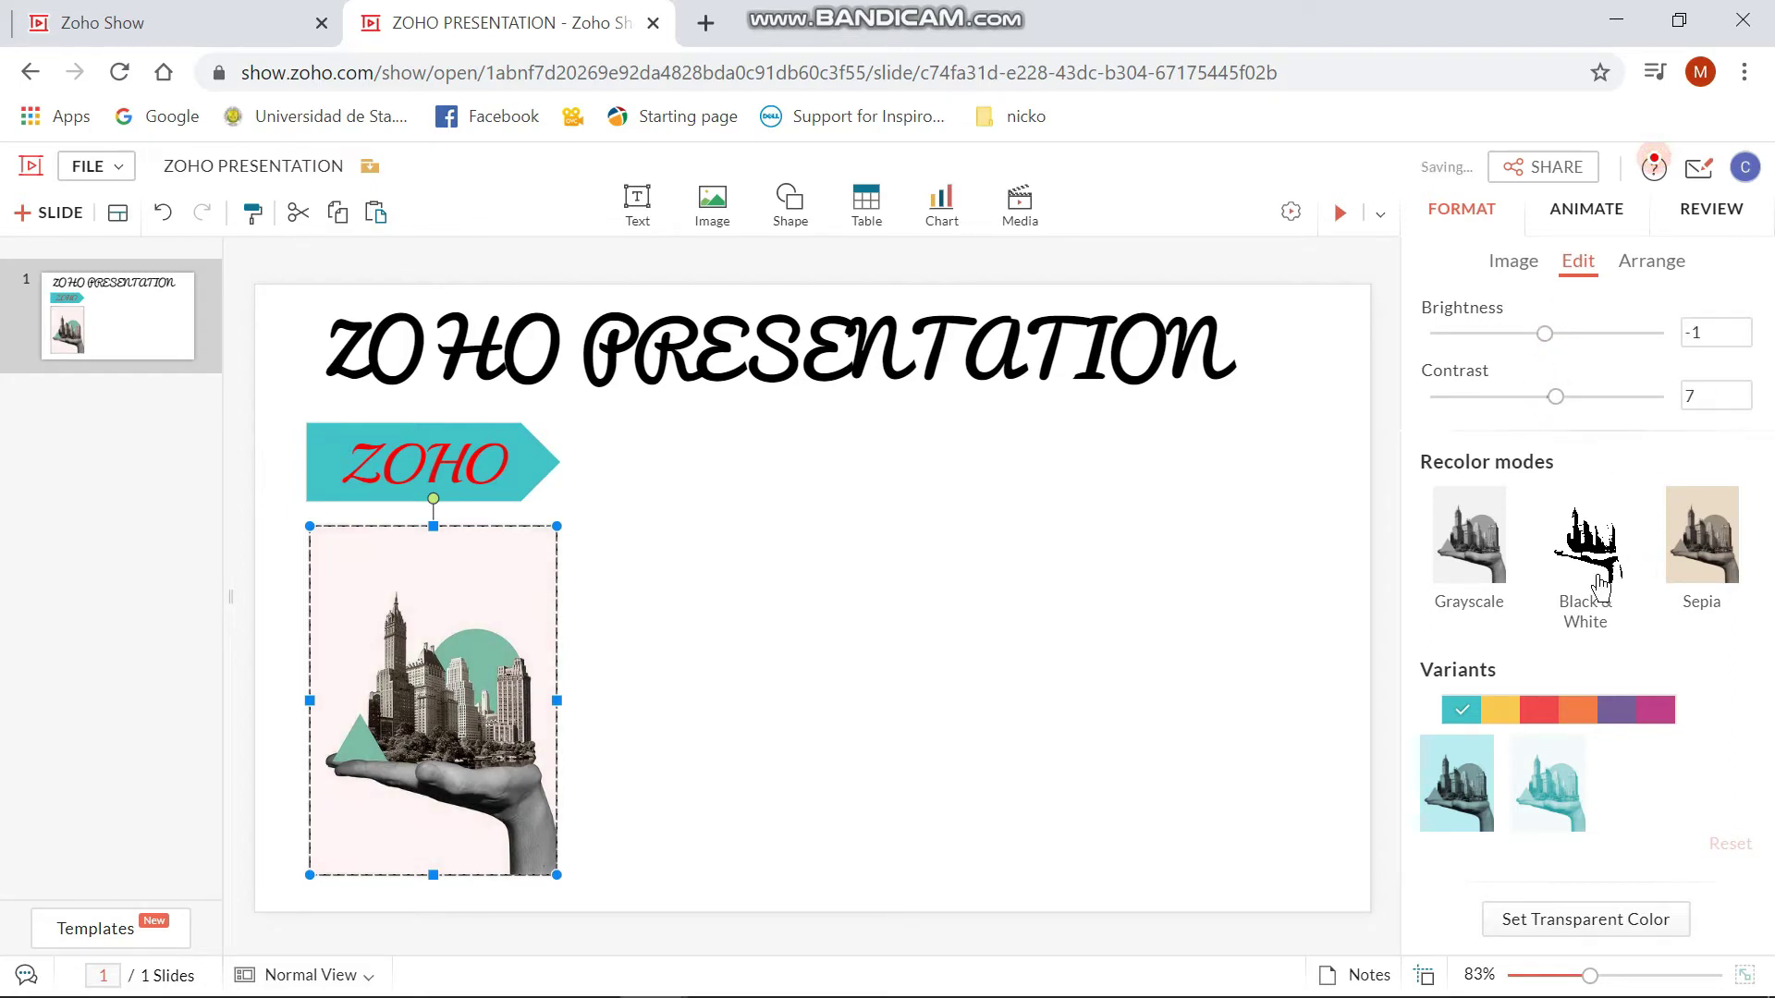
pyautogui.click(1466, 557)
pyautogui.click(1588, 553)
pyautogui.click(1688, 553)
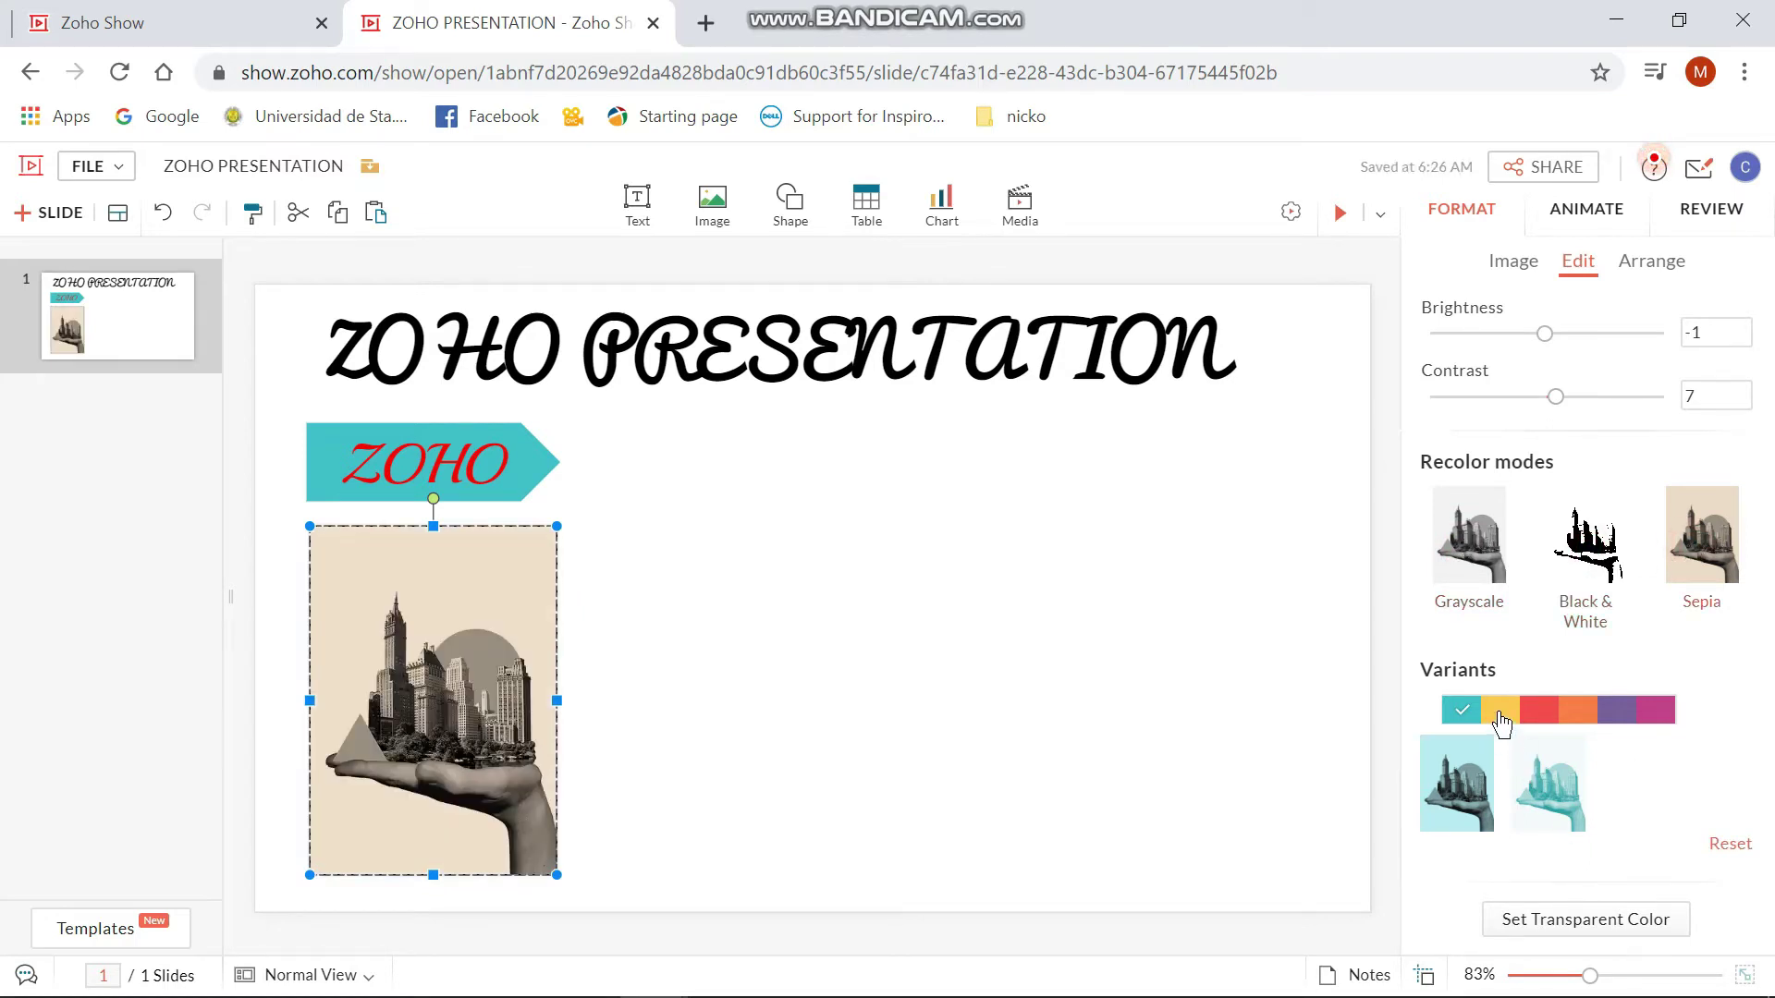
pyautogui.click(1241, 583)
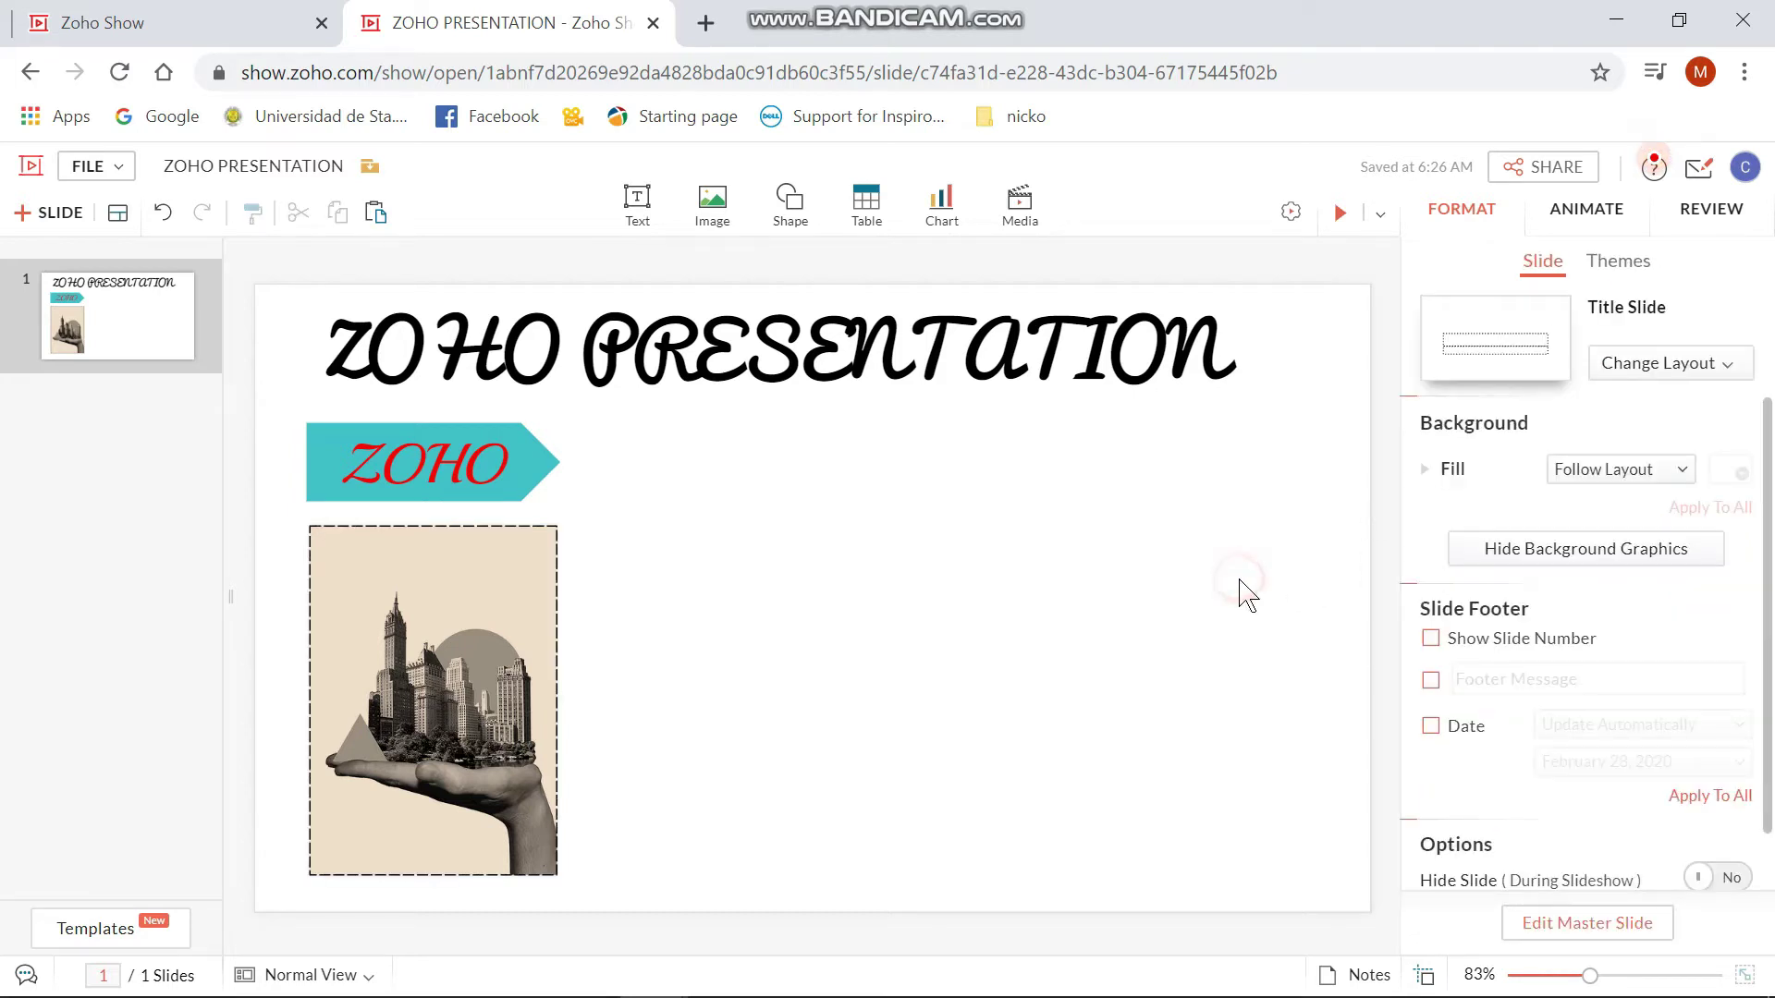
# Insert a right triangle beside the ZOHO label and stretch it wider
pyautogui.click(789, 215)
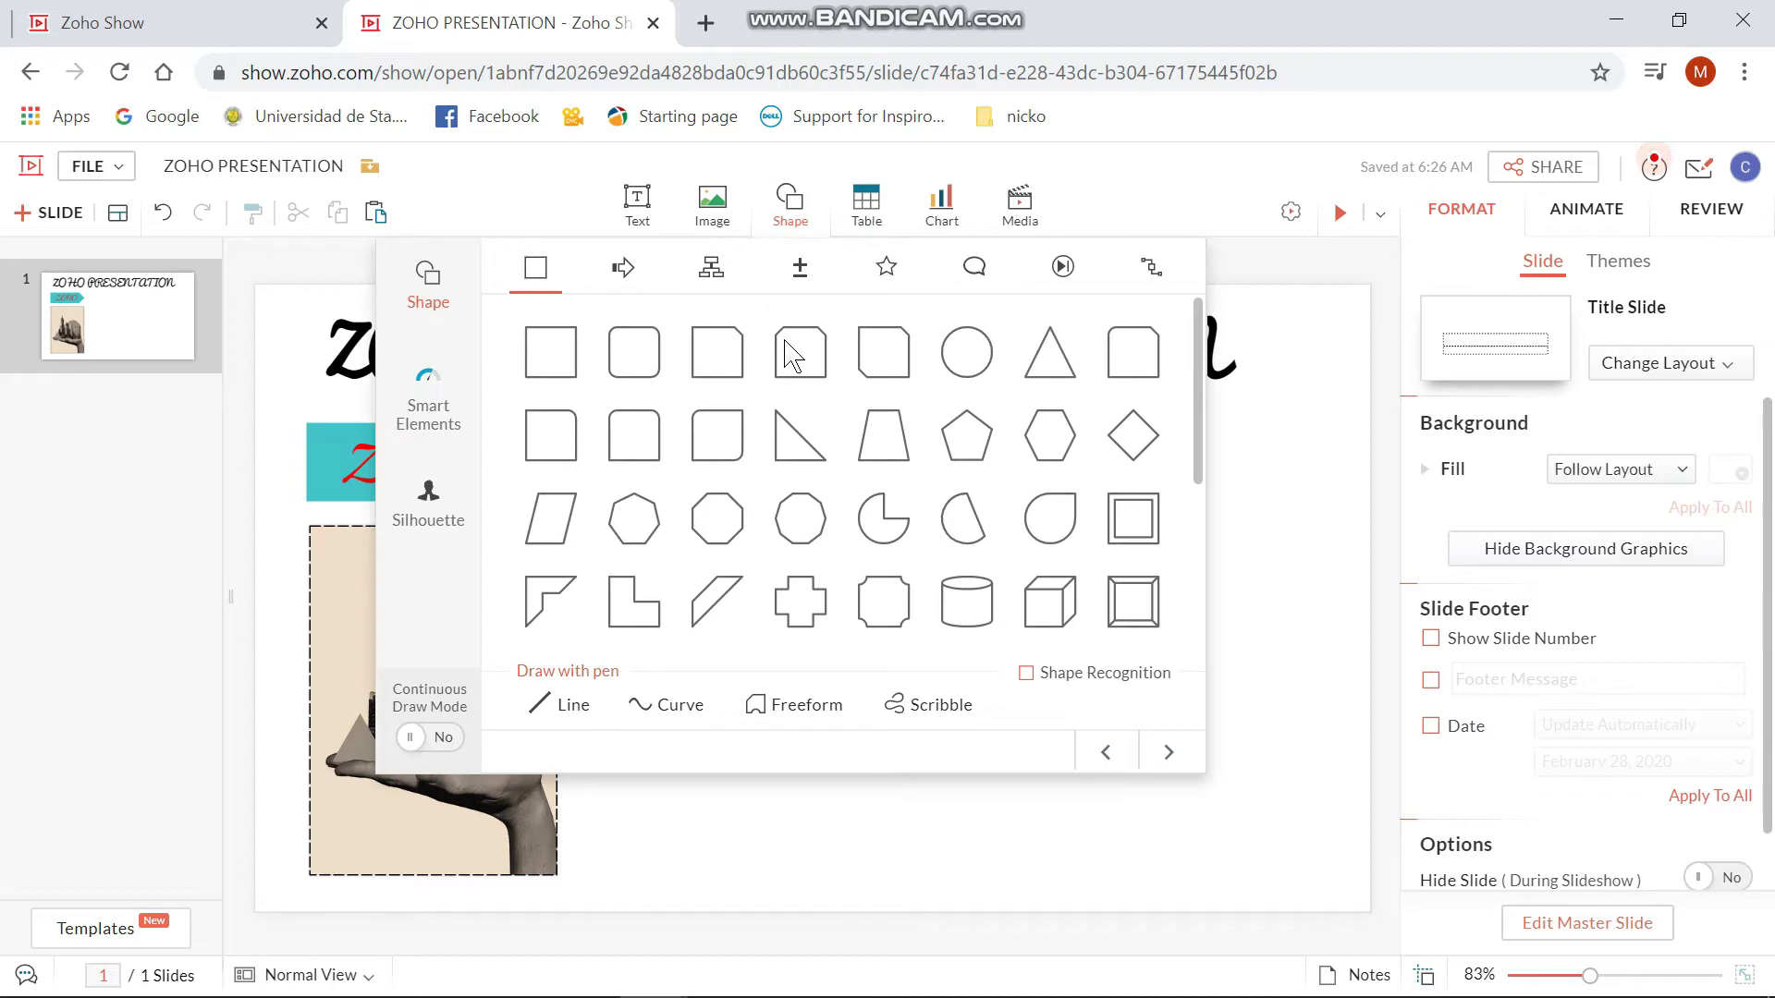
pyautogui.click(783, 439)
pyautogui.moveTo(785, 596); pyautogui.dragTo(673, 476)
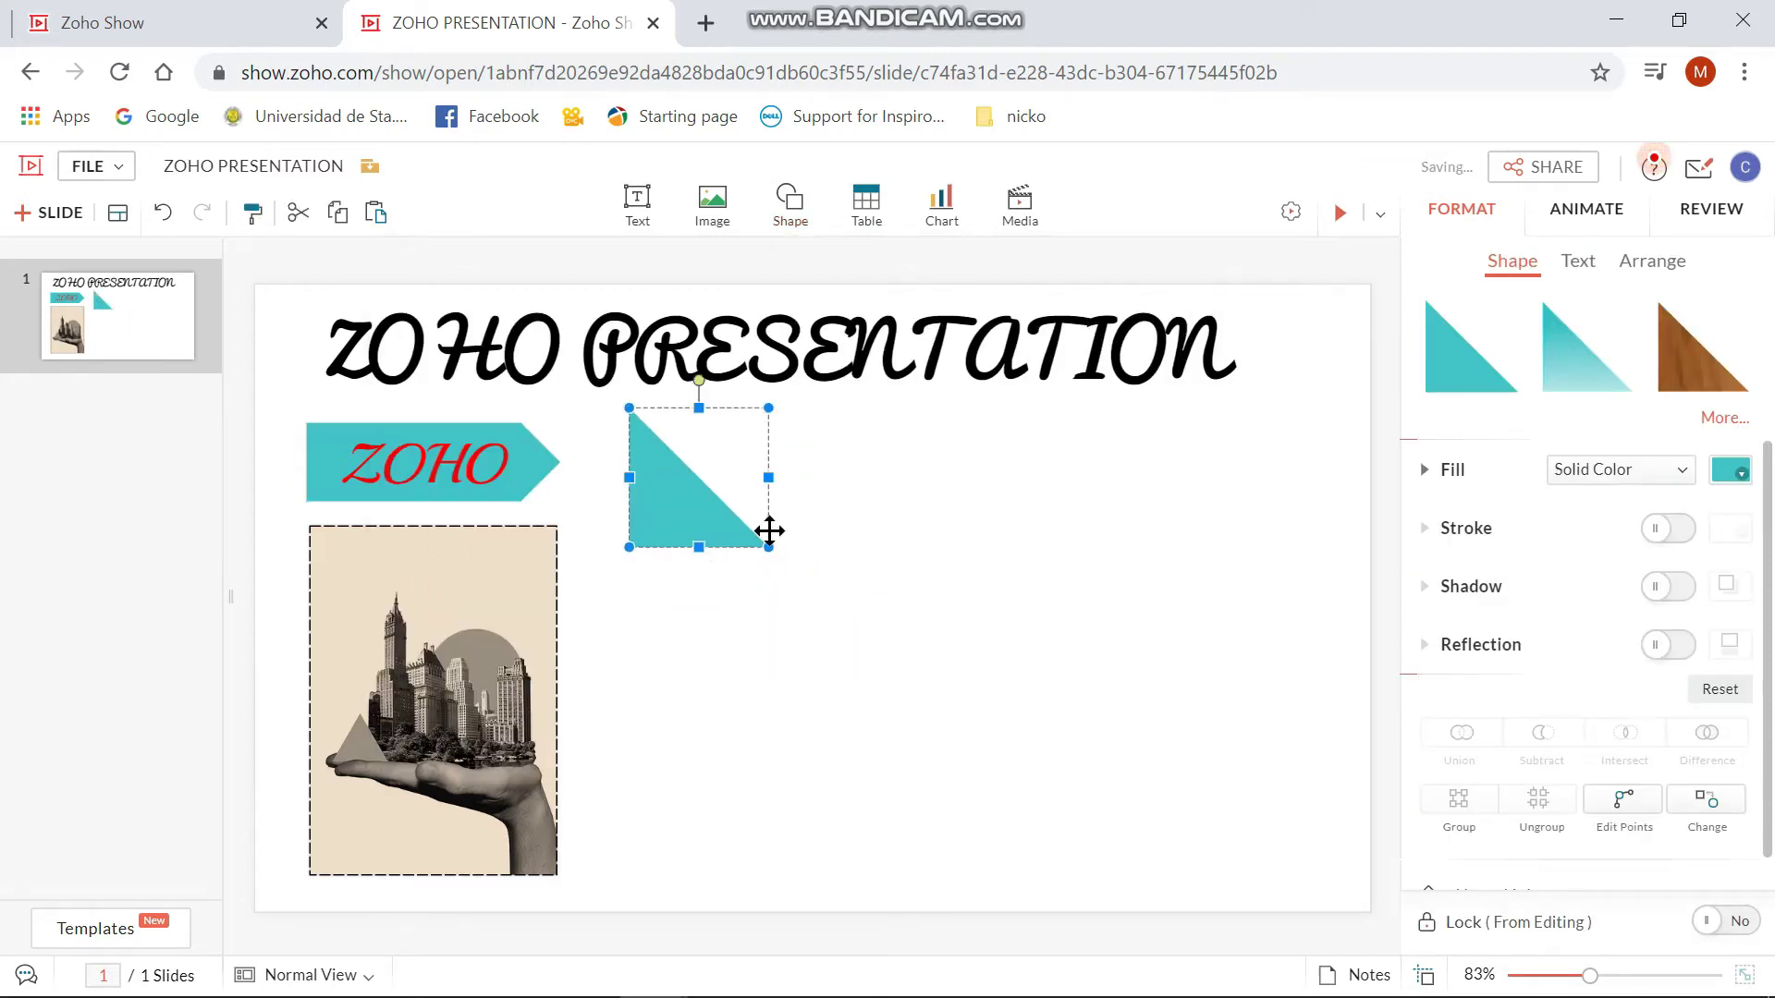
pyautogui.moveTo(768, 547); pyautogui.dragTo(1021, 584)
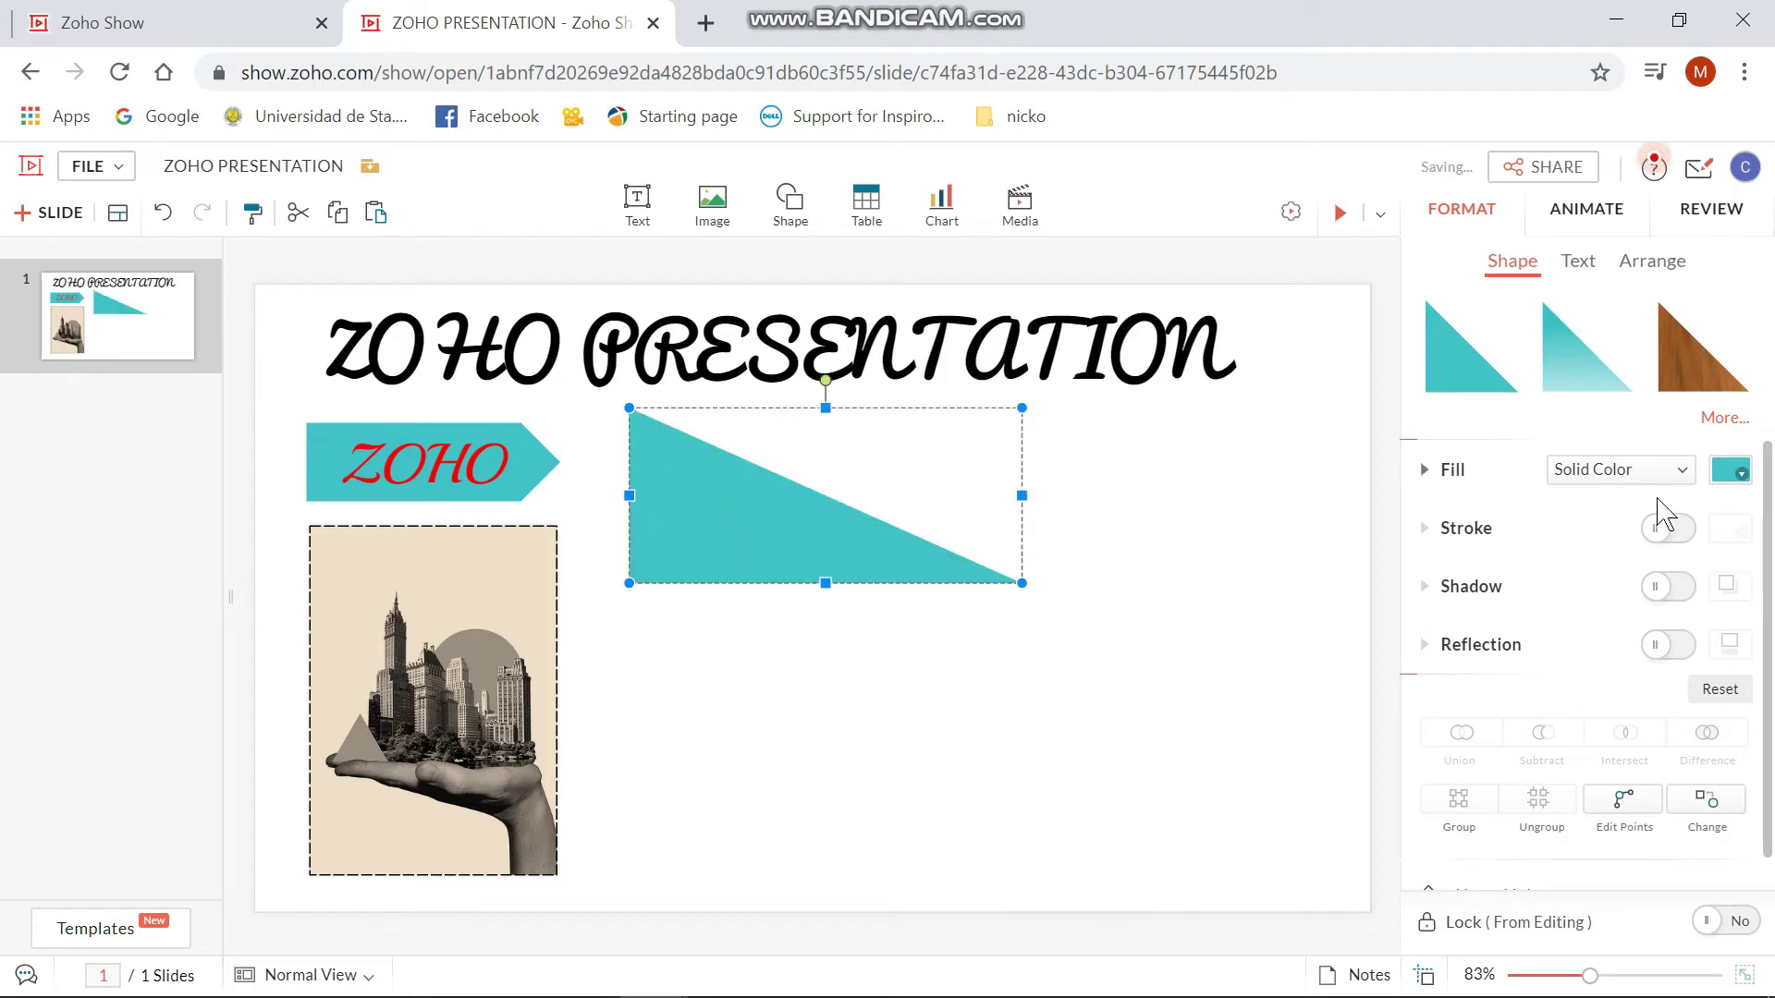
# Apply the solid teal shadowed style preset to the triangle
pyautogui.click(1722, 421)
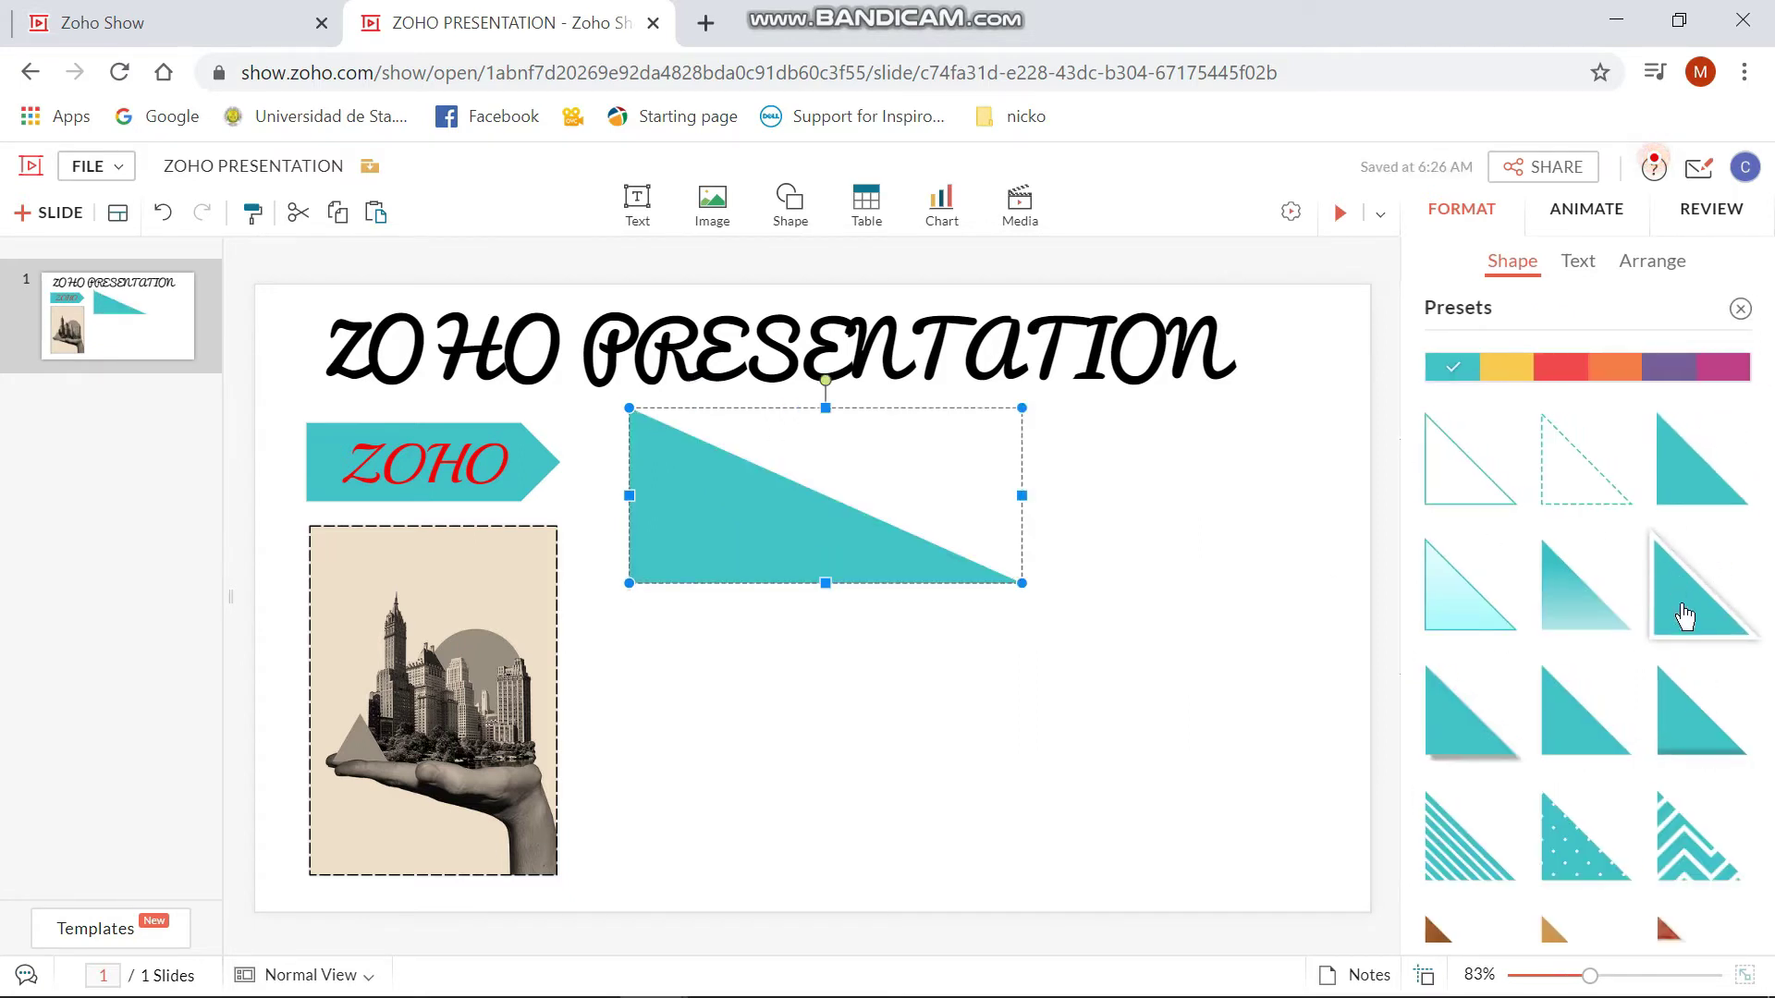
pyautogui.click(1476, 869)
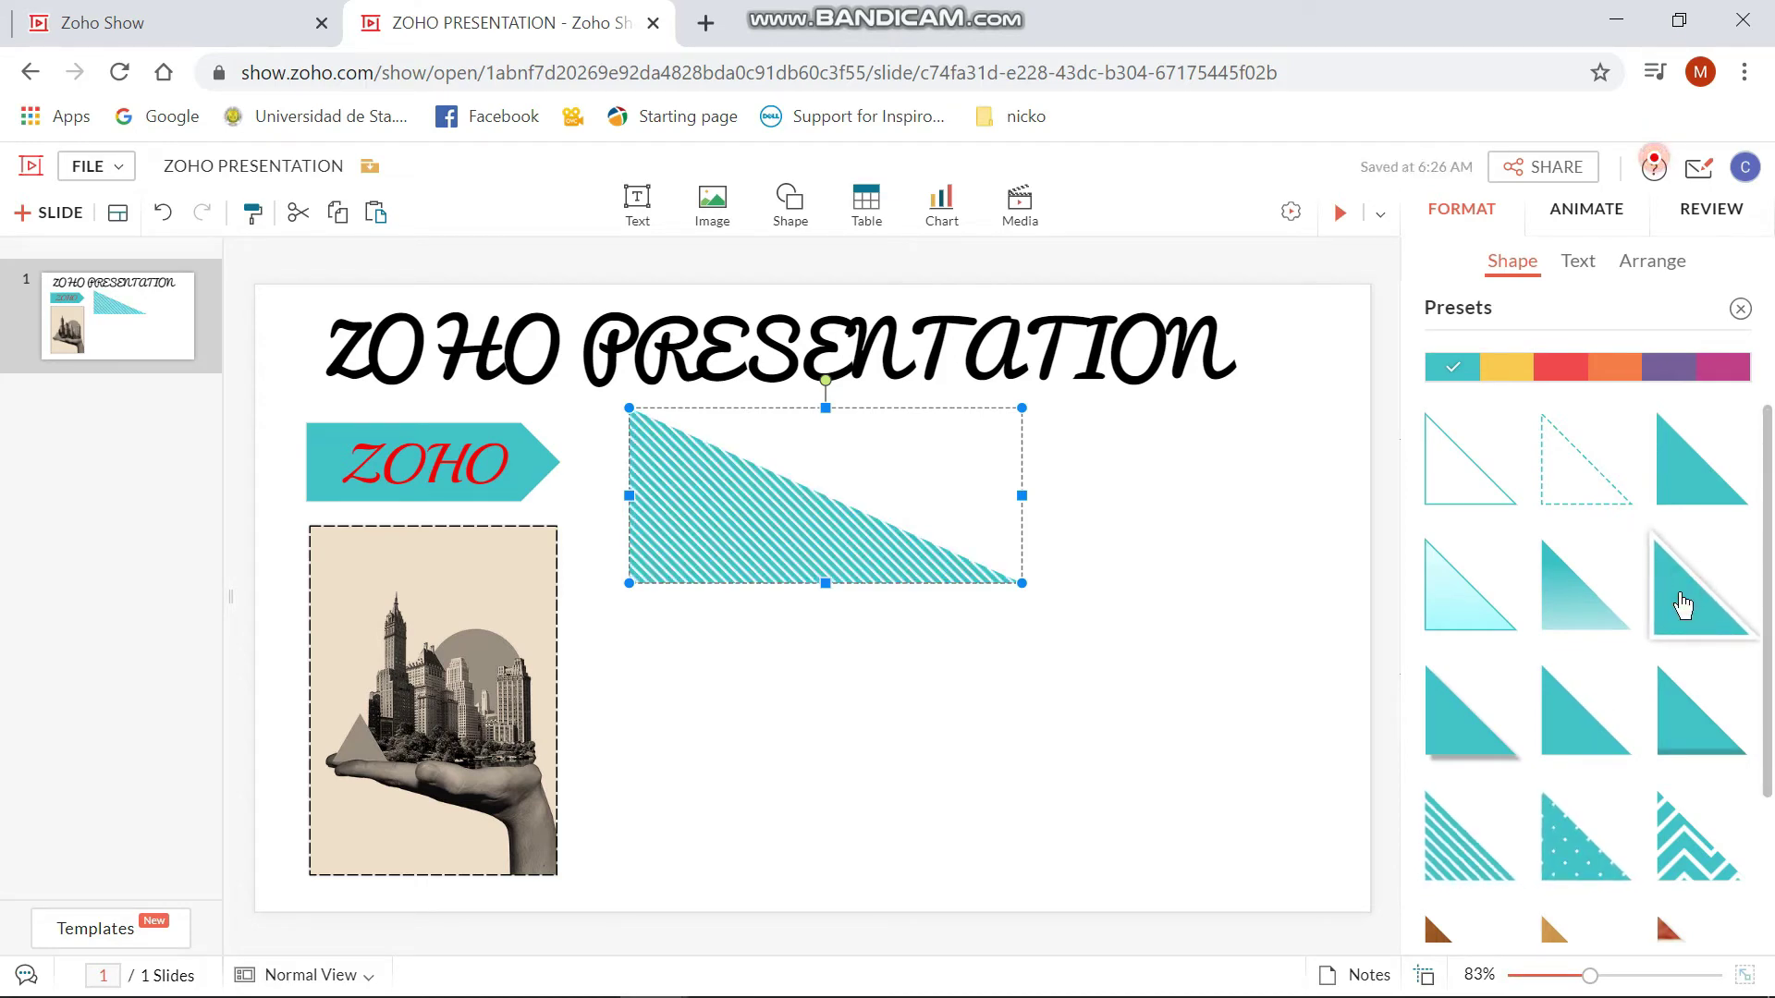
pyautogui.click(1683, 605)
pyautogui.click(1160, 745)
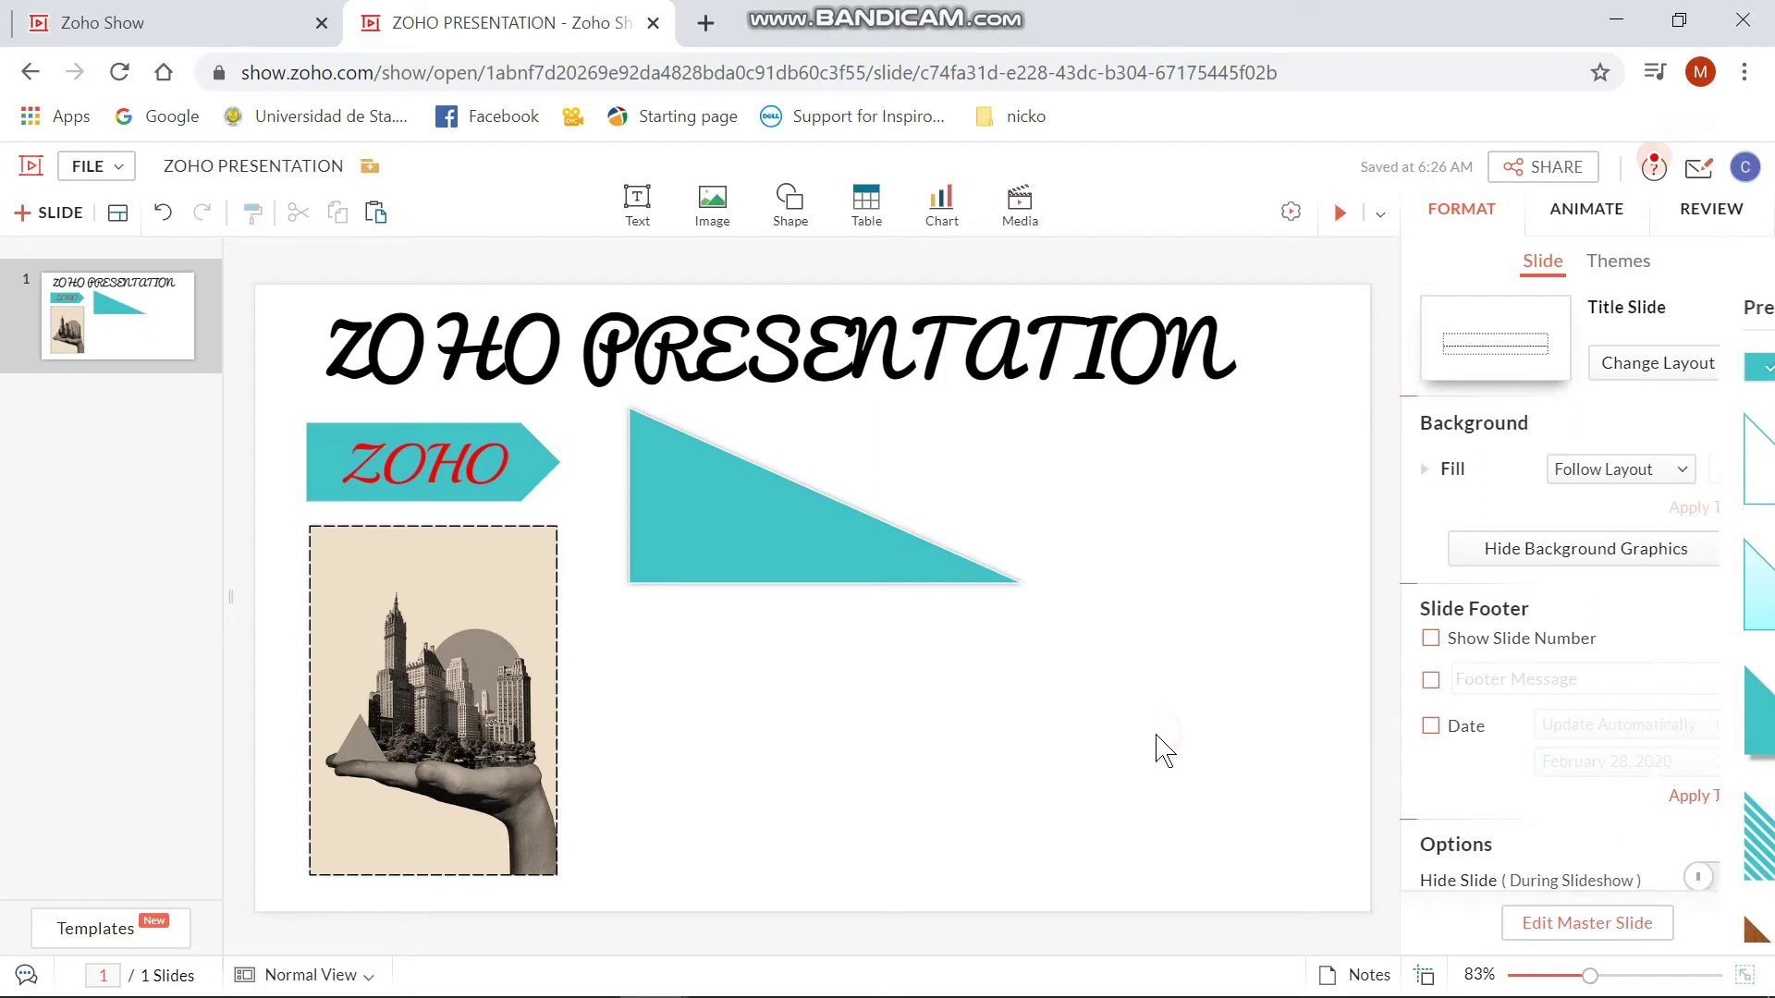
pyautogui.click(785, 558)
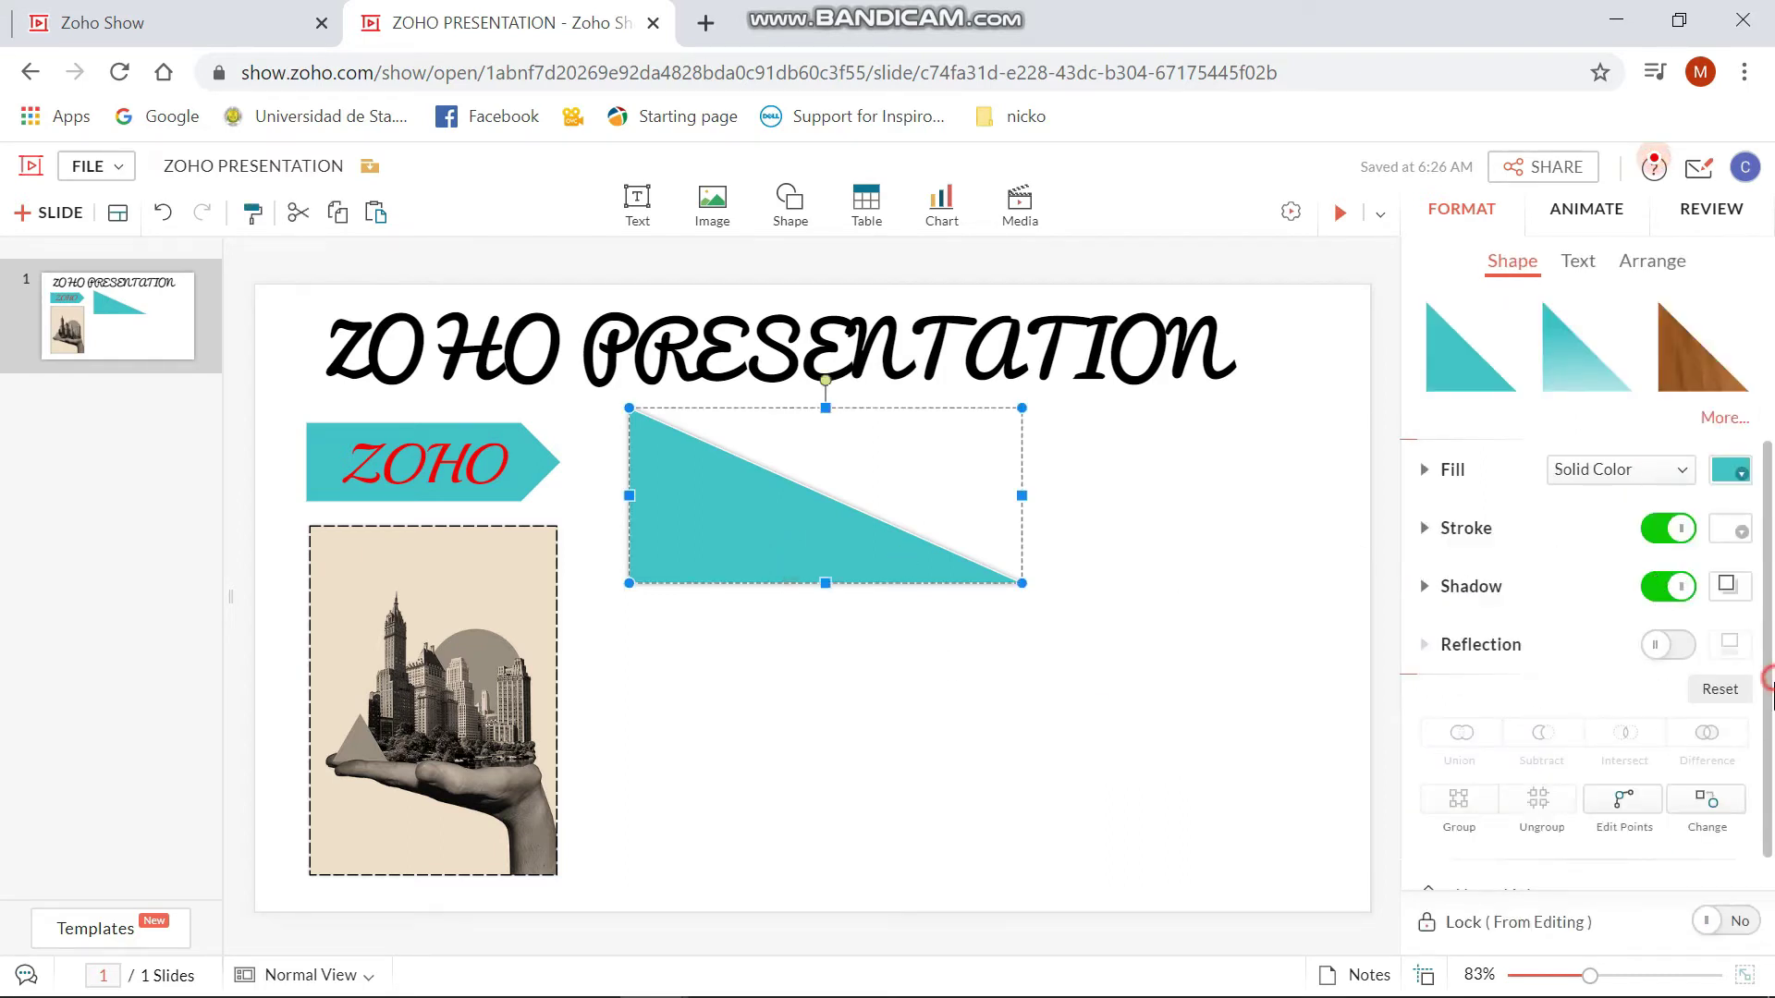
pyautogui.moveTo(1767, 777)
pyautogui.mouseDown()
pyautogui.moveTo(1767, 800)
pyautogui.moveTo(1767, 777)
pyautogui.mouseUp()
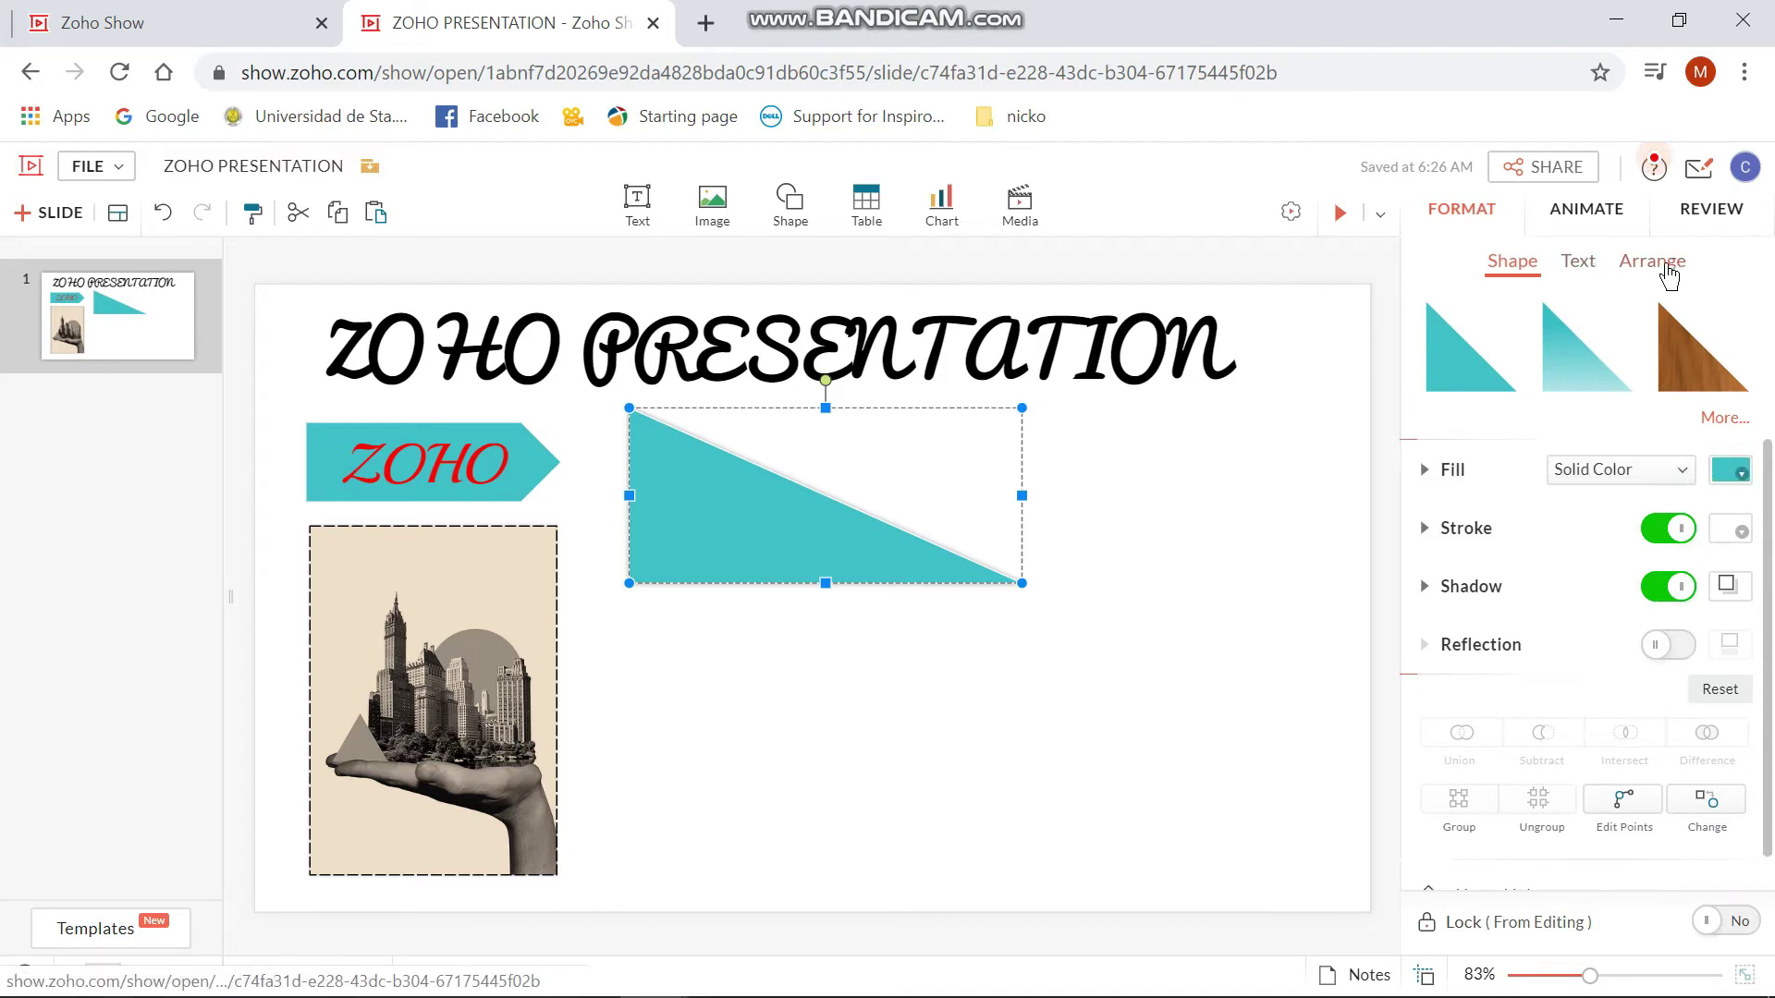
# Distribute the triangle horizontally and vertically, then move it up beside the ZOHO label
pyautogui.click(1660, 264)
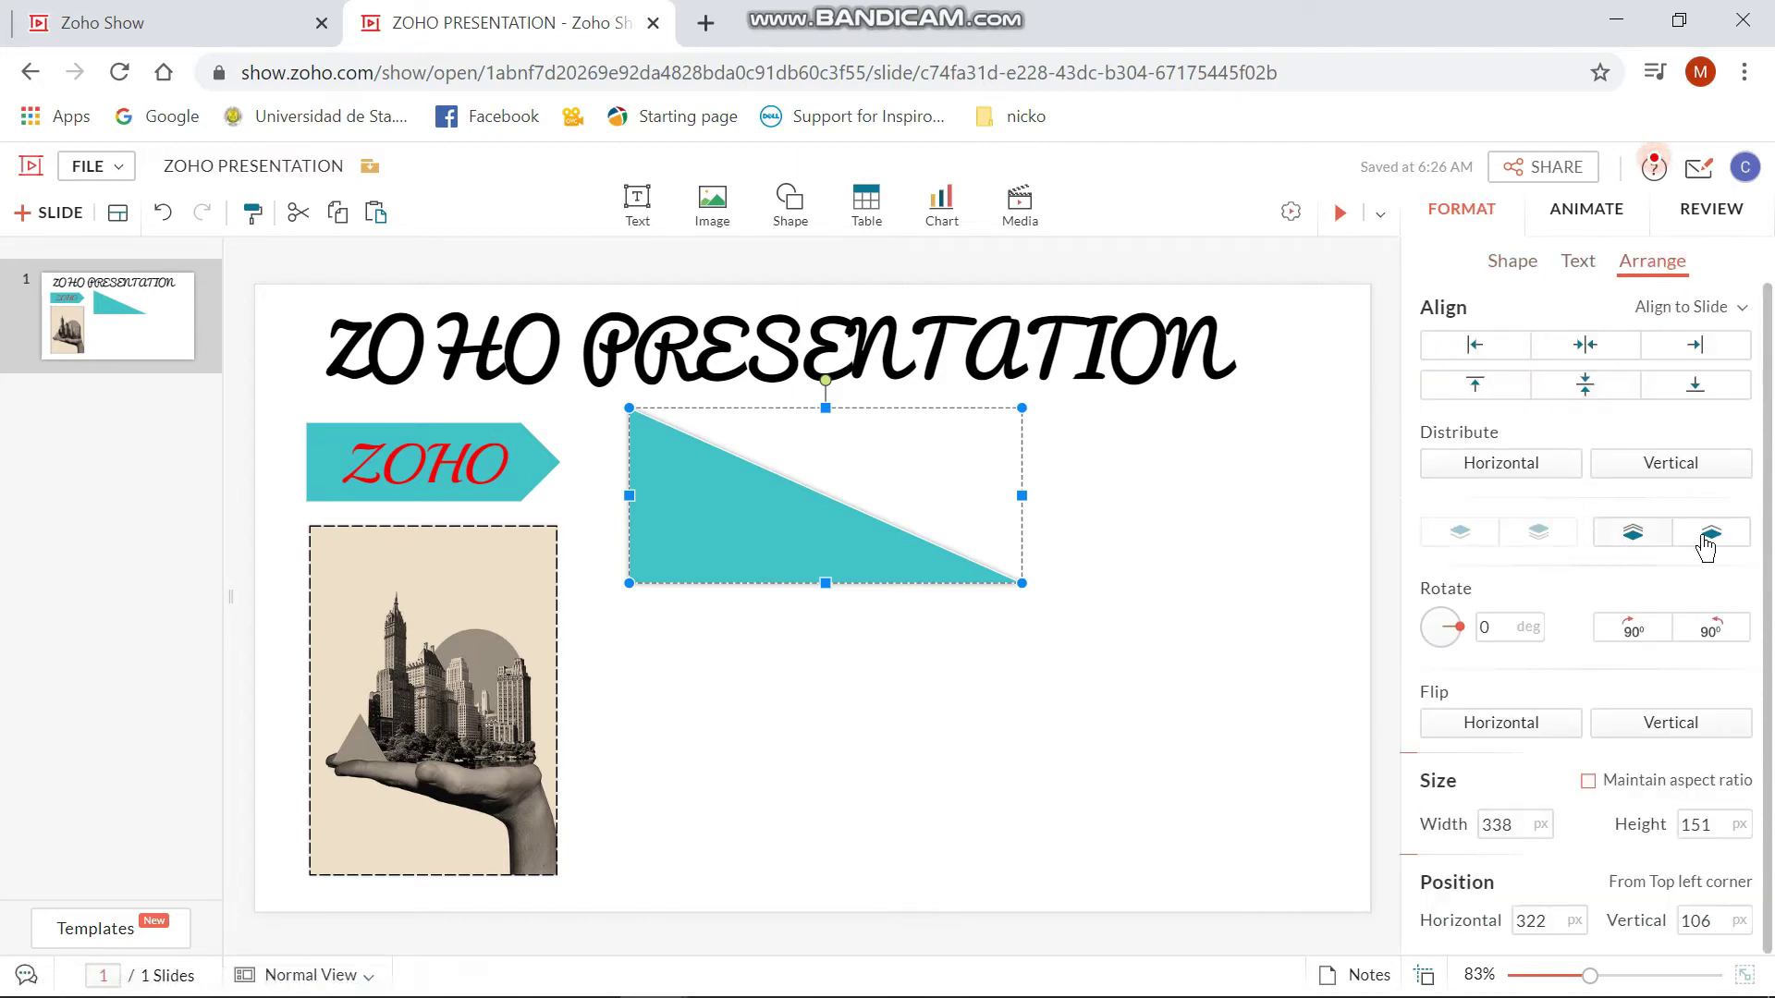
pyautogui.click(1550, 471)
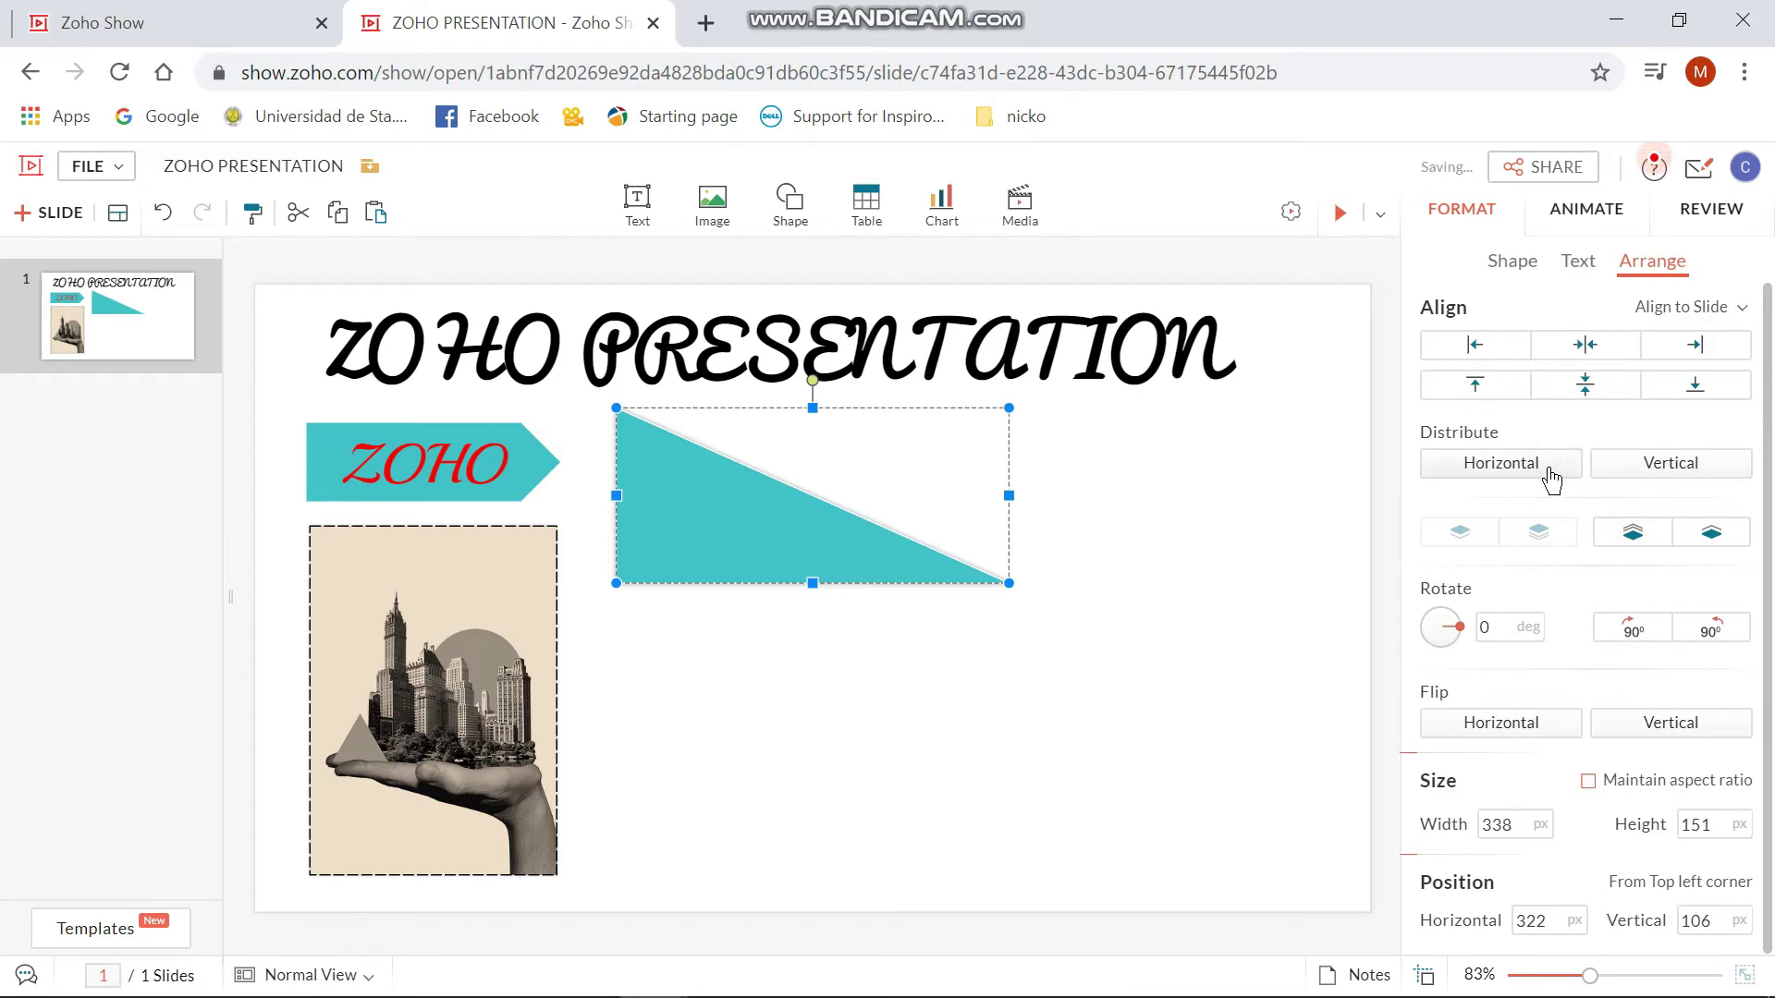
pyautogui.click(1609, 464)
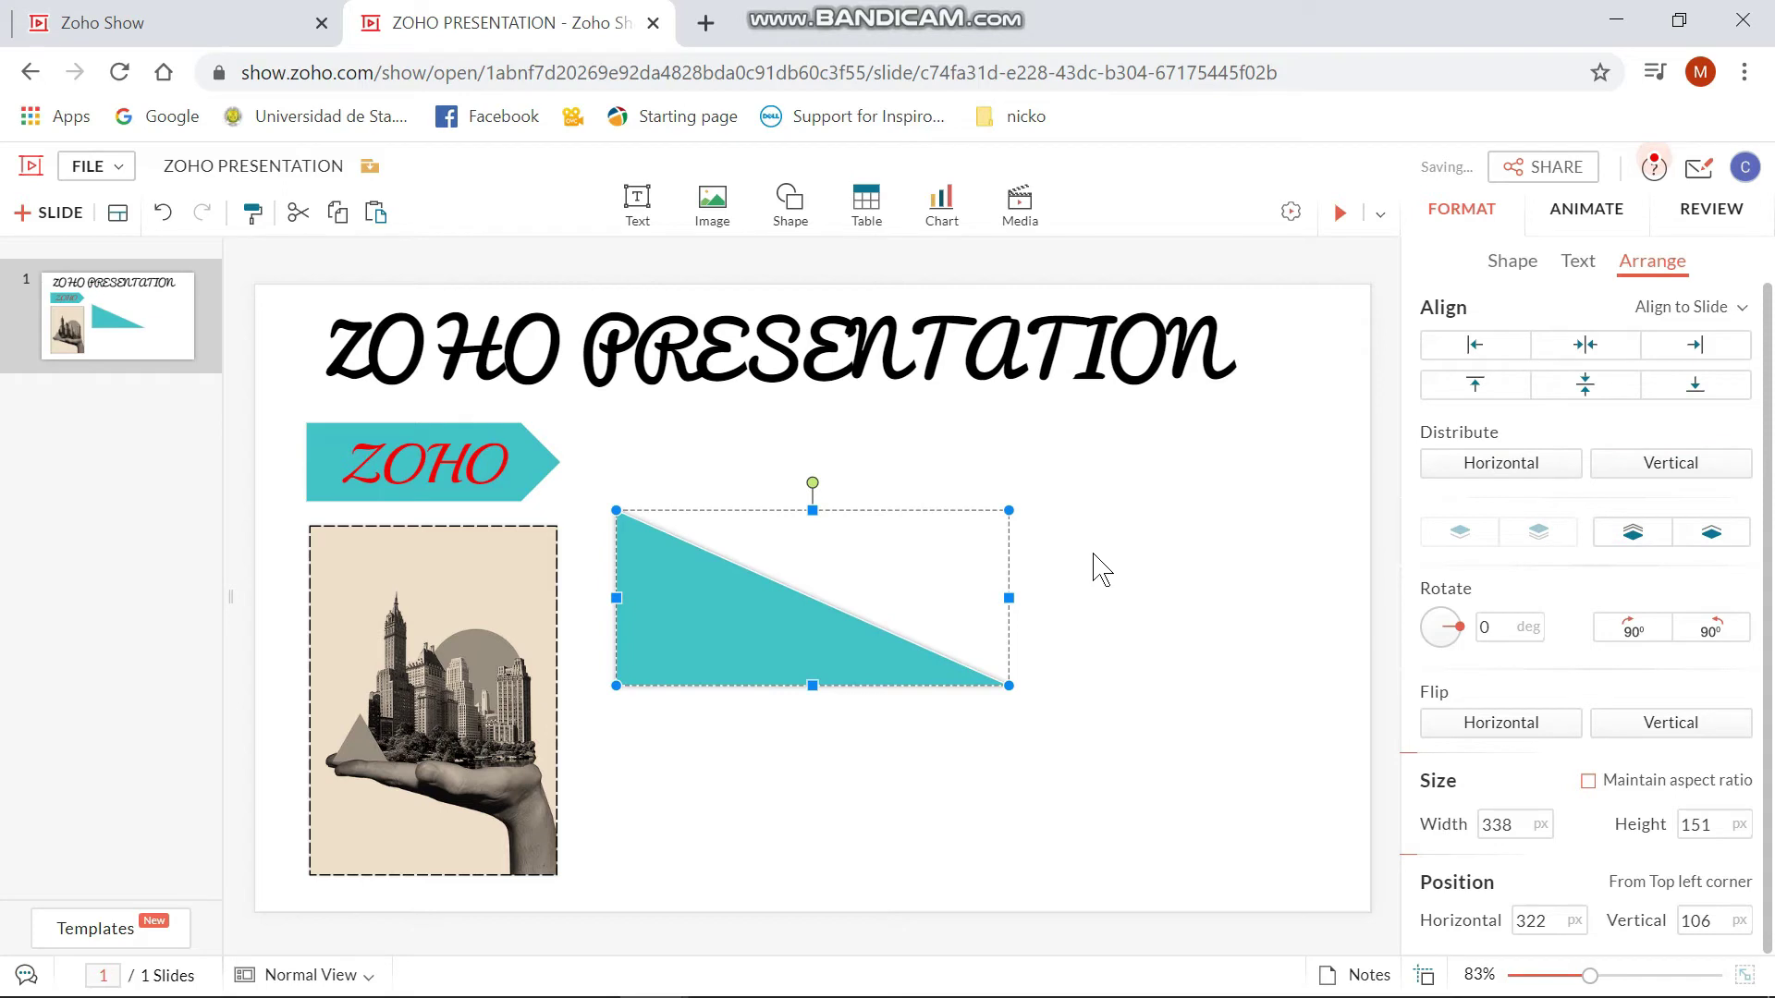
pyautogui.moveTo(826, 631); pyautogui.dragTo(814, 549)
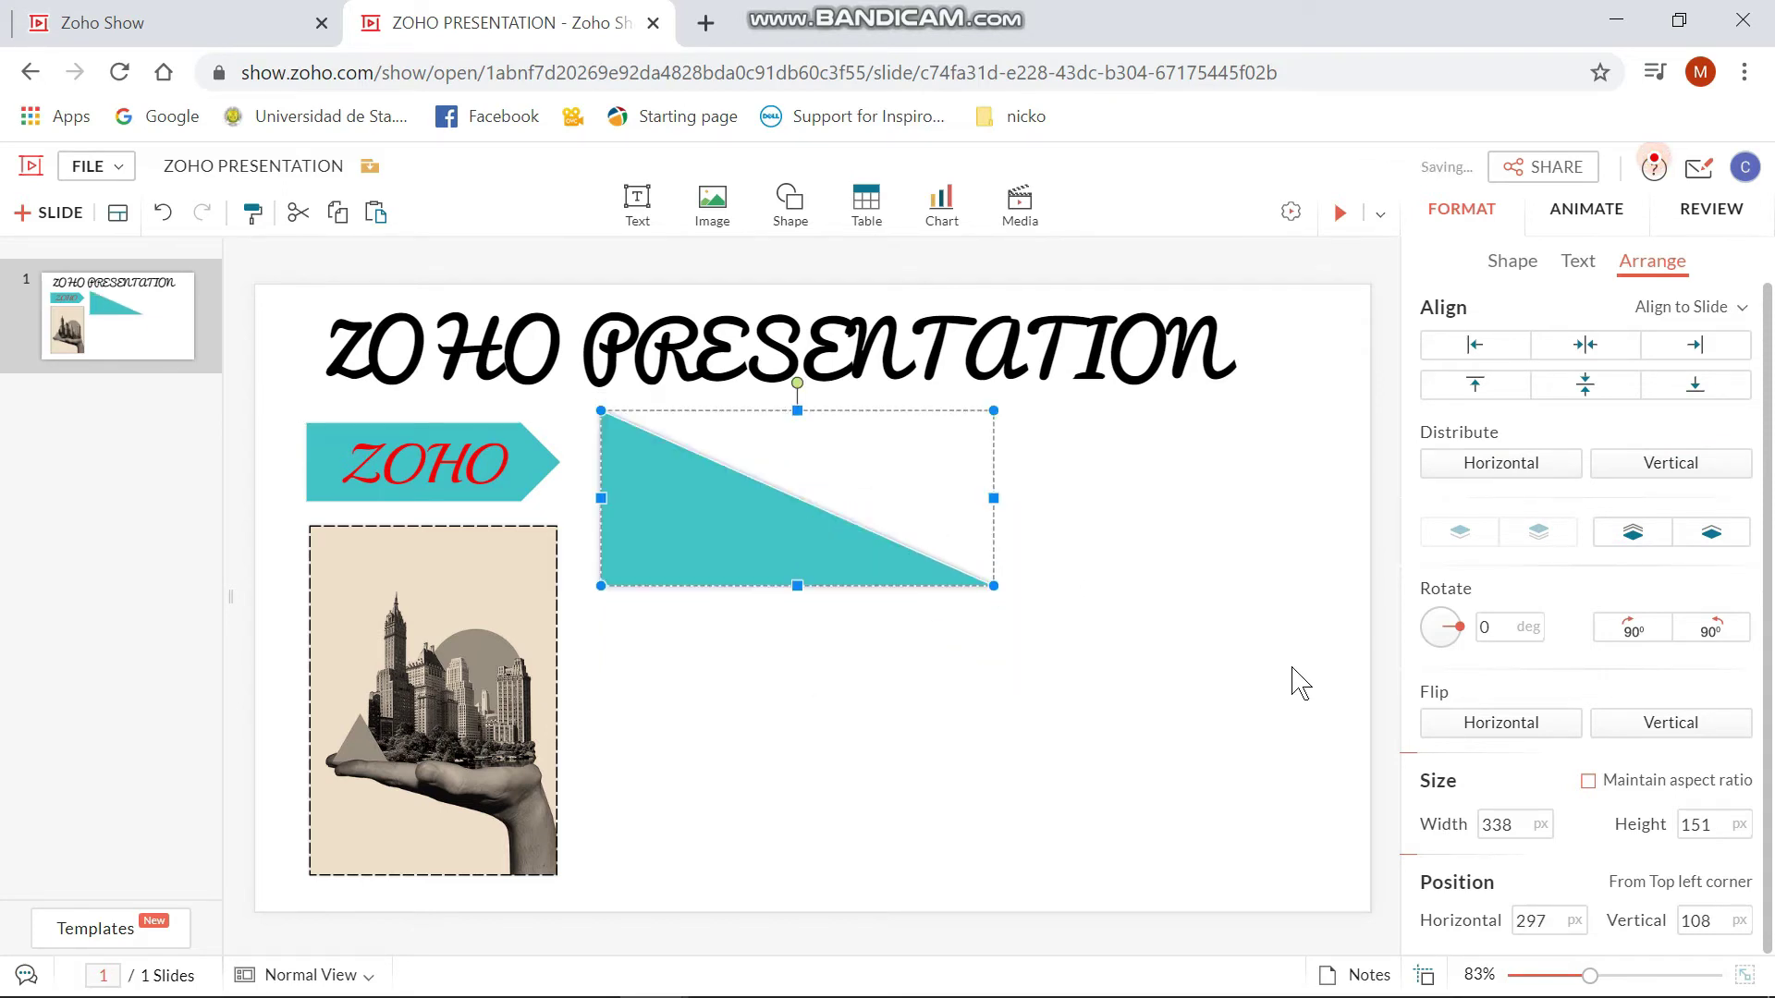
# Rotate the triangle upside down to exactly 180 degrees
pyautogui.moveTo(1453, 638); pyautogui.dragTo(1391, 624)
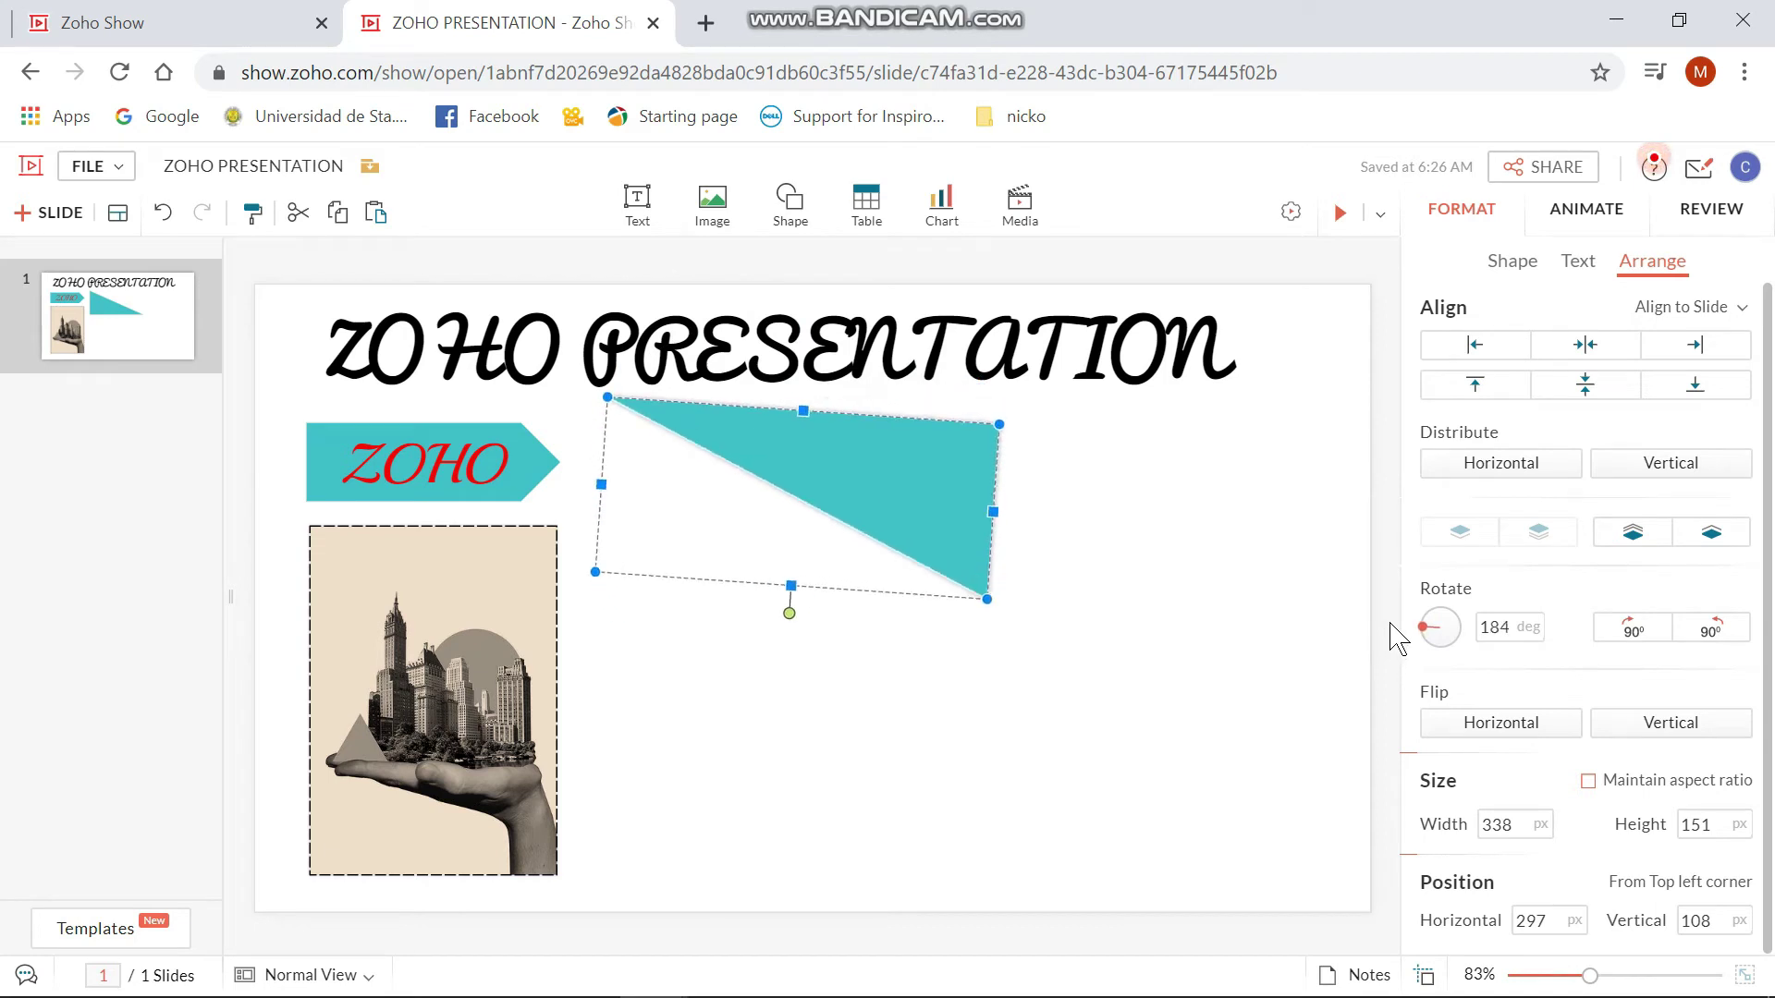
pyautogui.click(1705, 630)
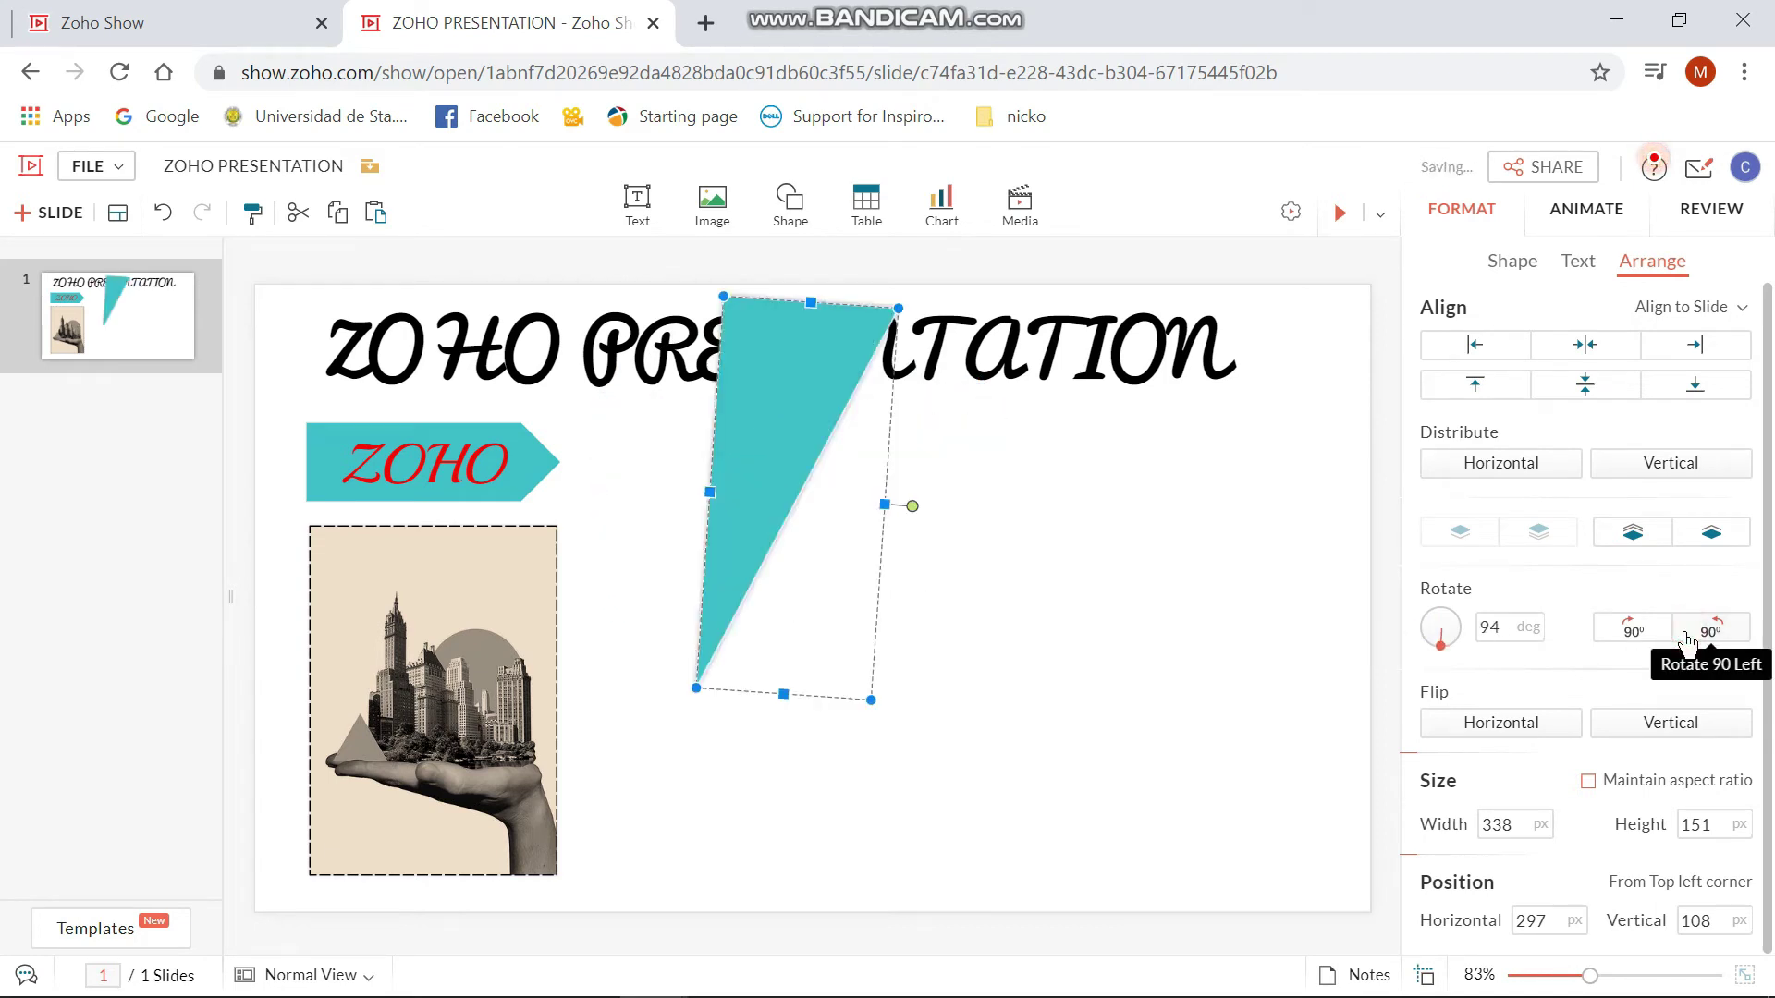
pyautogui.click(1645, 636)
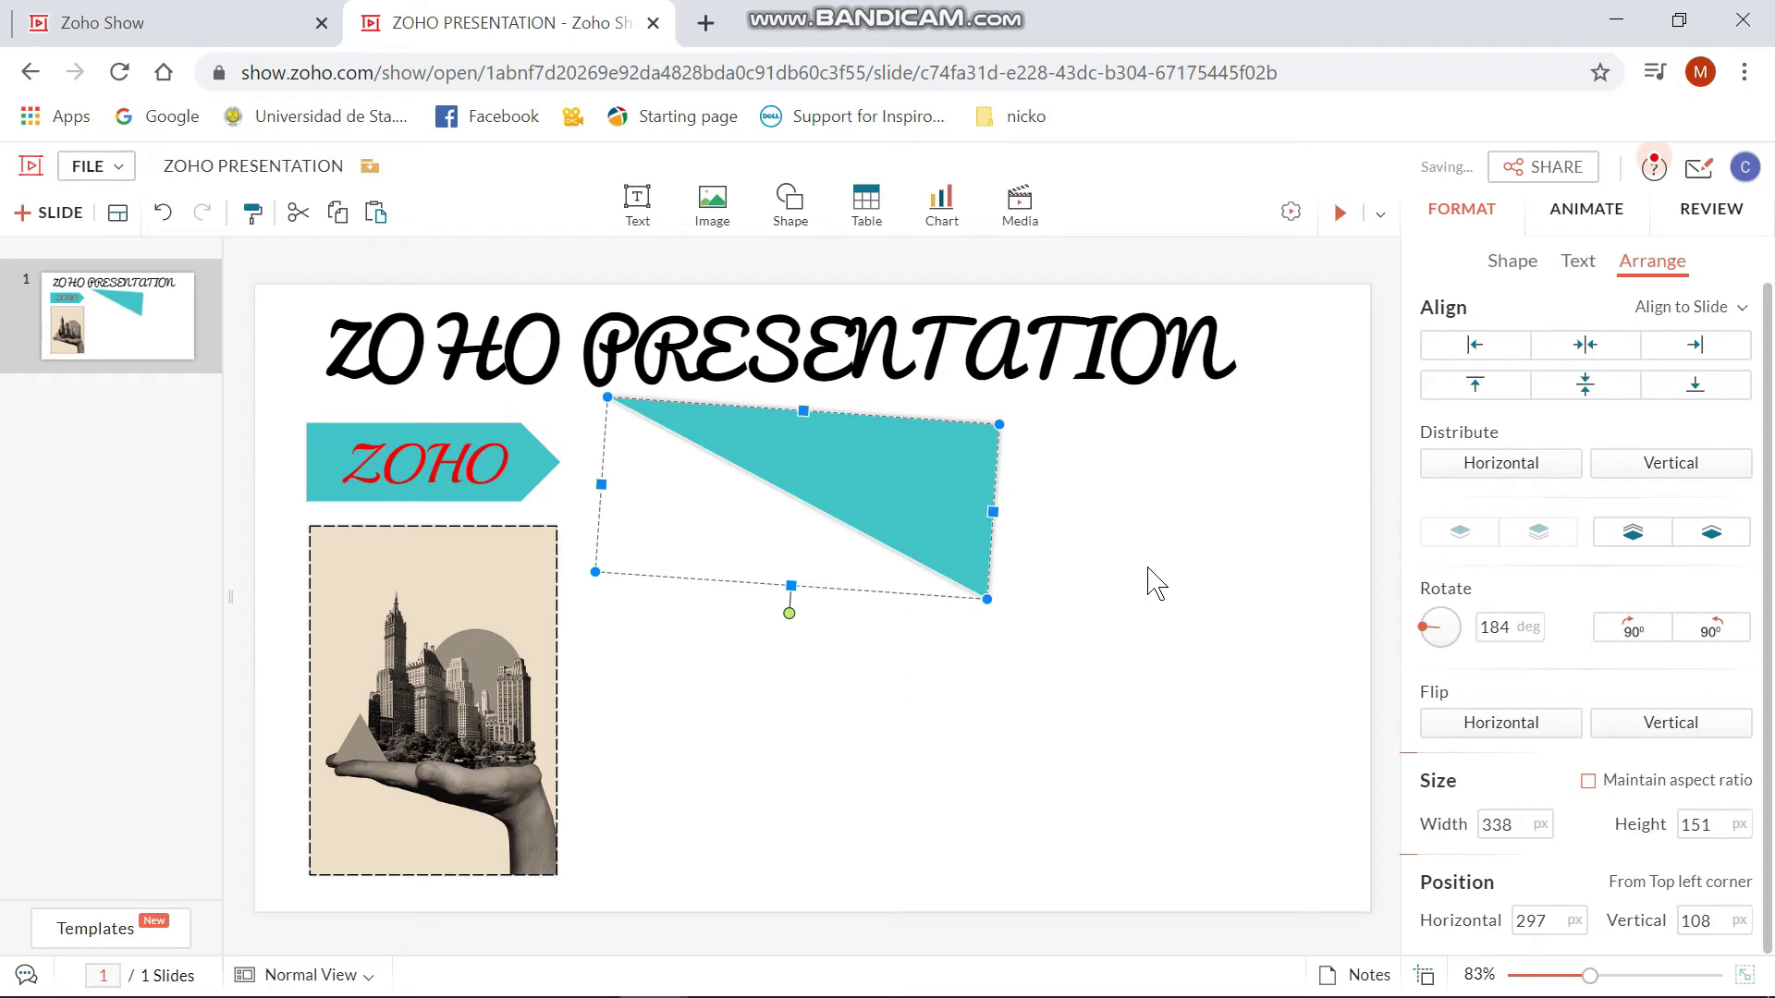
pyautogui.moveTo(782, 613); pyautogui.dragTo(792, 614)
pyautogui.click(1003, 735)
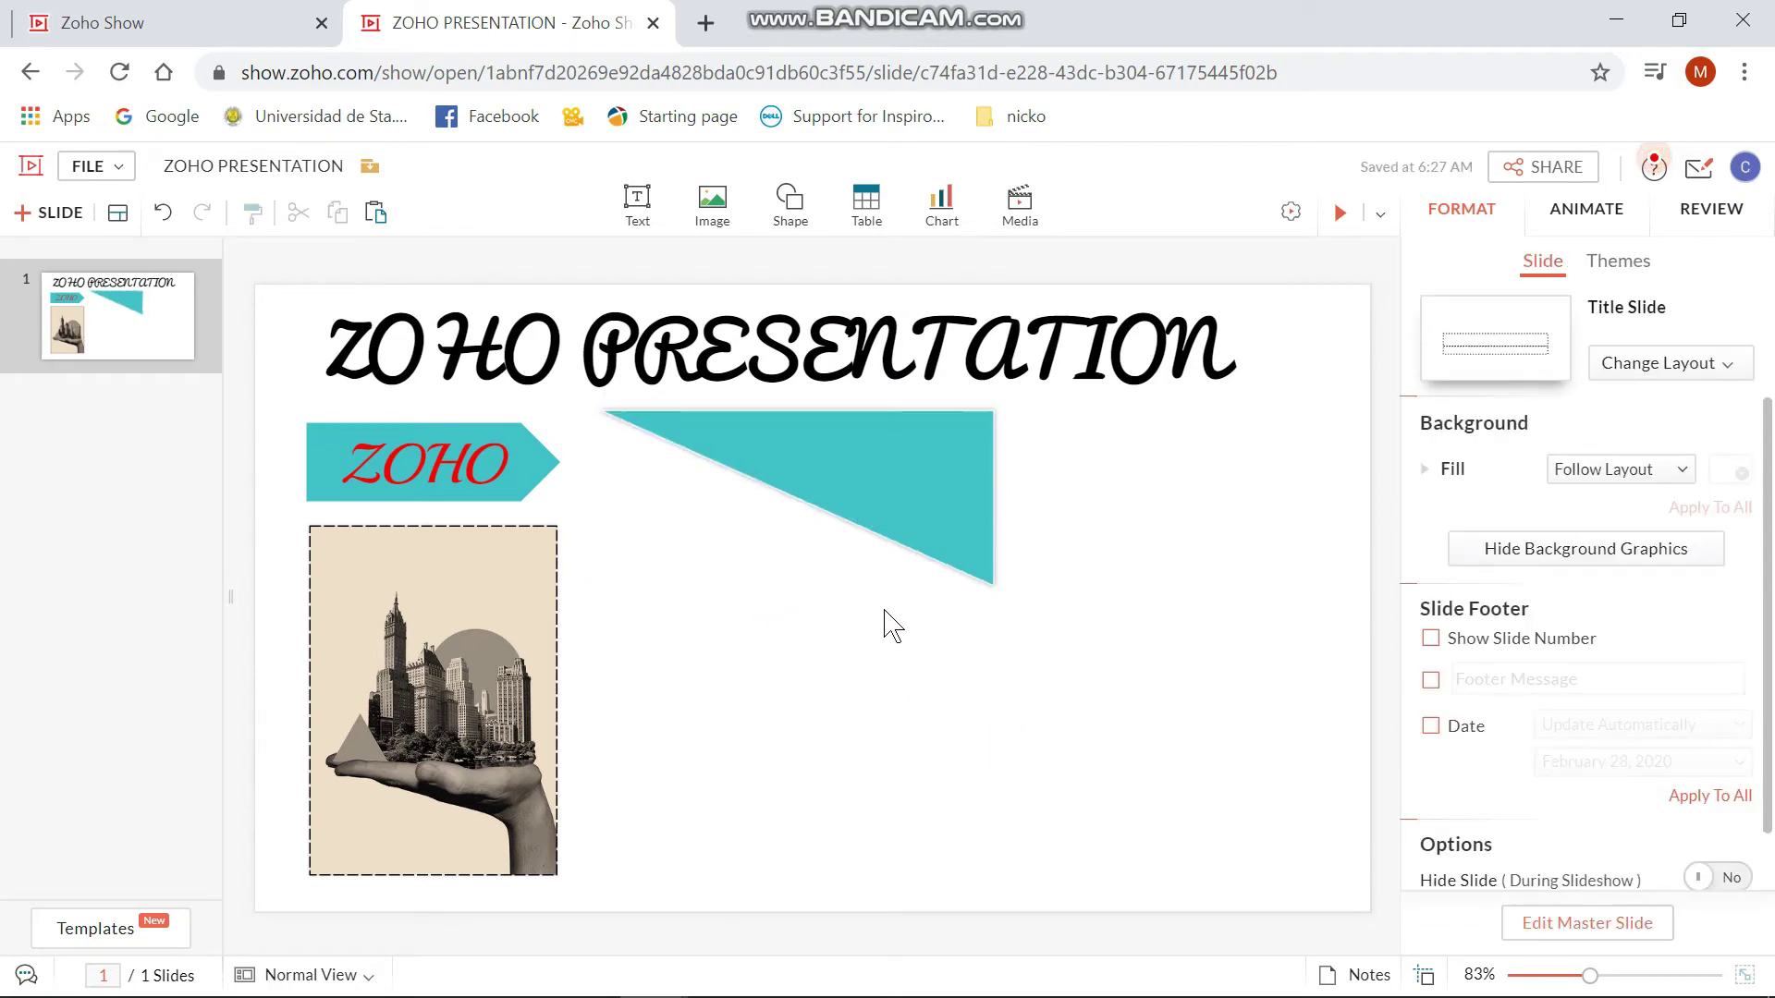
pyautogui.click(885, 475)
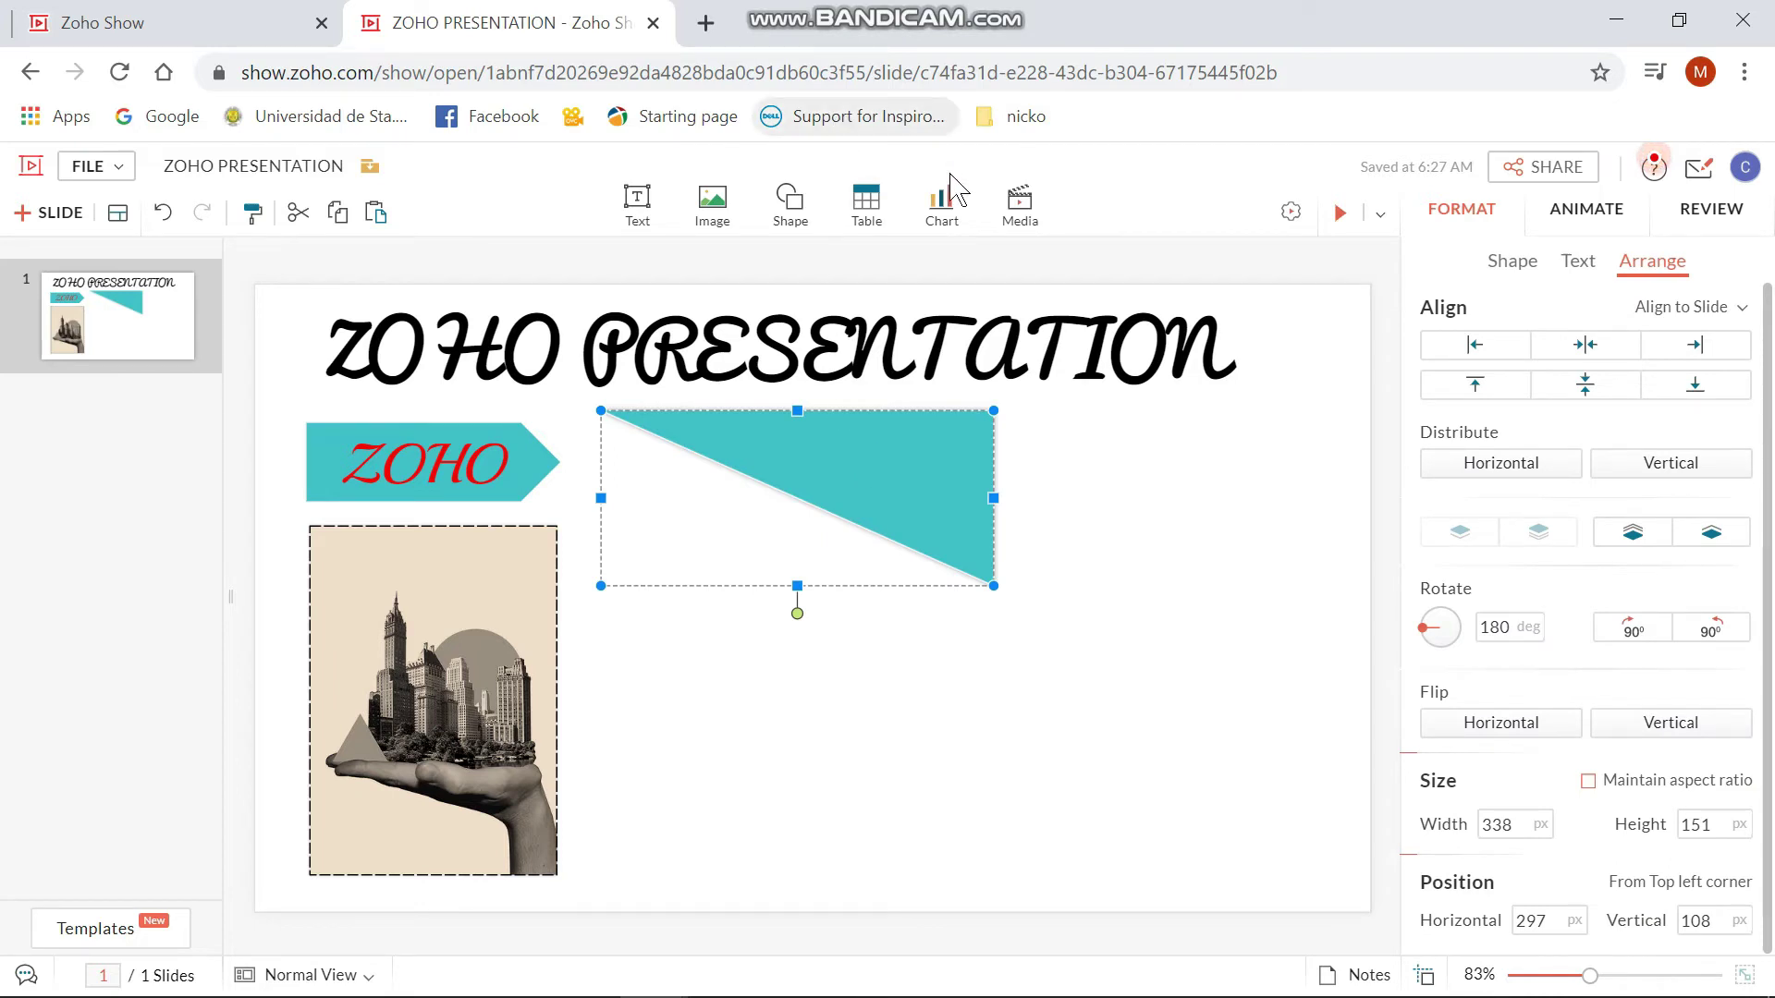
pyautogui.click(874, 198)
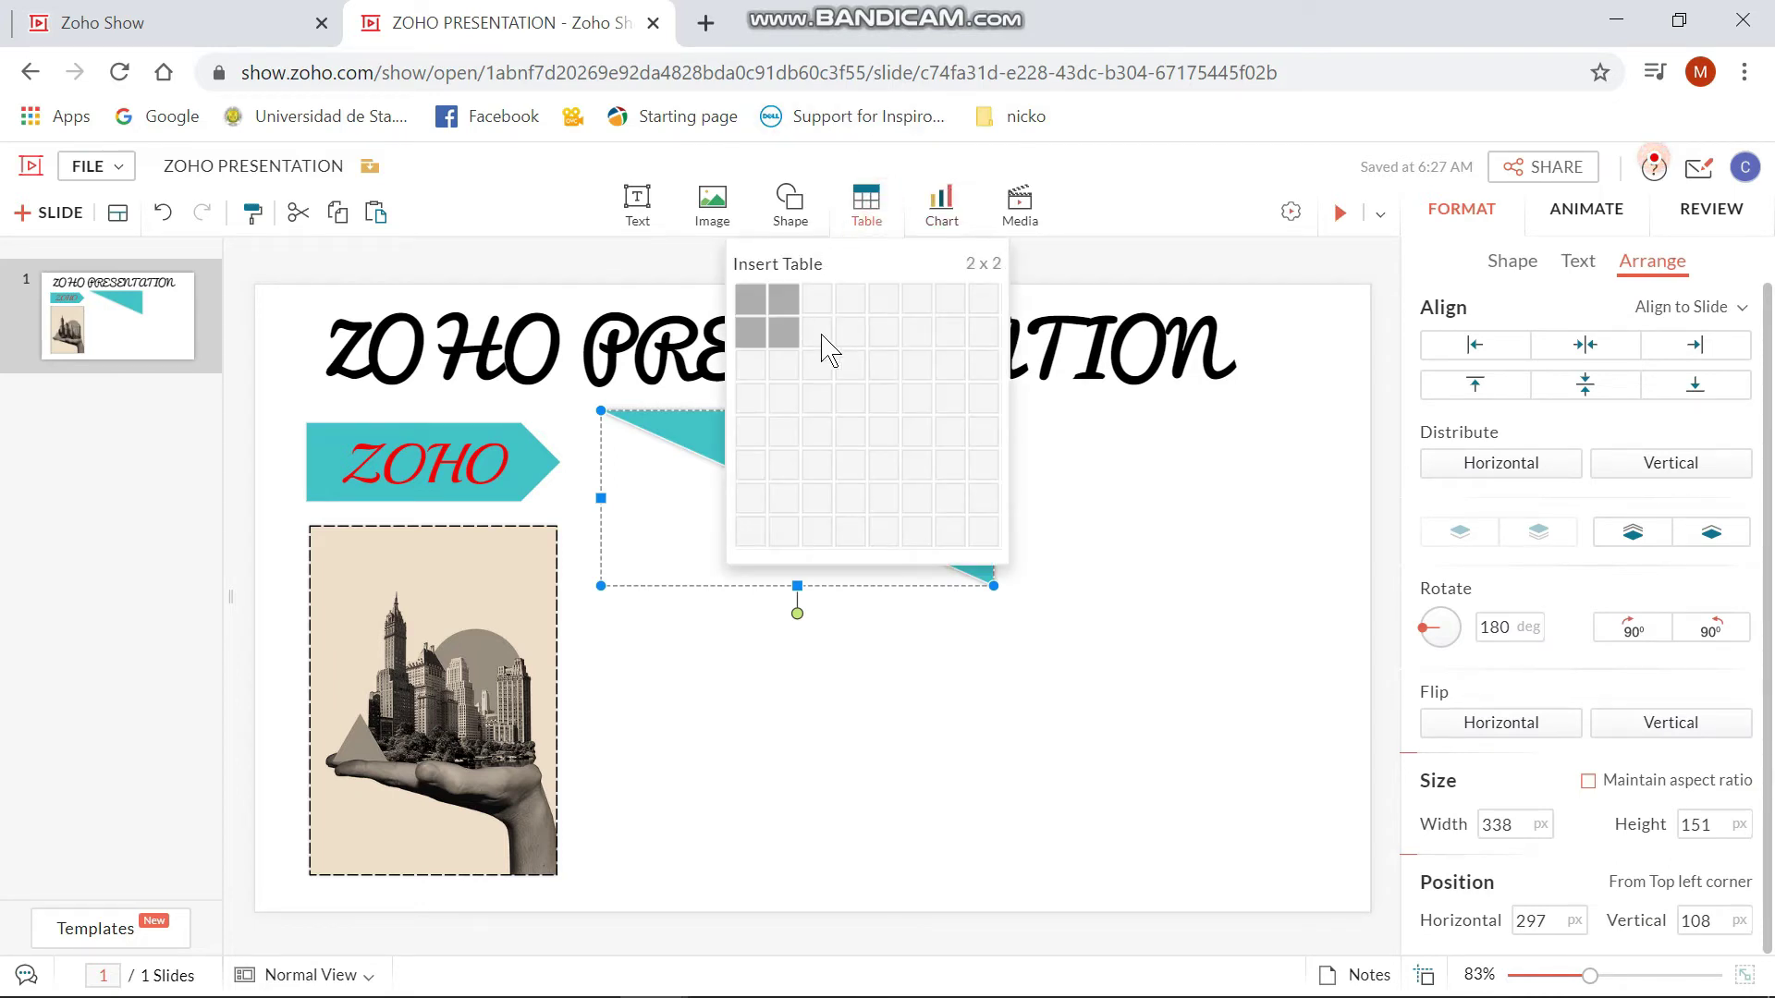
# Insert a 3×3 table, shrink it to fit below the triangle, and apply a light teal preset
pyautogui.click(818, 365)
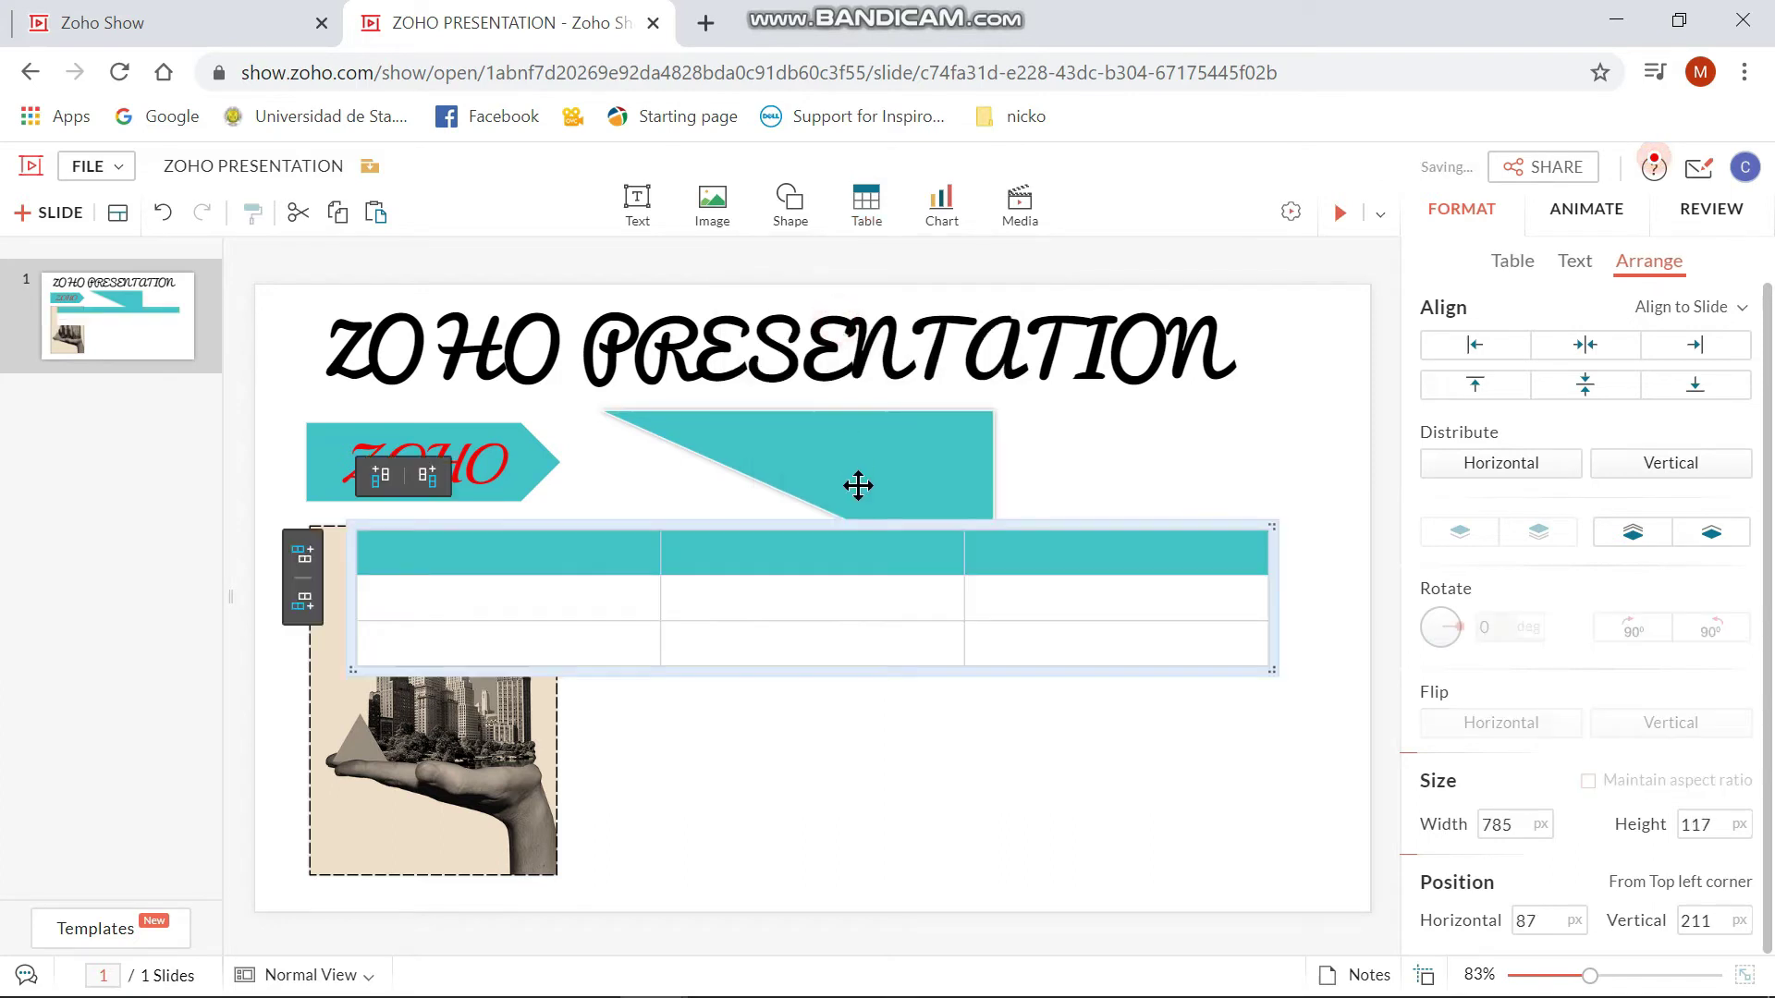
pyautogui.moveTo(1269, 532); pyautogui.dragTo(932, 638)
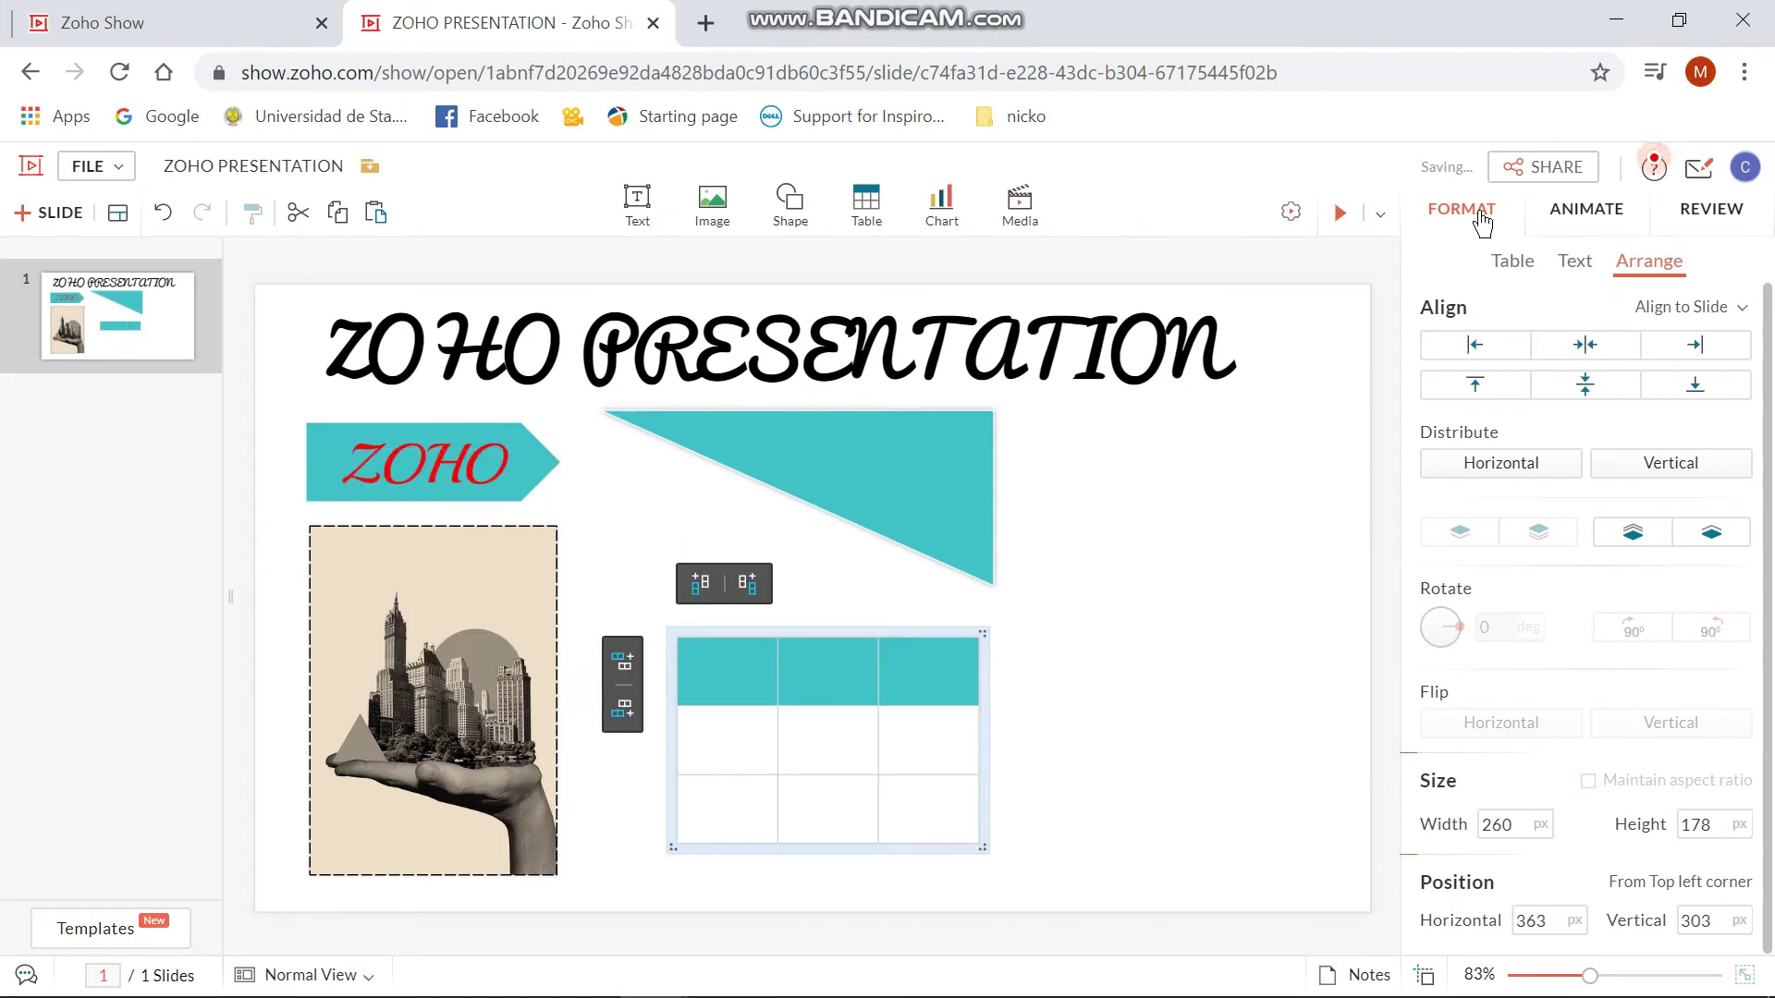
pyautogui.click(1525, 281)
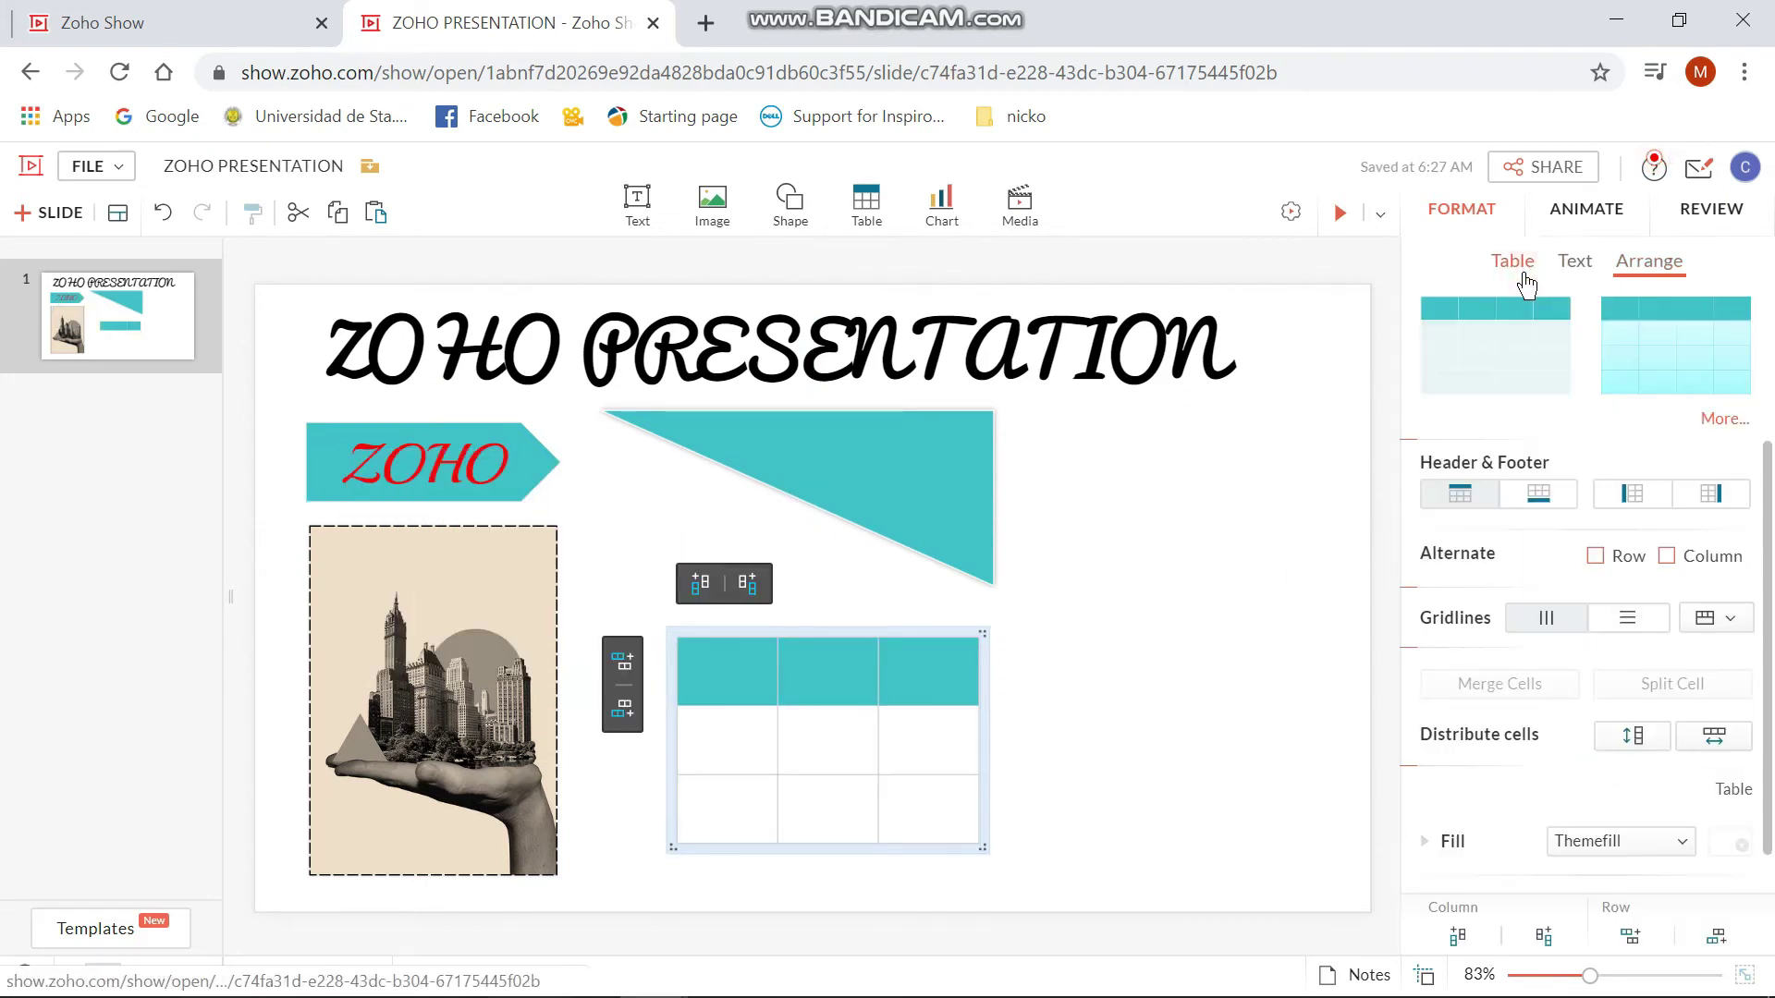
pyautogui.click(1742, 424)
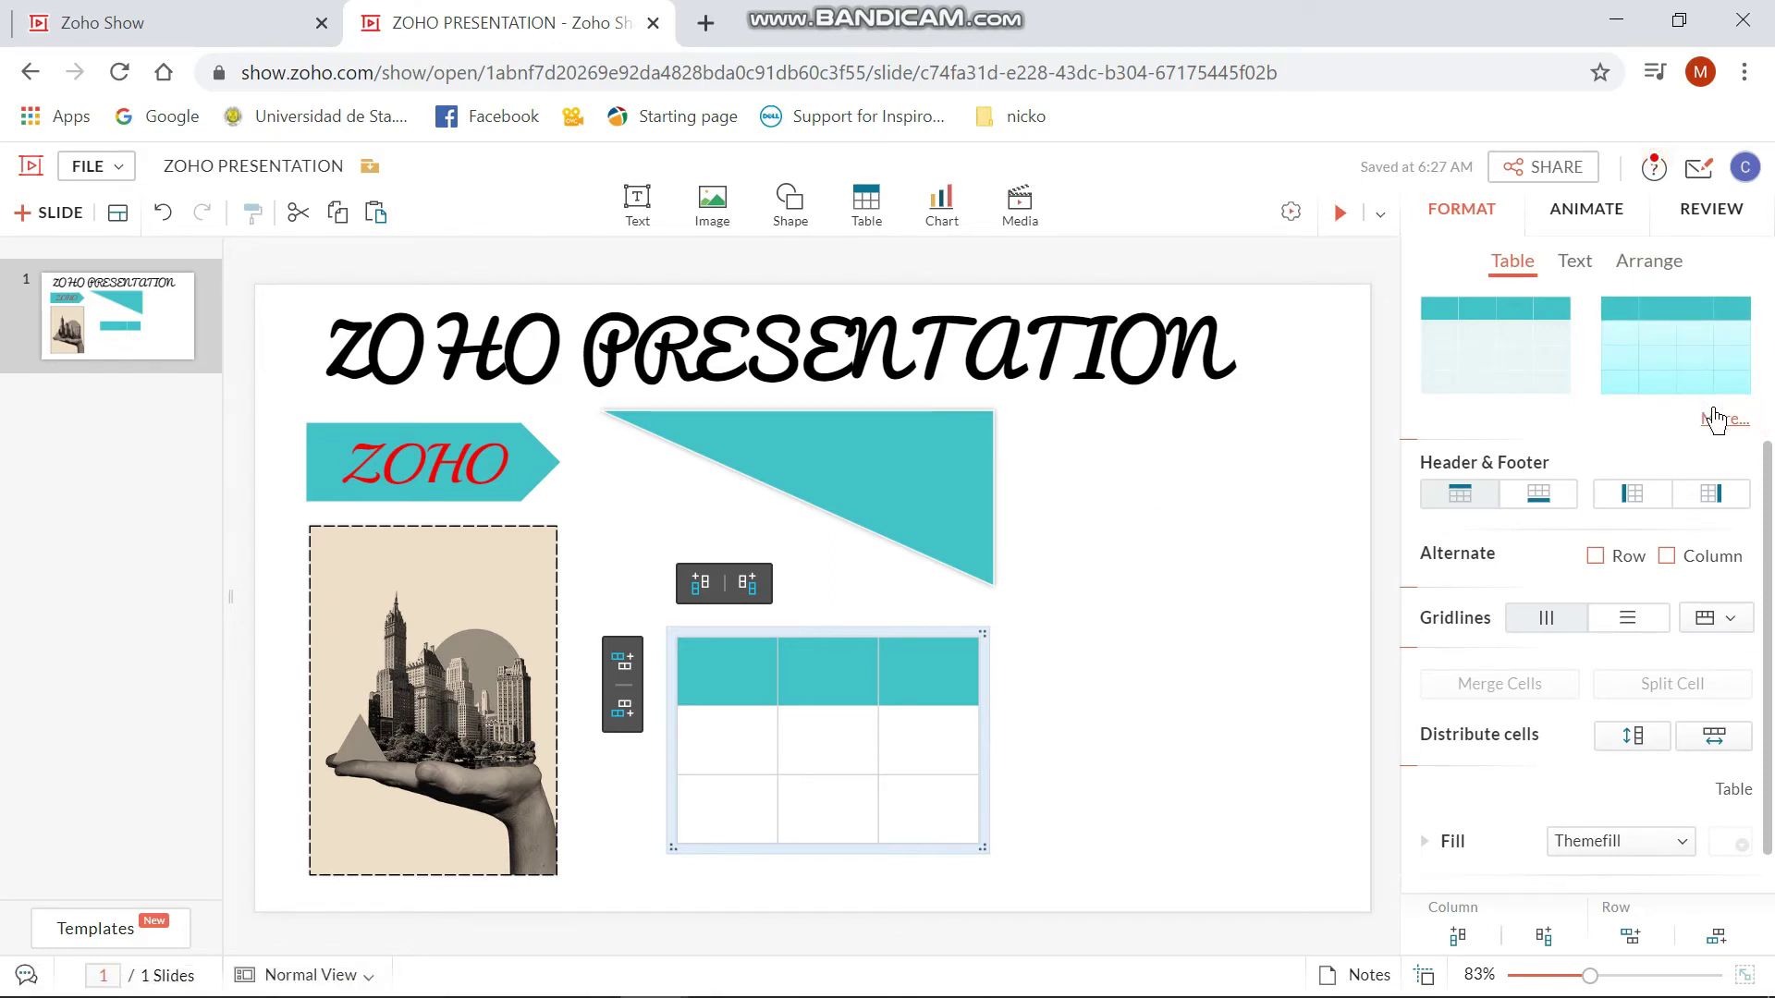
pyautogui.click(1714, 418)
pyautogui.moveTo(1767, 471); pyautogui.dragTo(1692, 546)
pyautogui.click(1696, 550)
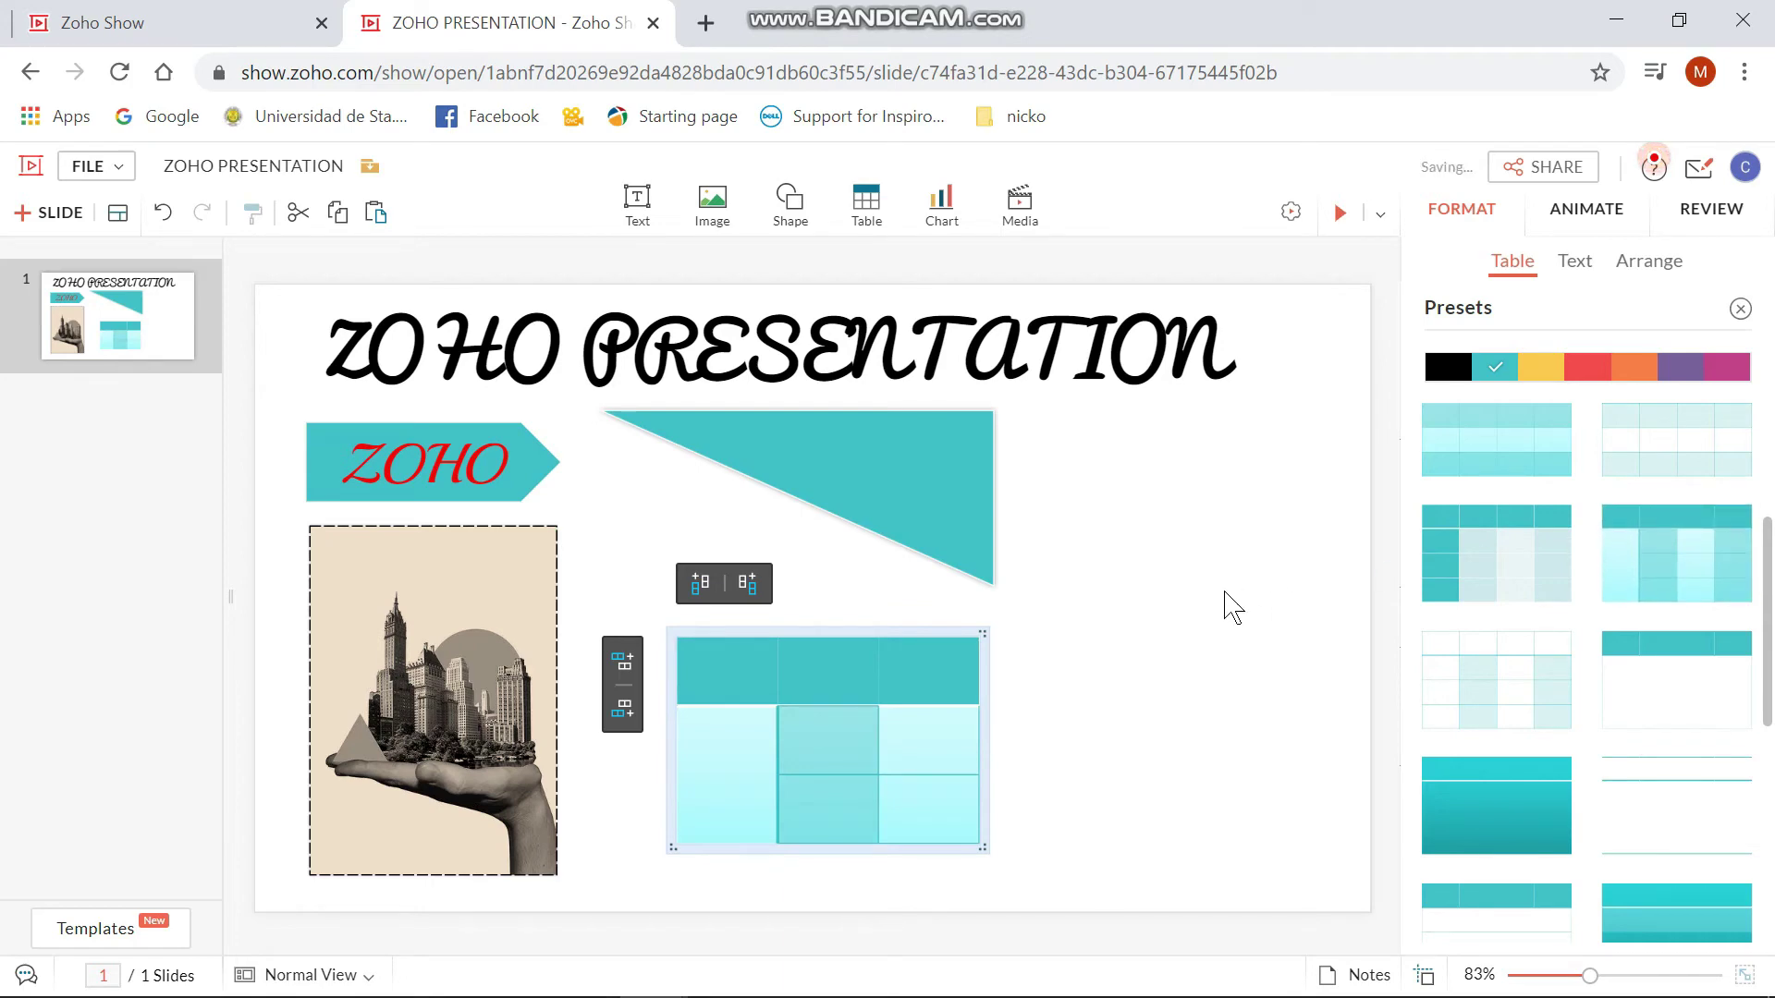
pyautogui.click(1072, 434)
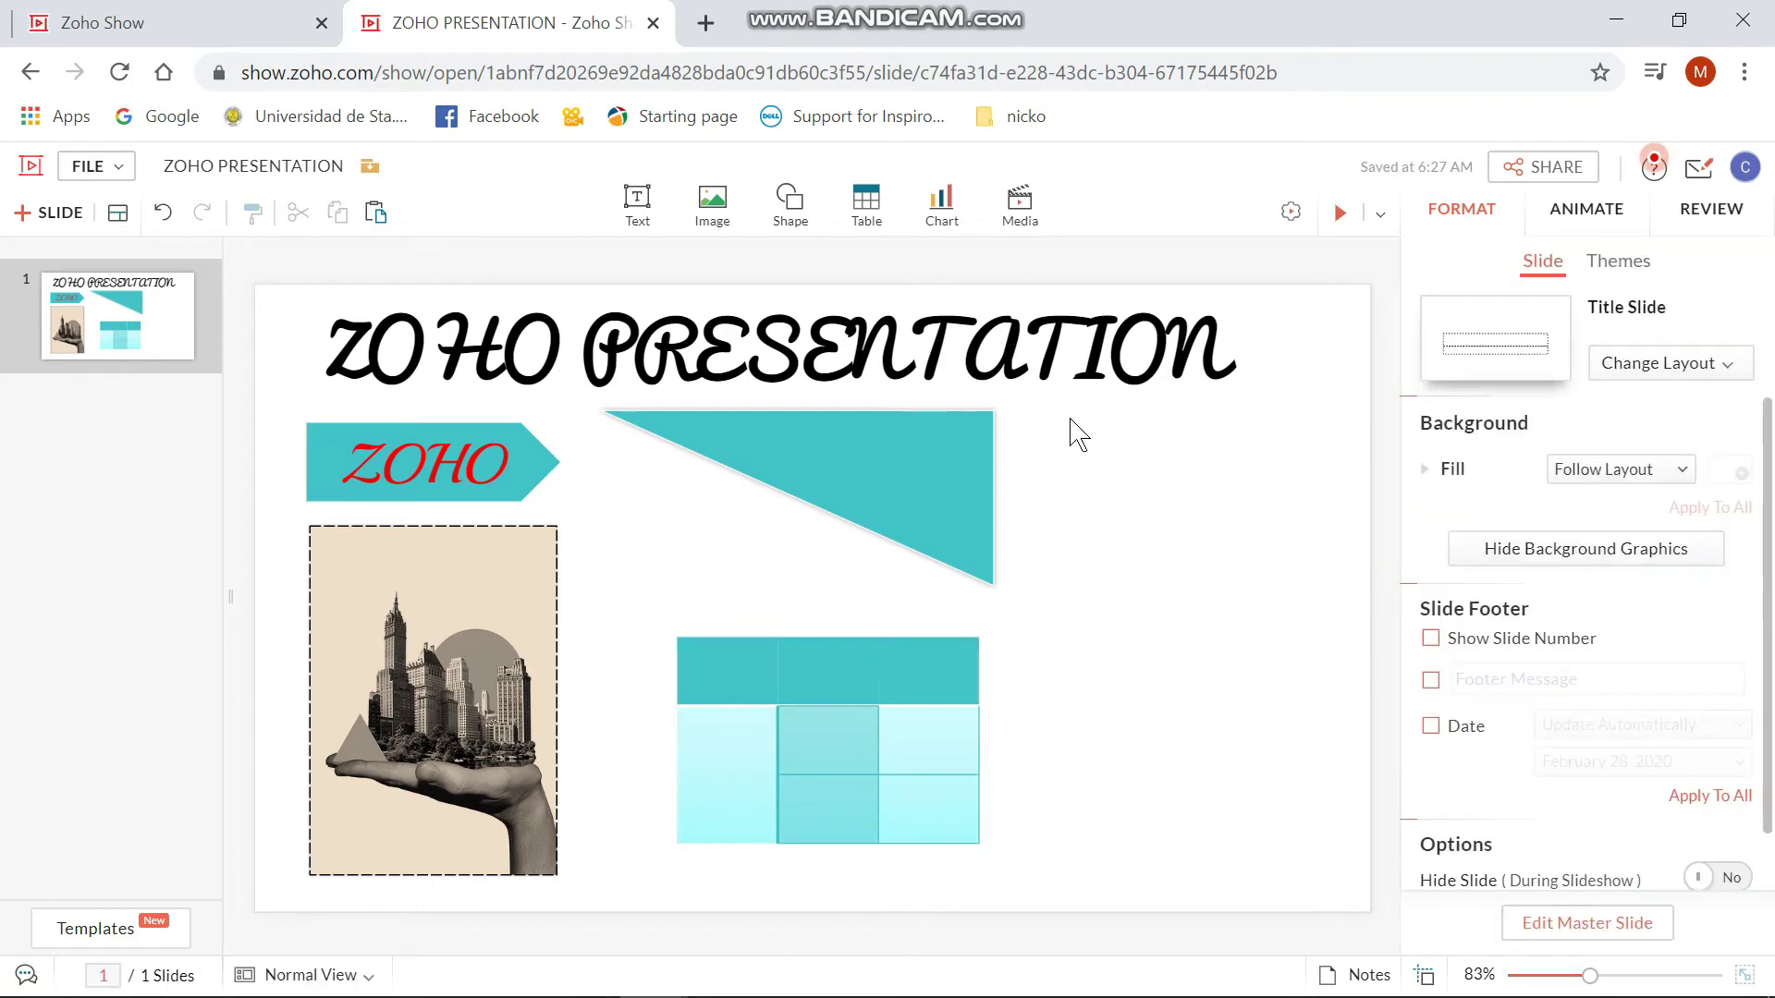
pyautogui.click(930, 215)
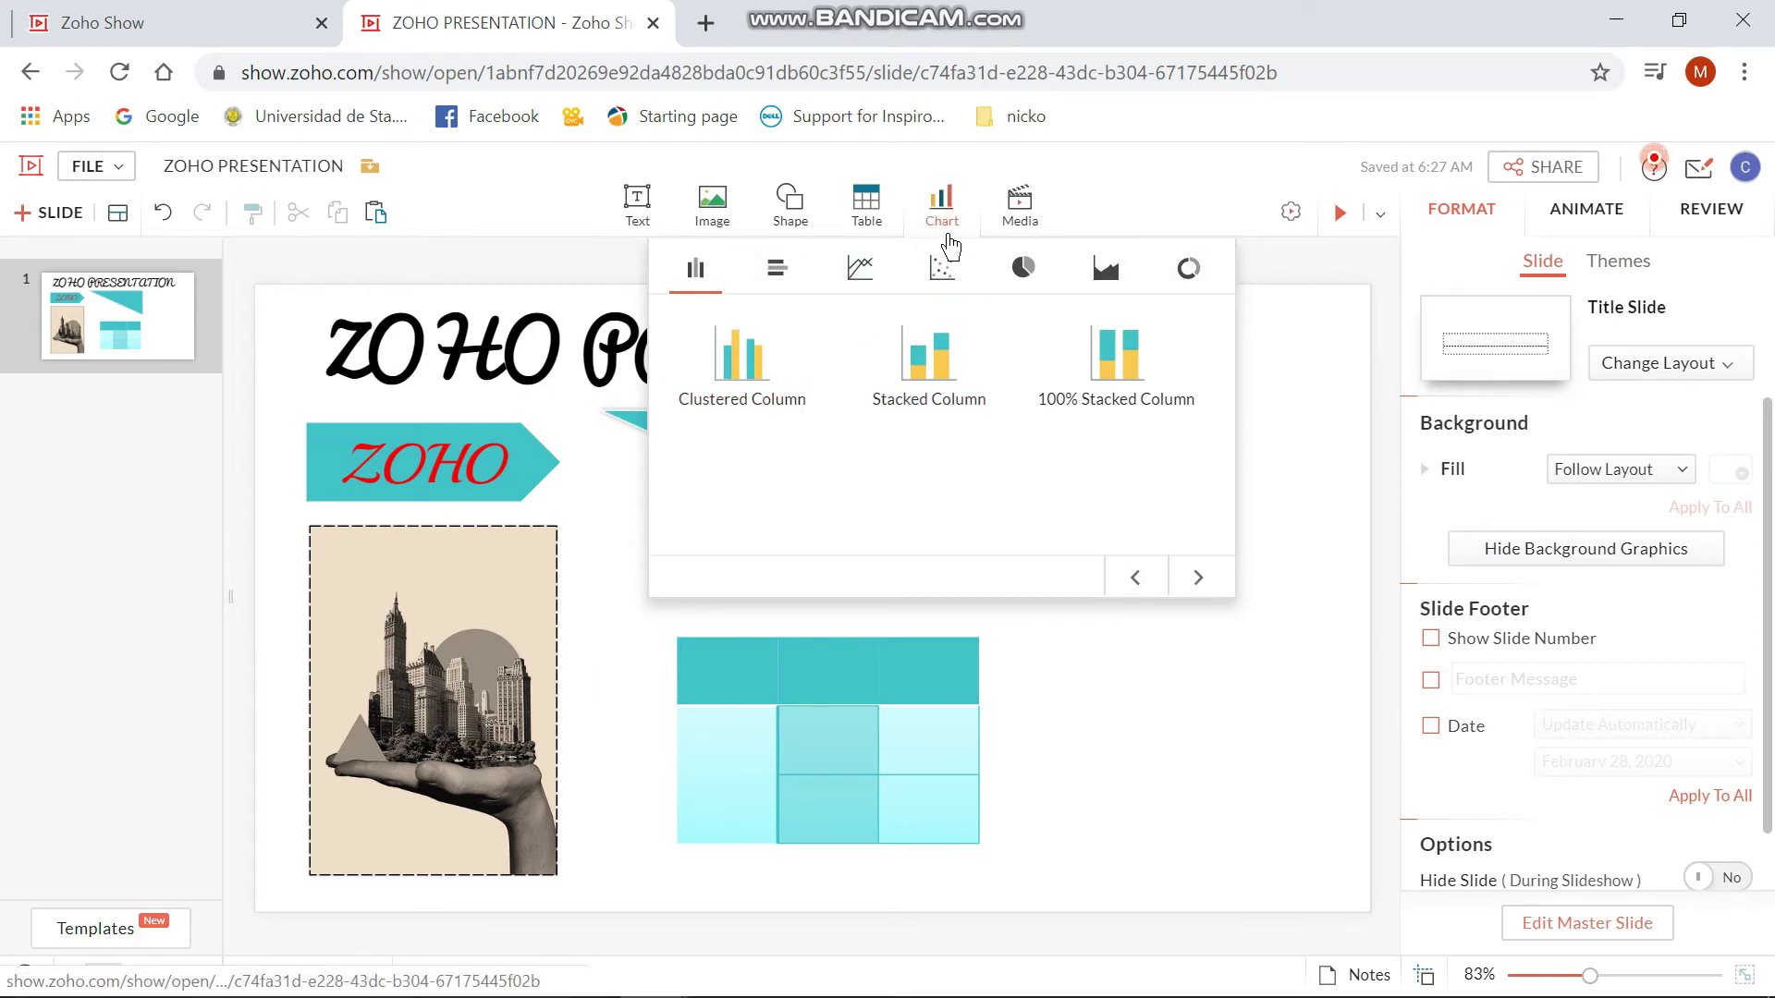
# Insert a 100% stacked column chart, skip the data editor, and shrink it into the slide's right side
pyautogui.click(1039, 403)
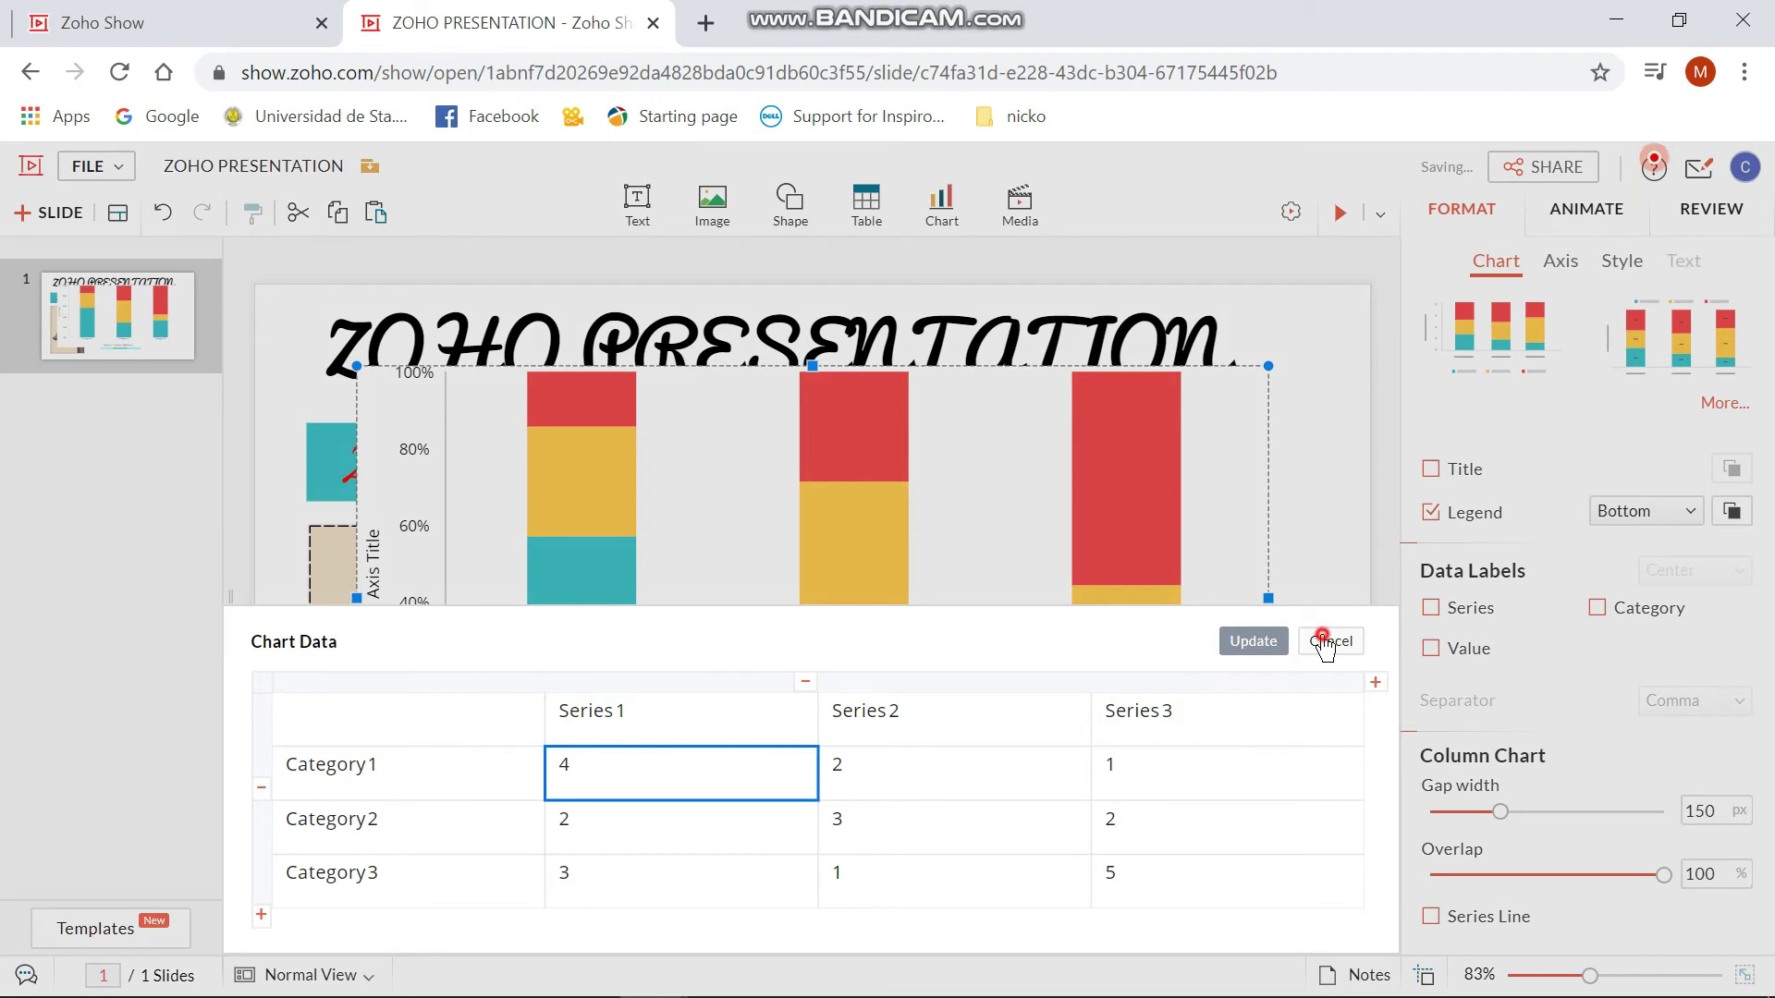
pyautogui.click(1325, 642)
pyautogui.moveTo(1269, 830); pyautogui.dragTo(635, 526)
pyautogui.moveTo(1243, 578); pyautogui.dragTo(1275, 586)
pyautogui.click(1020, 208)
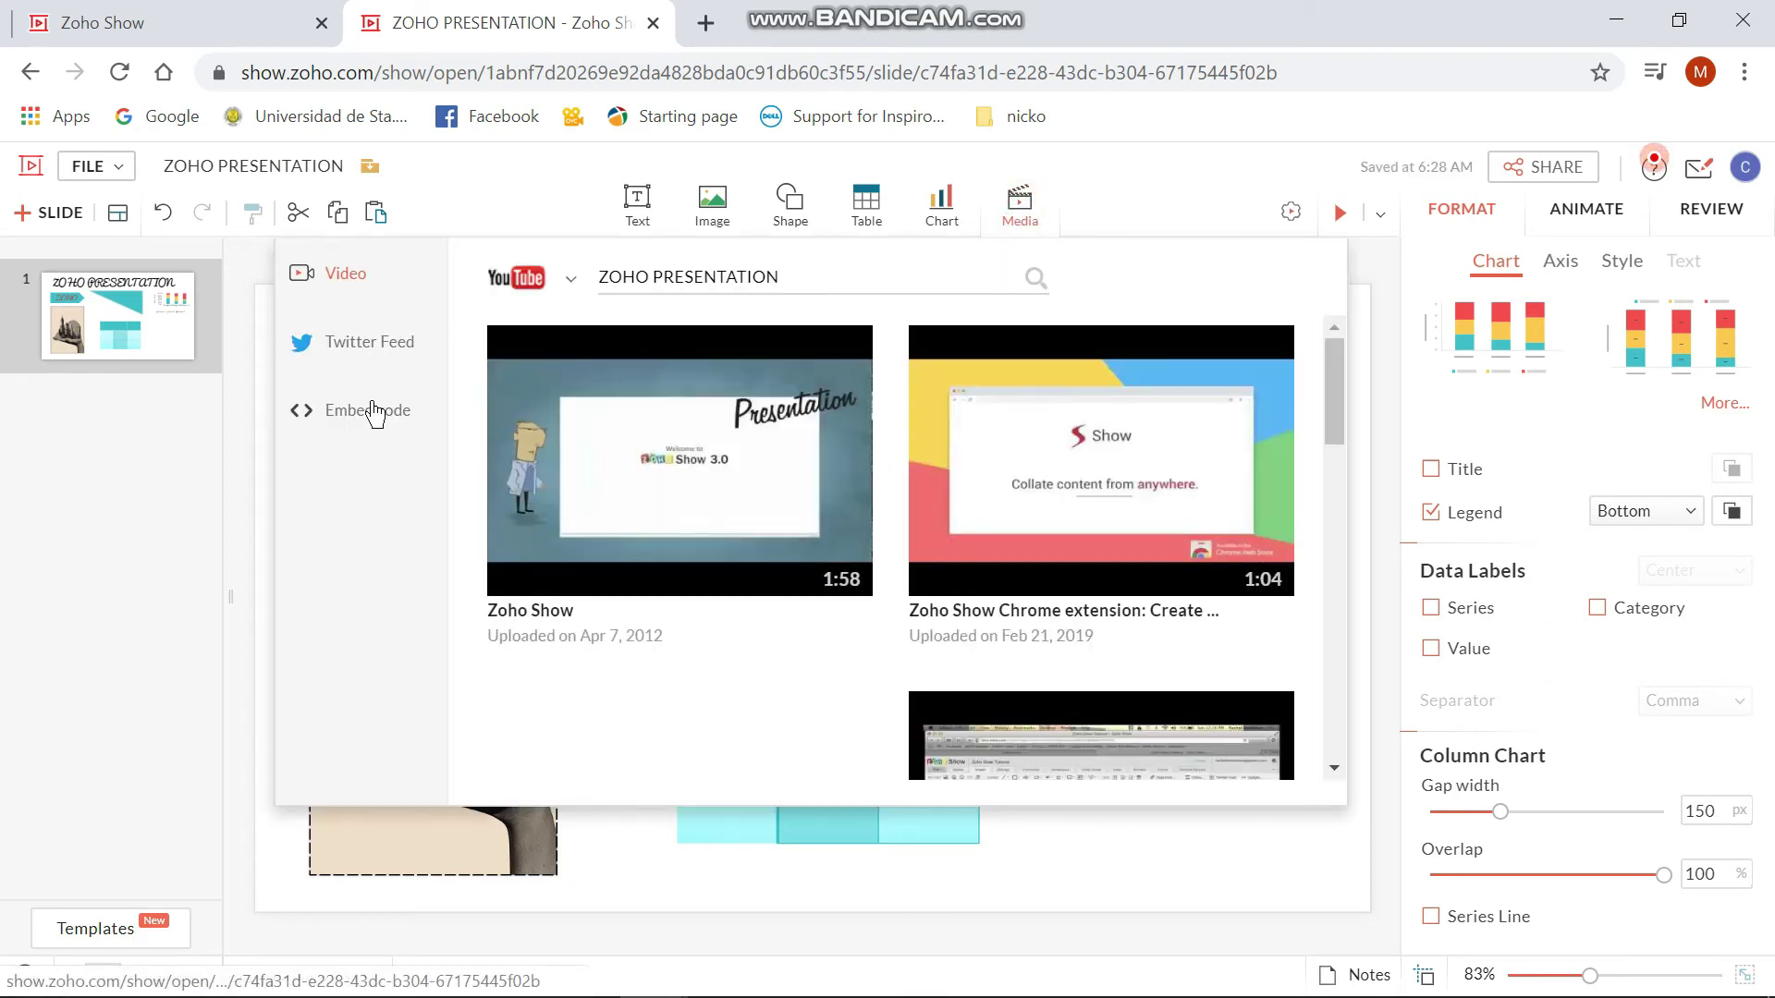
# Browse the Twitter Feed and Video media options, close without inserting, and return to the presentations home page
pyautogui.click(379, 344)
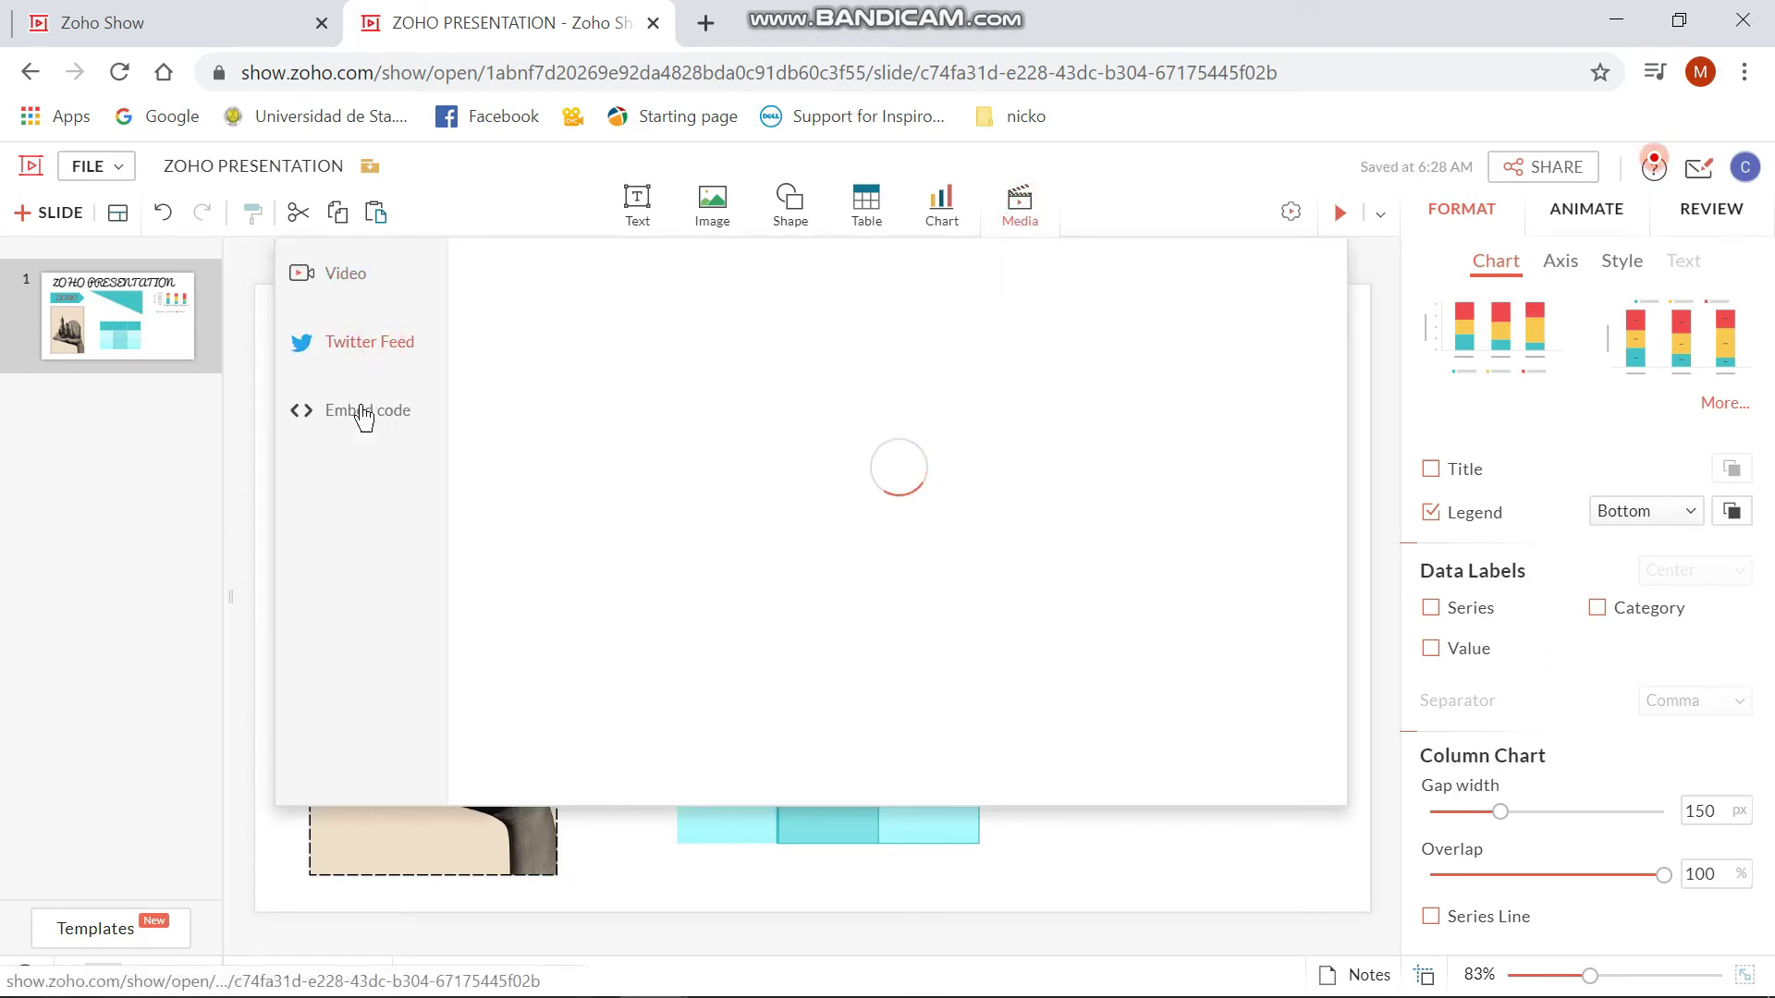
pyautogui.click(363, 277)
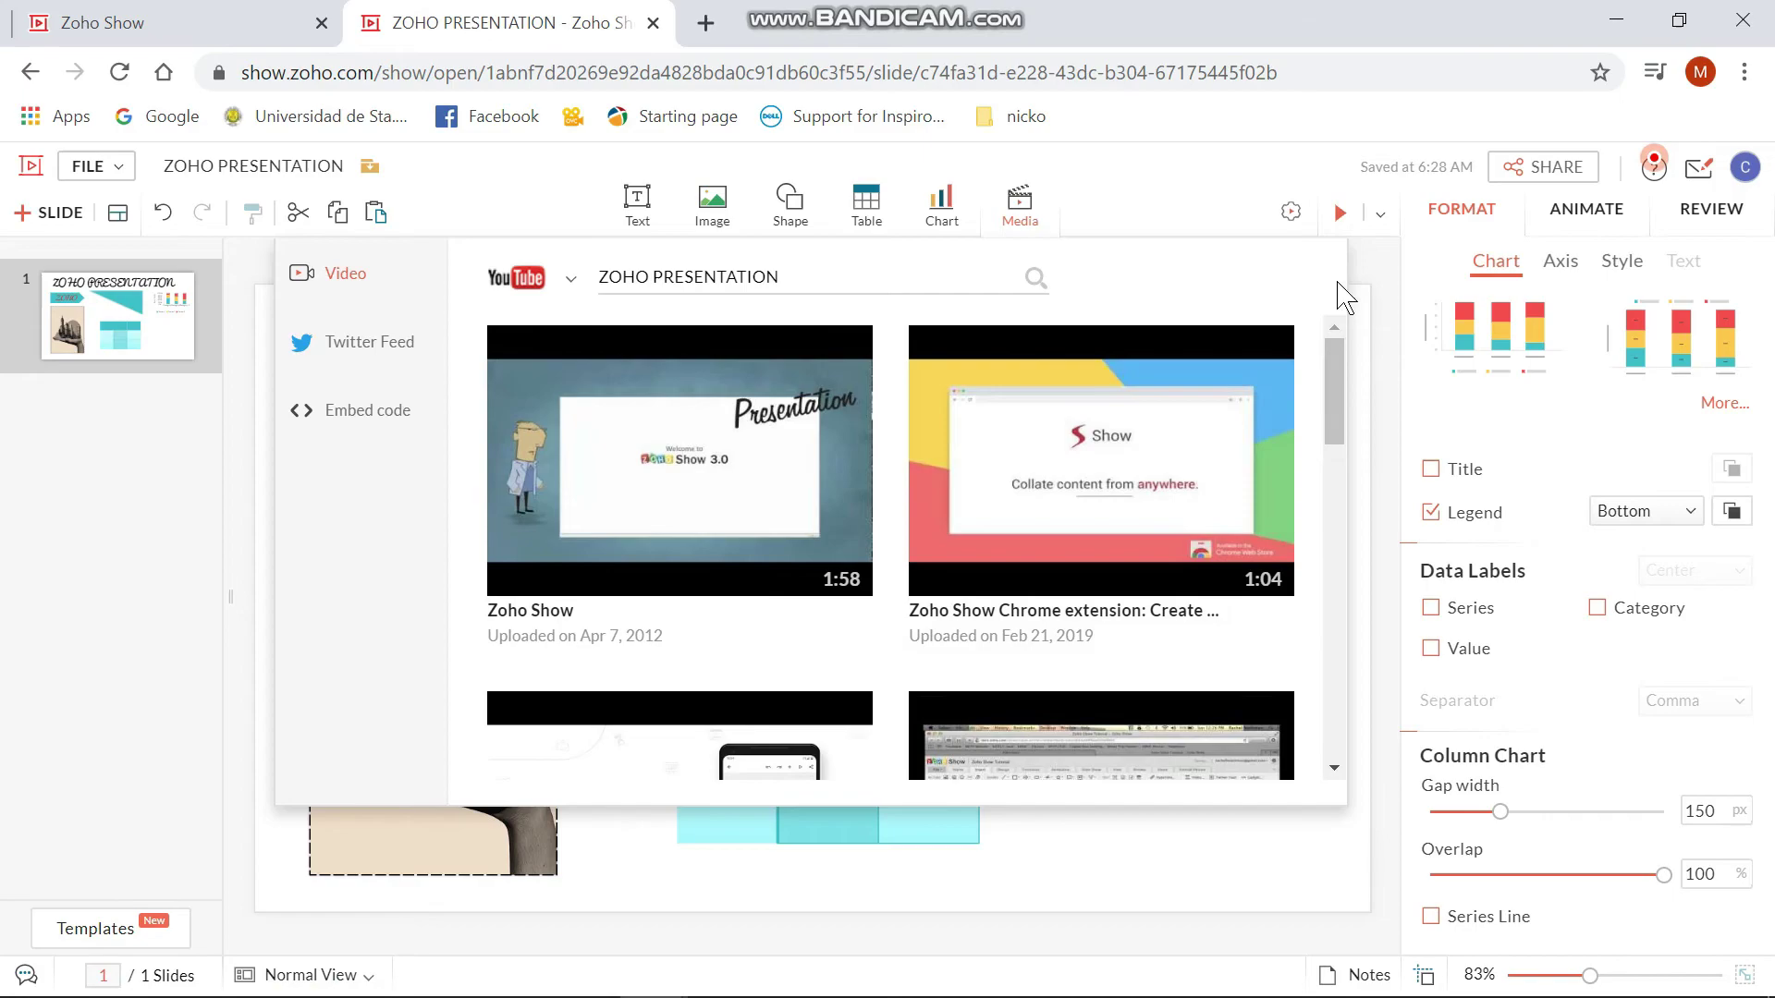
pyautogui.click(1248, 895)
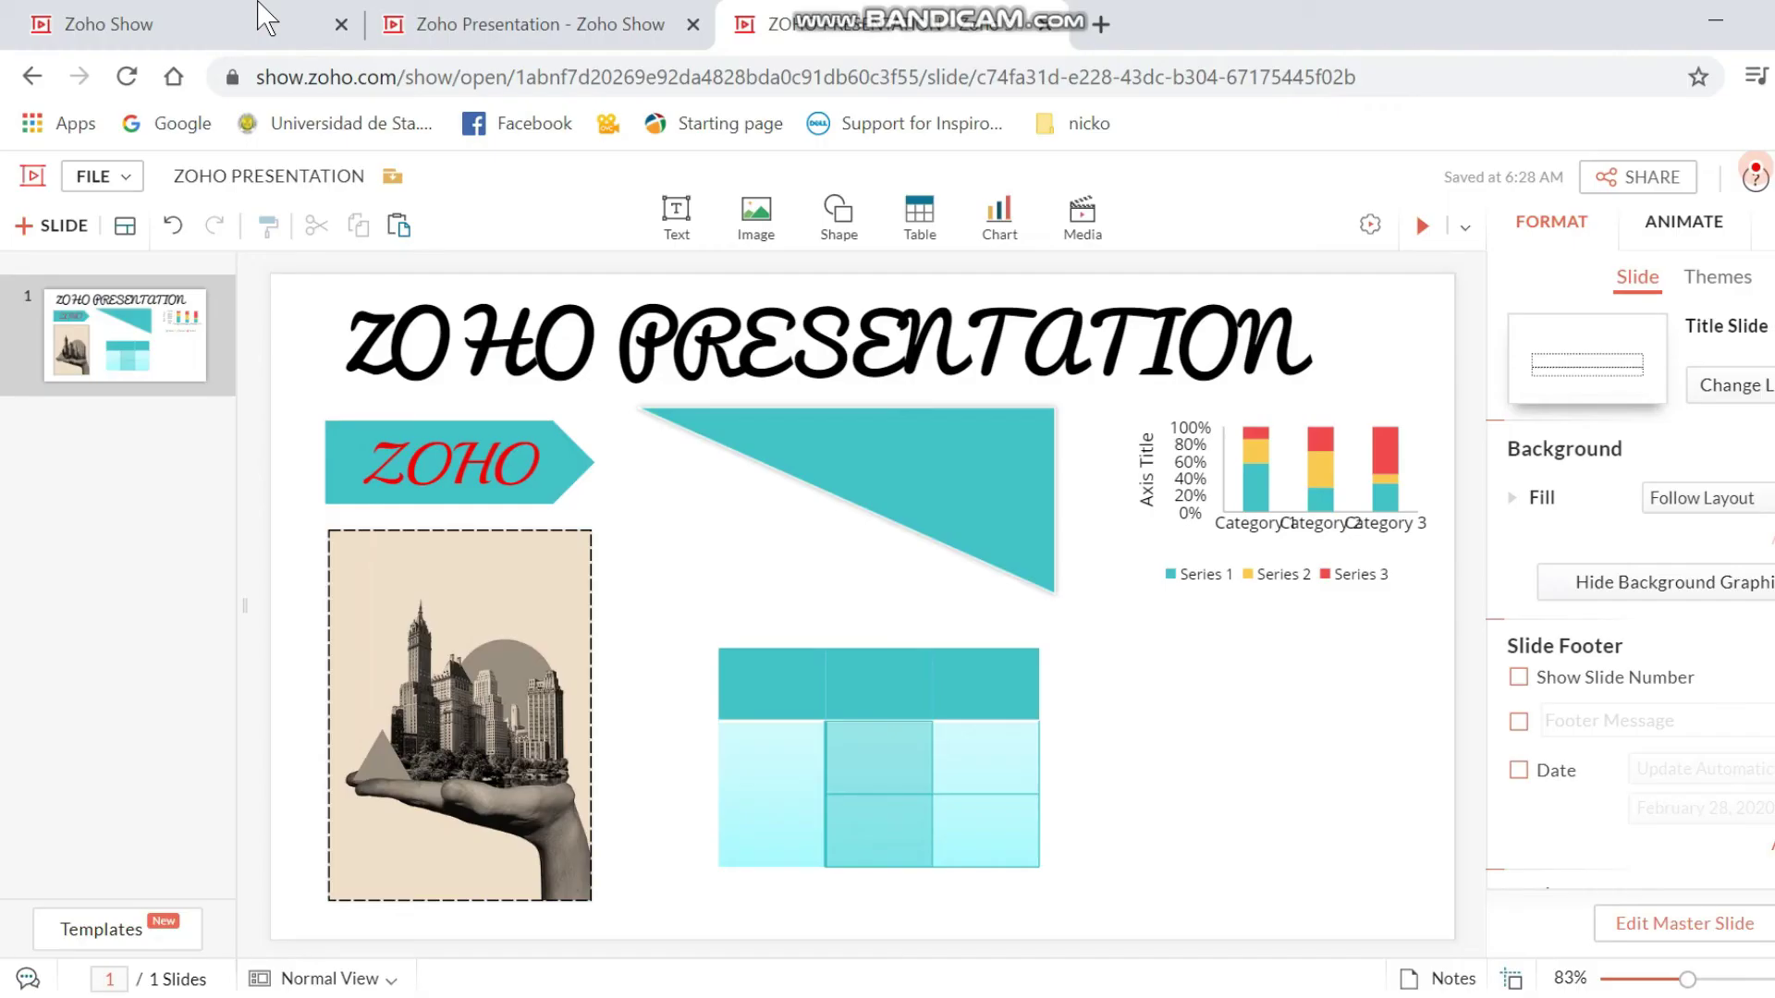
pyautogui.click(267, 19)
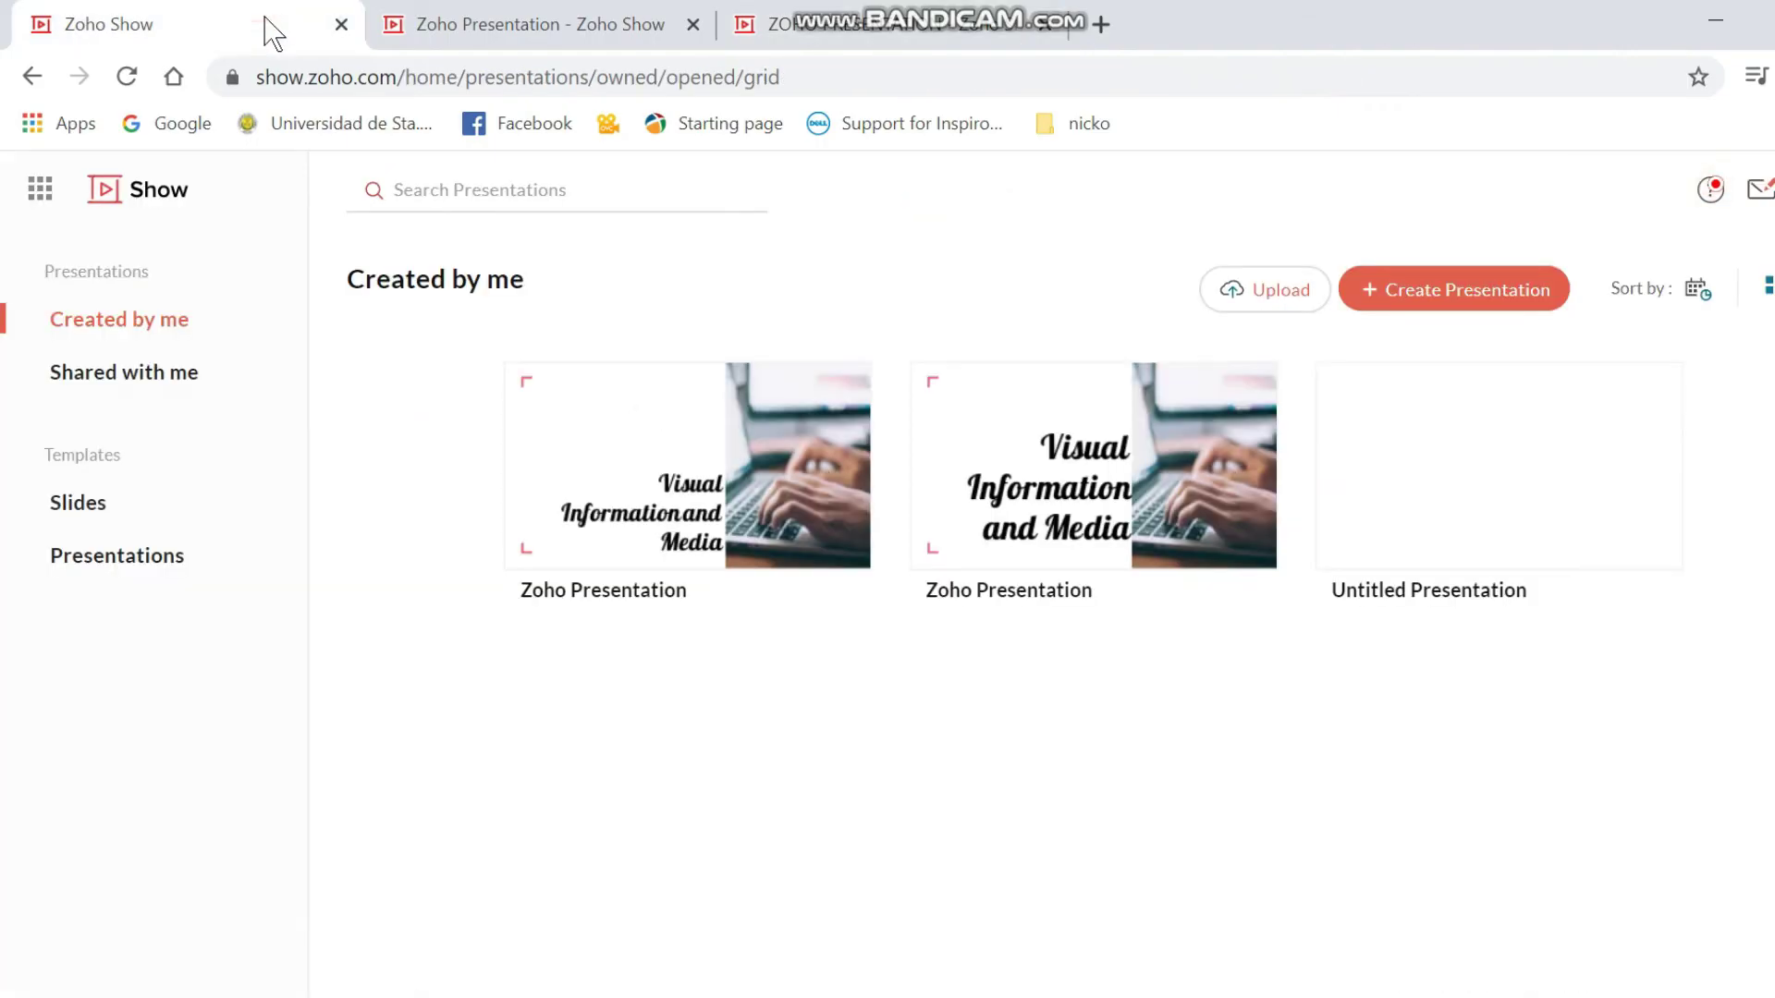
# Open the Visual Information and Media presentation and scroll through it
pyautogui.click(676, 467)
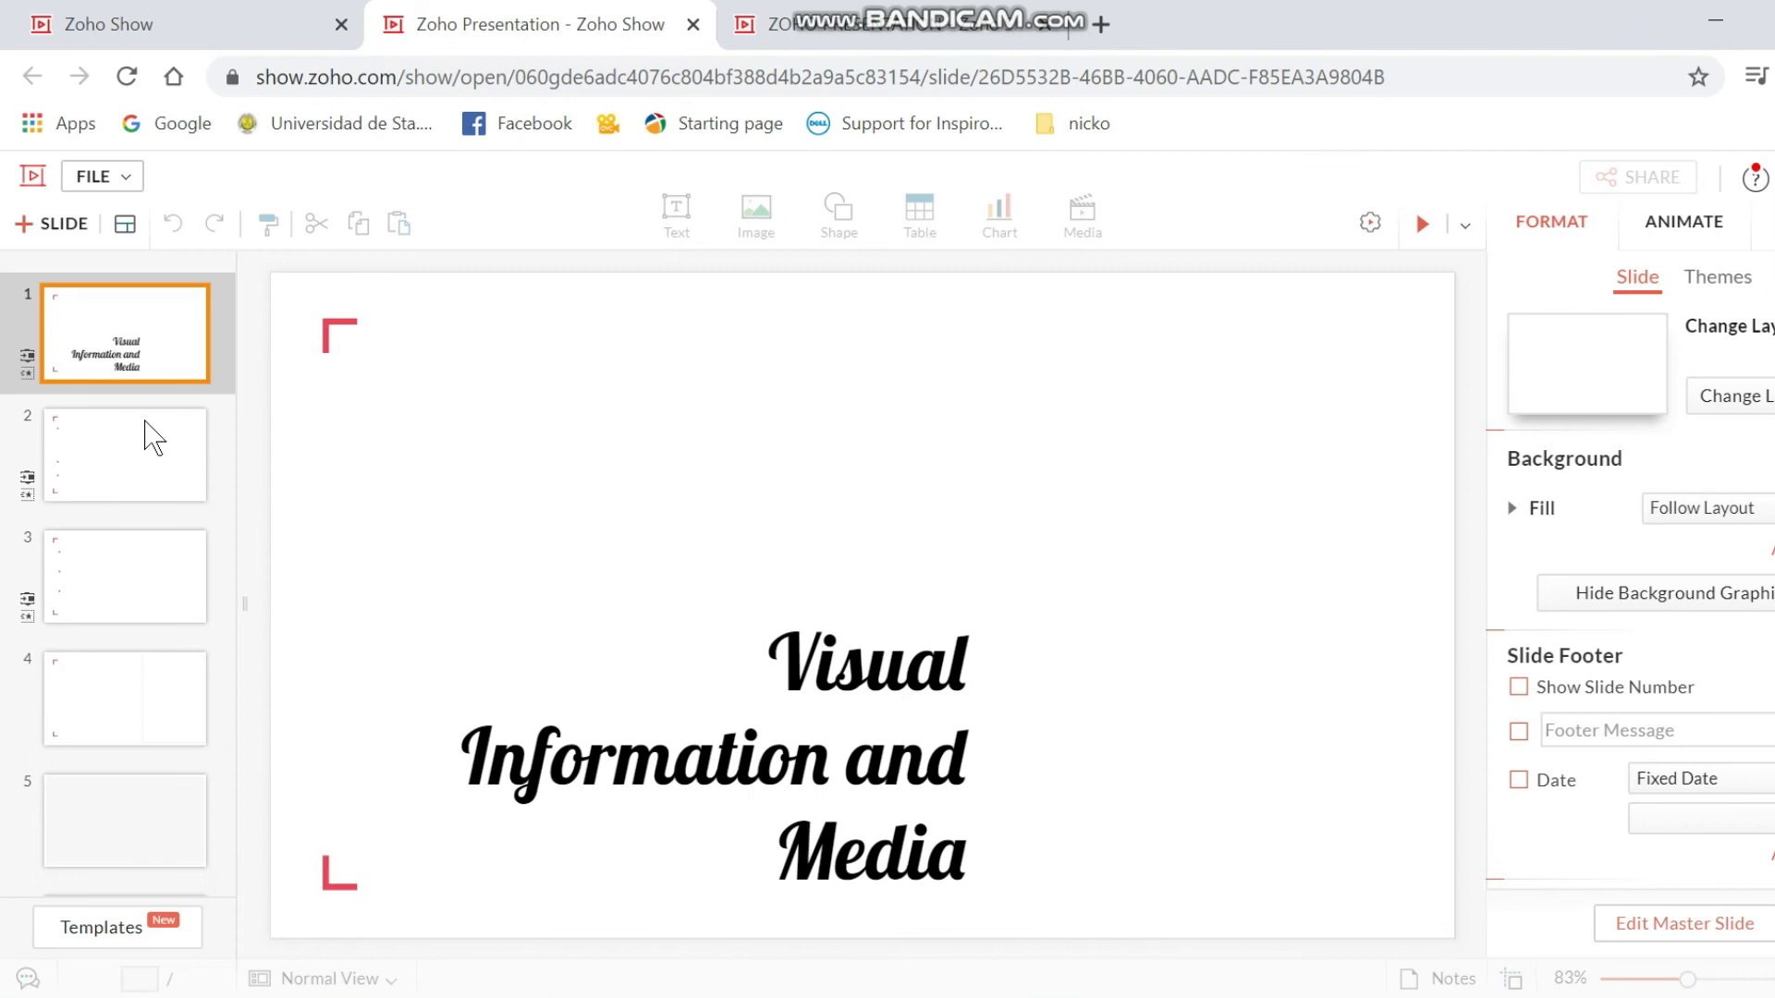
pyautogui.scroll(-6, 148, 436)
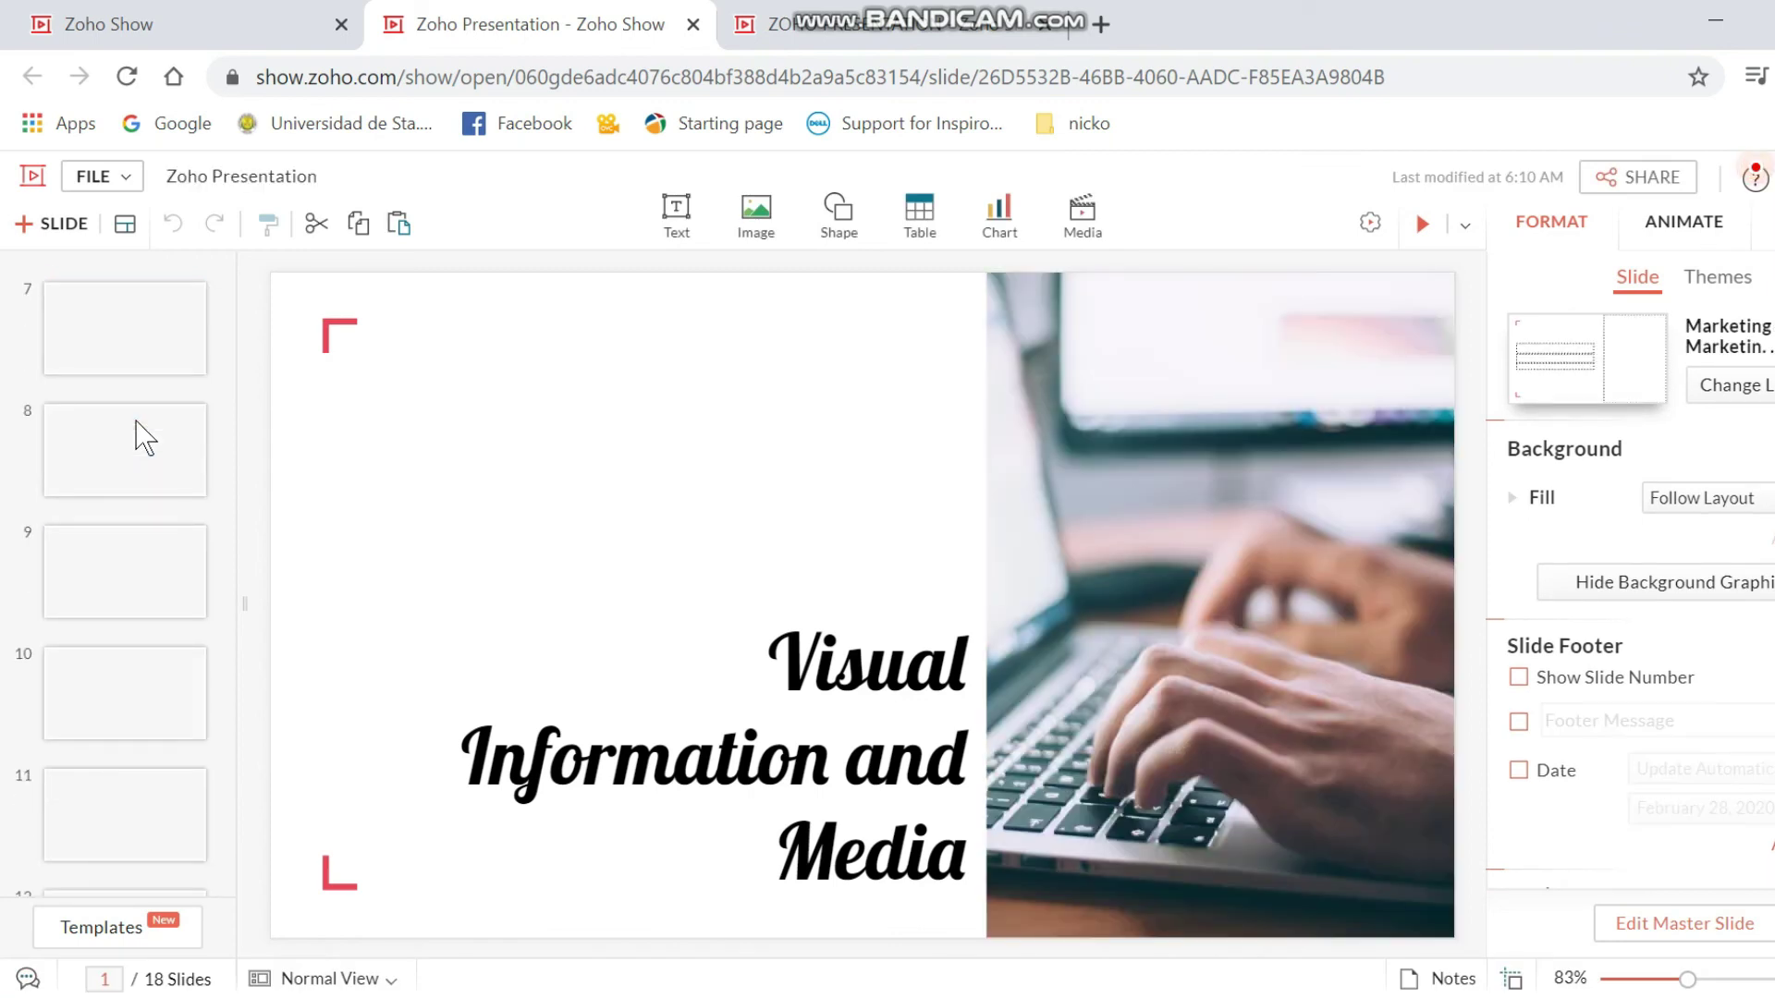
pyautogui.scroll(-4, 145, 436)
pyautogui.scroll(9, 162, 518)
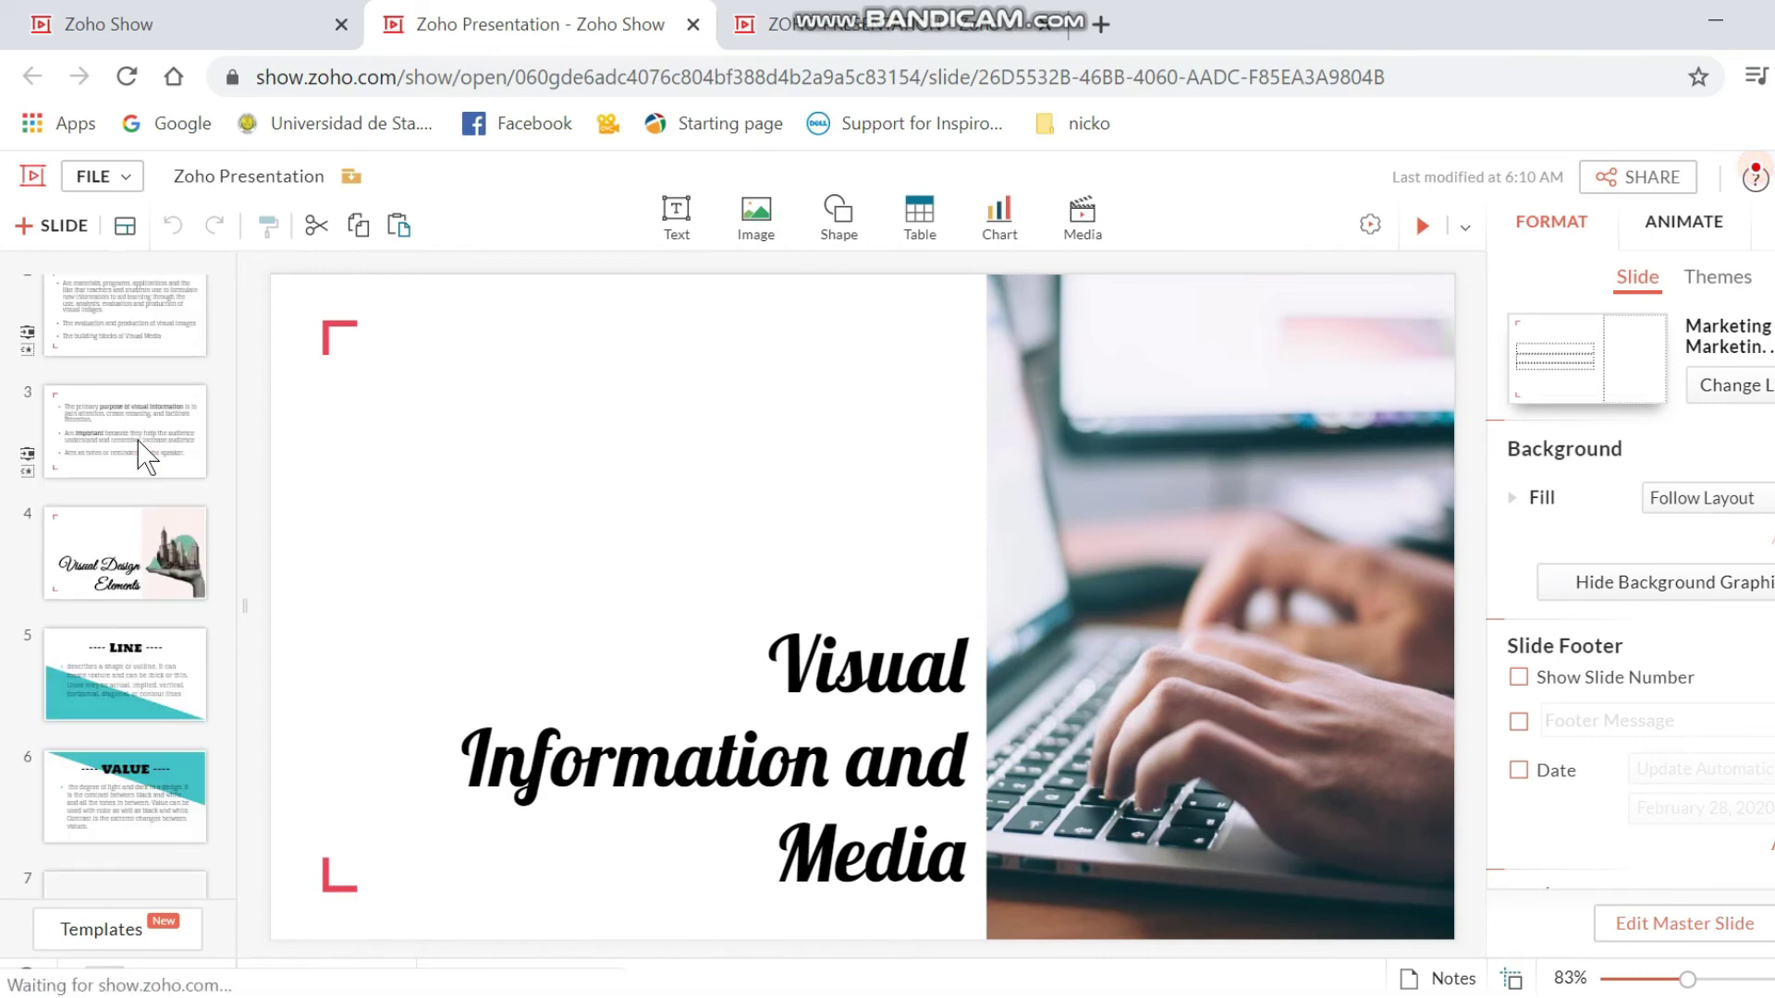
pyautogui.scroll(2, 144, 453)
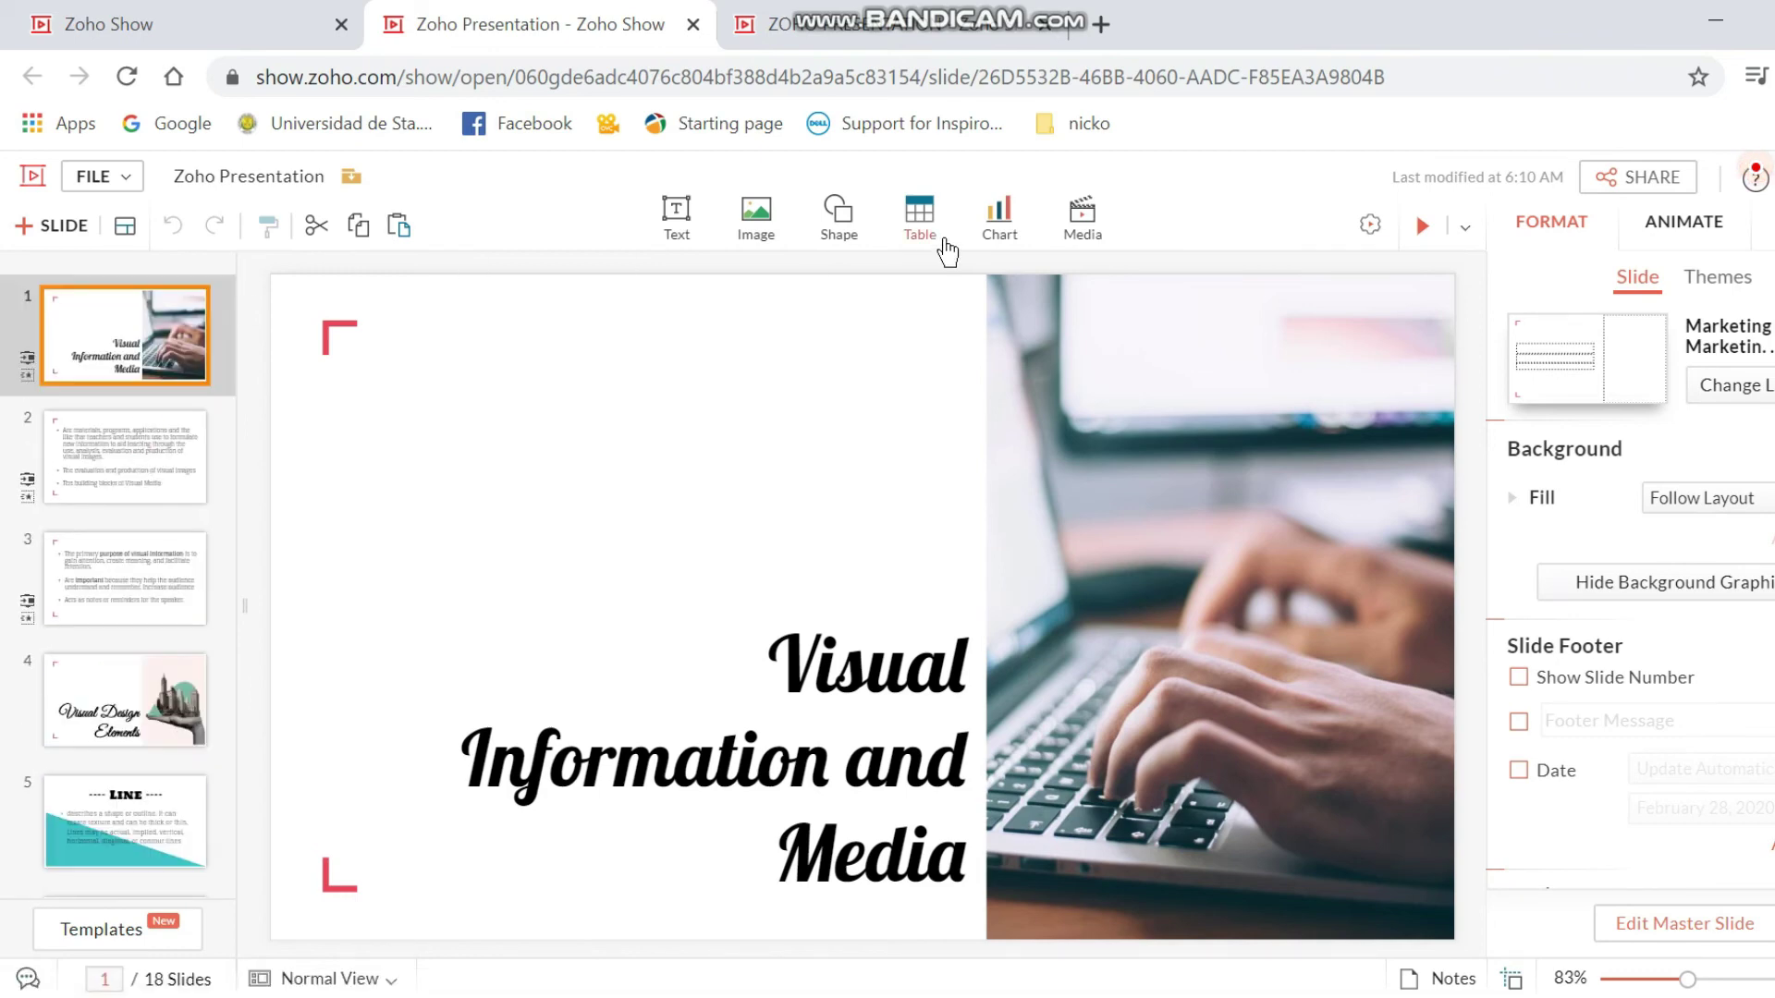
# Step forward through four slides with the Down arrow, then back with Up
pyautogui.press('Down')
pyautogui.press('Down')
pyautogui.press('Down')
pyautogui.press('Down')
pyautogui.press('Down')
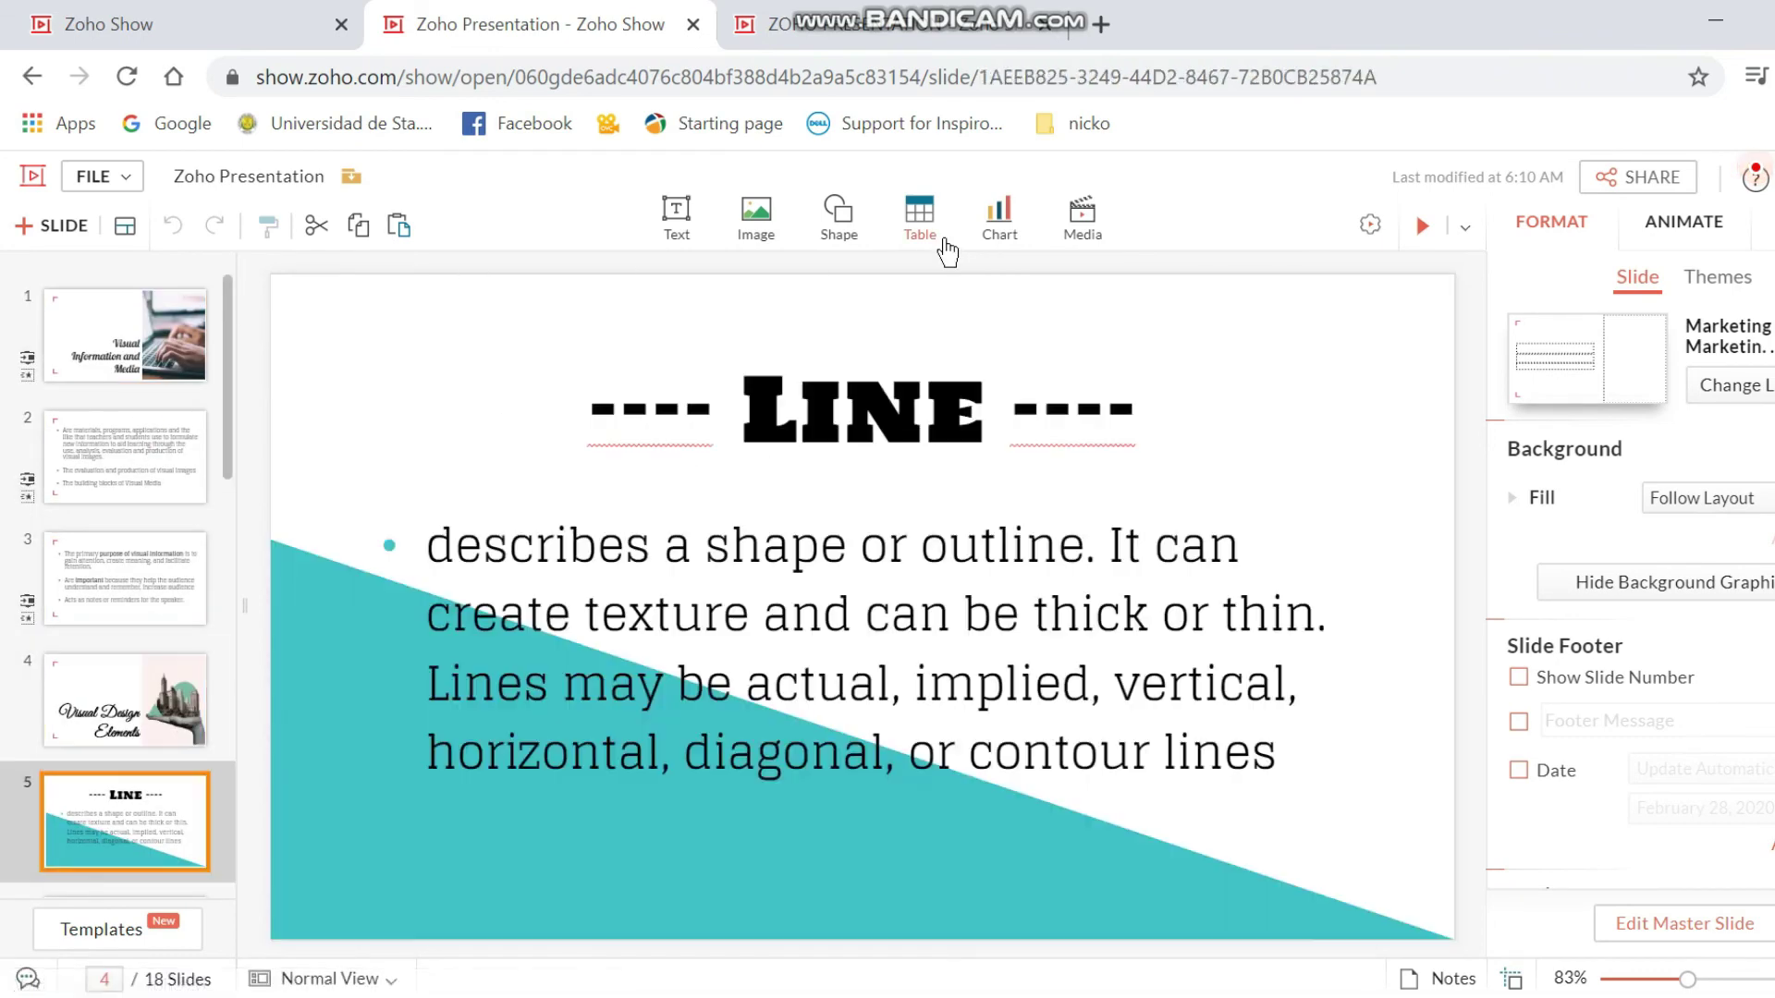
pyautogui.press('Down')
pyautogui.press('Down')
pyautogui.press('Down')
pyautogui.press('Down')
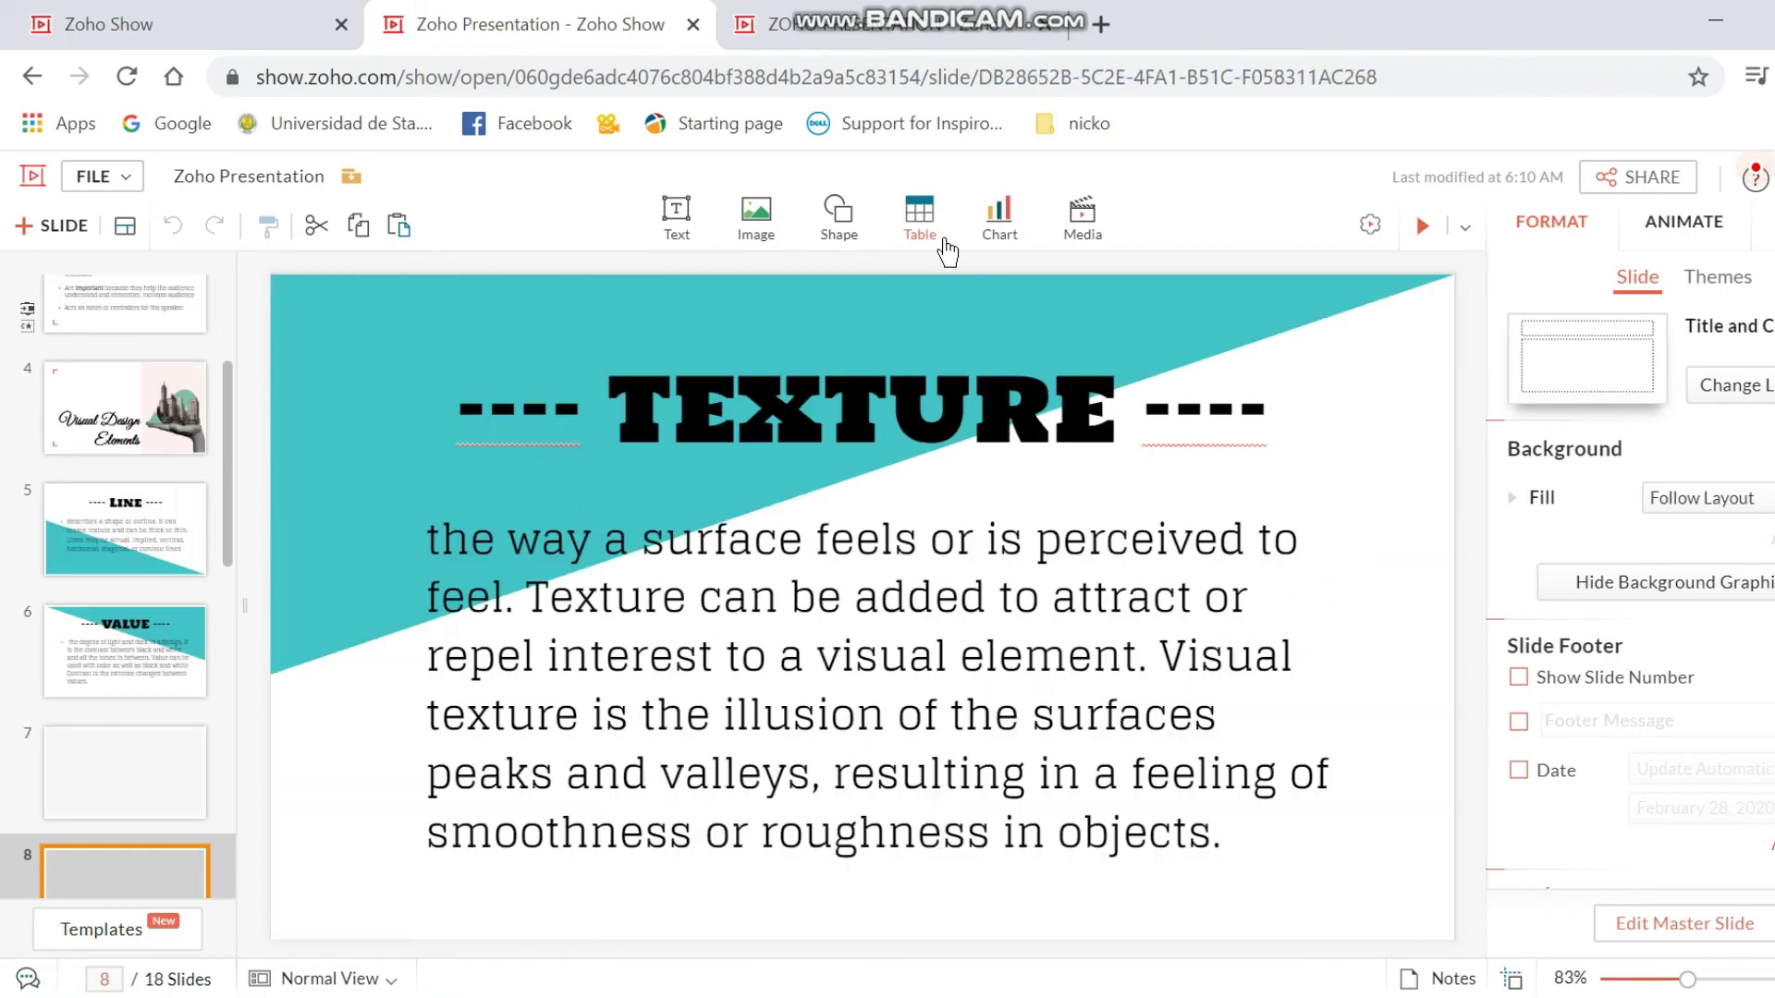
pyautogui.press('Down')
pyautogui.press('Down')
pyautogui.press('Down')
pyautogui.press('Down')
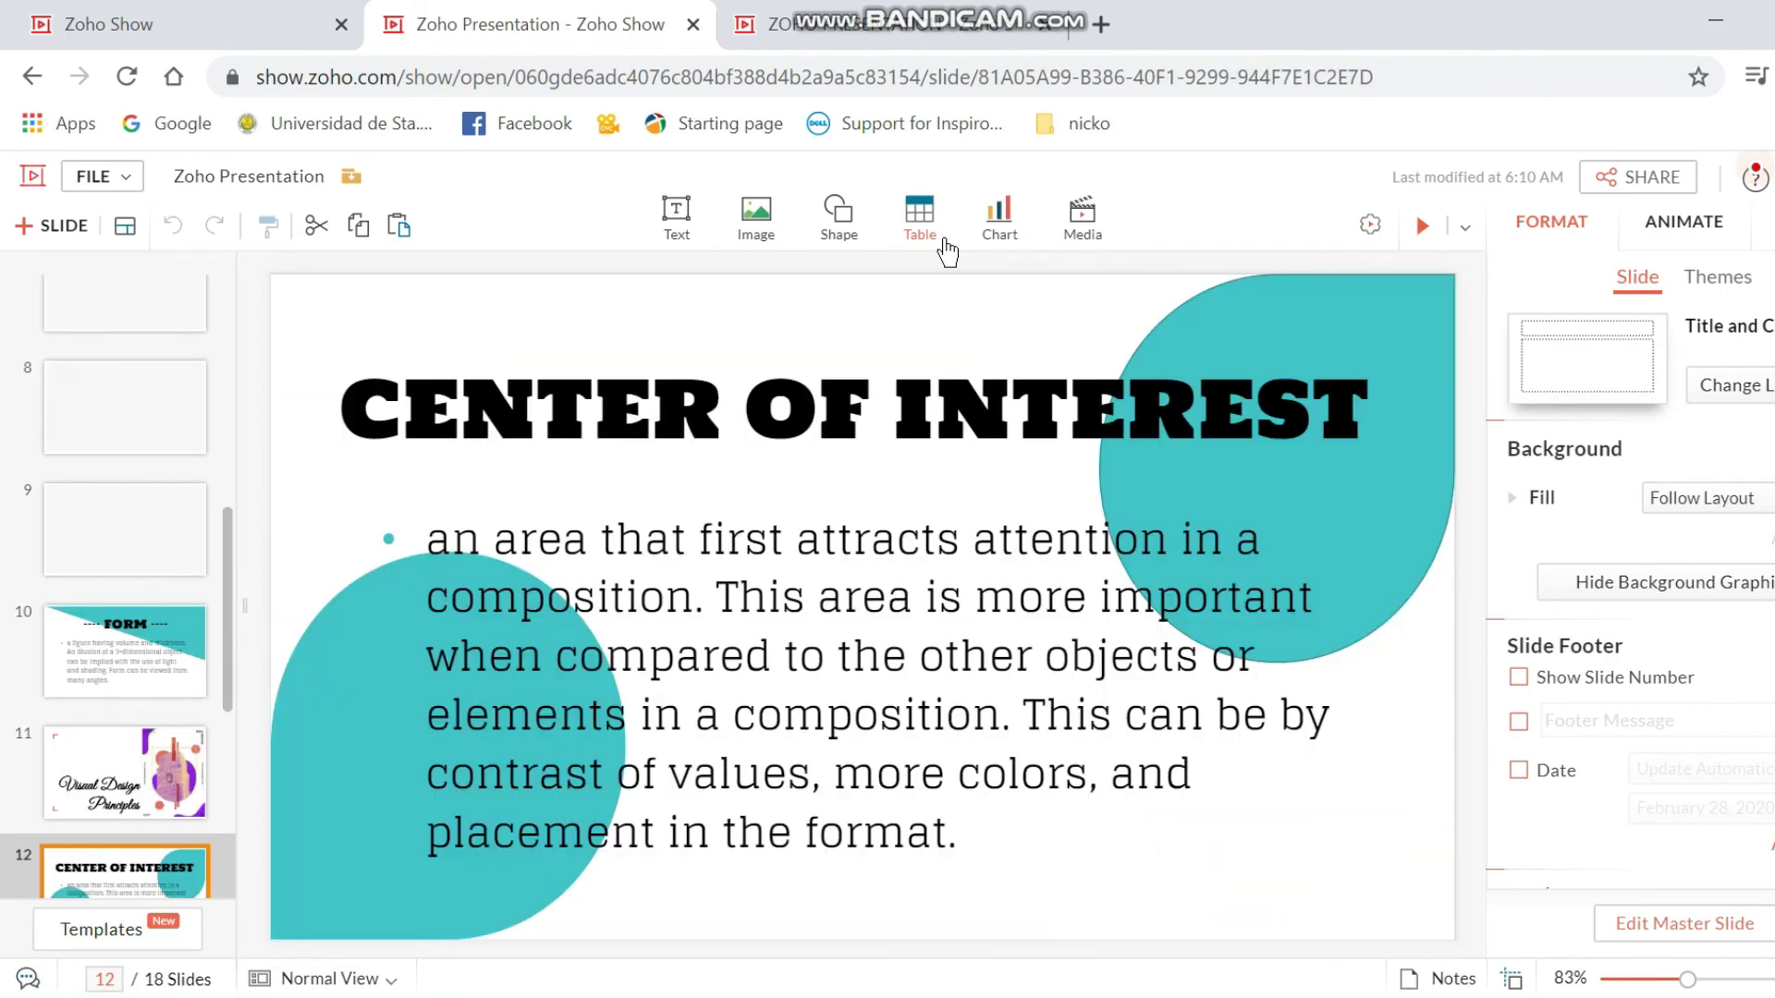
pyautogui.press('Down')
pyautogui.press('Down')
pyautogui.press('Down')
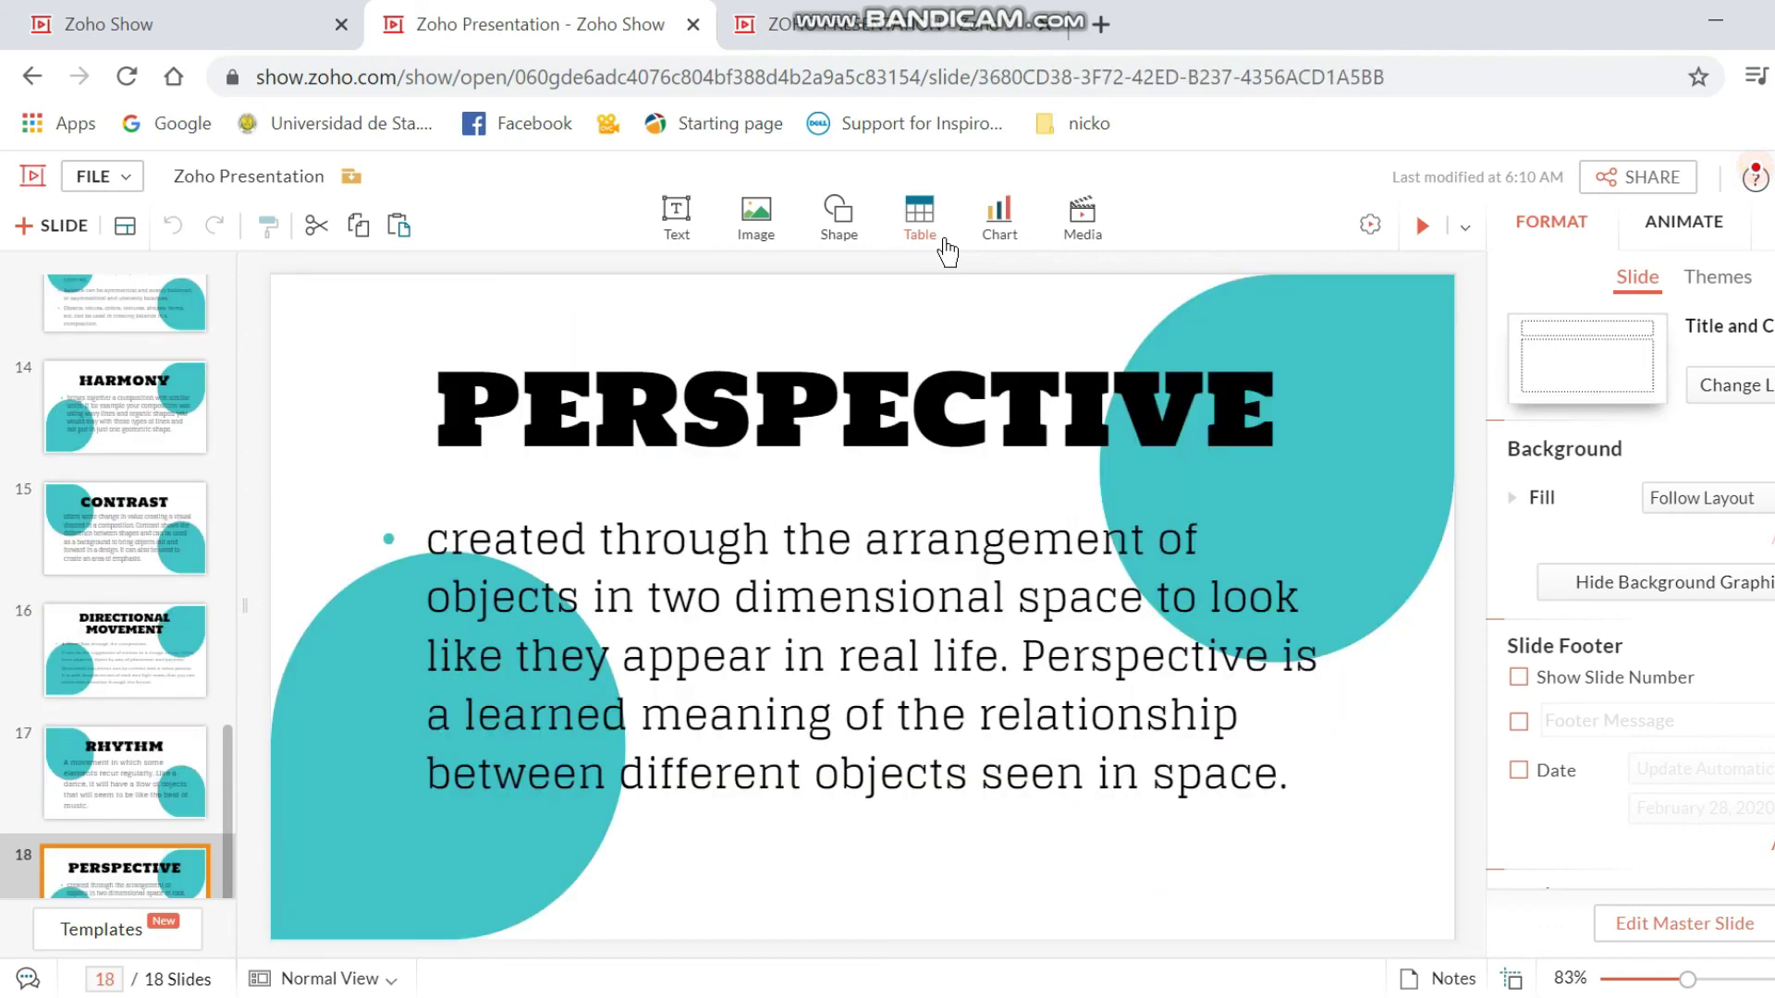
pyautogui.press('Up')
pyautogui.press('Up')
pyautogui.press('Up')
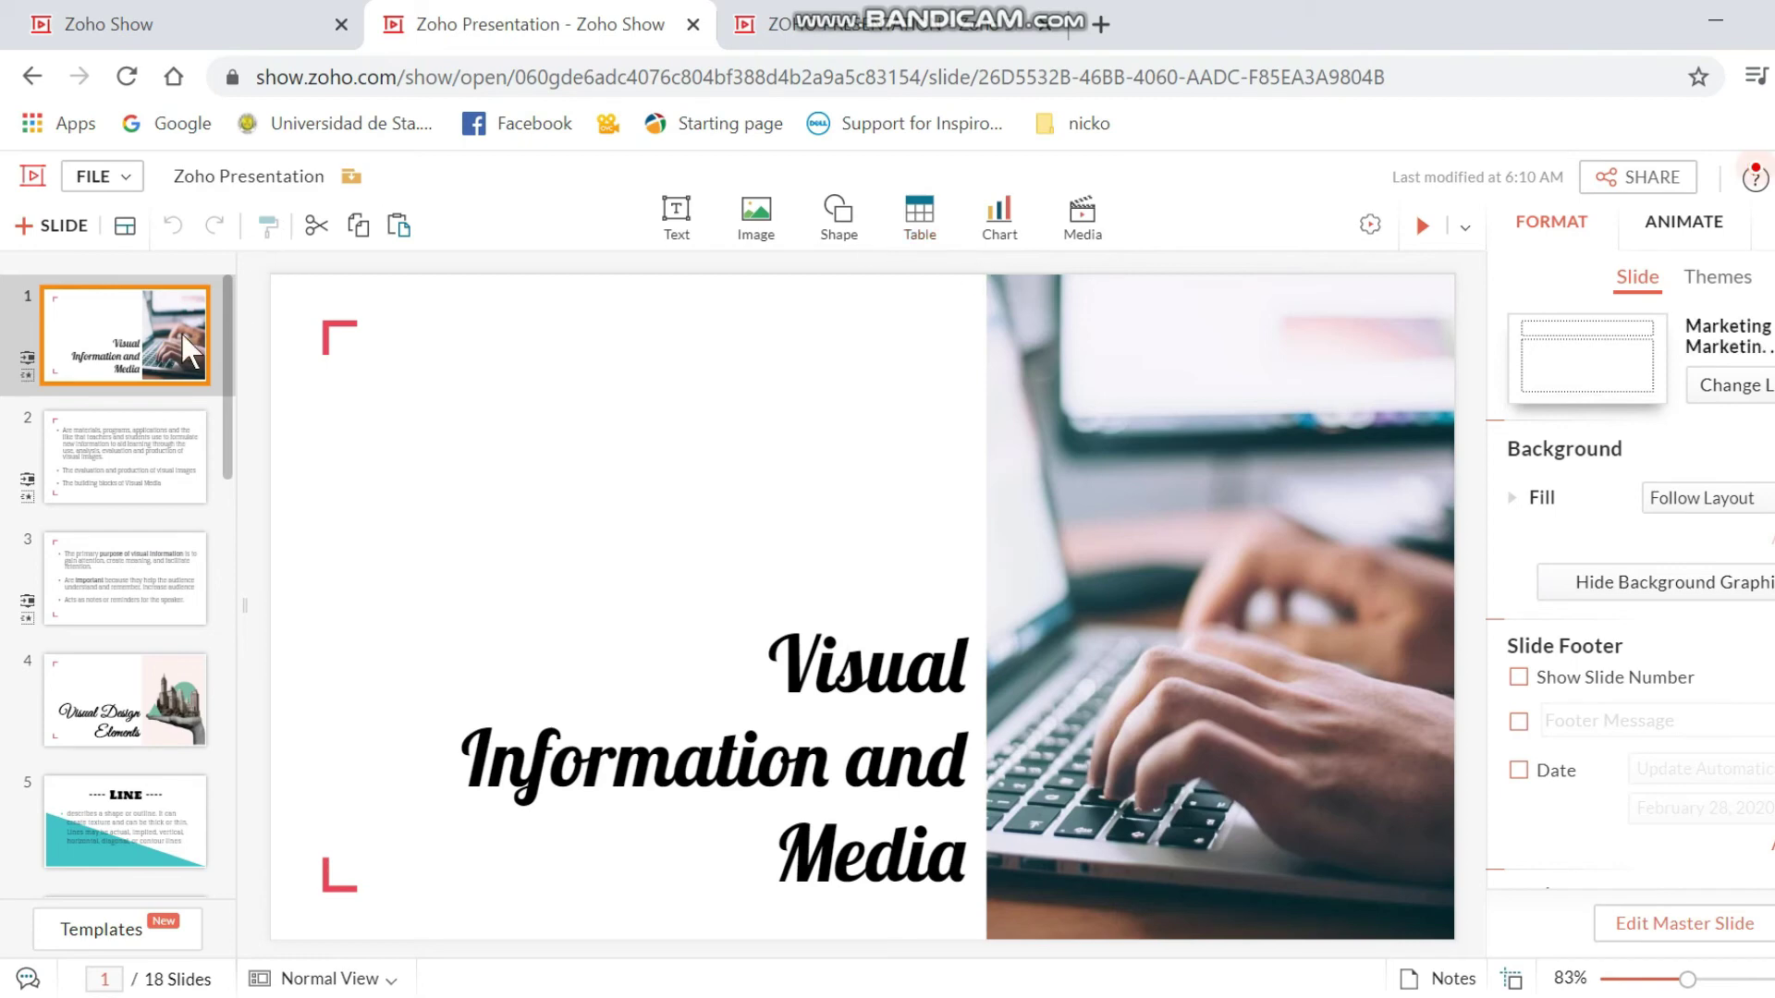
# Show the animation settings and select the Visual Design Elements title on slide 4
pyautogui.click(913, 764)
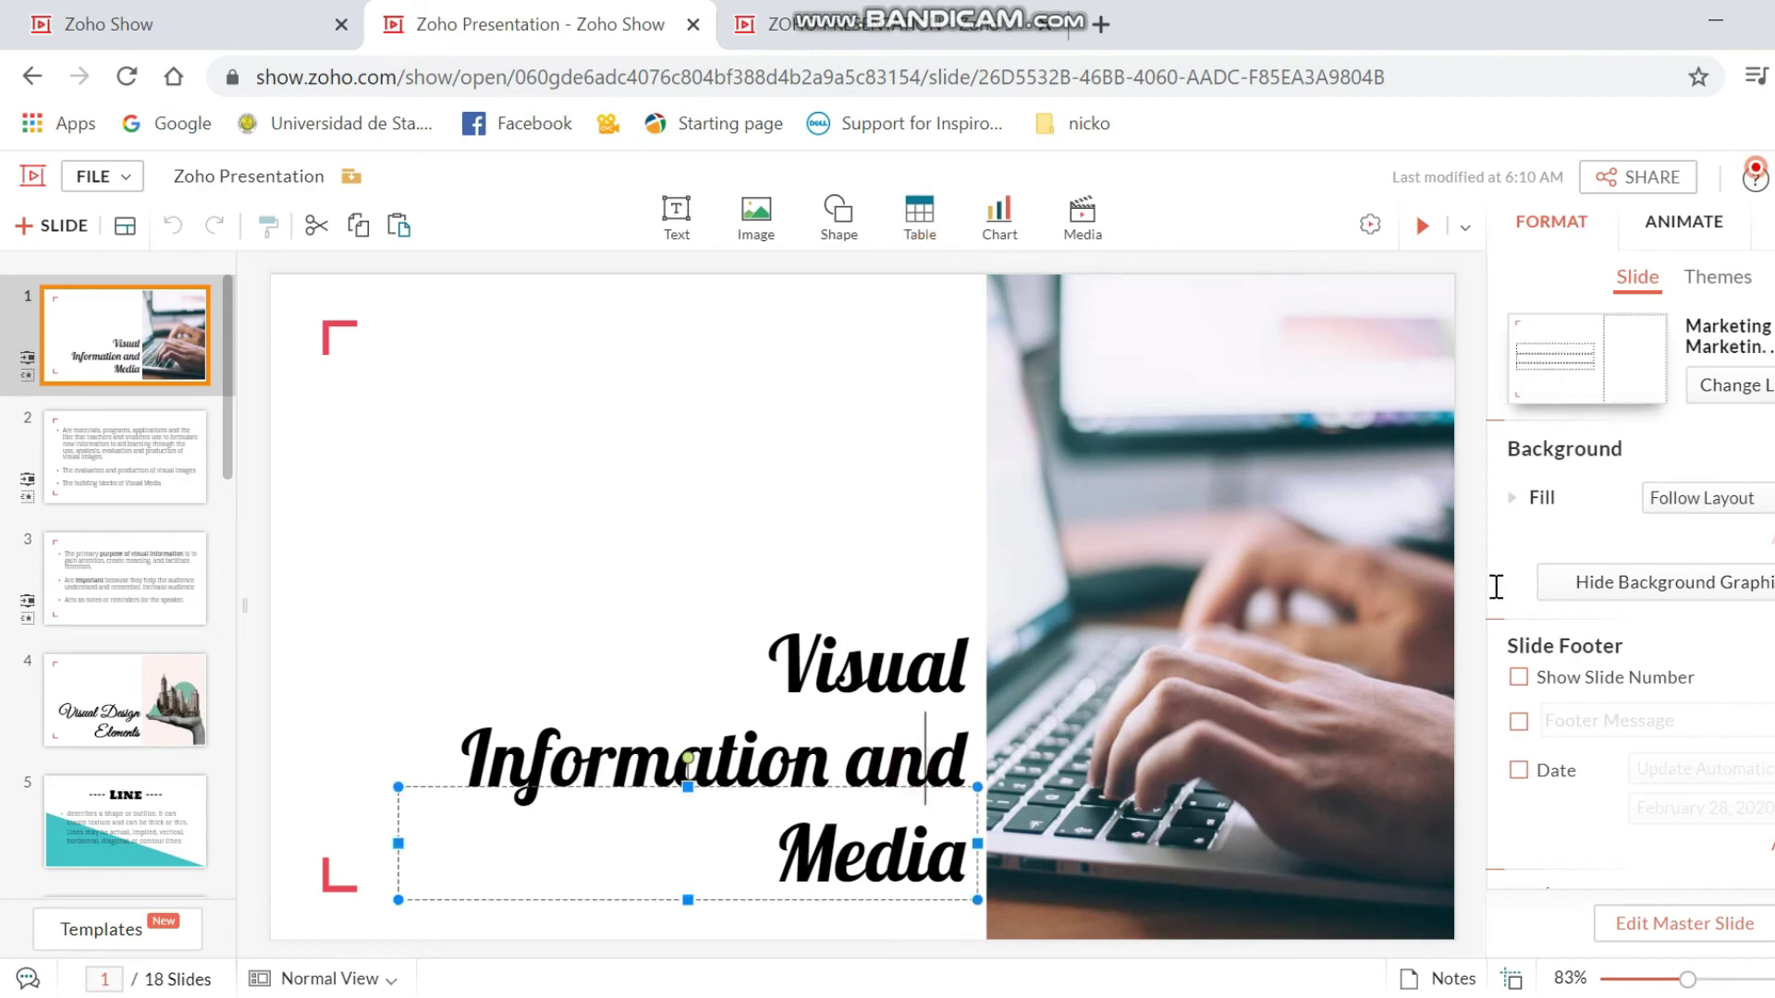
pyautogui.click(1687, 227)
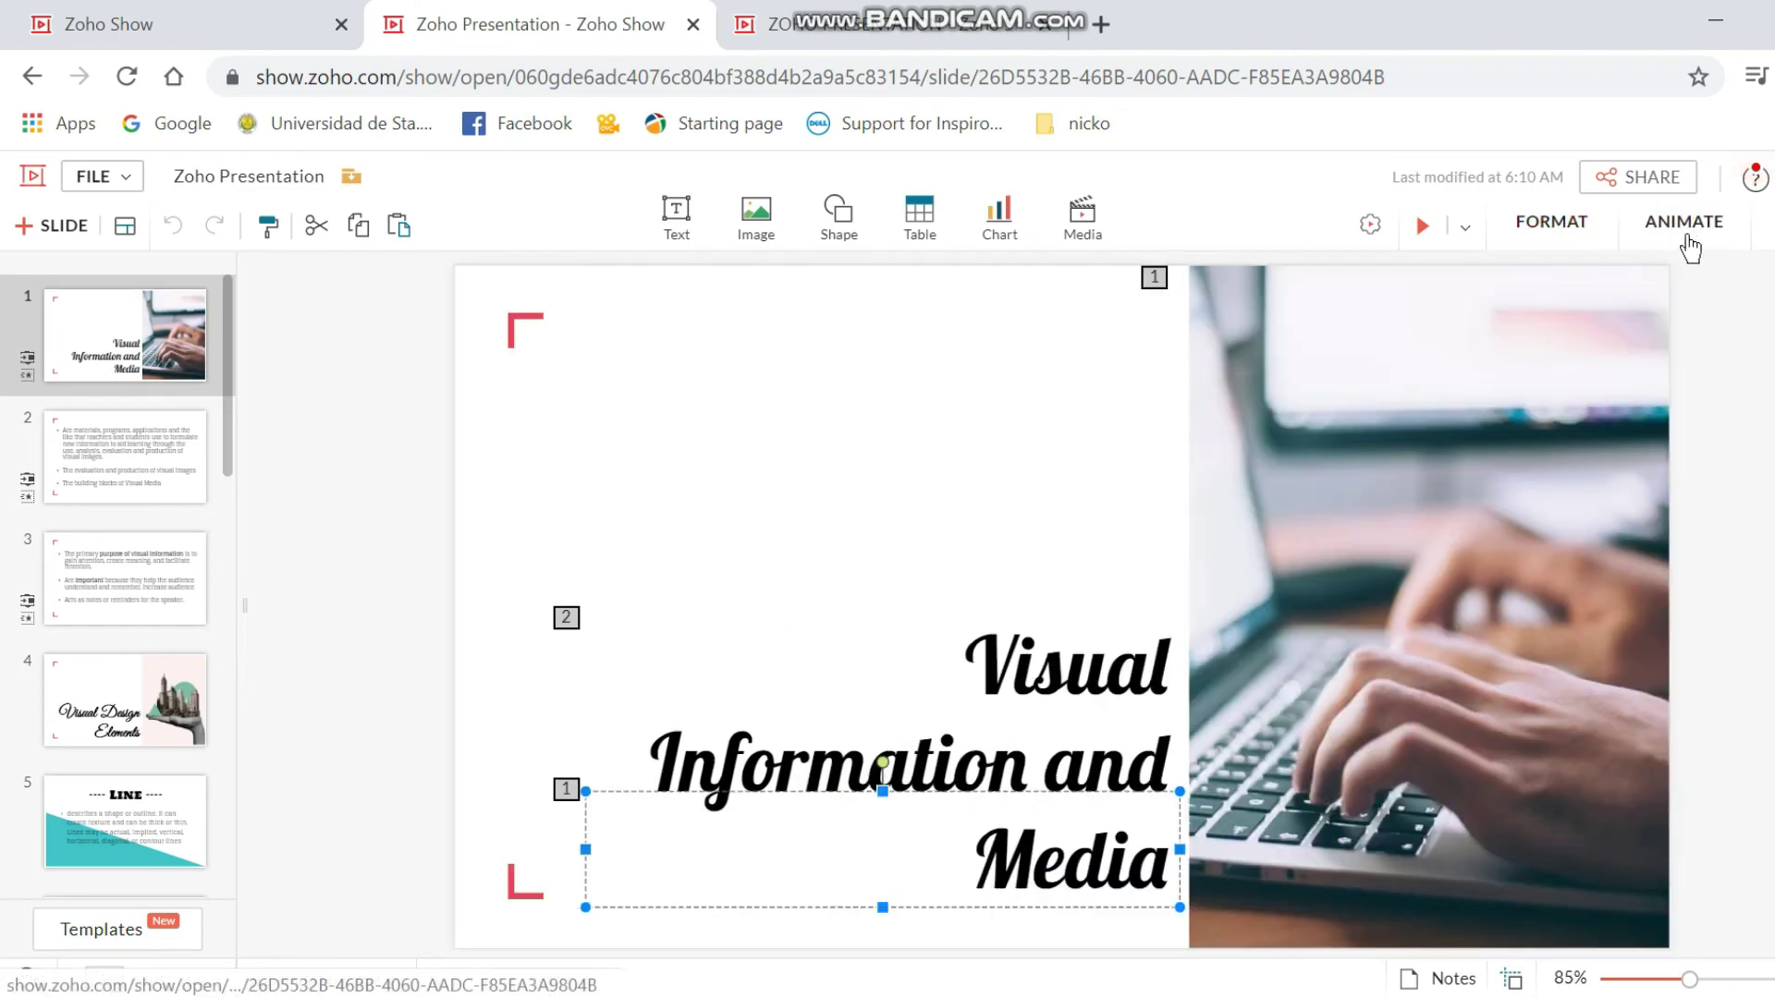
pyautogui.click(13, 721)
pyautogui.click(832, 832)
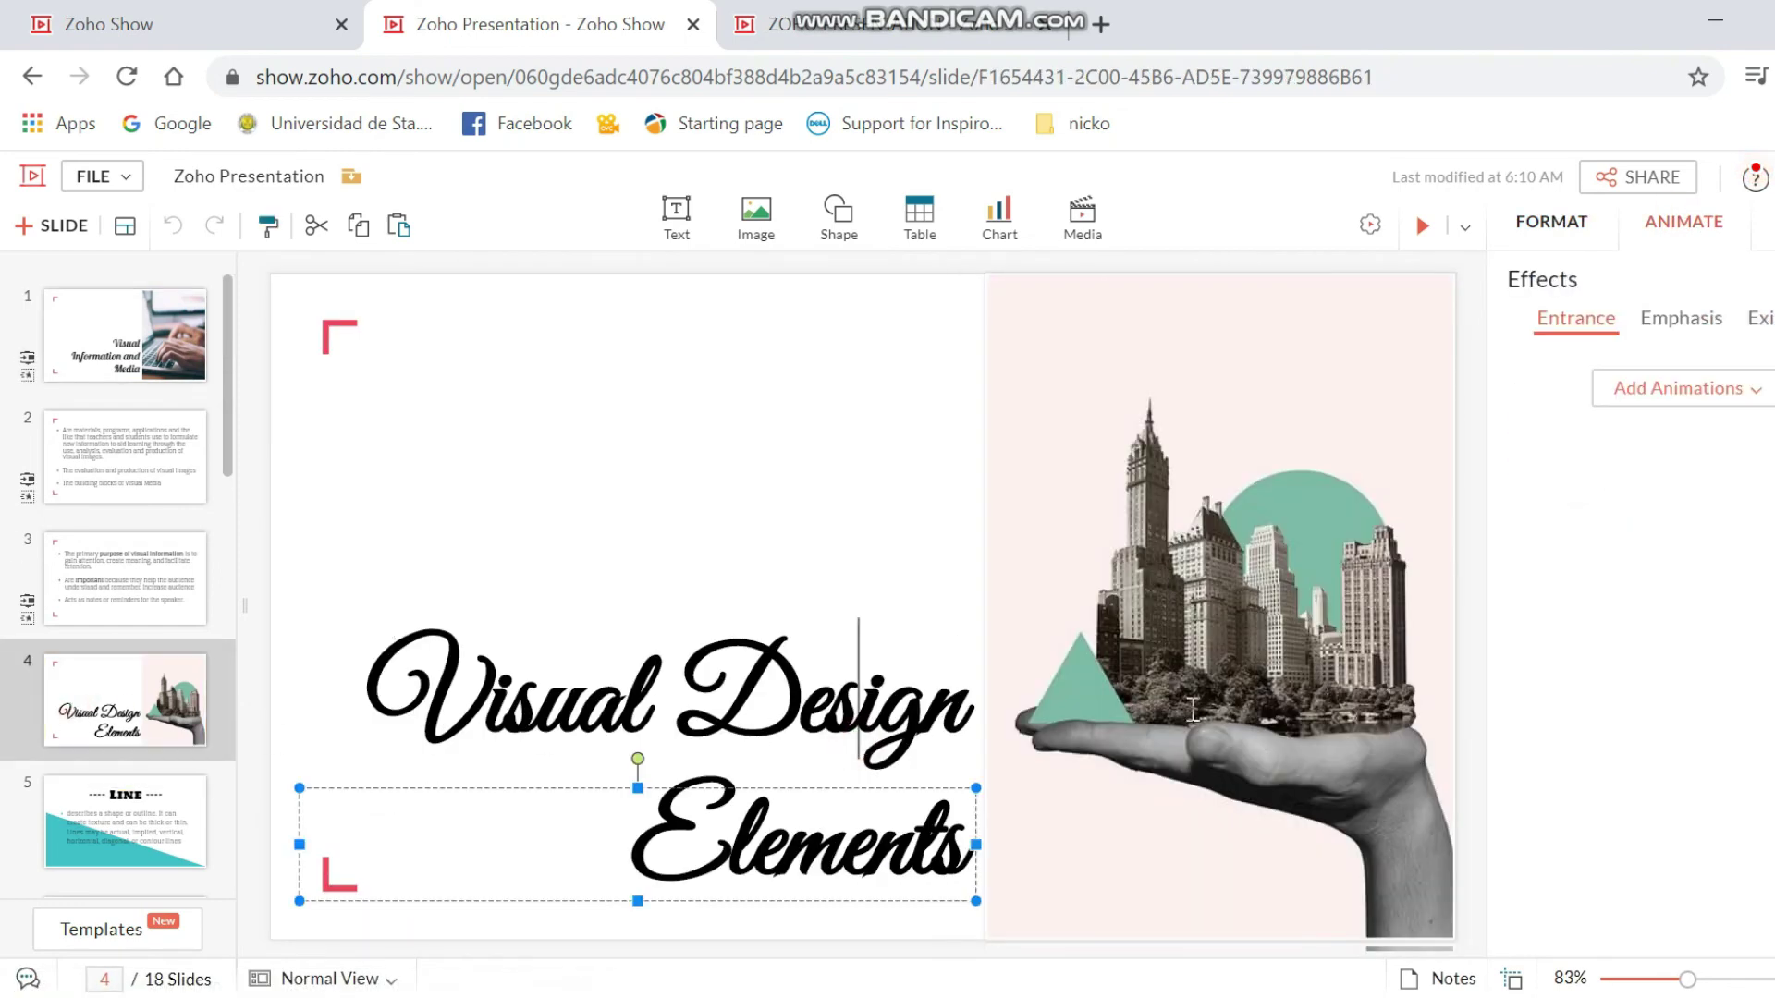
# Give the title a Flip In entrance effect from the top
pyautogui.click(1710, 404)
pyautogui.click(1680, 319)
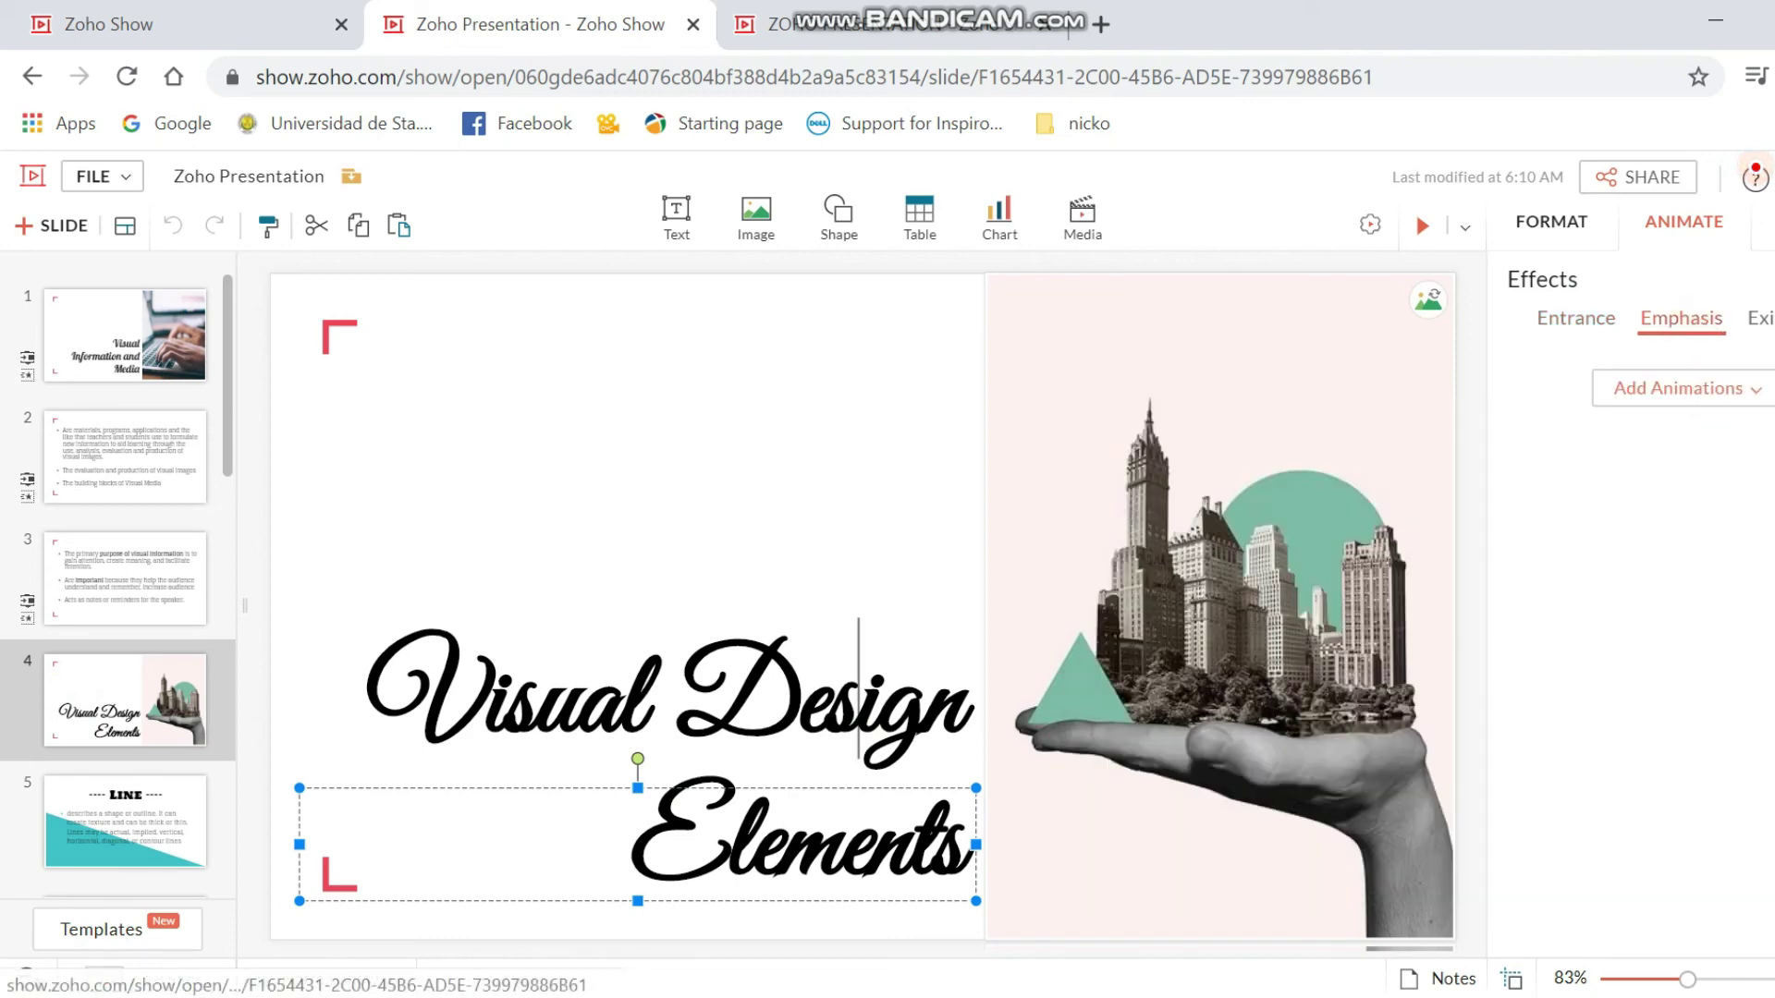
pyautogui.click(1582, 324)
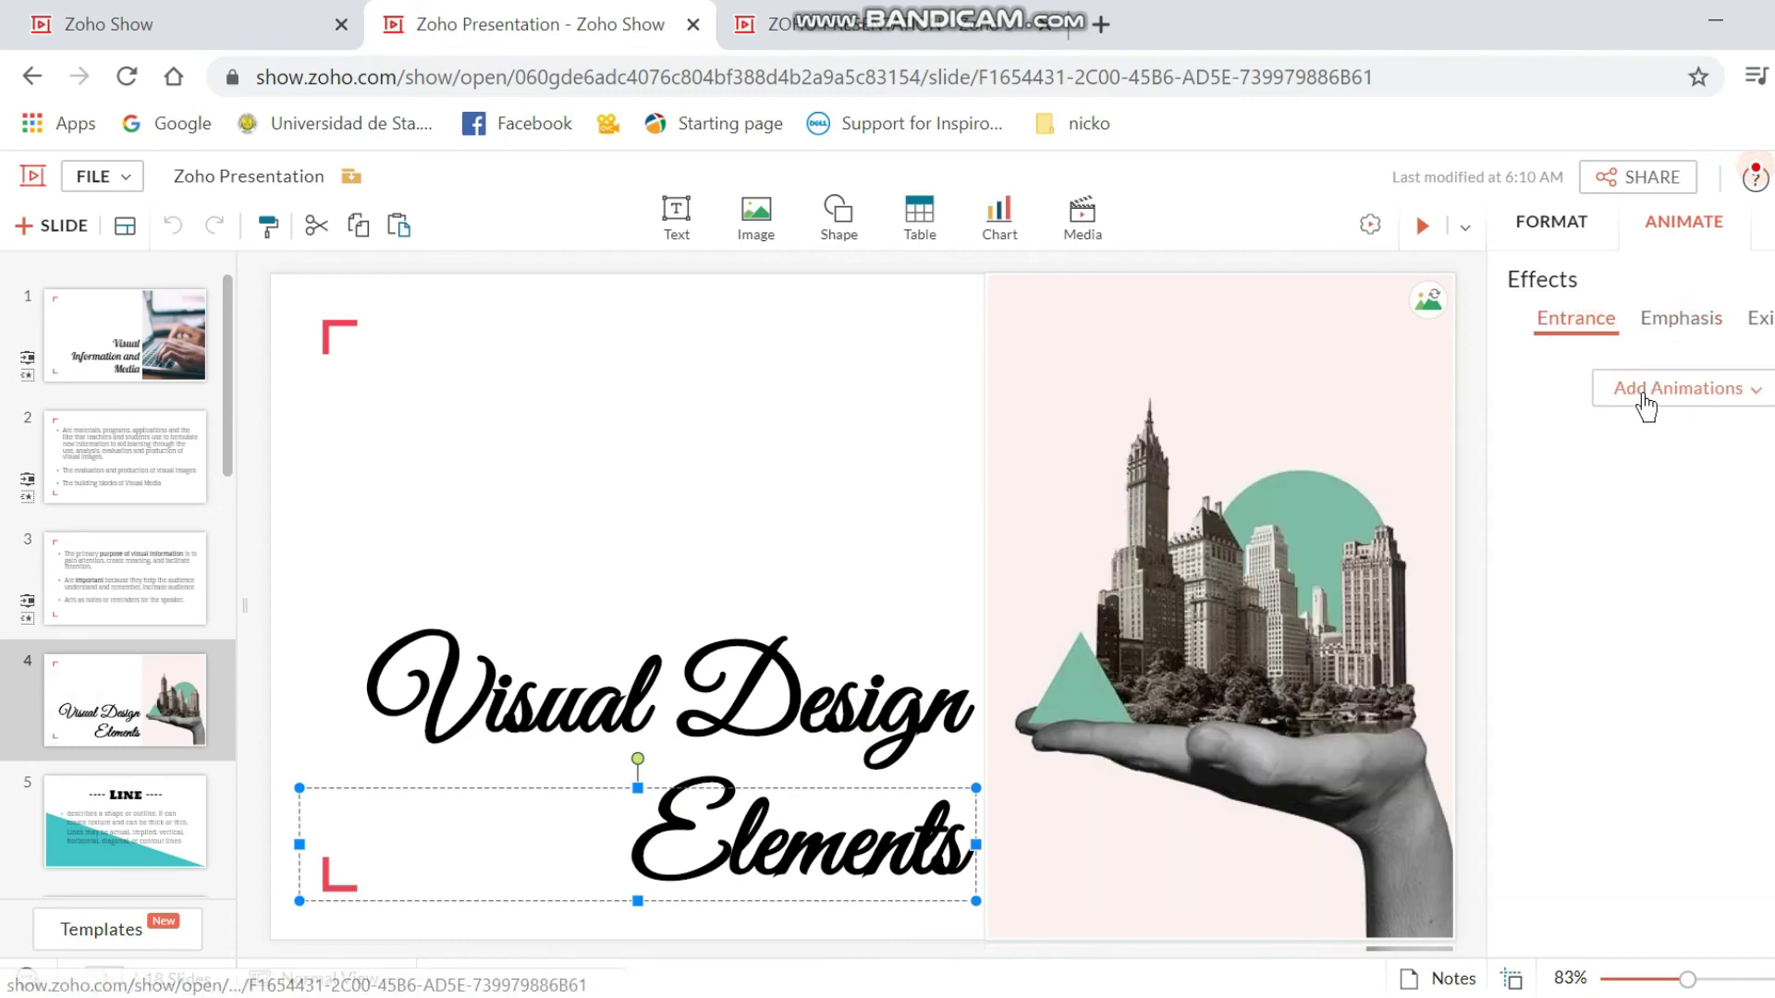
pyautogui.click(1638, 393)
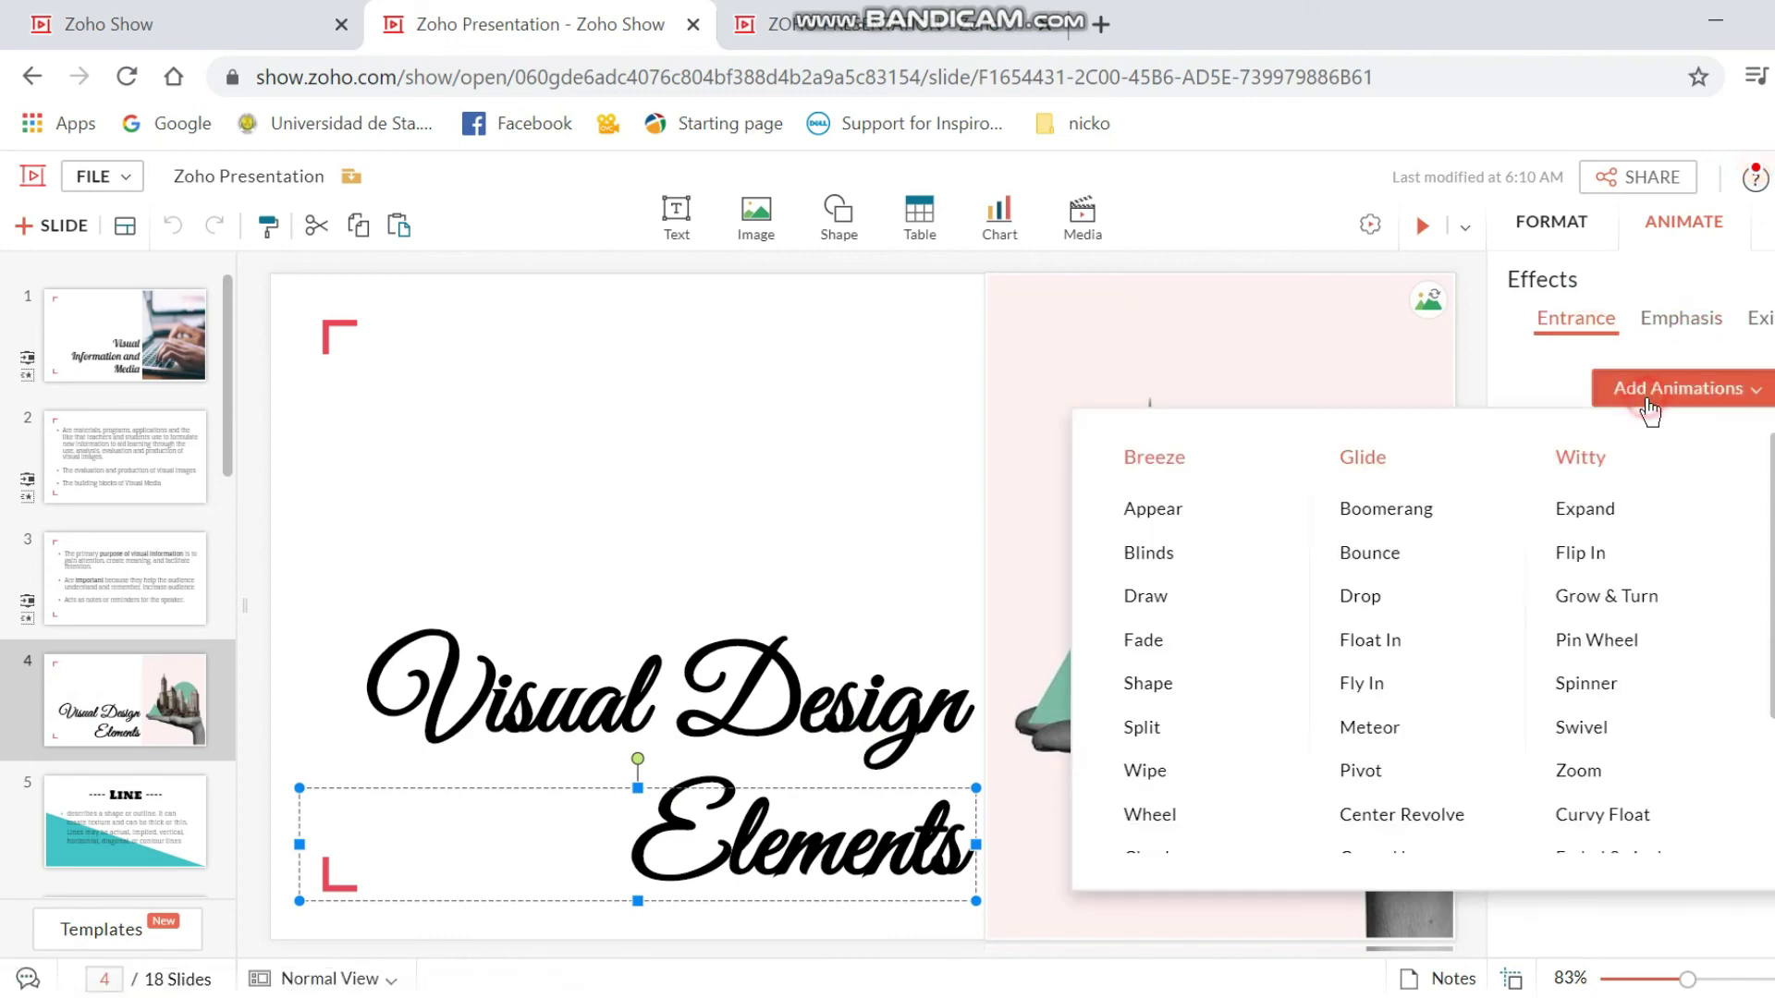
pyautogui.click(1581, 553)
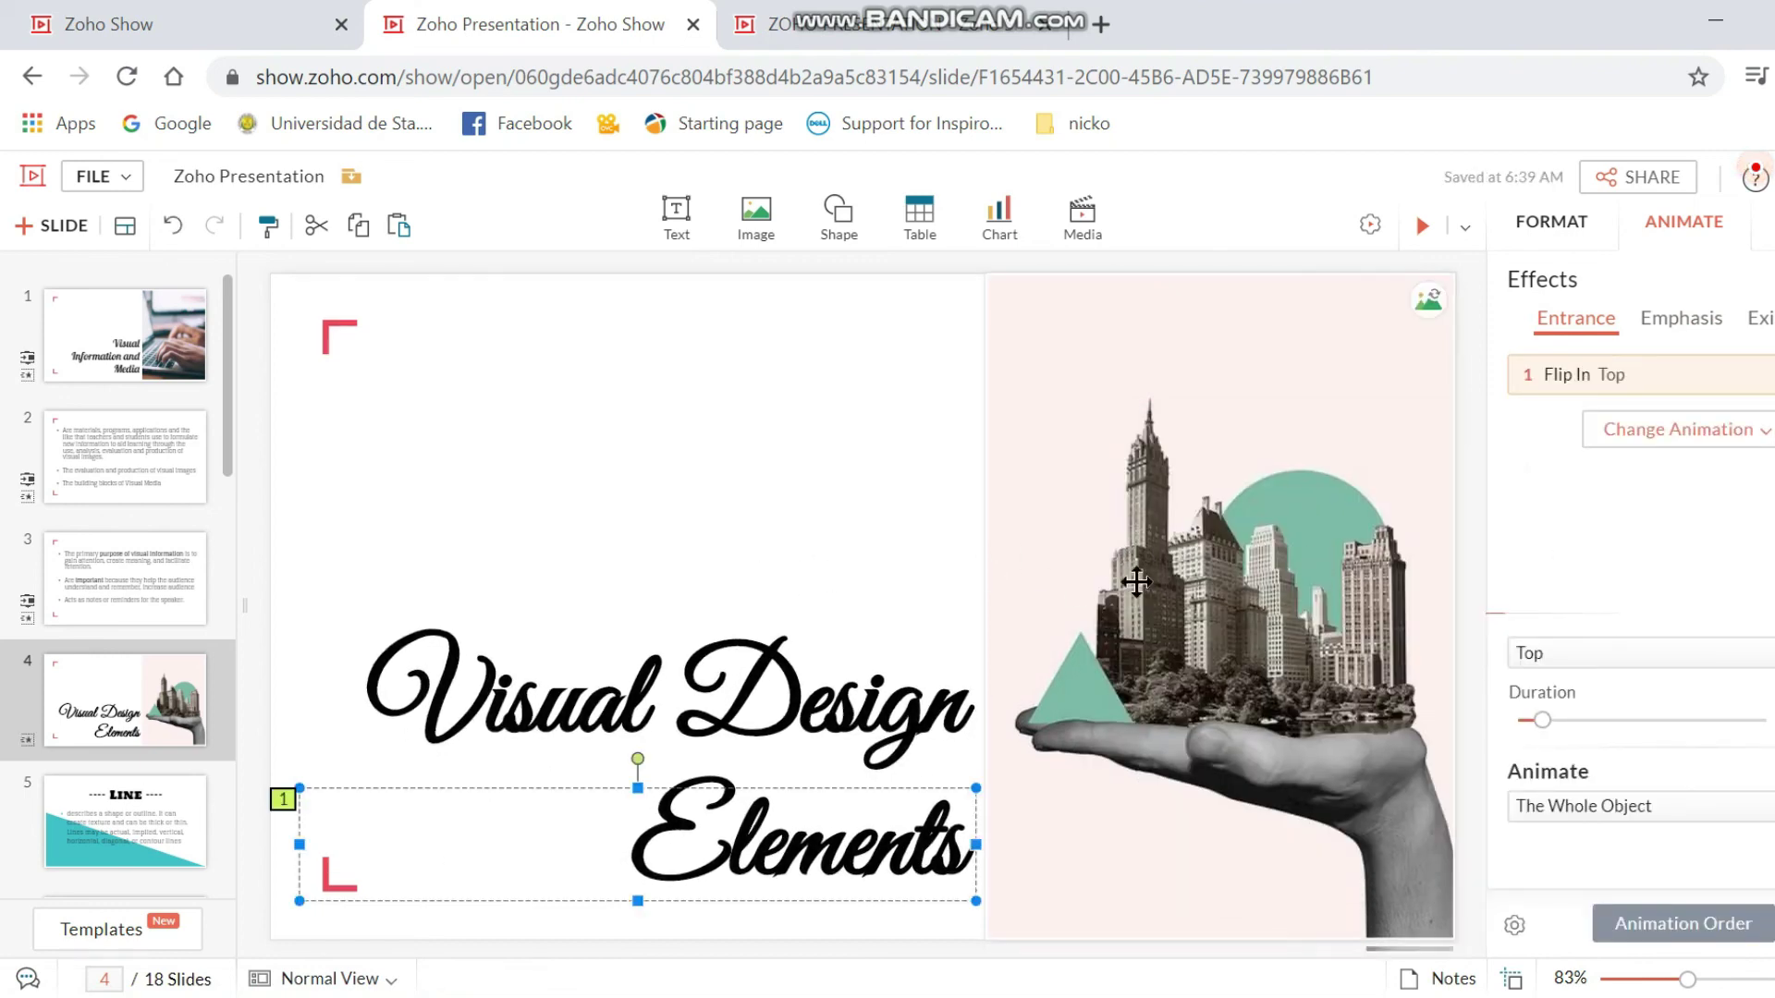
pyautogui.click(164, 835)
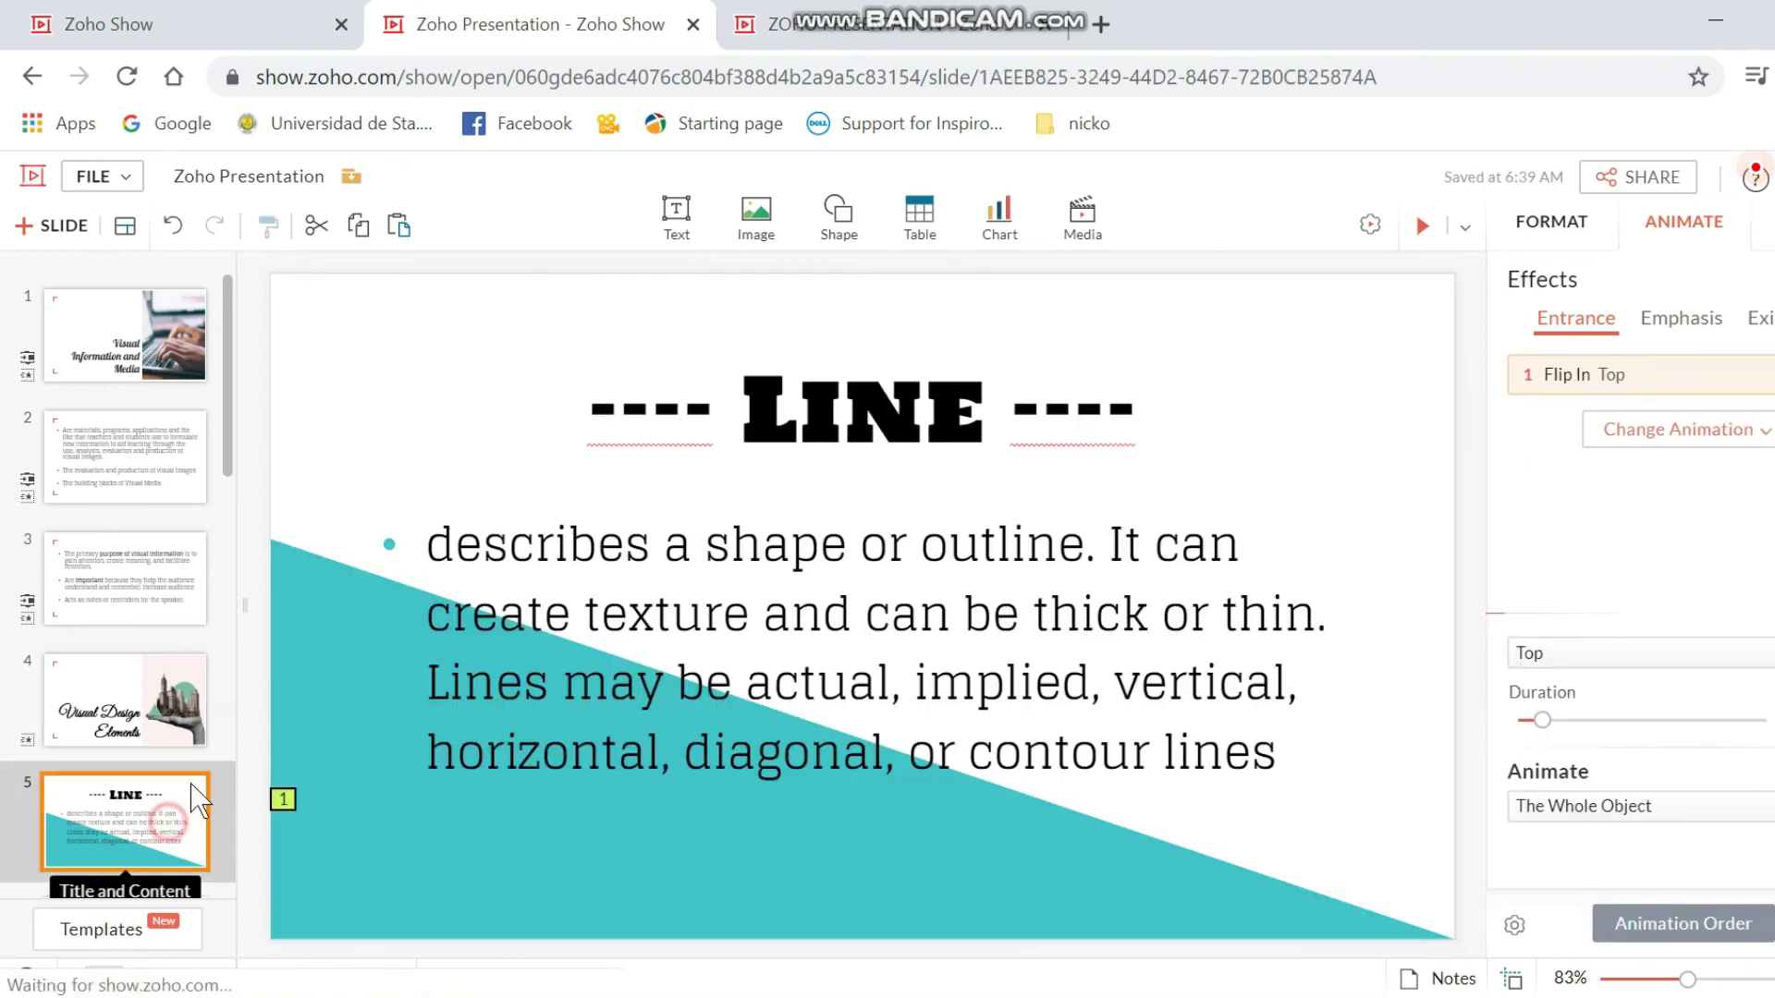
# Give the LINE title an Expand entrance effect
pyautogui.click(1001, 419)
pyautogui.click(1717, 388)
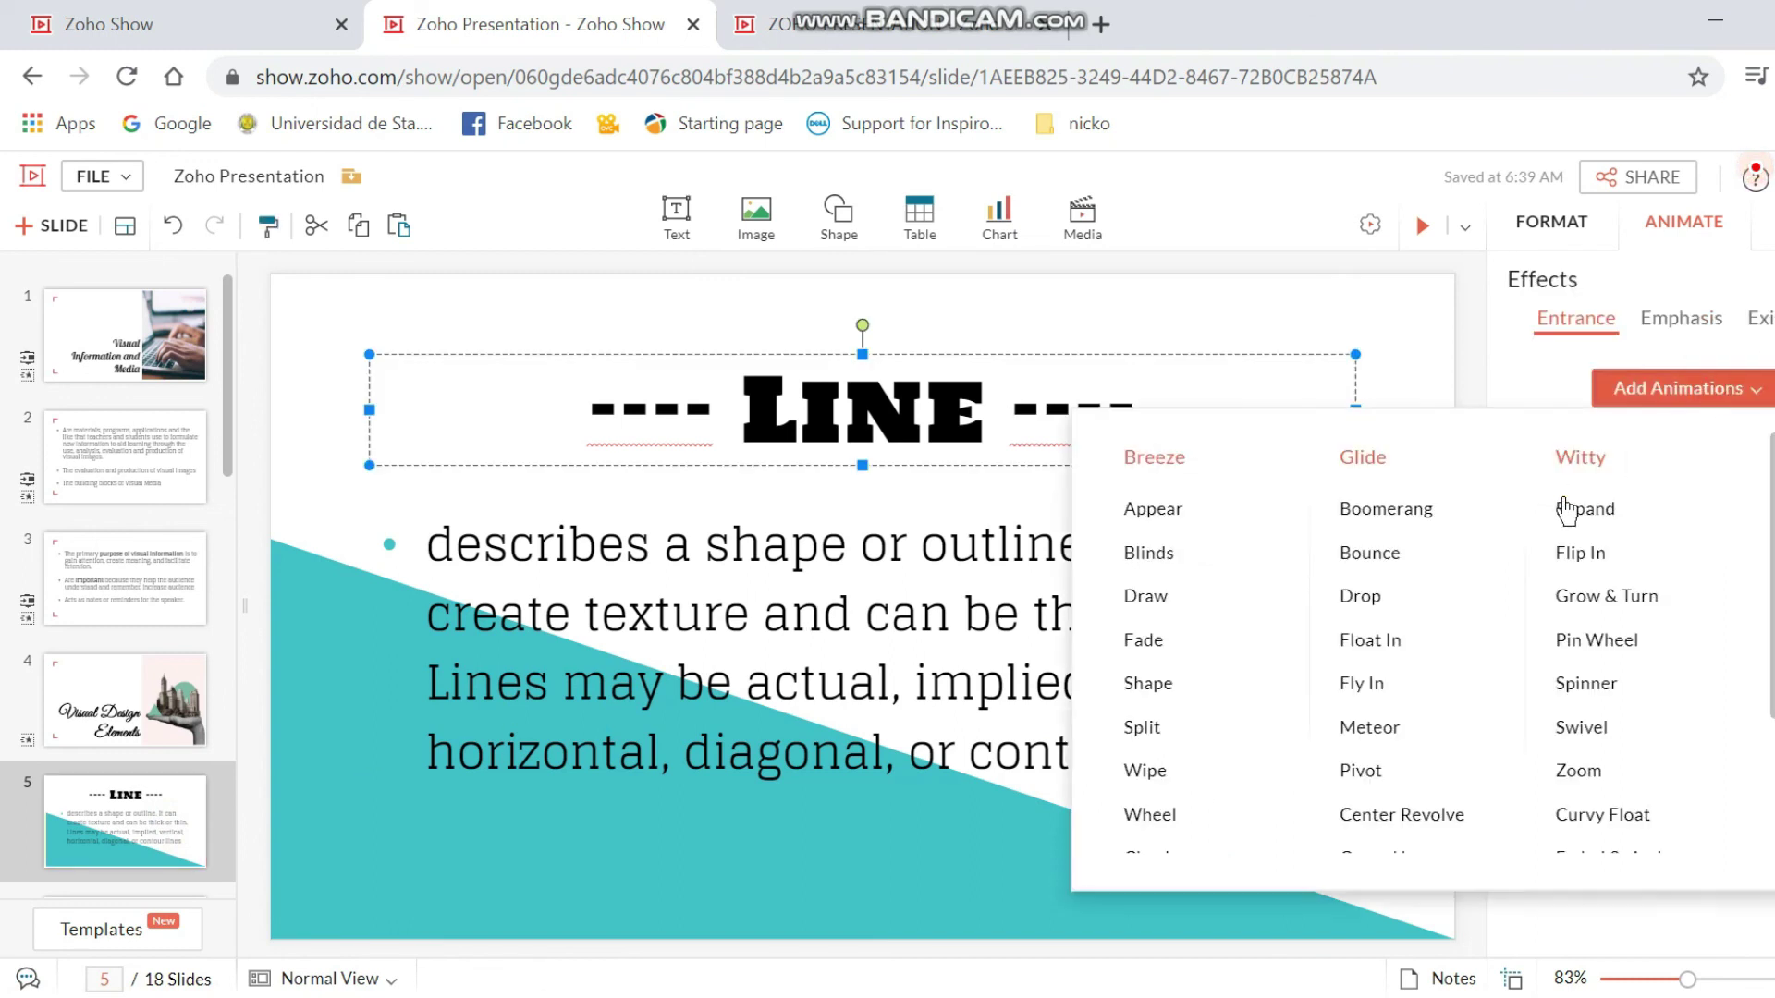
pyautogui.click(1559, 508)
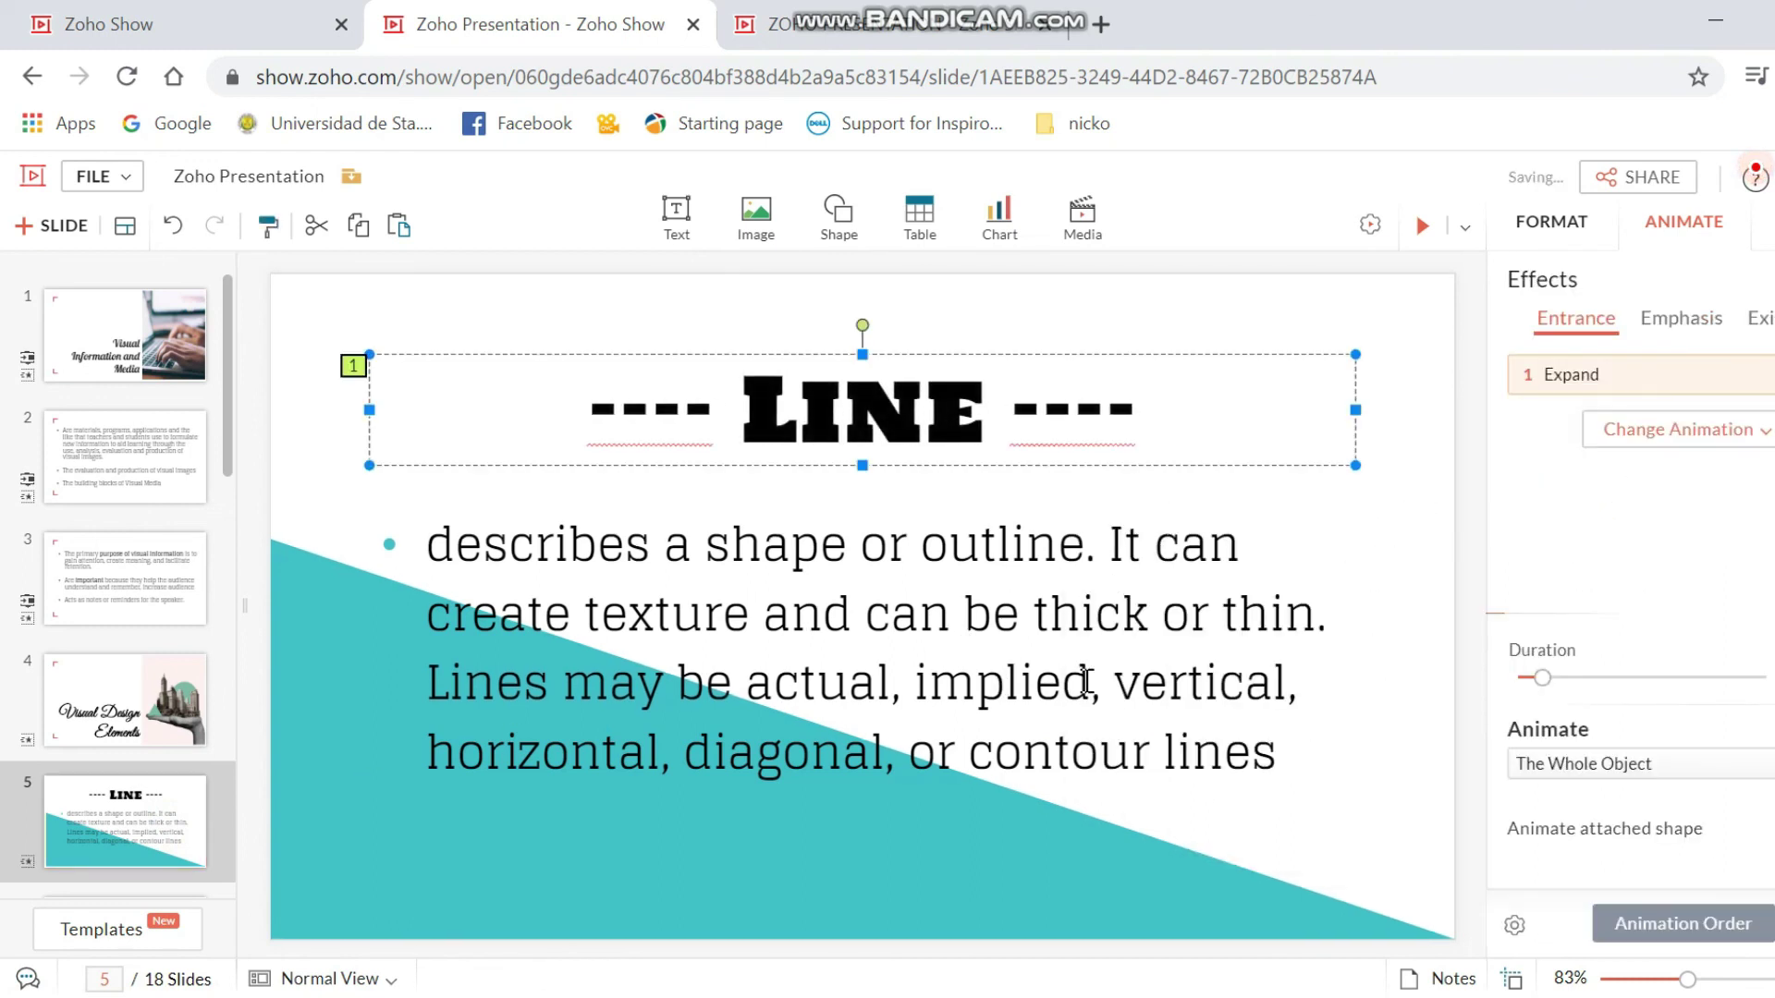
# Give the body text a Spinner entrance, review the animation order, and return to slide 1
pyautogui.click(1270, 758)
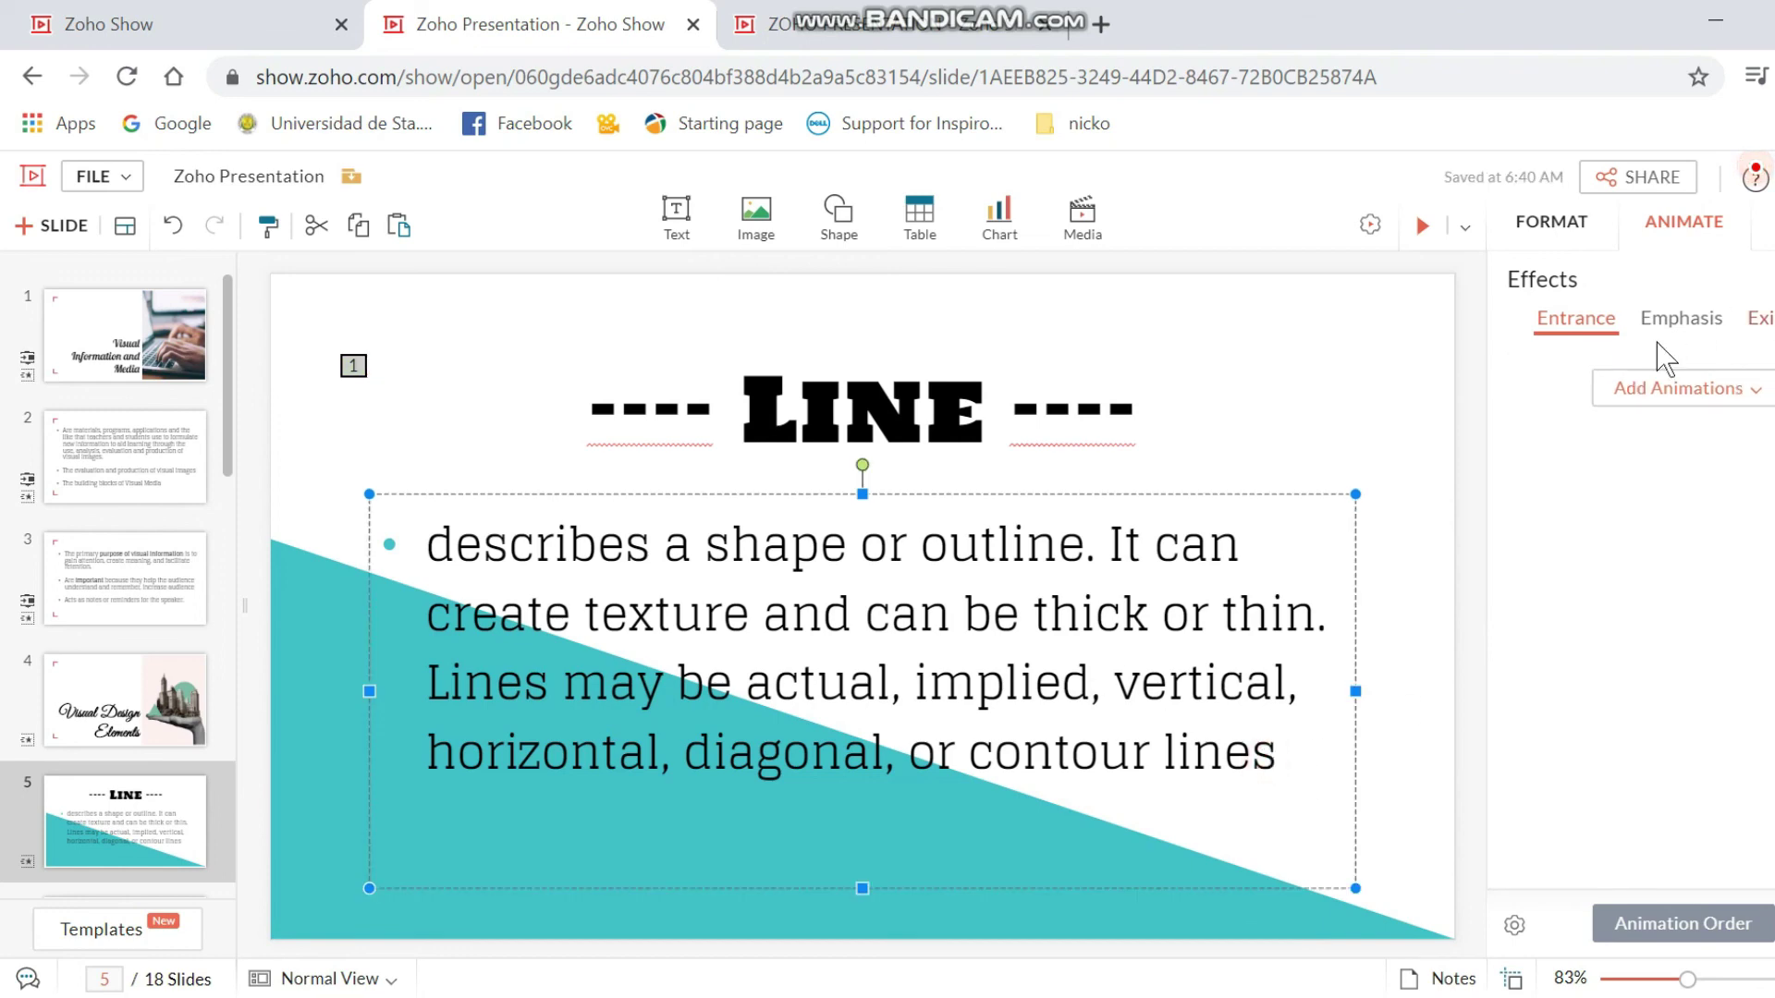
pyautogui.click(1708, 388)
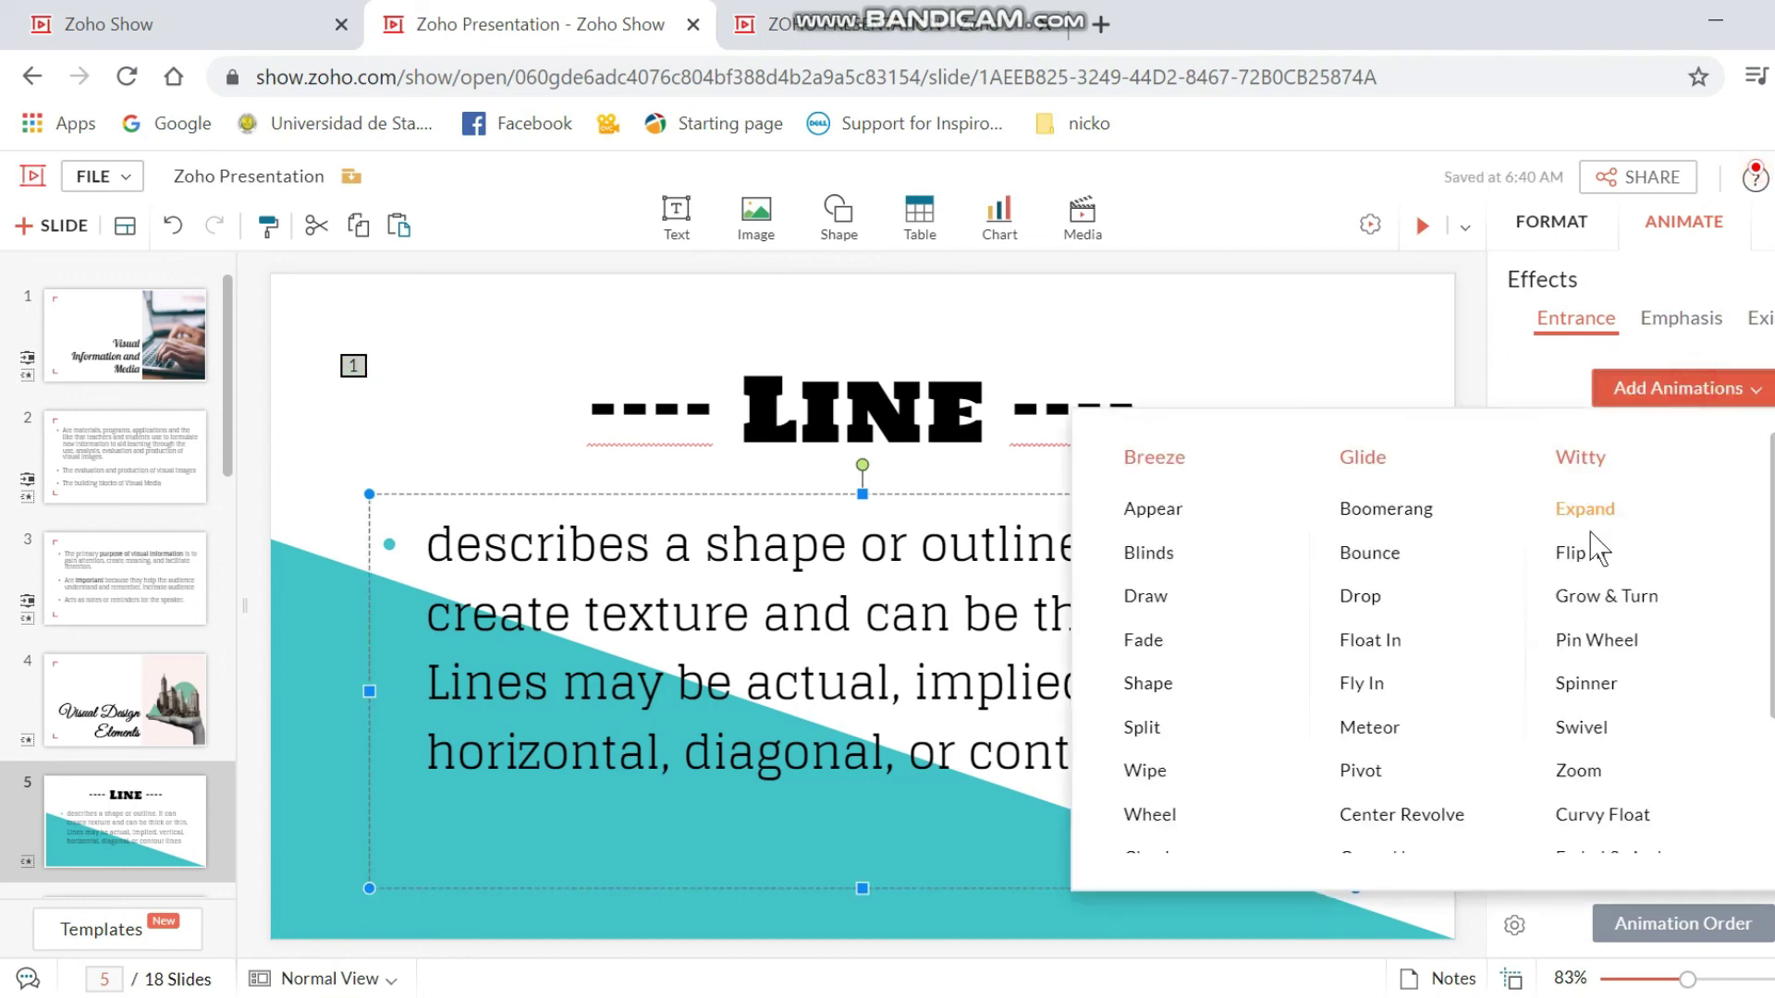
pyautogui.click(1585, 686)
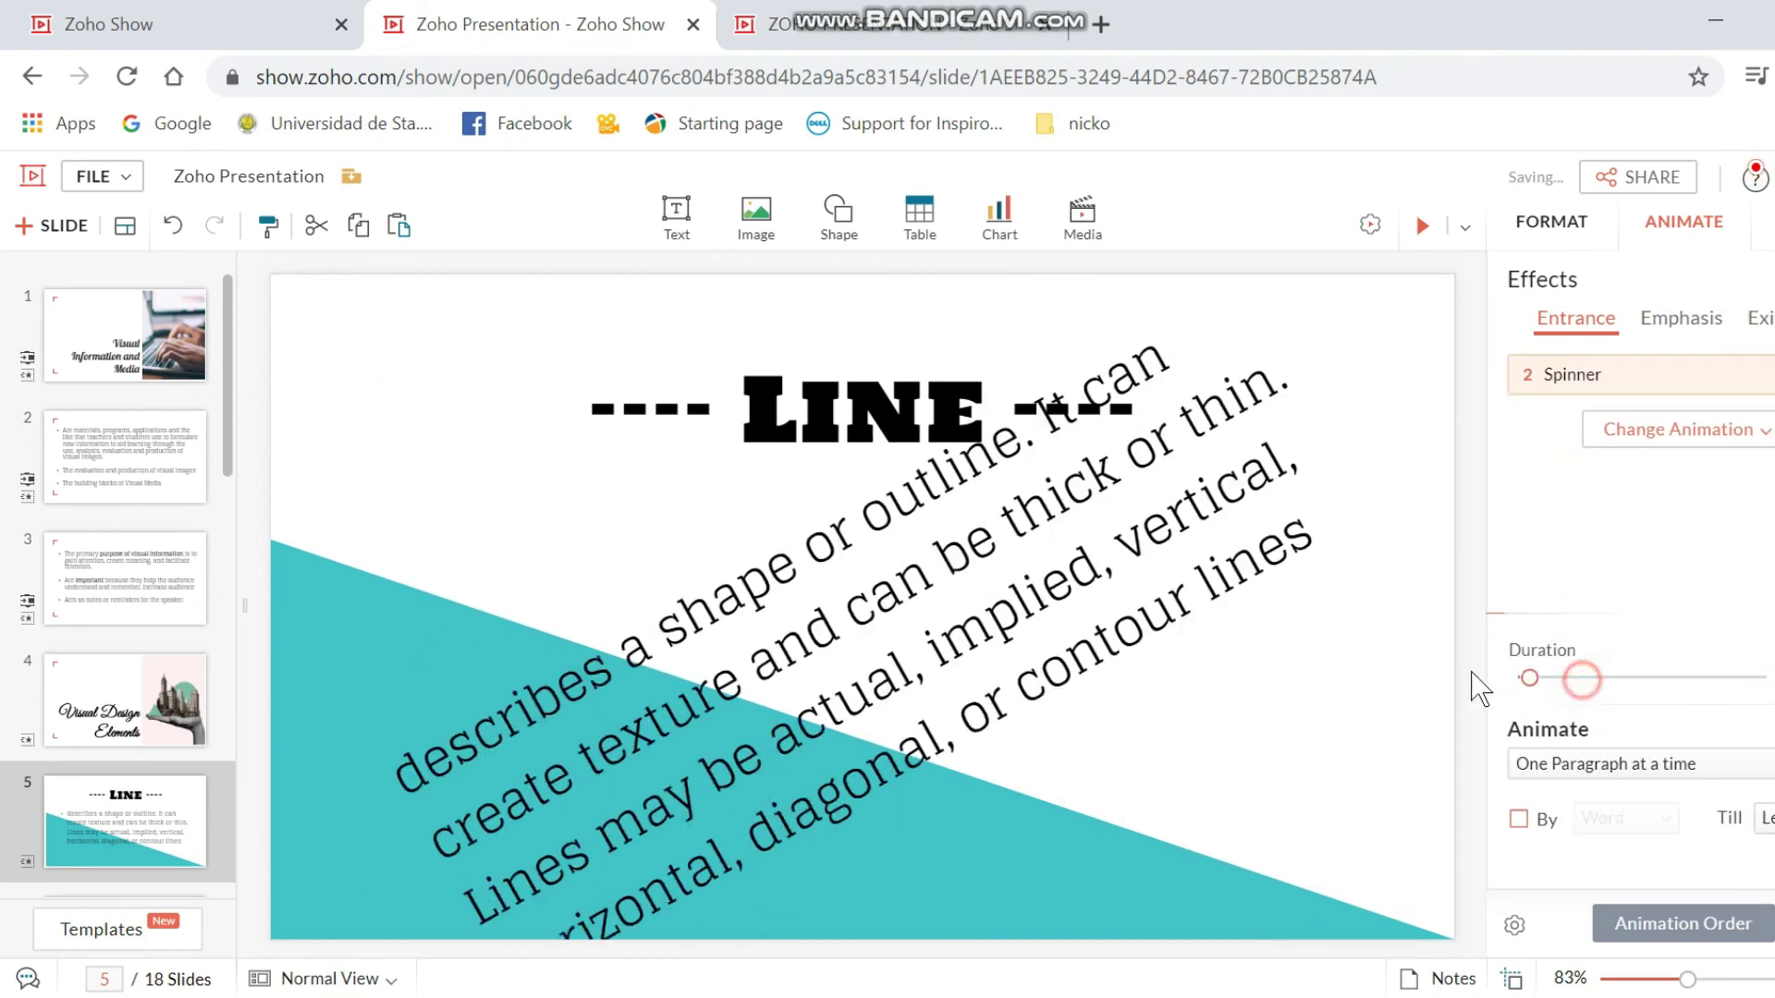
pyautogui.click(1407, 650)
pyautogui.click(1167, 684)
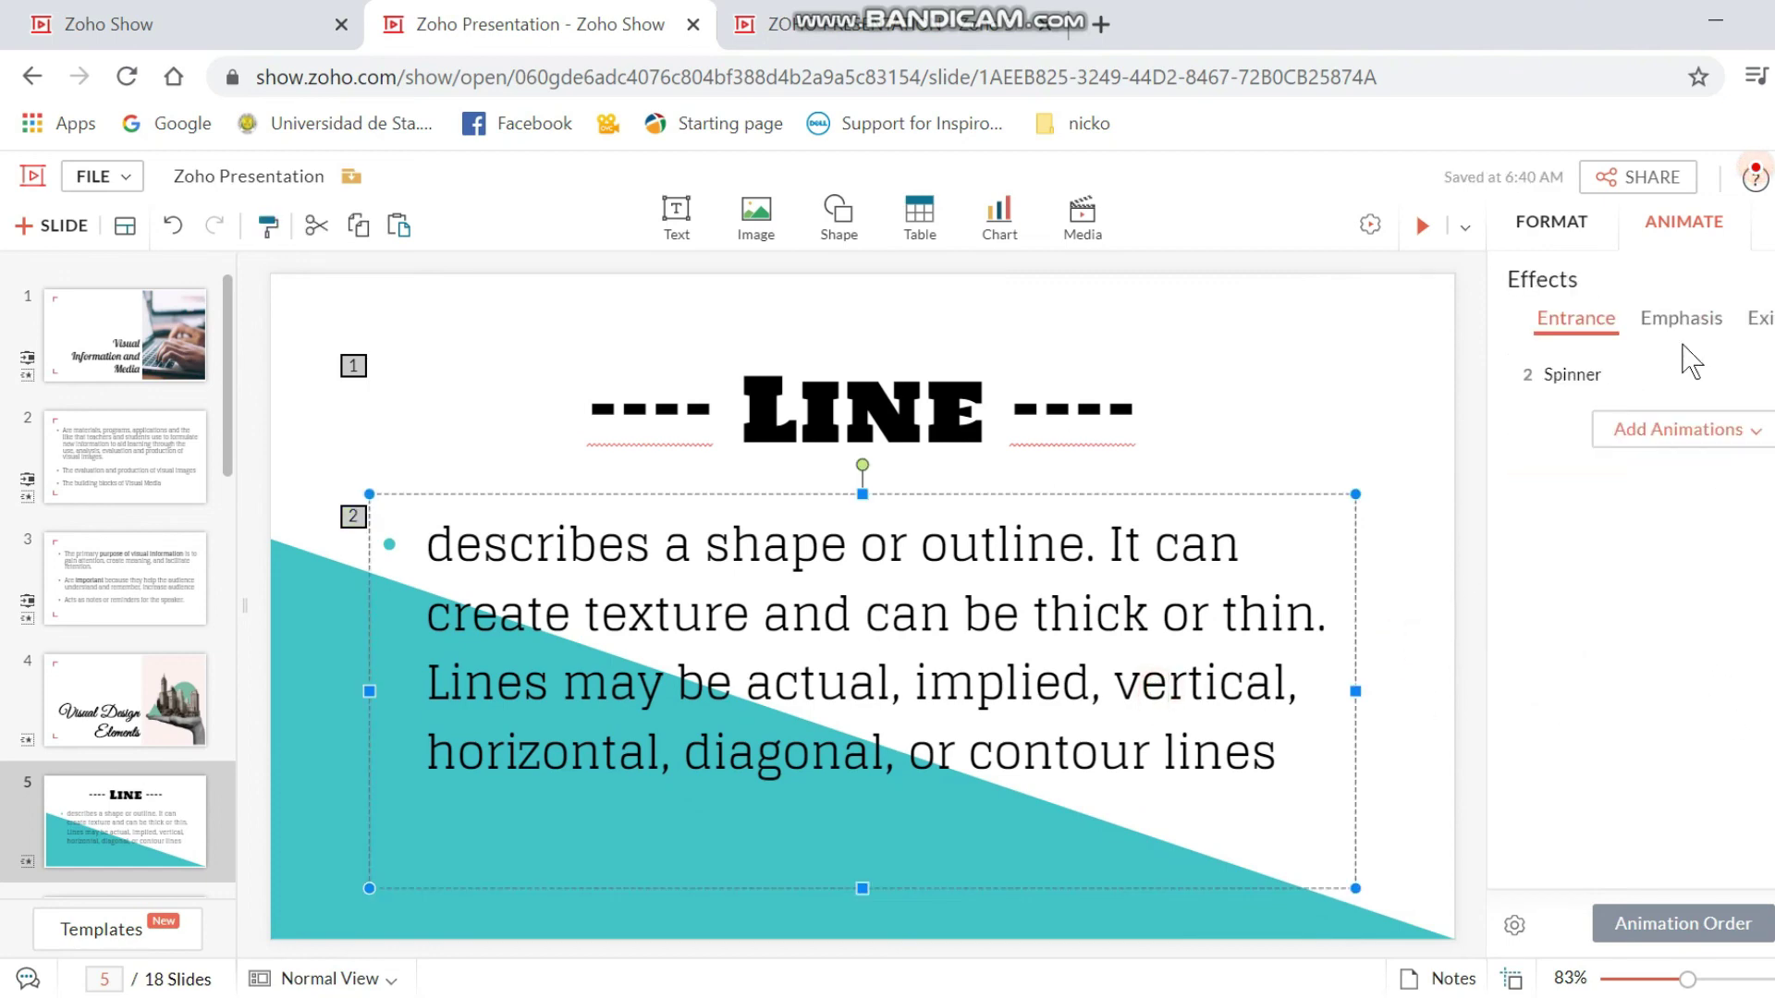
pyautogui.click(1705, 926)
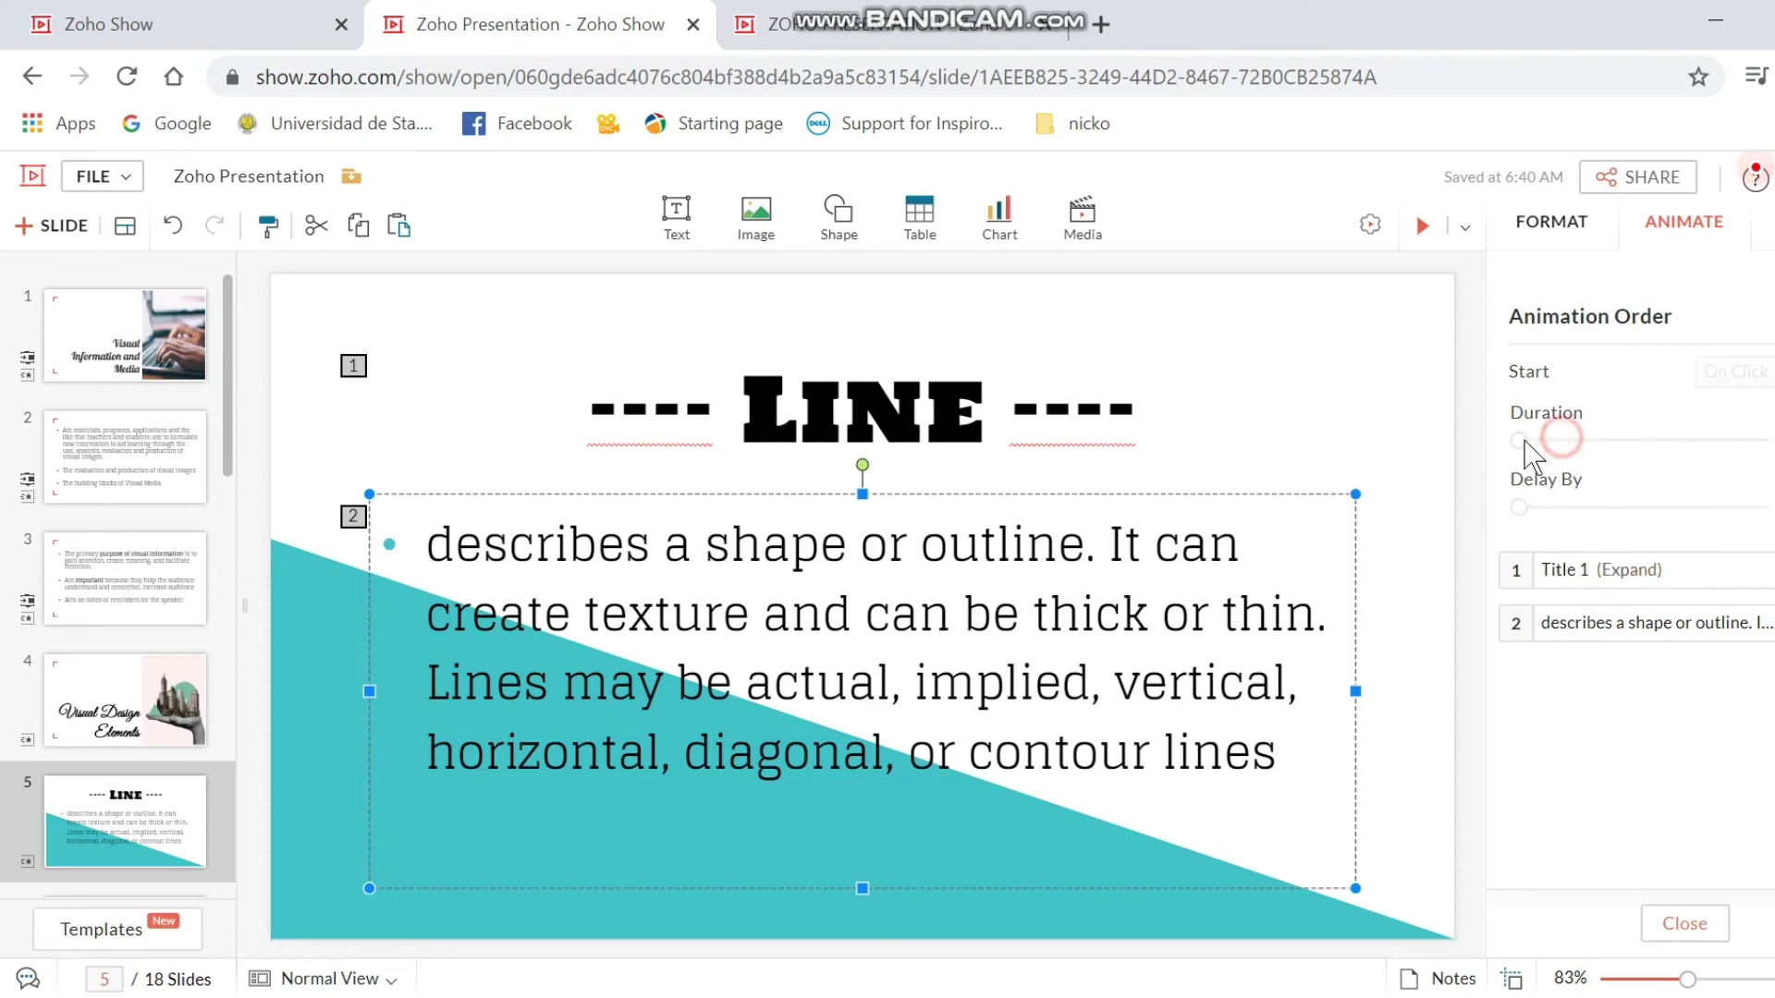
pyautogui.click(1681, 923)
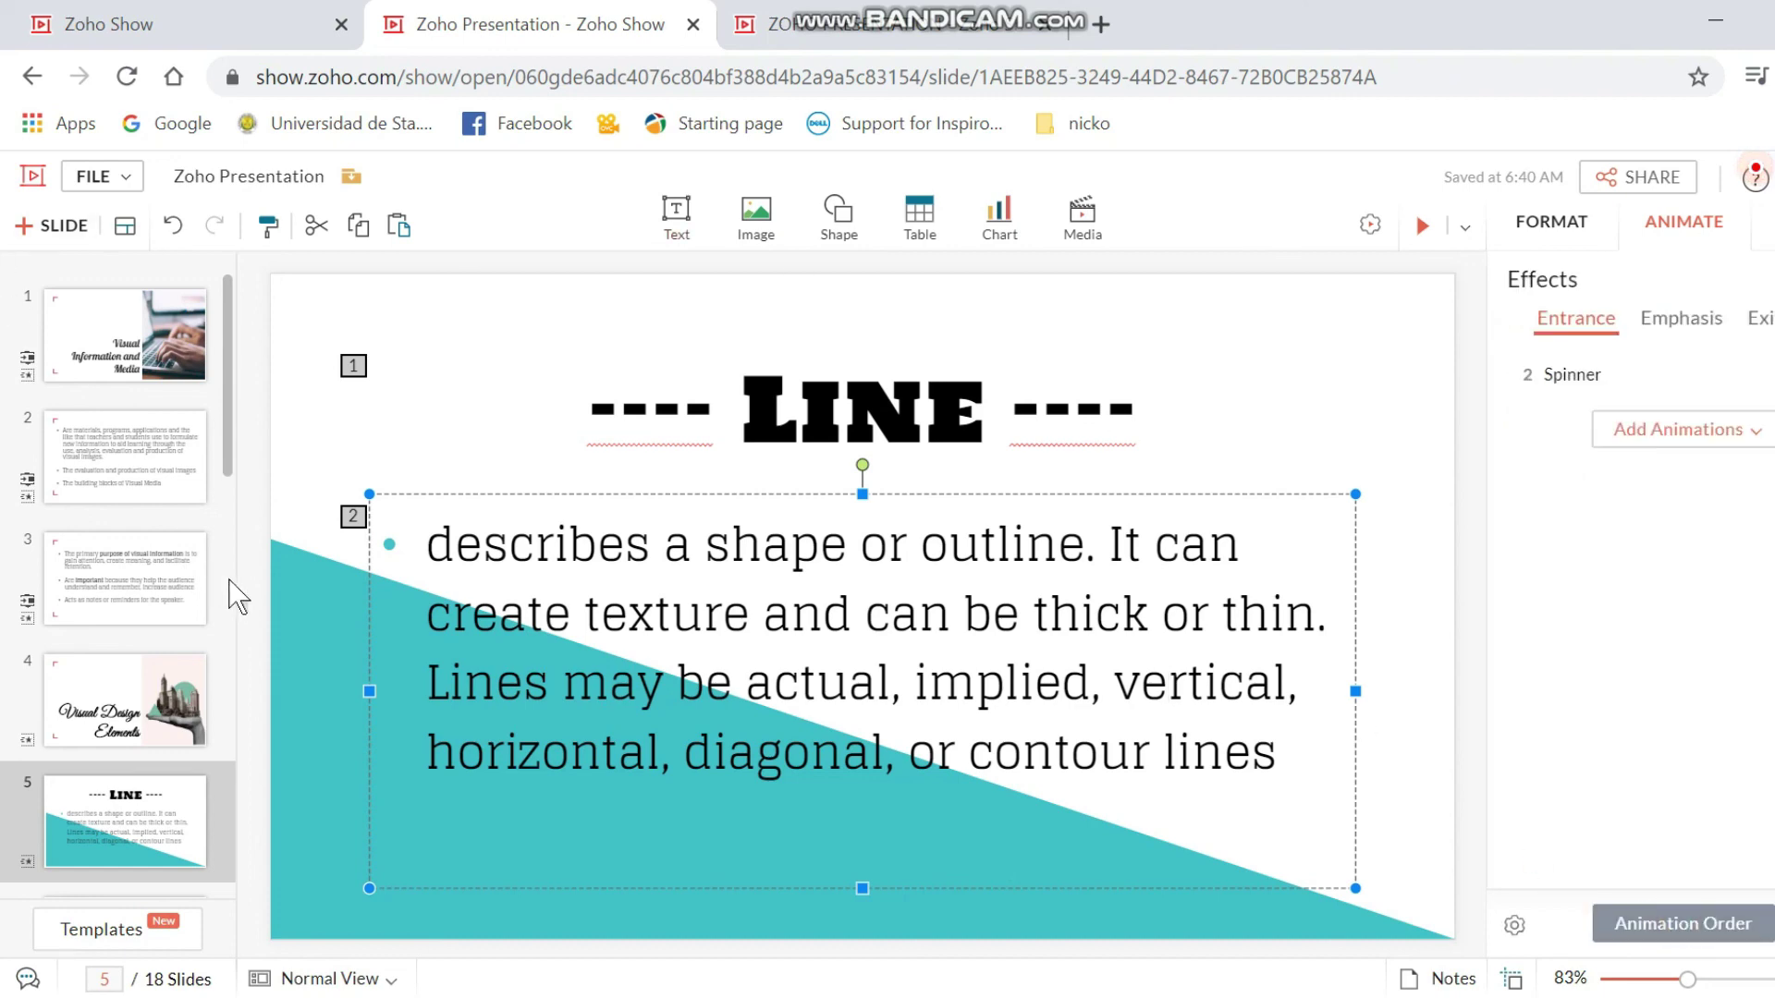
pyautogui.click(165, 361)
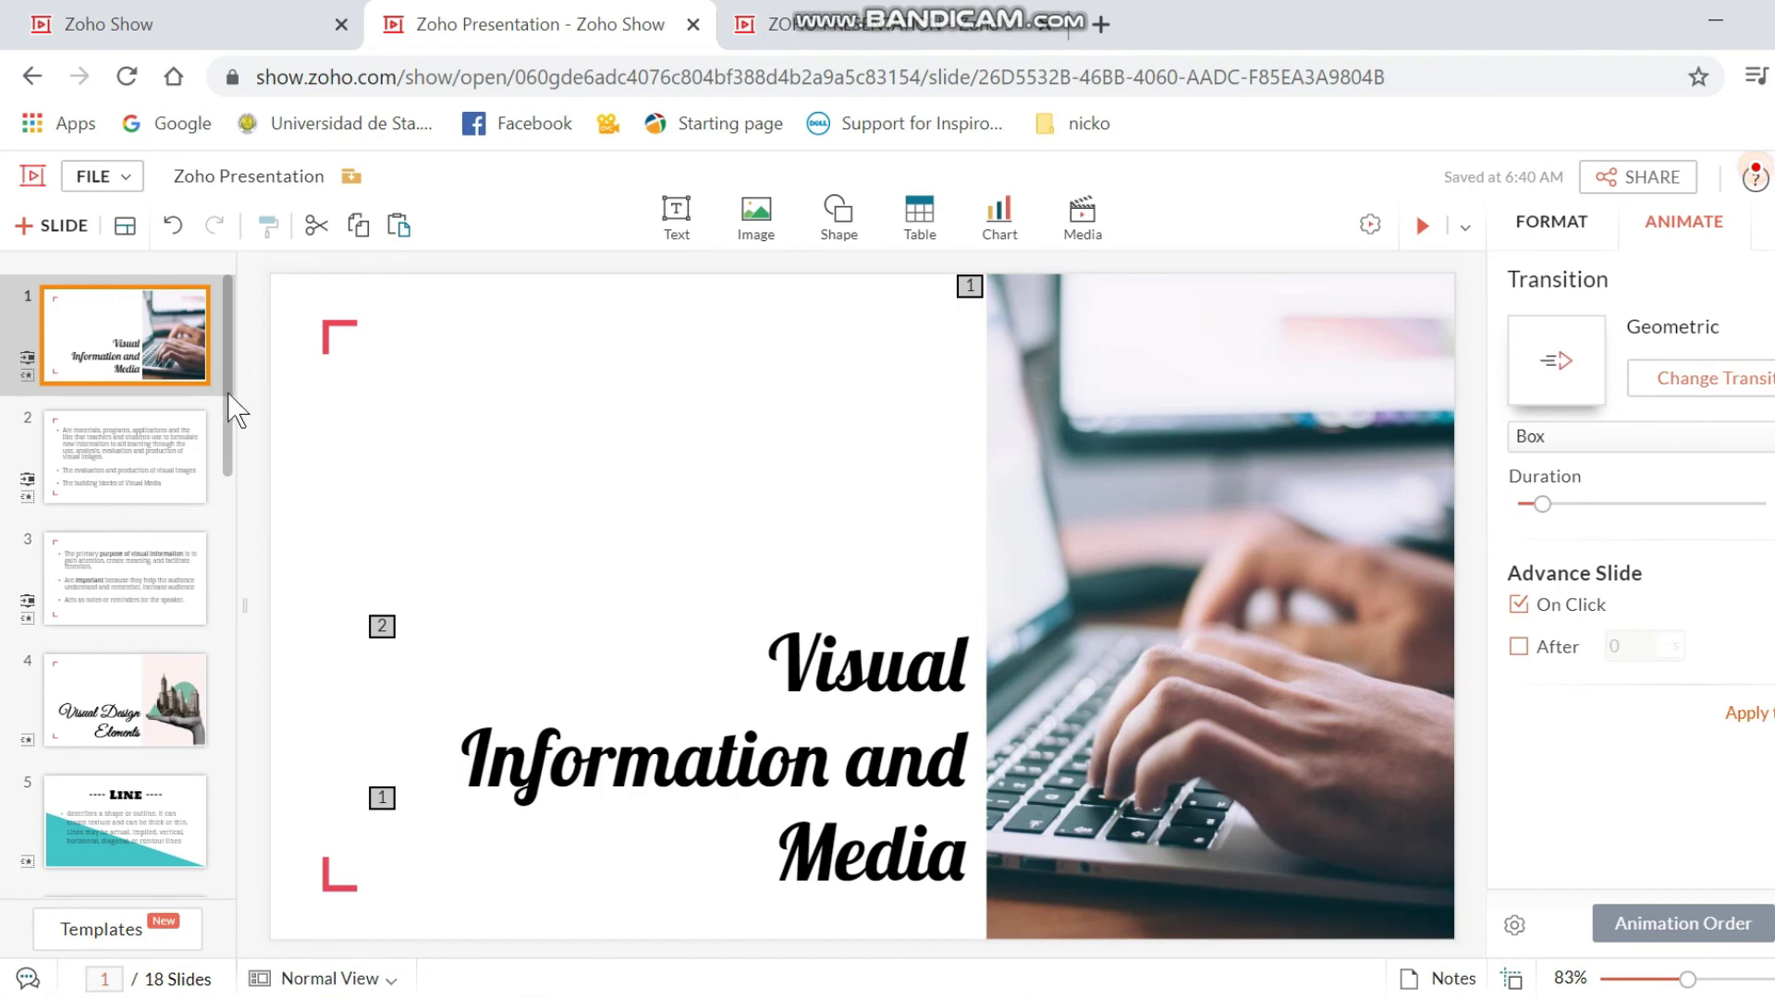
# Save the Visual Information and Media deck with Ctrl+S, then view its Share, Publish and Broadcast options
pyautogui.moveTo(231, 467); pyautogui.dragTo(287, 344)
pyautogui.hotkey('ctrl', 's')
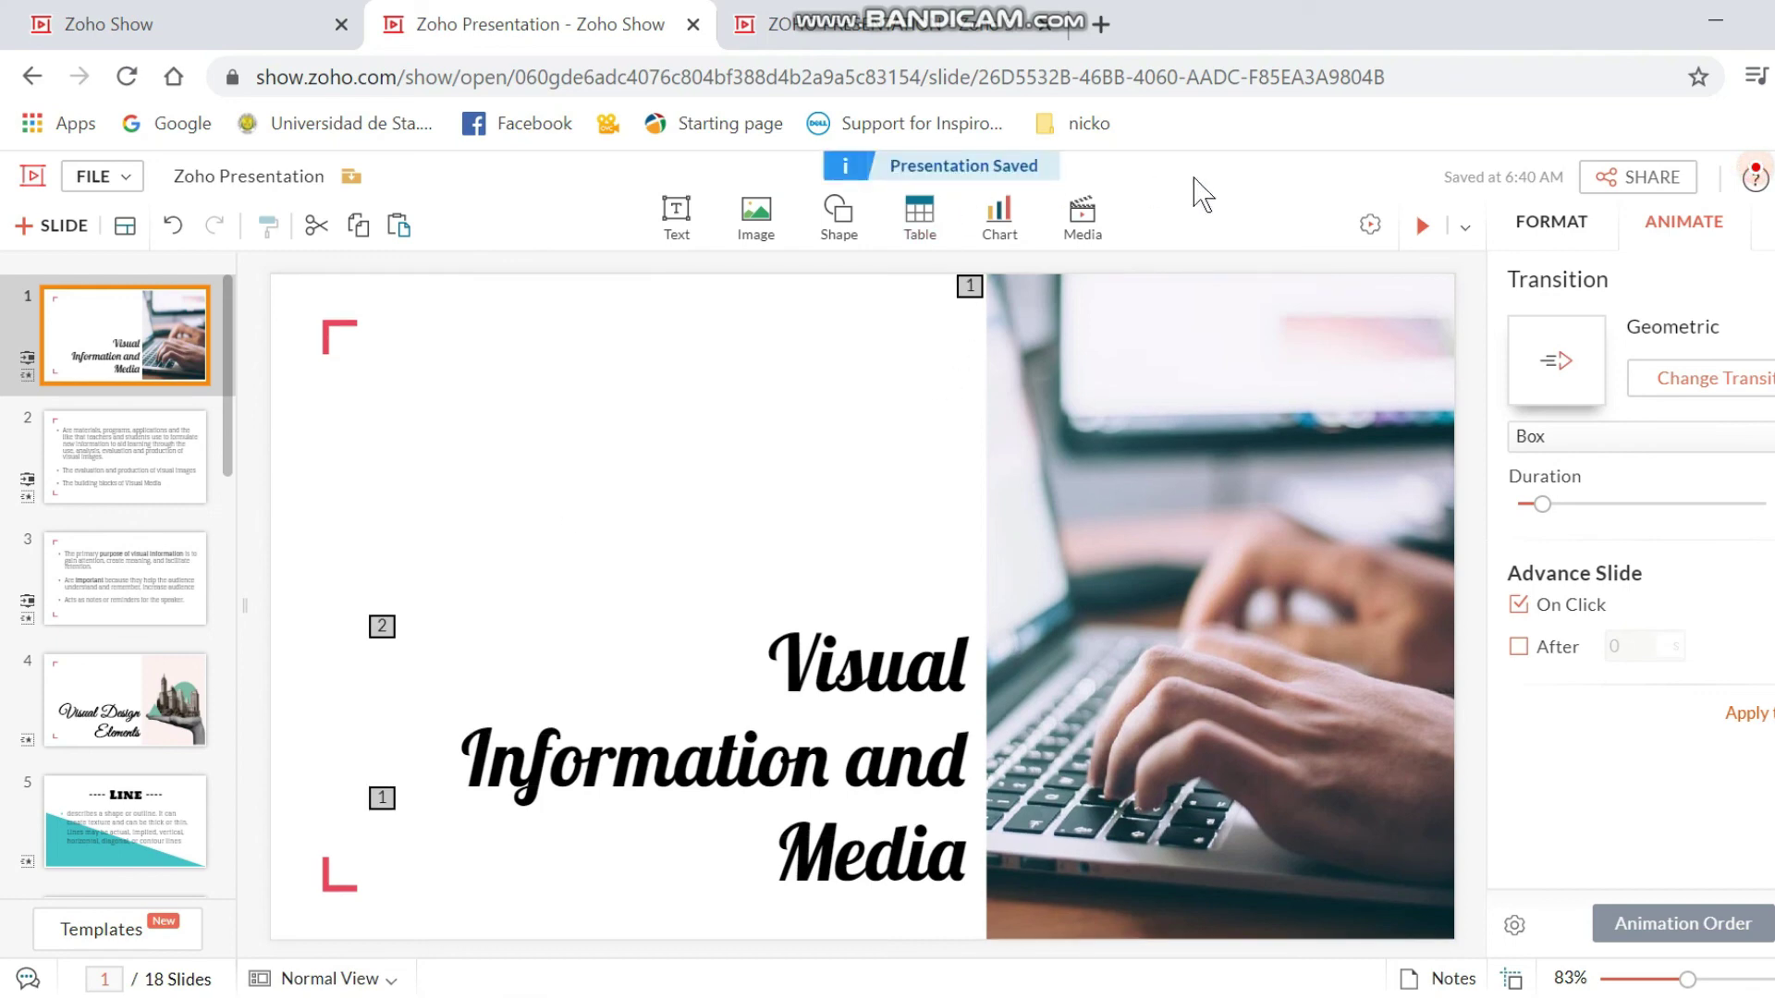
pyautogui.click(1647, 178)
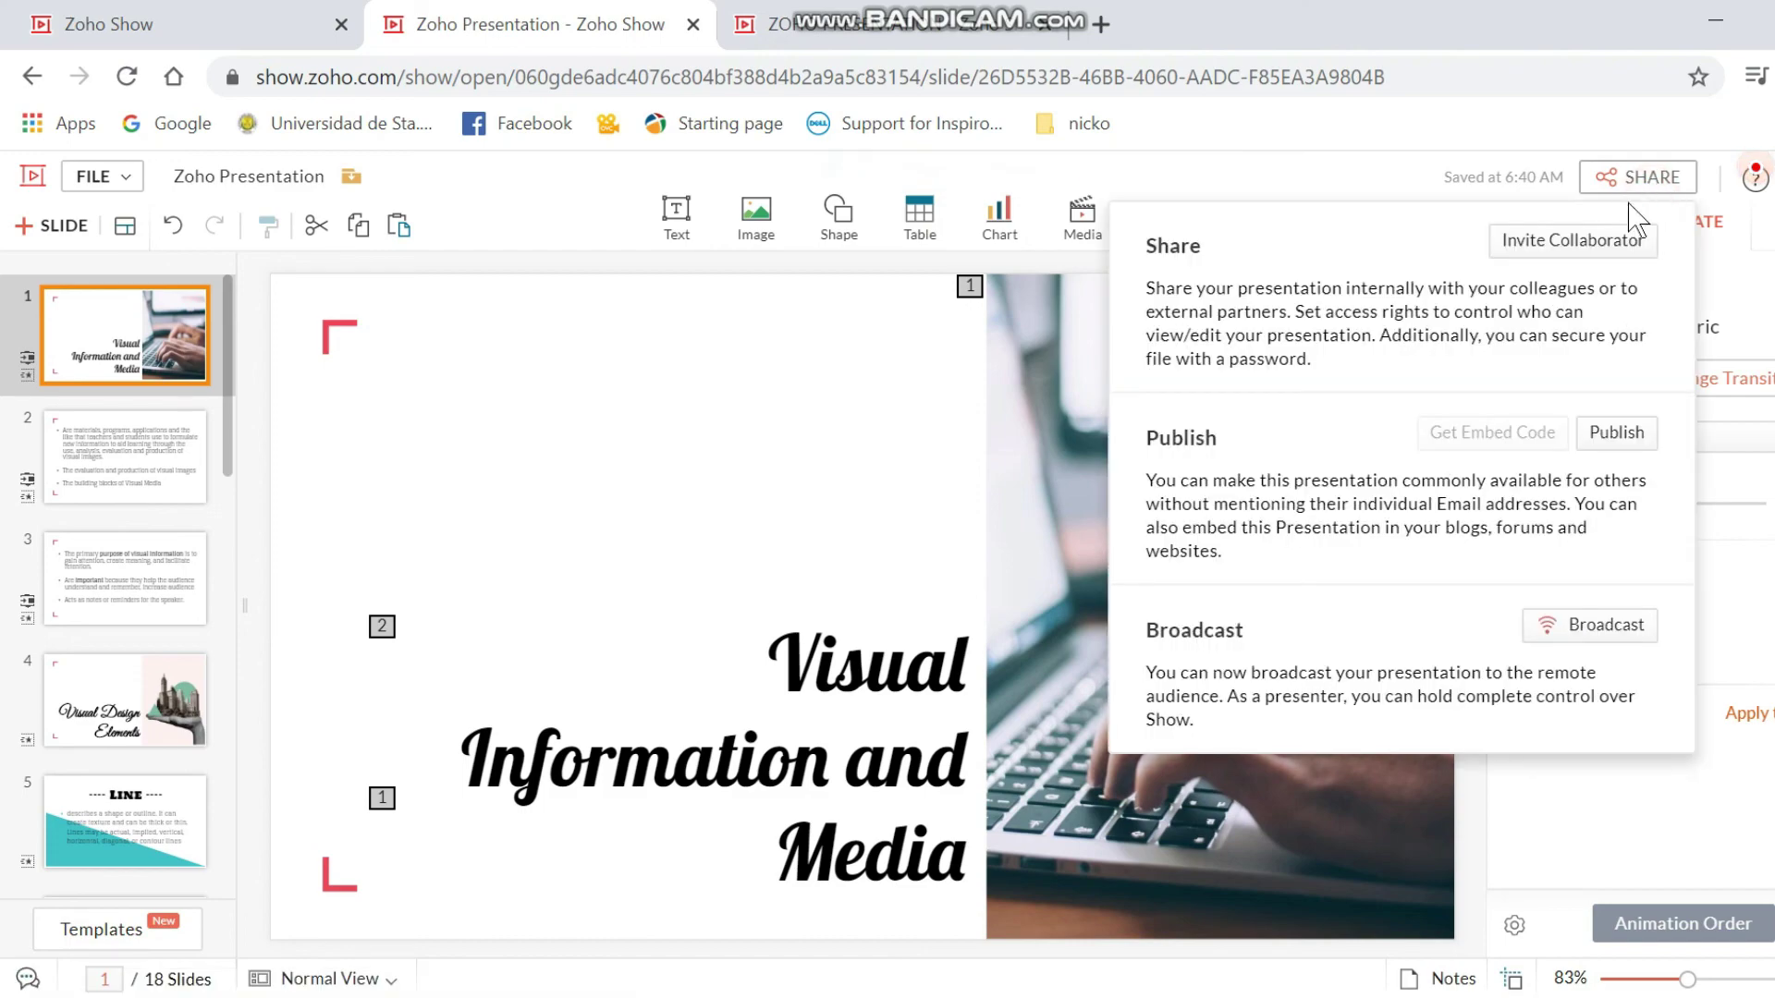
pyautogui.click(666, 462)
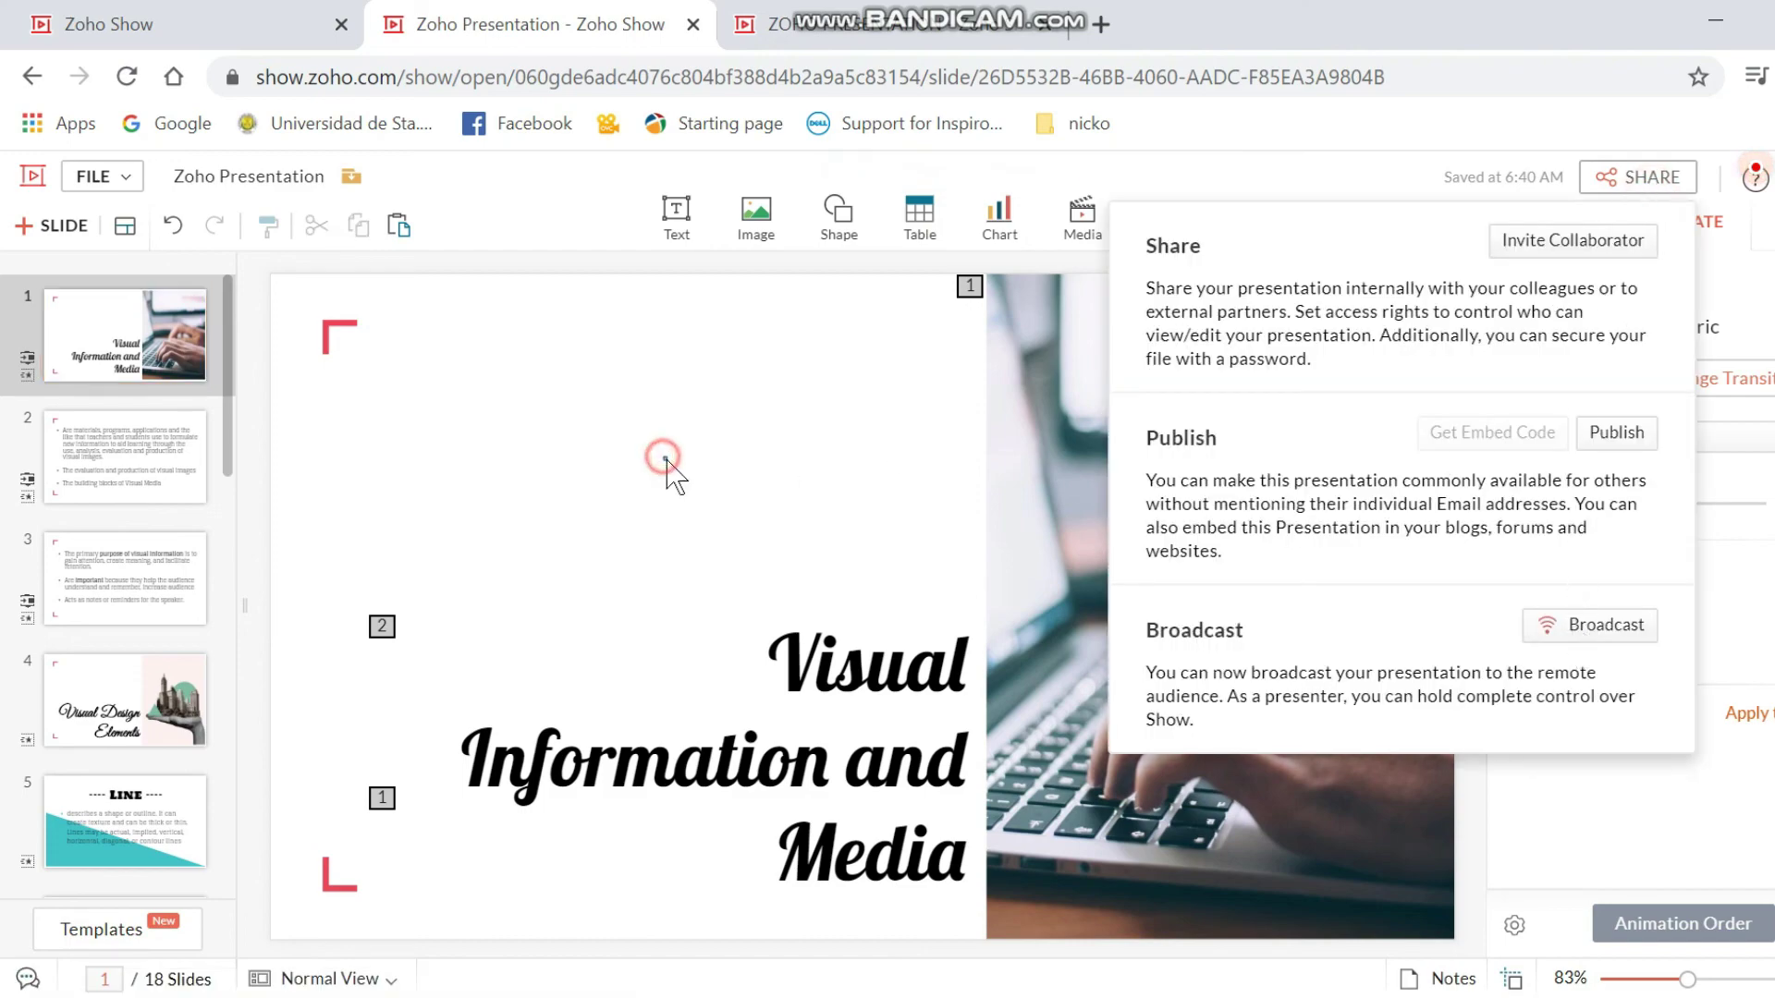